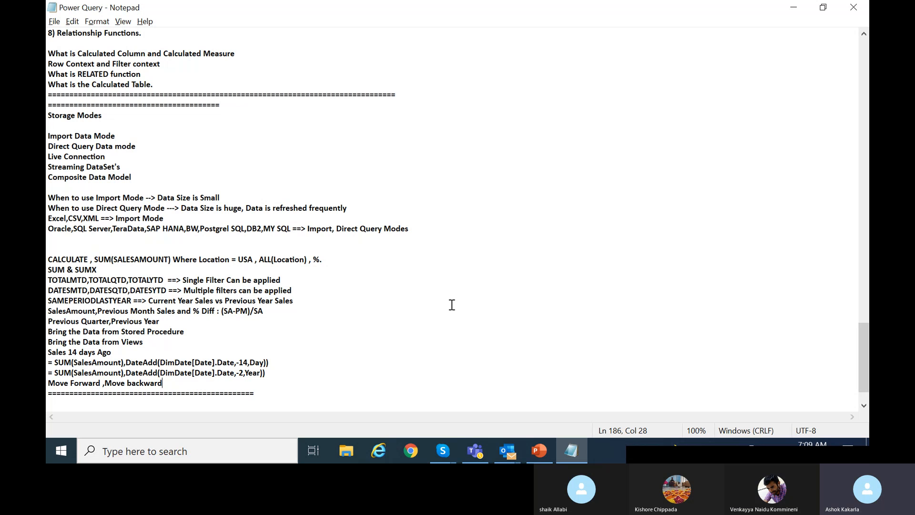
- Switch to PowerPoint to review the Row Context & Filter Context slide, and return to the Notepad notes
left_click(545, 451)
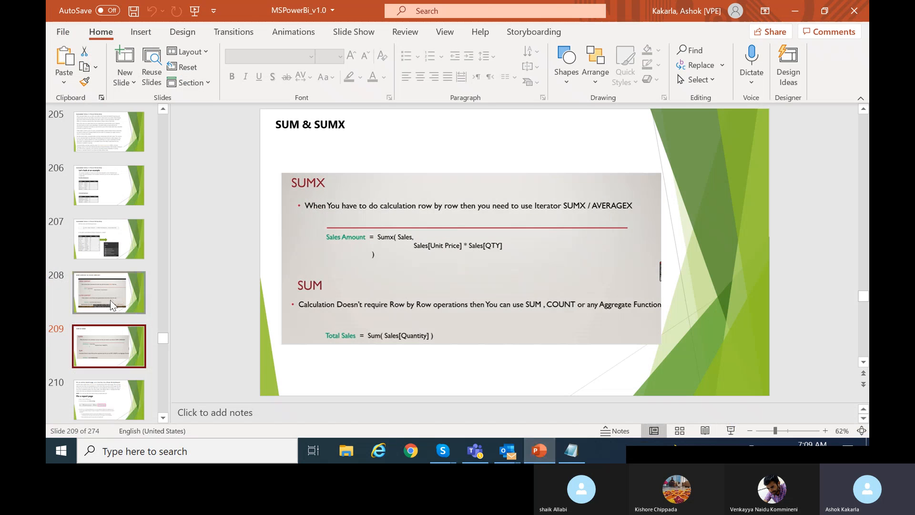
left_click(110, 300)
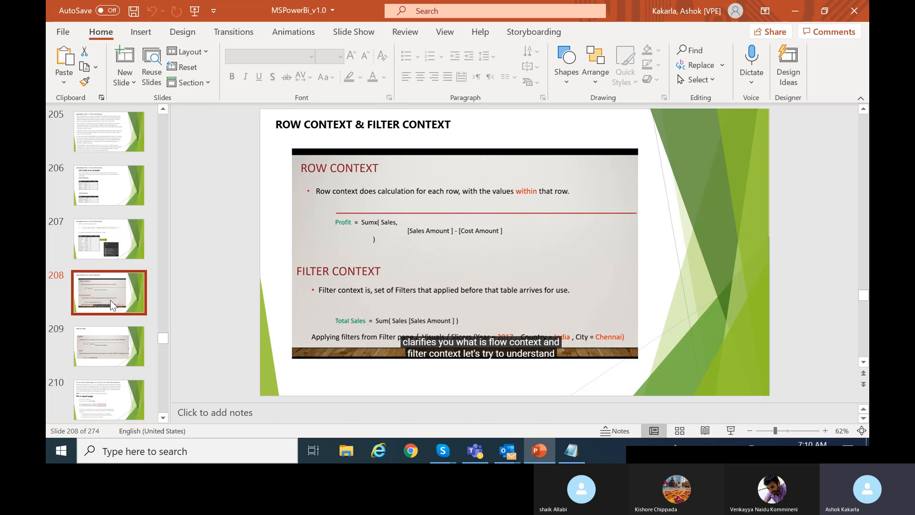
left_click(579, 458)
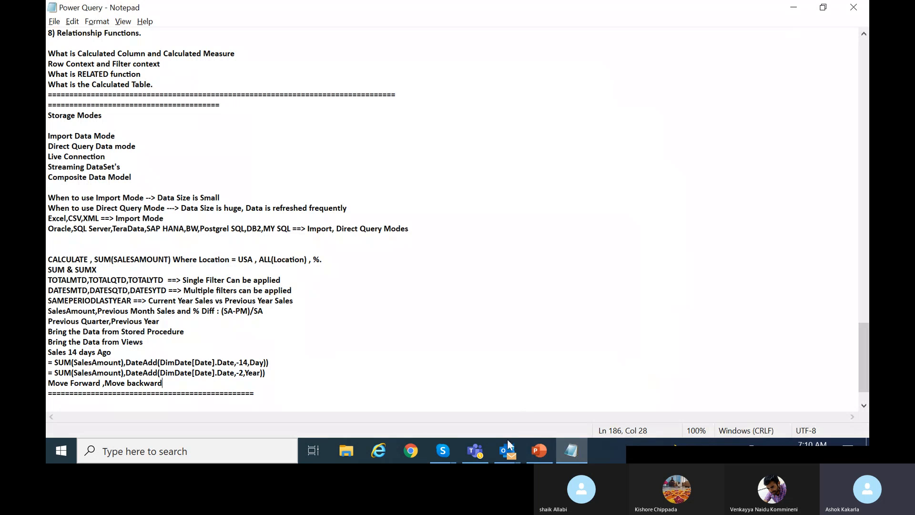
mouse_move(442, 452)
left_click(400, 421)
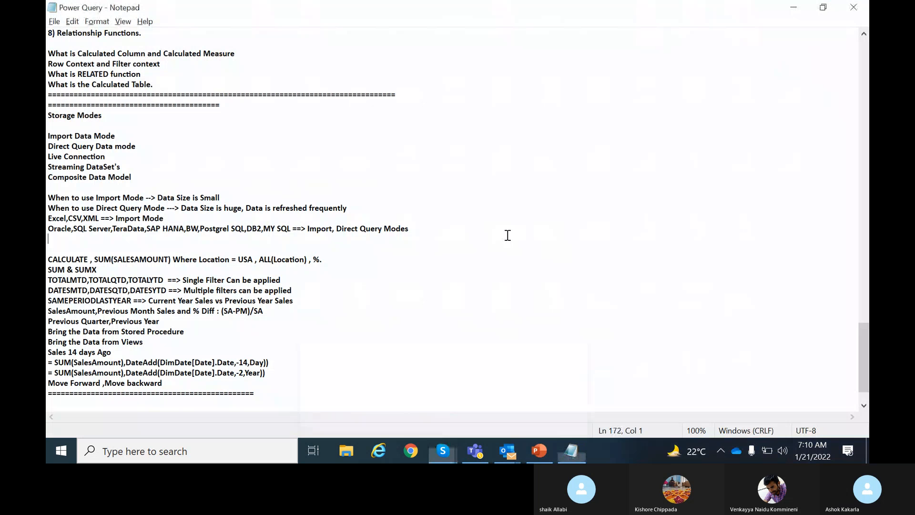
left_click(507, 235)
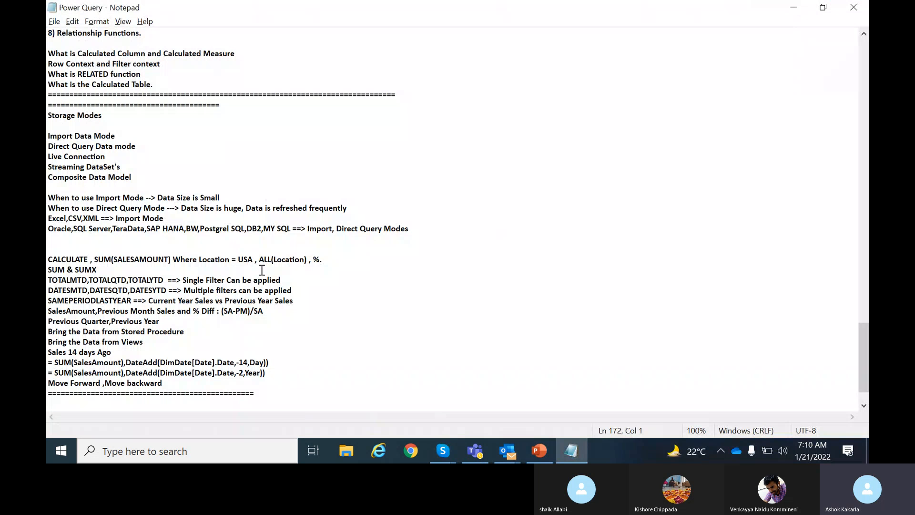
- Launch Power BI Desktop from the Microsoft Power BI Desktop program folder and dismiss its start screen
left_click(56, 450)
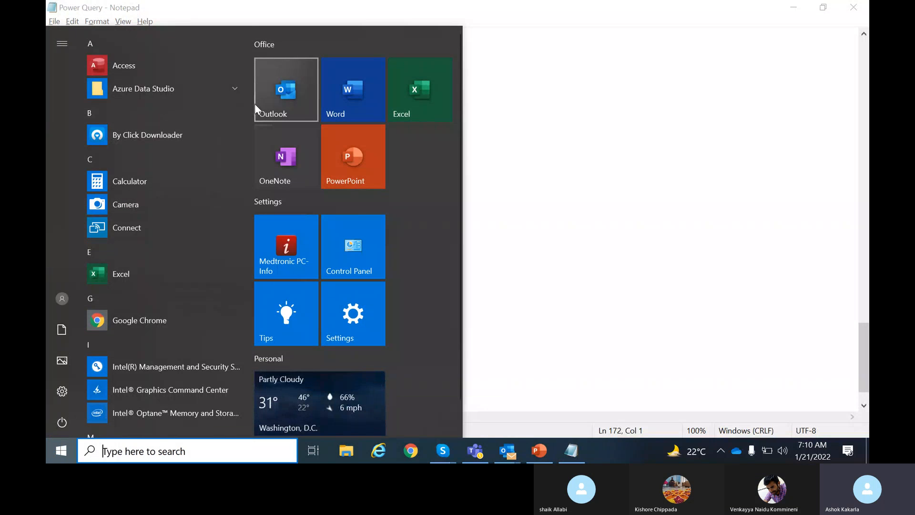
left_click_drag(246, 105, 246, 201)
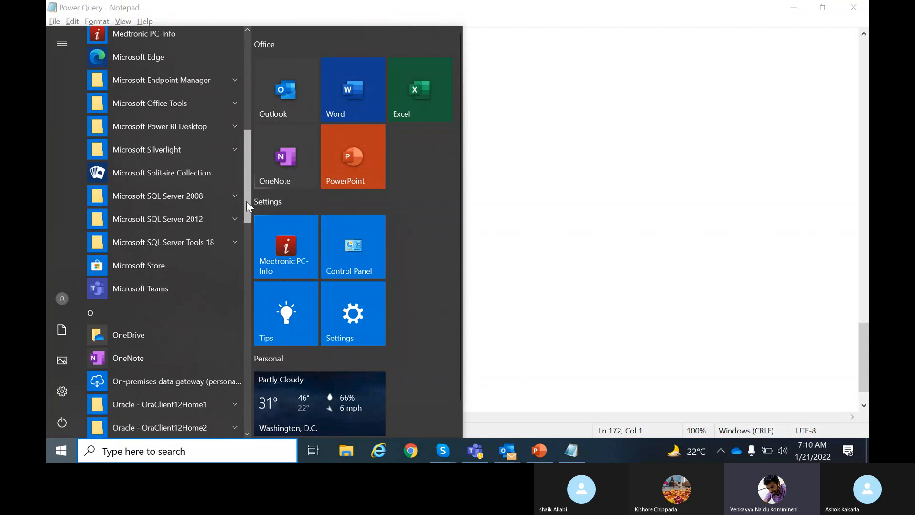
left_click(199, 125)
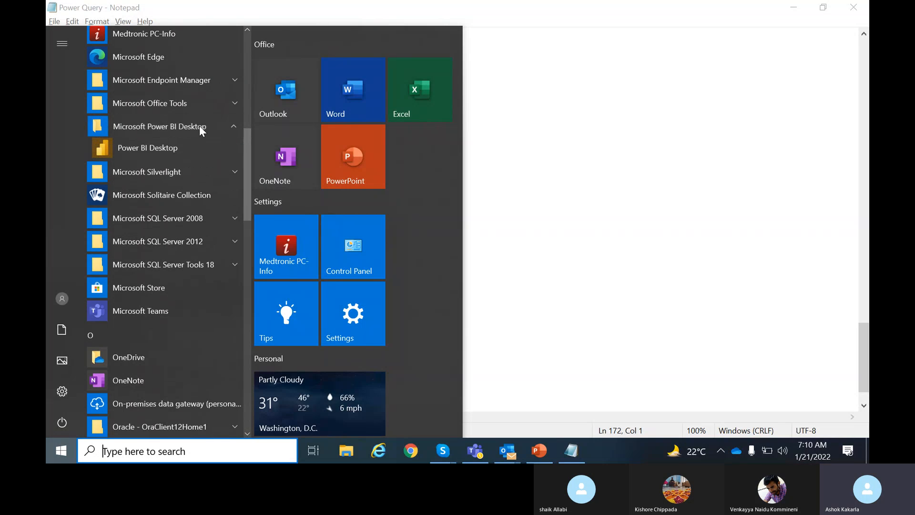
left_click(164, 150)
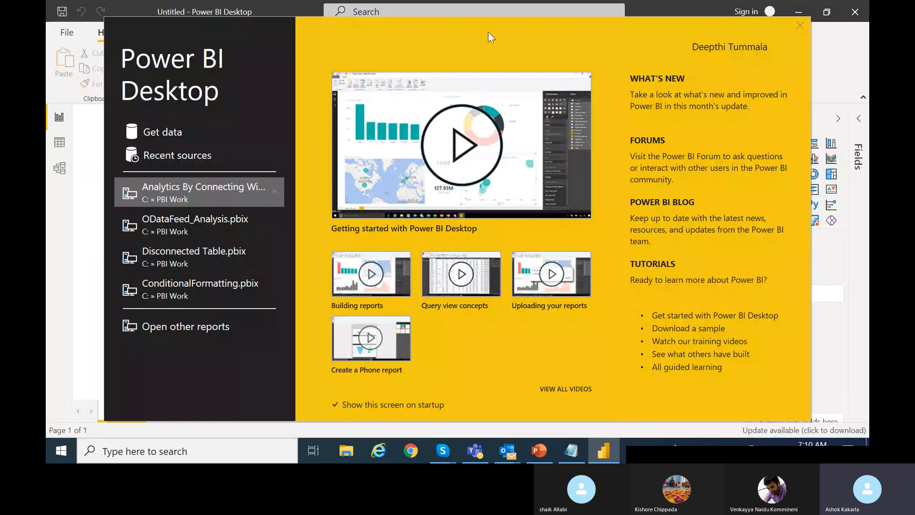
left_click(799, 25)
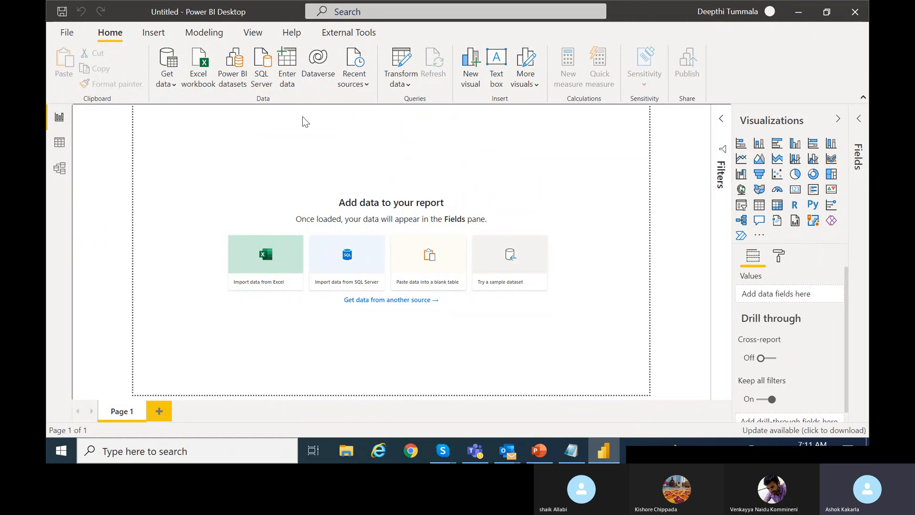
- Open the recent report Analytics By Connecting With SQLServer.pbix from the PBI Work folder
left_click(69, 32)
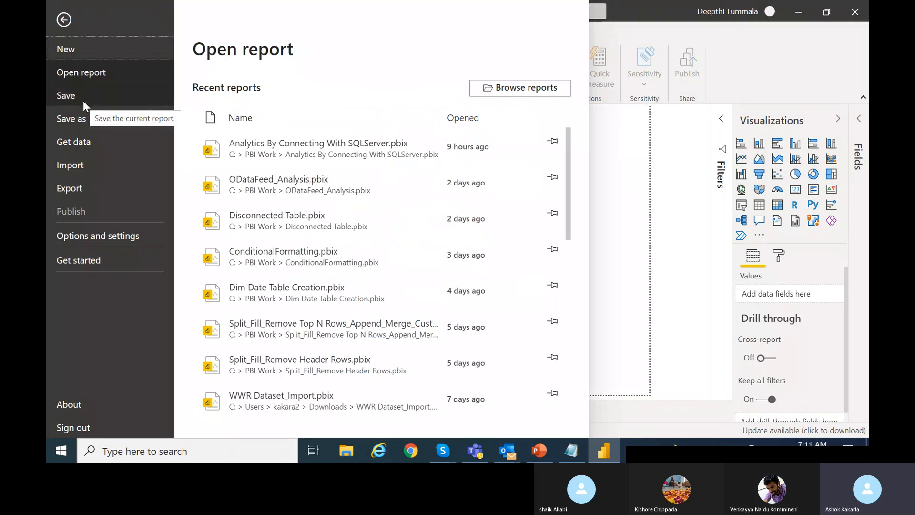
left_click(87, 74)
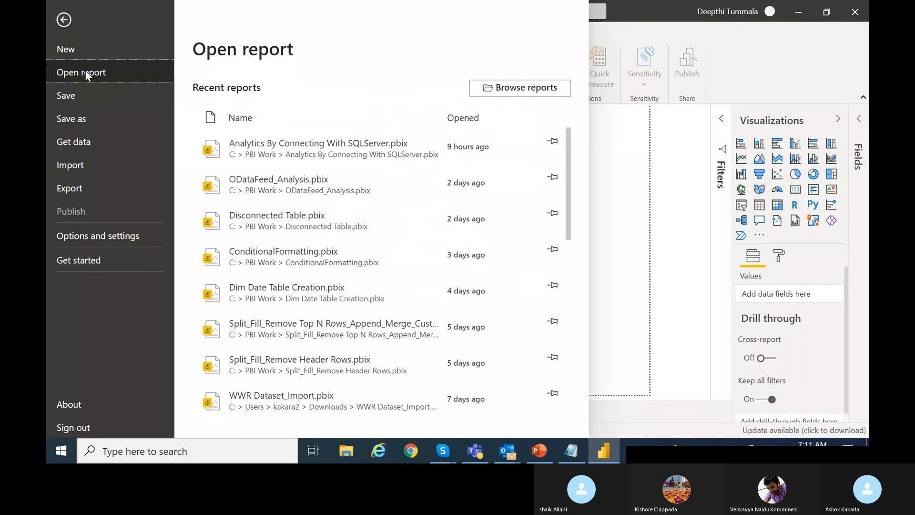
left_click(279, 154)
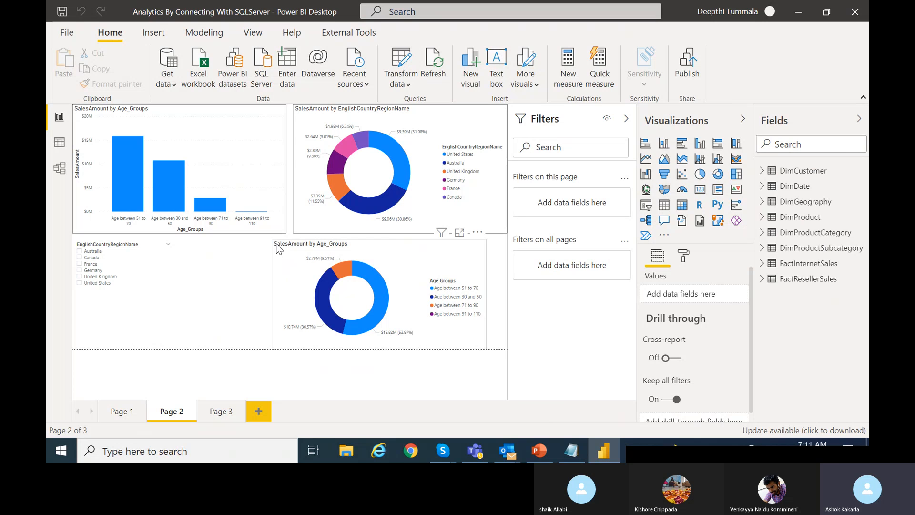
- View Page 3 of the report and add a new blank report page
mouse_move(375, 210)
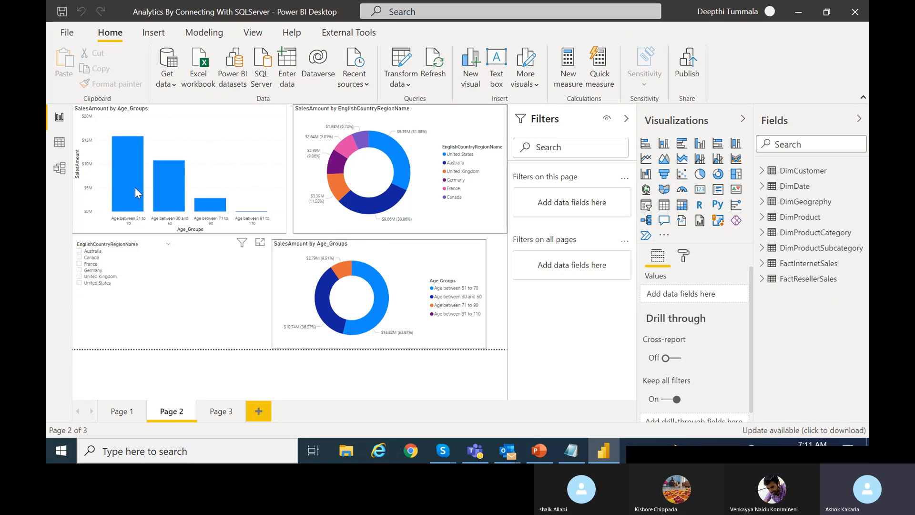
left_click(218, 413)
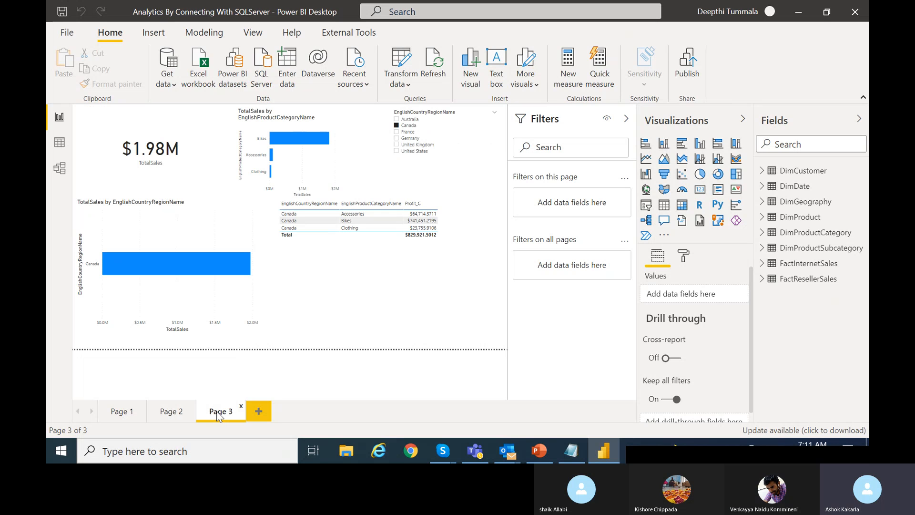
left_click(257, 410)
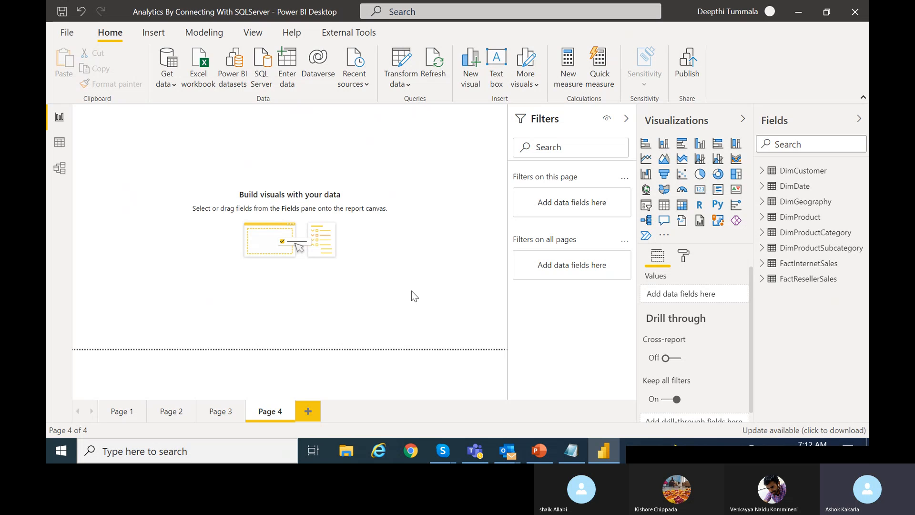
- In the Notepad notes, write =CALCULATE(SUM(SalesAmount),EnglishCountryName = "Australia") on the line below the separator after "Move Forward ,Move backward"
left_click(571, 451)
left_click(263, 398)
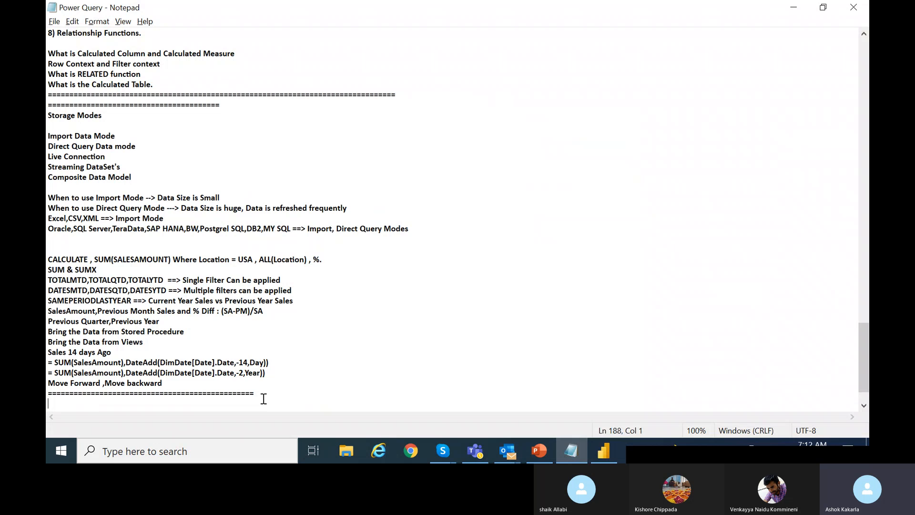
type("=CALCULAT")
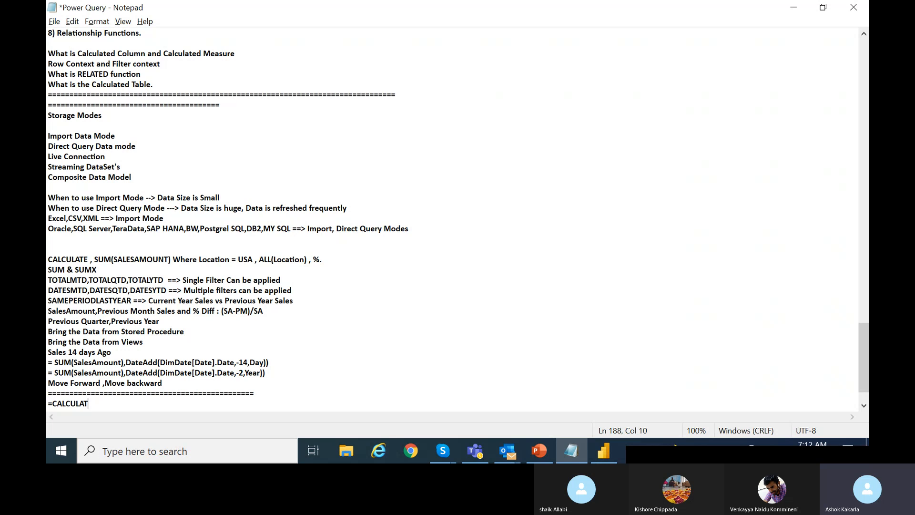
type("E(SUM(Sal")
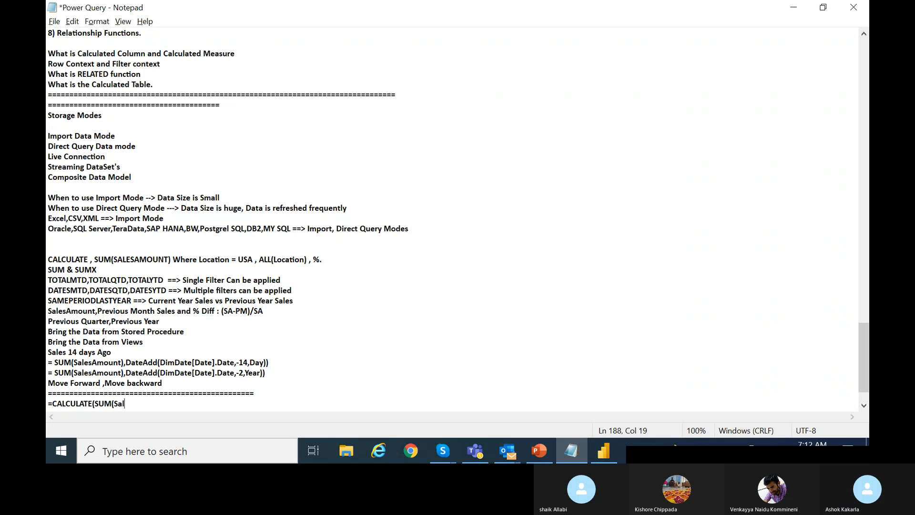
type("esAmount),English")
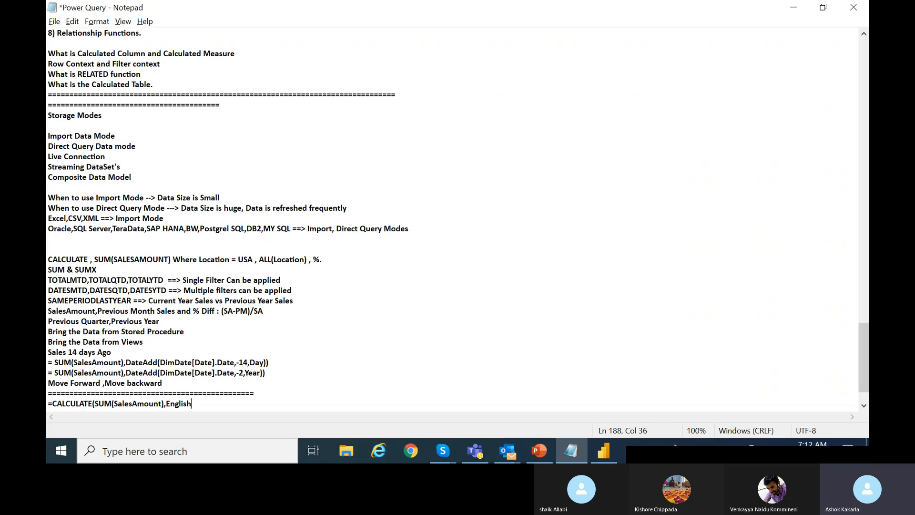
type("CountryName = \"Australia\"")
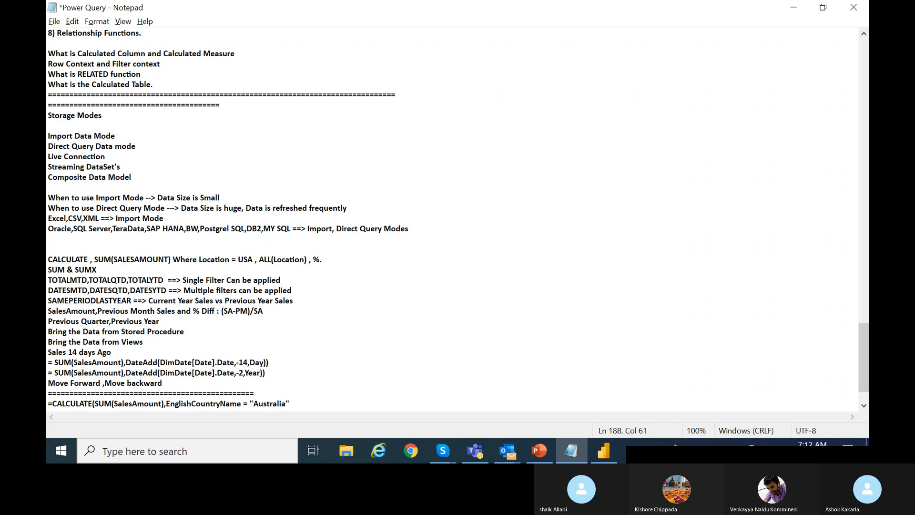
type(")")
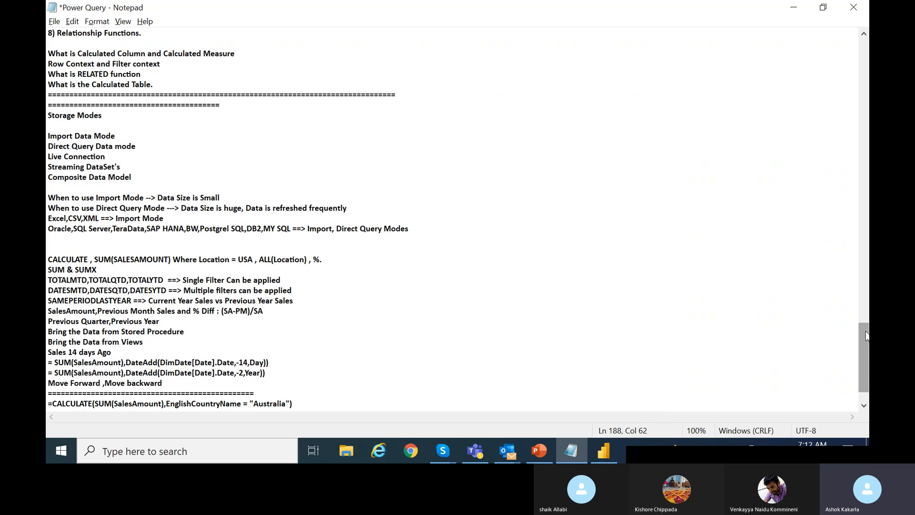
- Examine the CALCULATE formula part by part, highlighting the function name, the SUM(SalesAmount) expression and the EnglishCountryName filter
left_click_drag(867, 342, 867, 350)
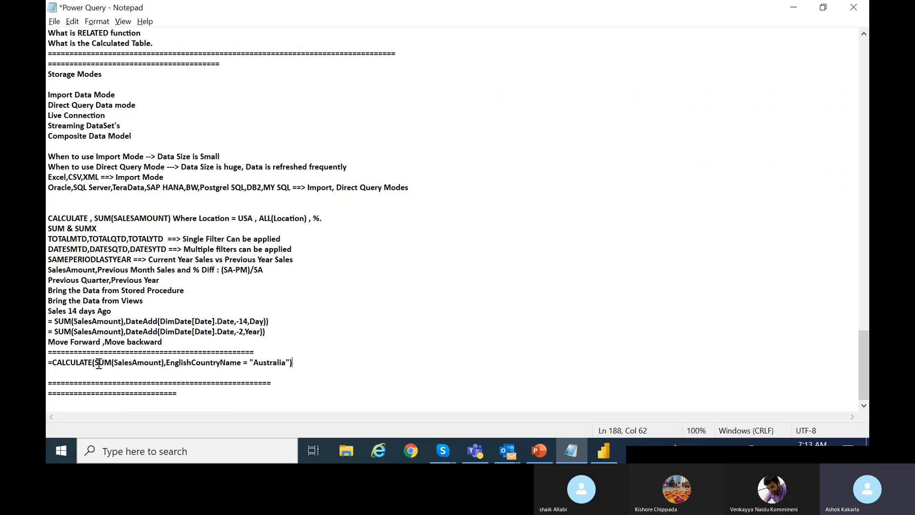
left_click_drag(96, 363, 164, 360)
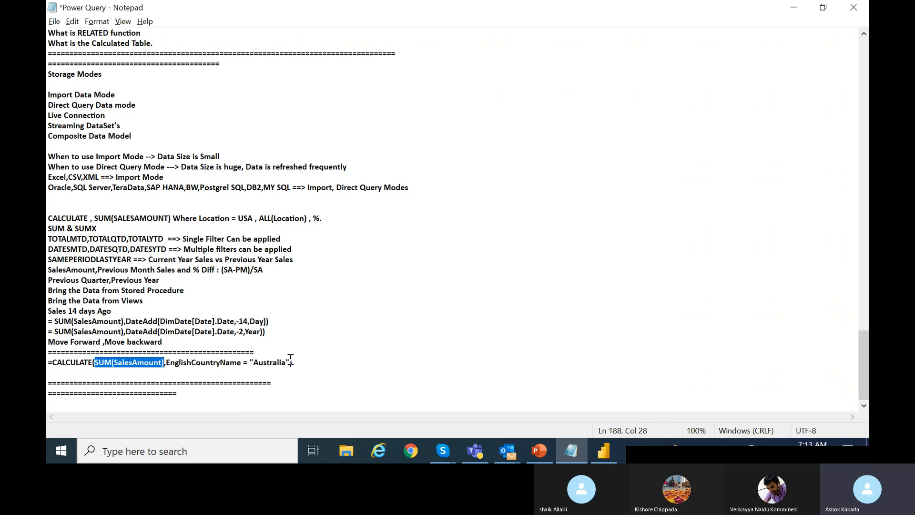
left_click_drag(287, 362, 167, 360)
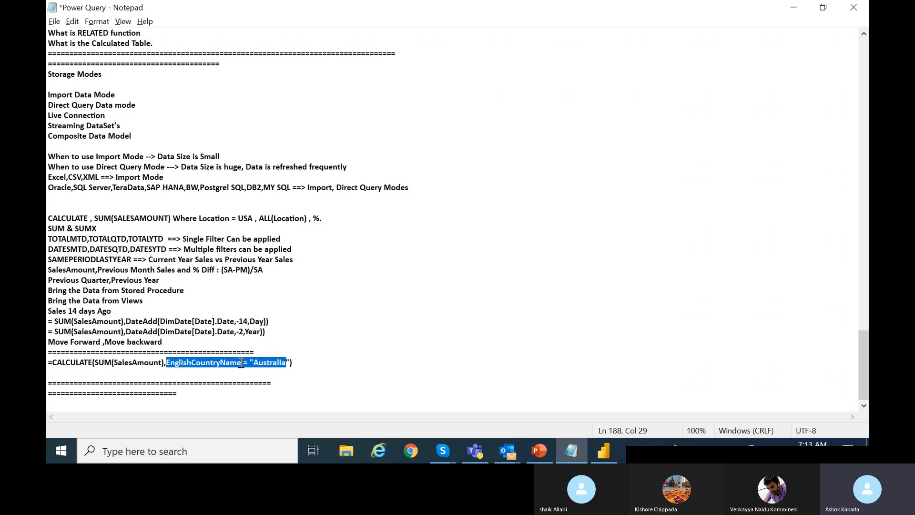
left_click(318, 364)
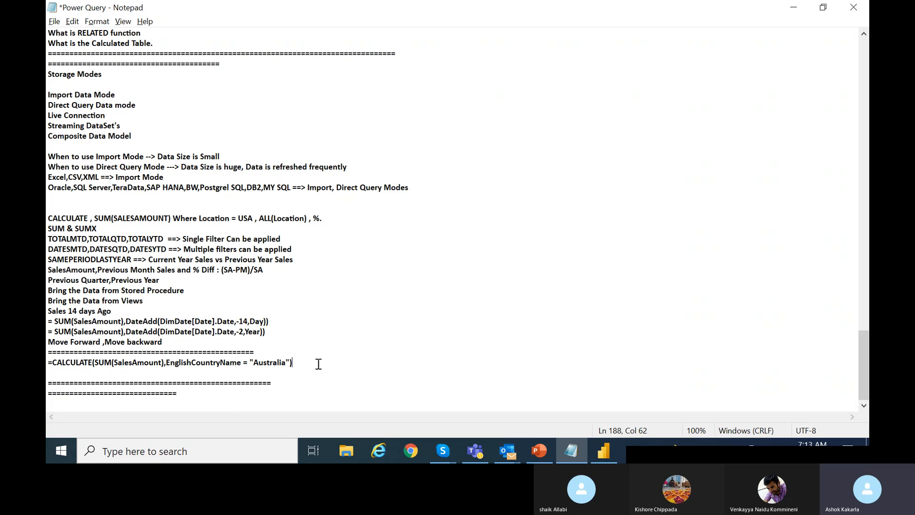
left_click(96, 362)
left_click_drag(96, 362, 167, 362)
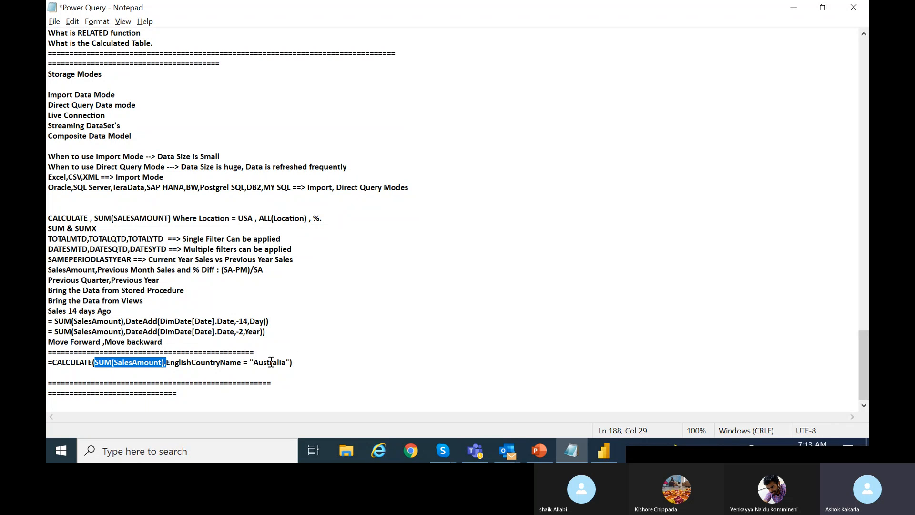
double_click(272, 363)
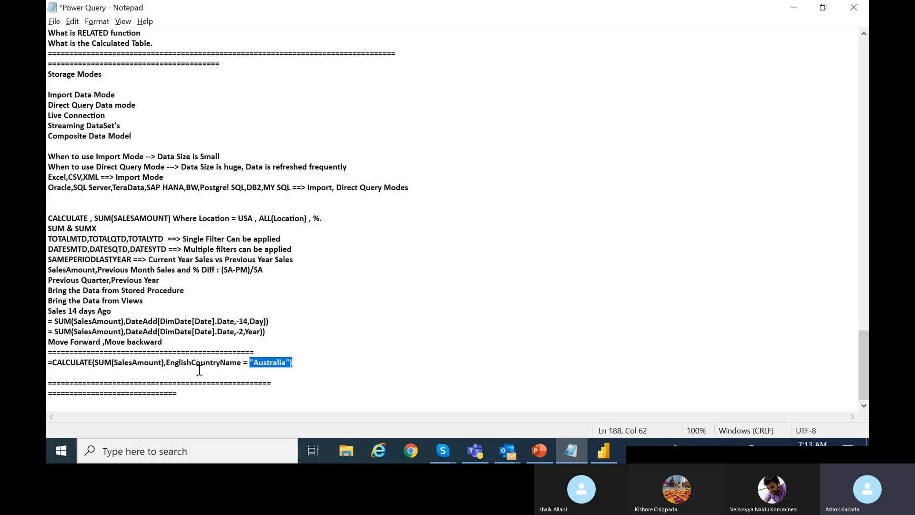
double_click(139, 363)
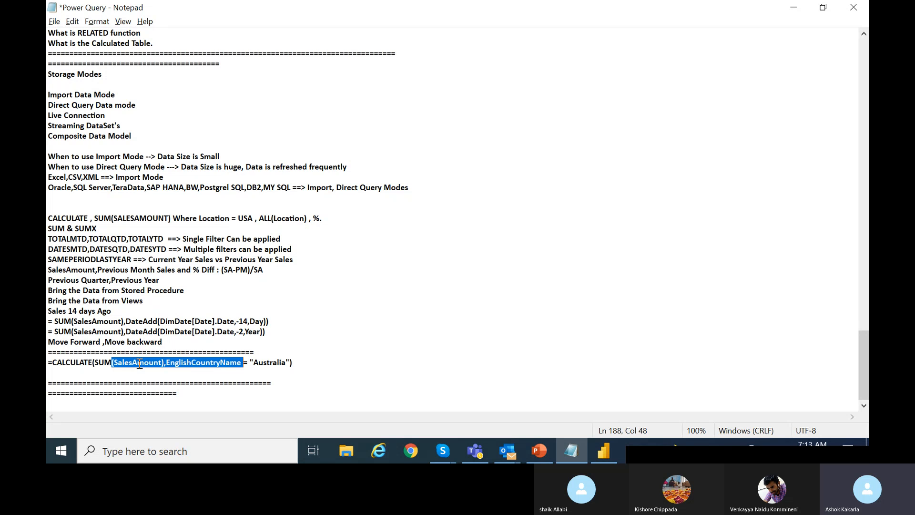
double_click(269, 363)
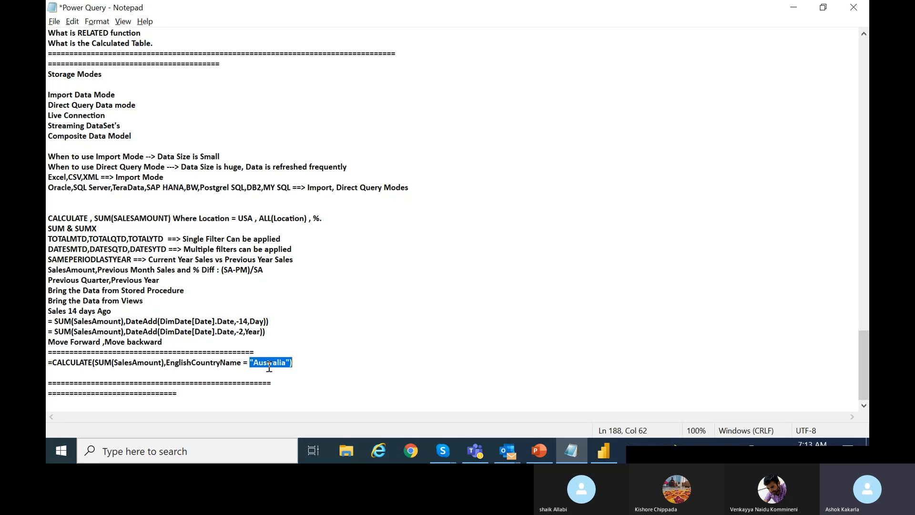
double_click(132, 363)
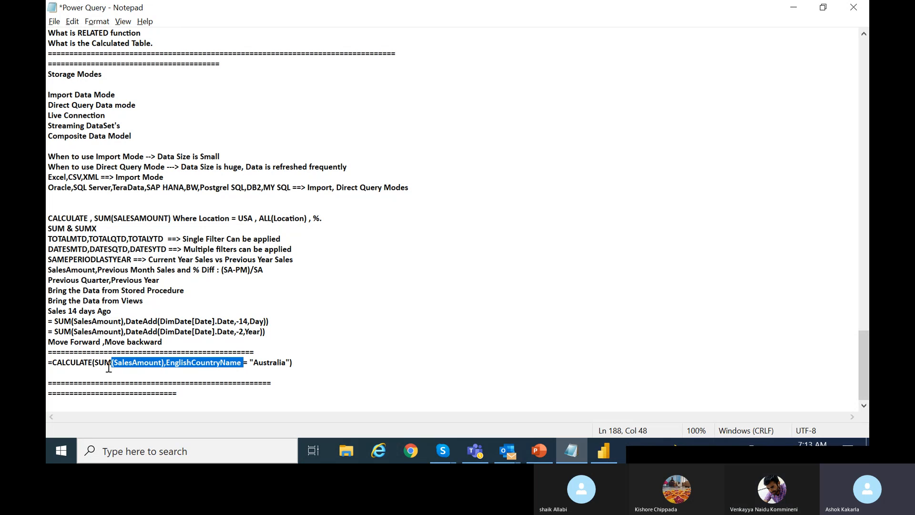
left_click(76, 362)
double_click(76, 362)
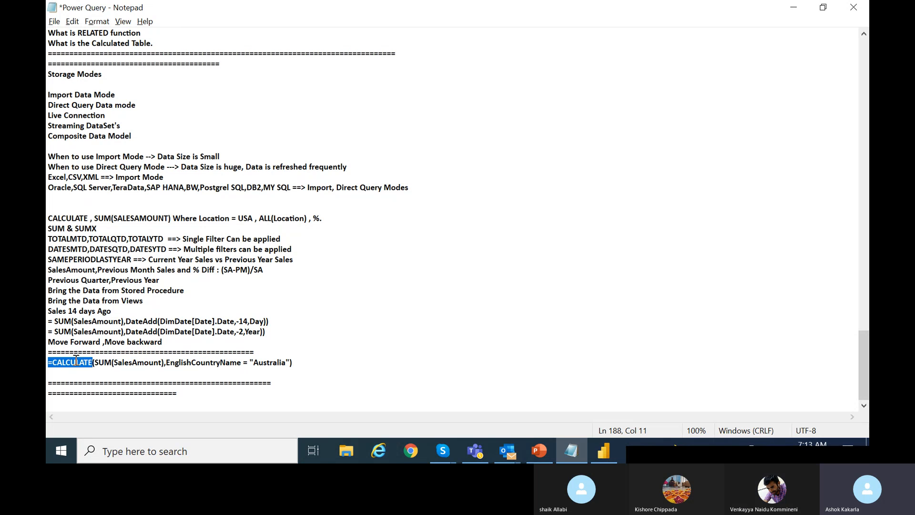
left_click(79, 367)
double_click(79, 367)
left_click_drag(112, 362, 243, 362)
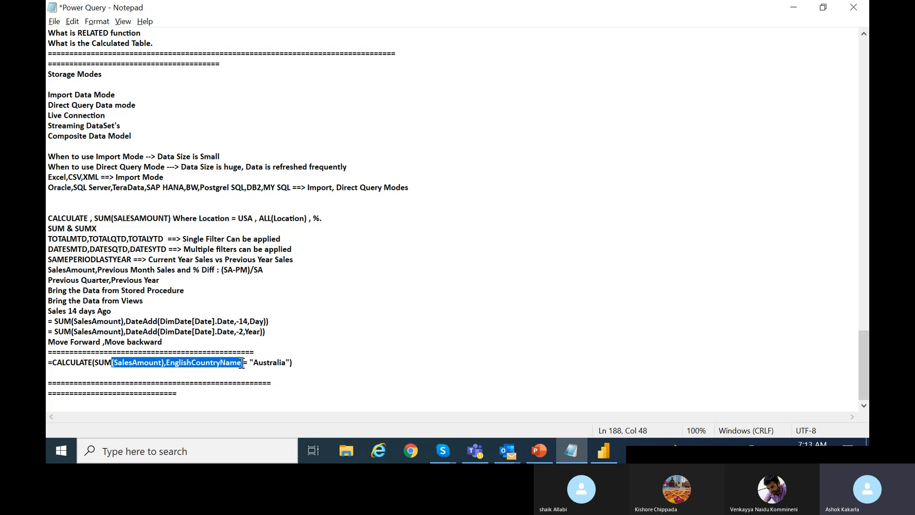
double_click(273, 359)
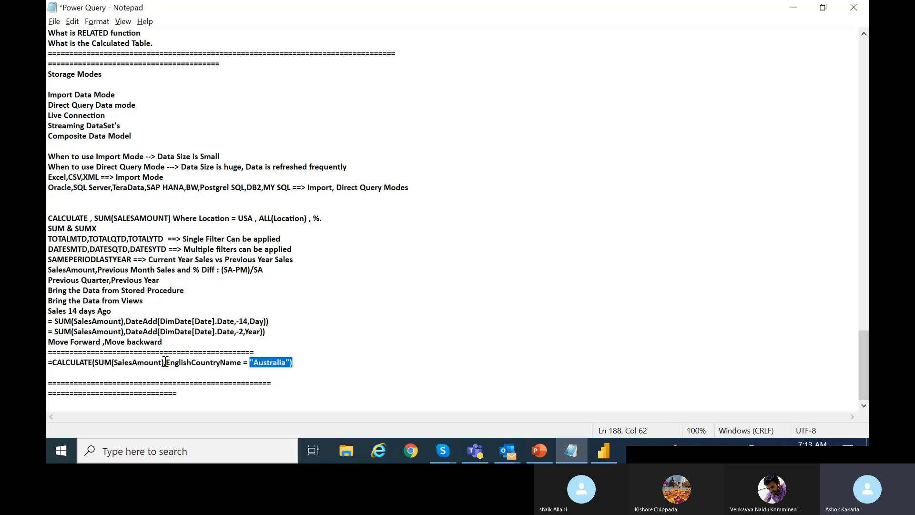
left_click_drag(168, 362, 48, 362)
left_click(310, 365)
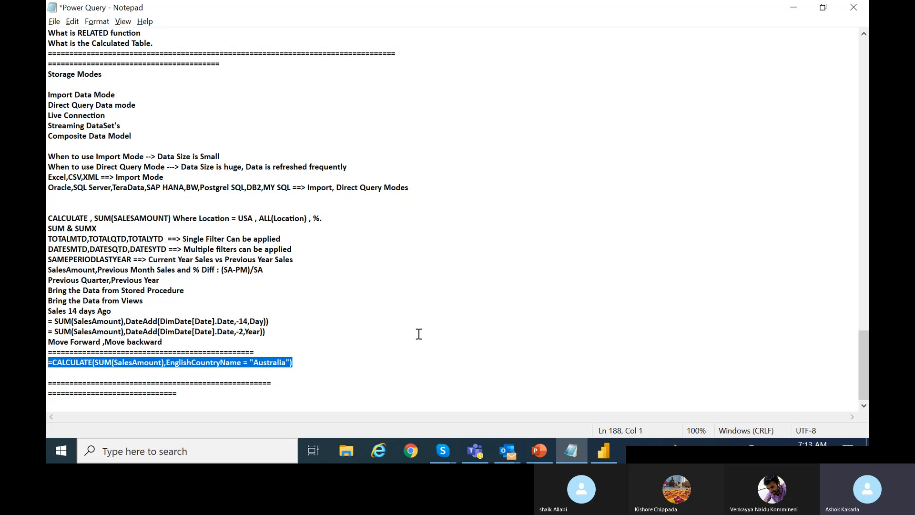
- Switch to the Power BI report and view the formula of the Profit_C measure in the FactInternetSales table
key("alt+Tab")
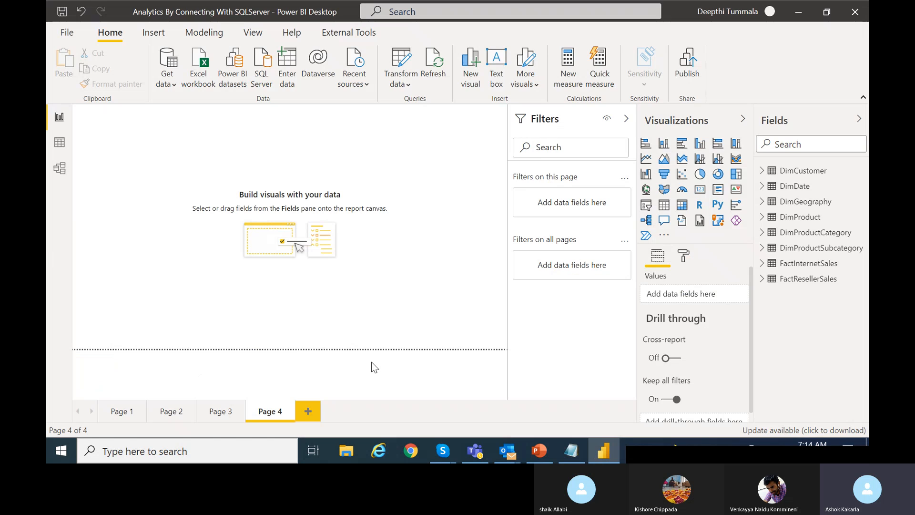
left_click(762, 265)
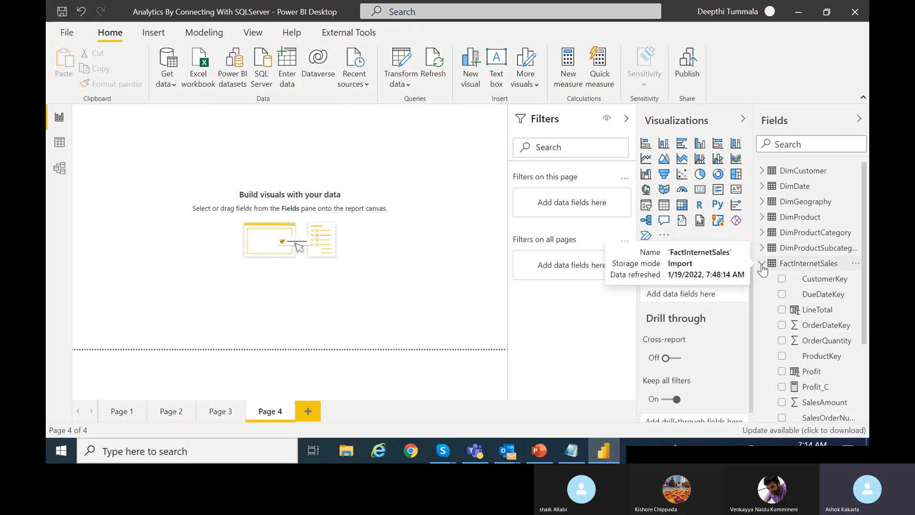
left_click_drag(865, 302, 866, 375)
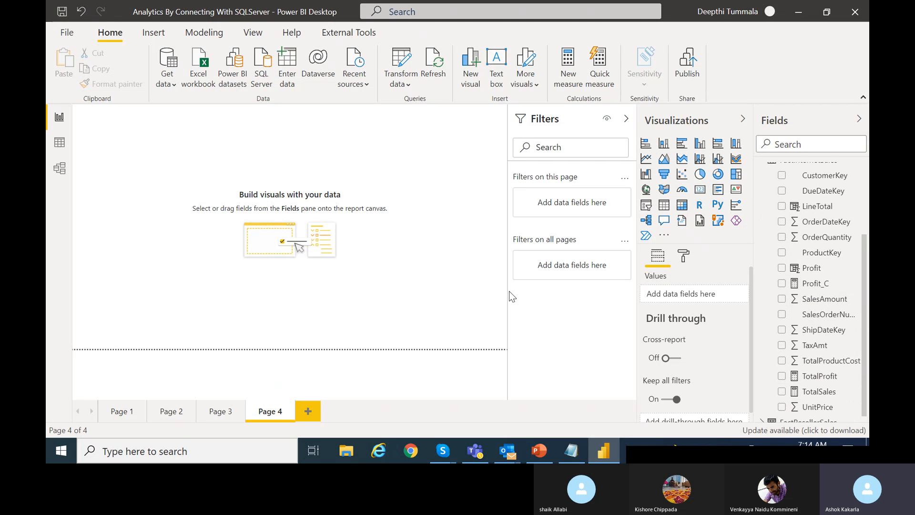
left_click(805, 286)
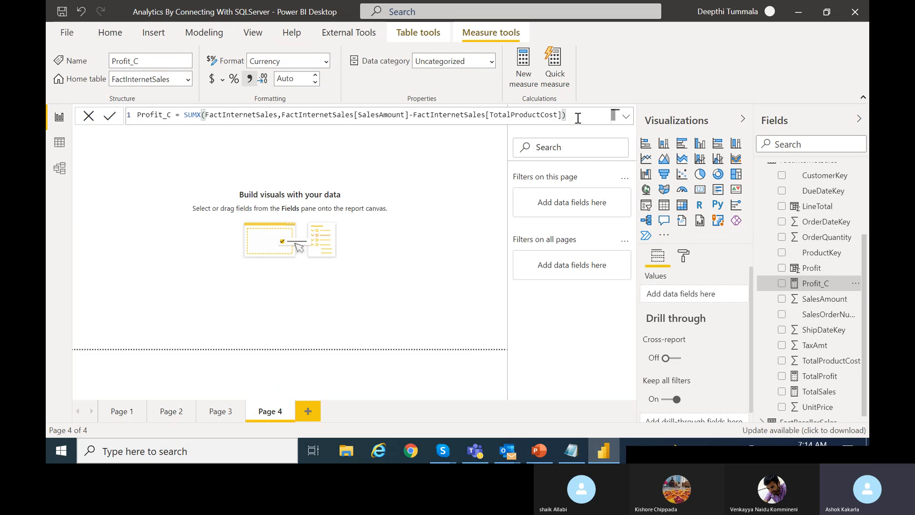
left_click(444, 194)
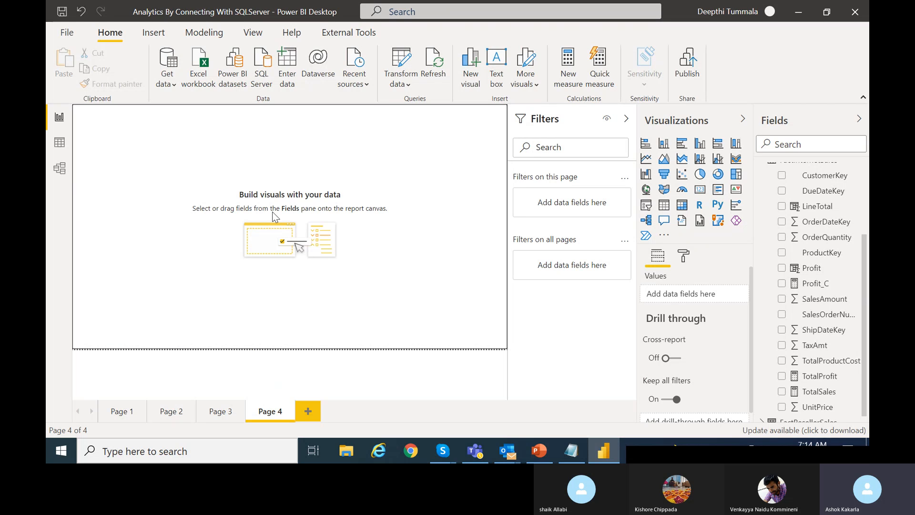
- Examine the distinct EnglishCountryRegionName values in the DimGeography table data, then view the table relationships in the model
left_click(60, 143)
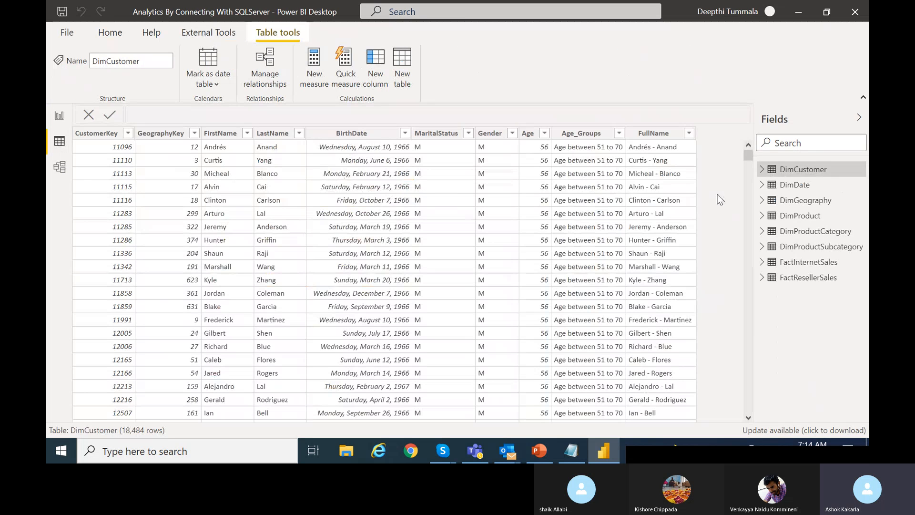
left_click(799, 202)
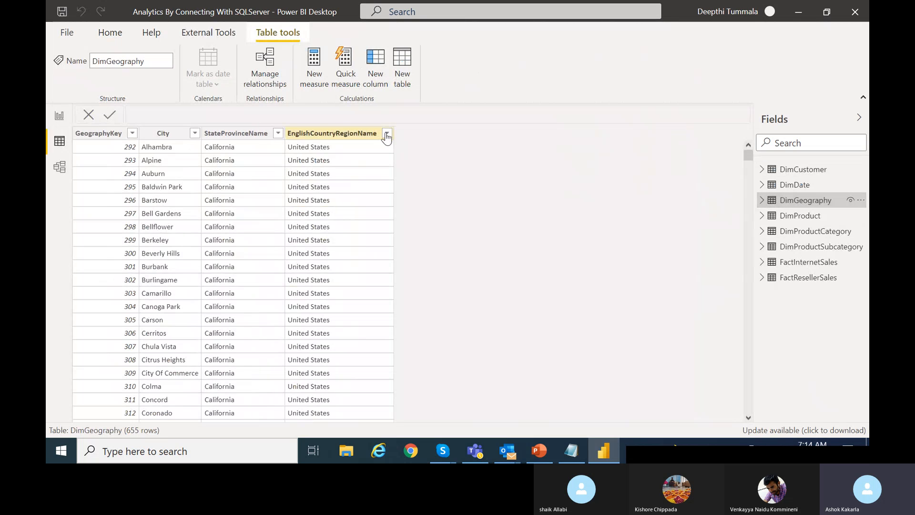
left_click(386, 134)
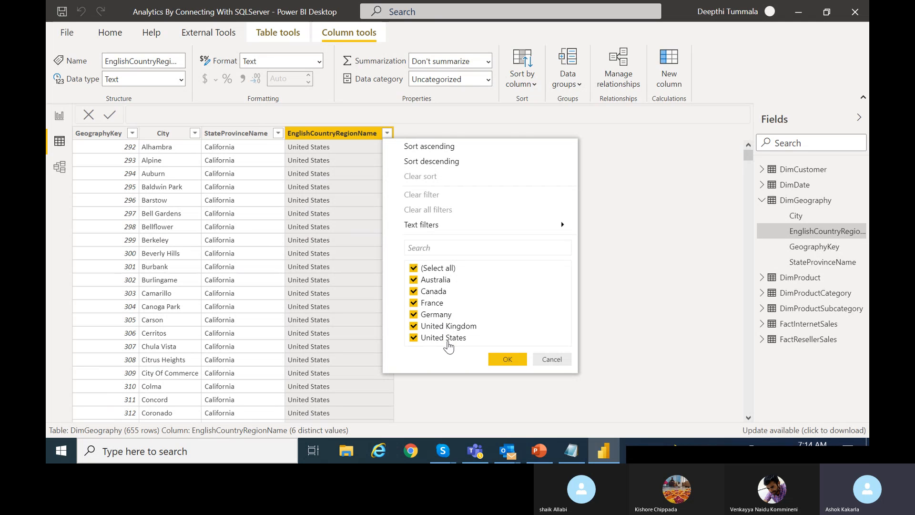
left_click(553, 360)
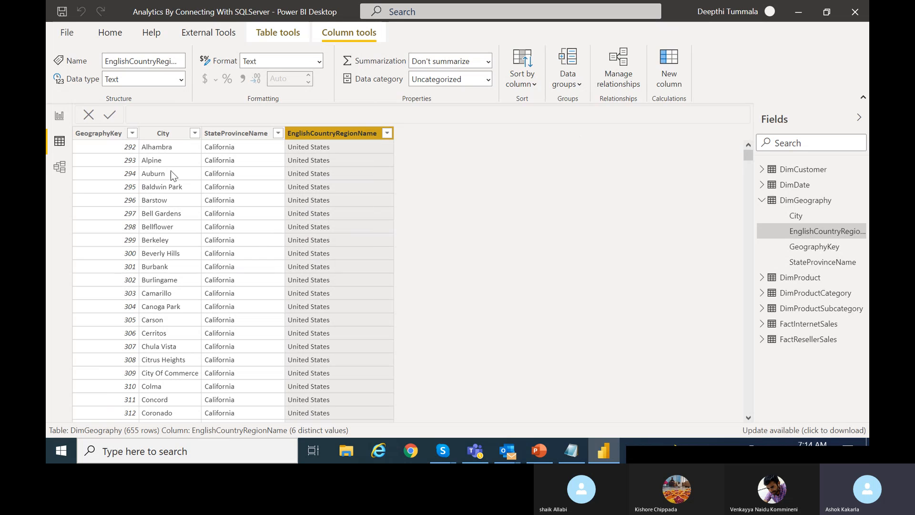
left_click(61, 167)
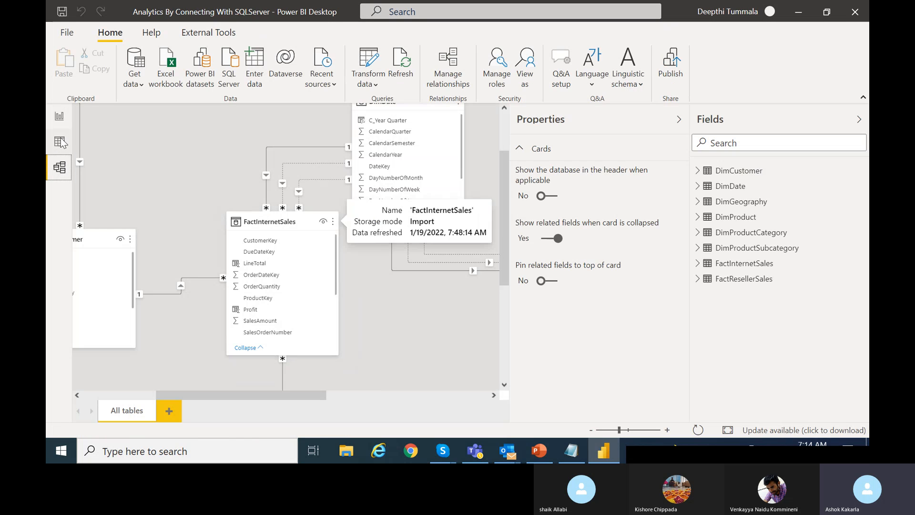
- Return to the report and start a new measure named Australia Sales in the FactInternetSales table
left_click(59, 119)
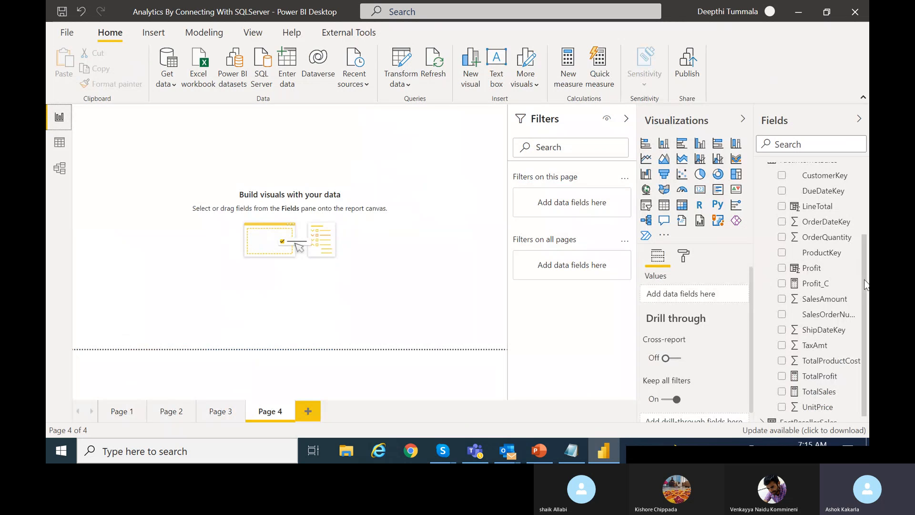
left_click_drag(864, 281, 859, 233)
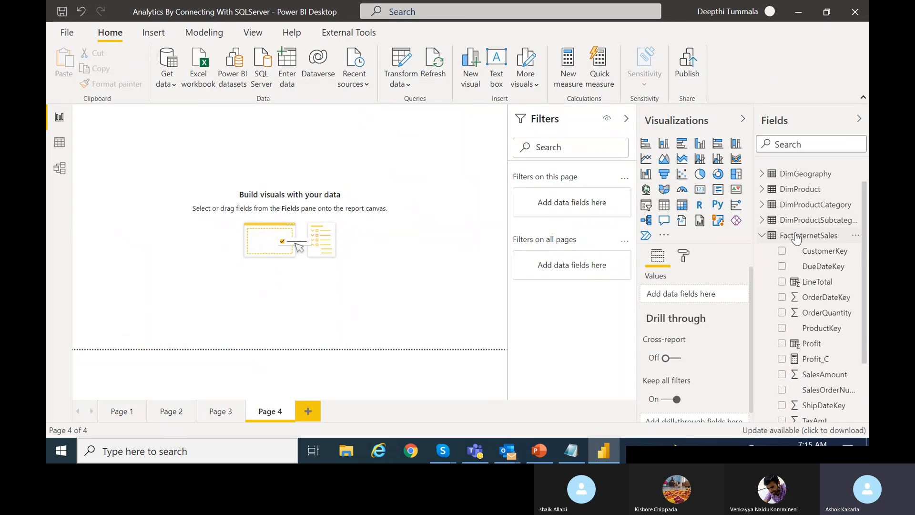
left_click(859, 236)
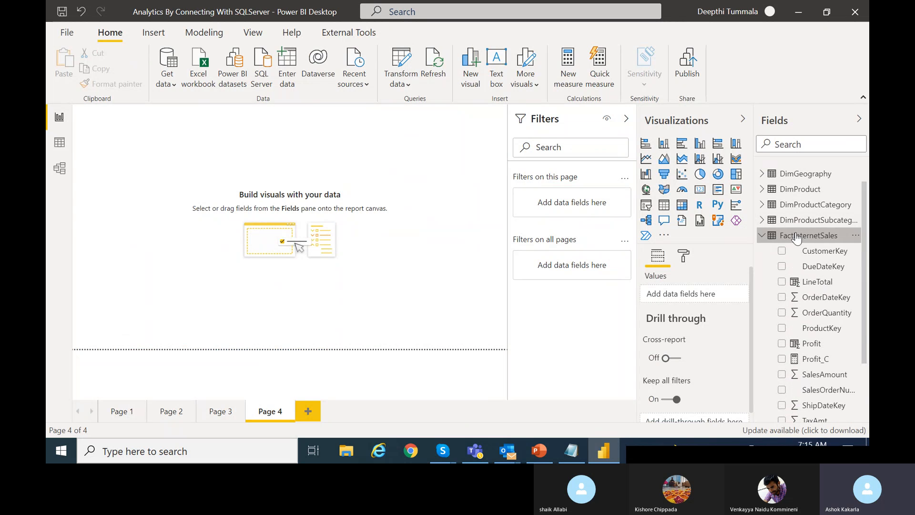
left_click(857, 236)
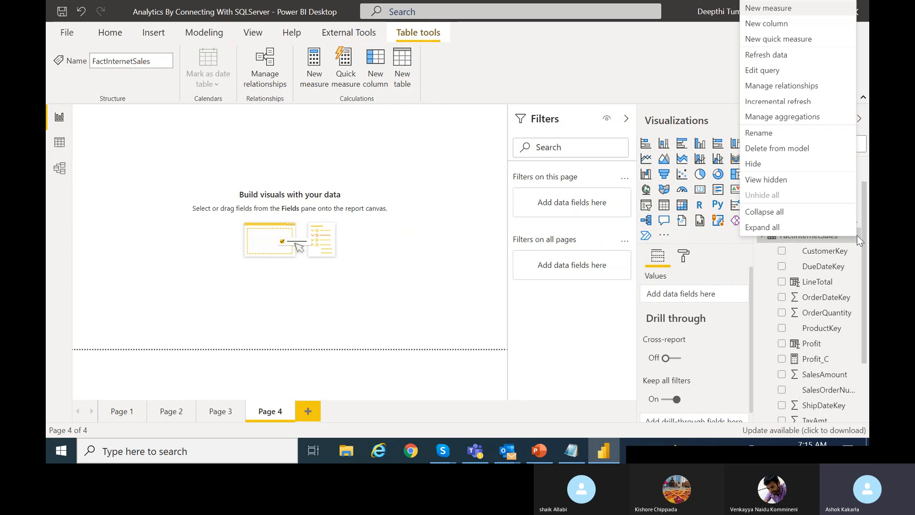
left_click(777, 15)
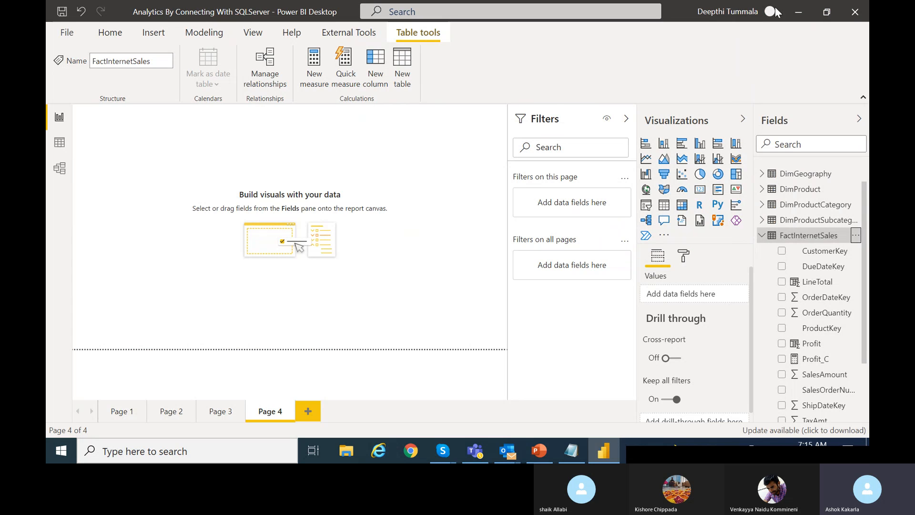
double_click(150, 114)
type("Australia Sales =")
- Begin the Australia Sales formula with CALCULATE and SUM(FactInternetSales[SalesAmount]) as its expression
left_click(218, 116)
type("CALCU")
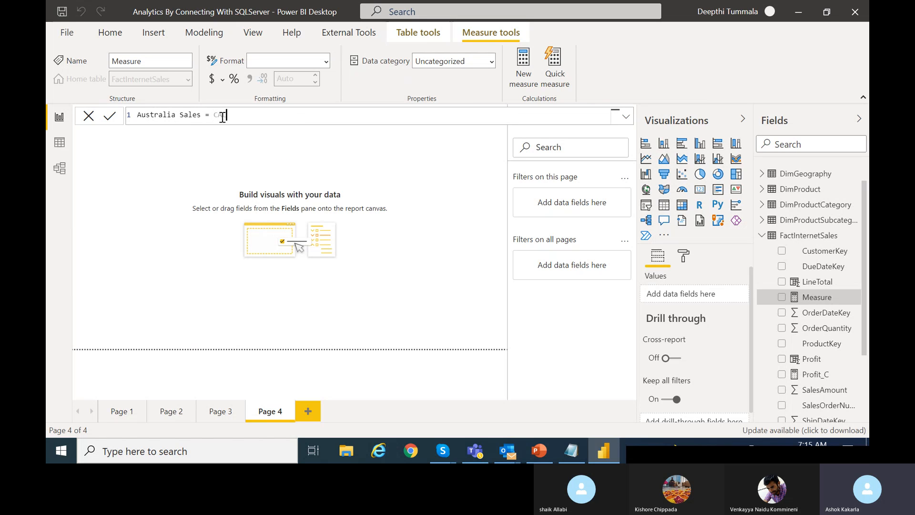
type("TE")
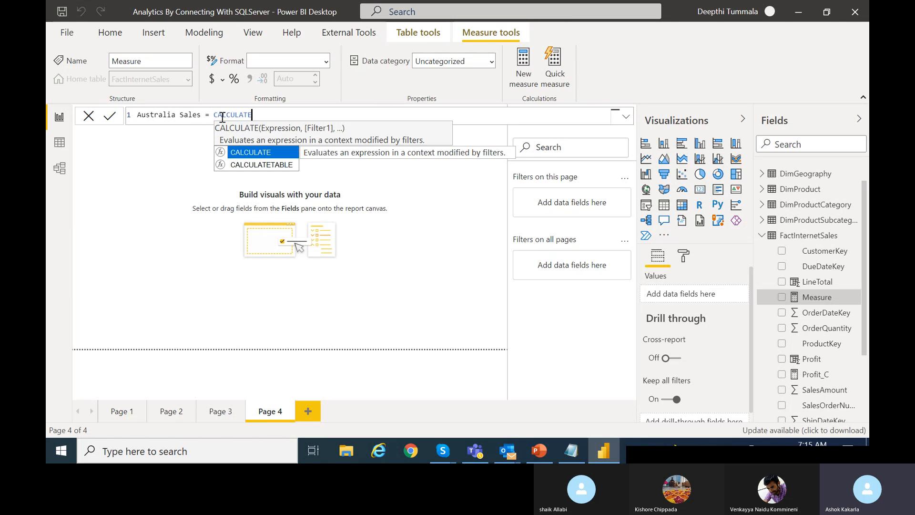
type("(SUM")
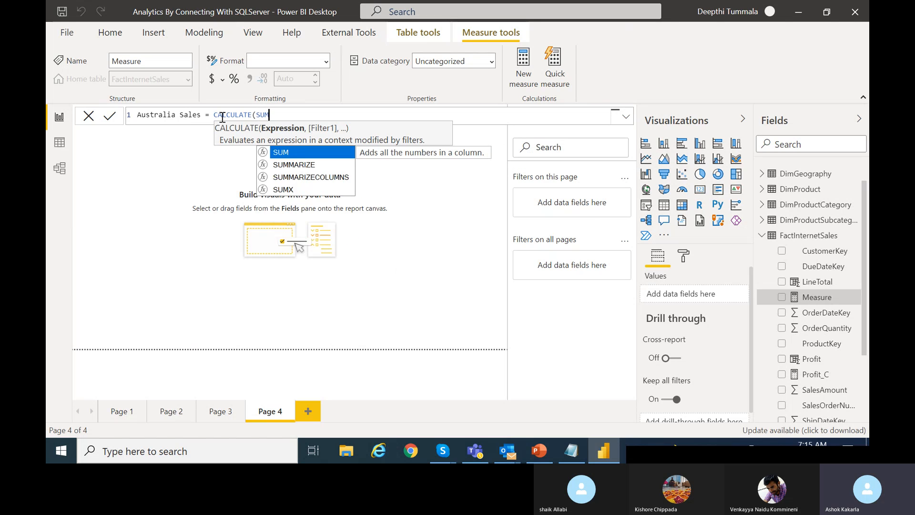
type("(Fact")
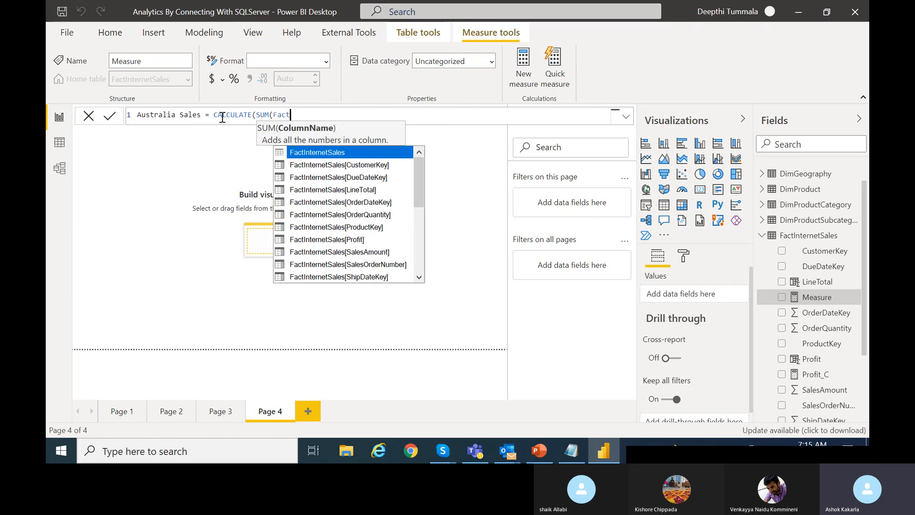
left_click(367, 252)
double_click(307, 115)
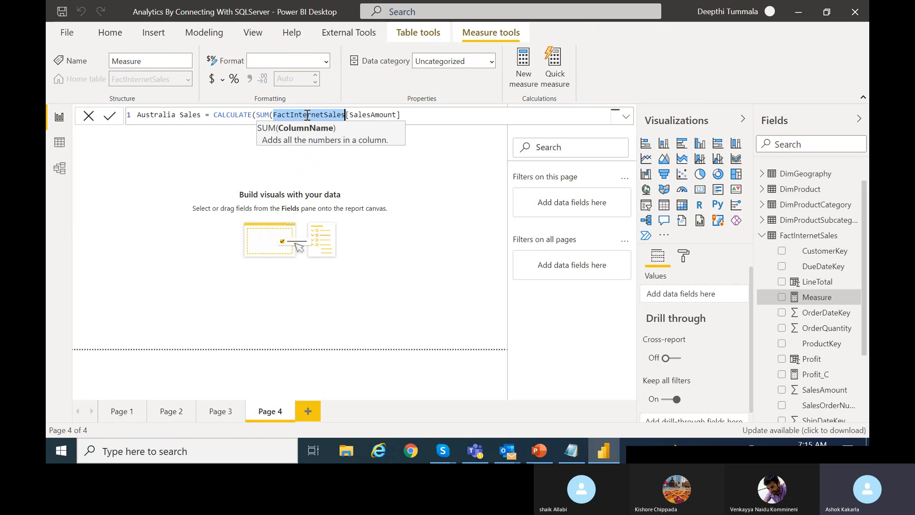
double_click(376, 115)
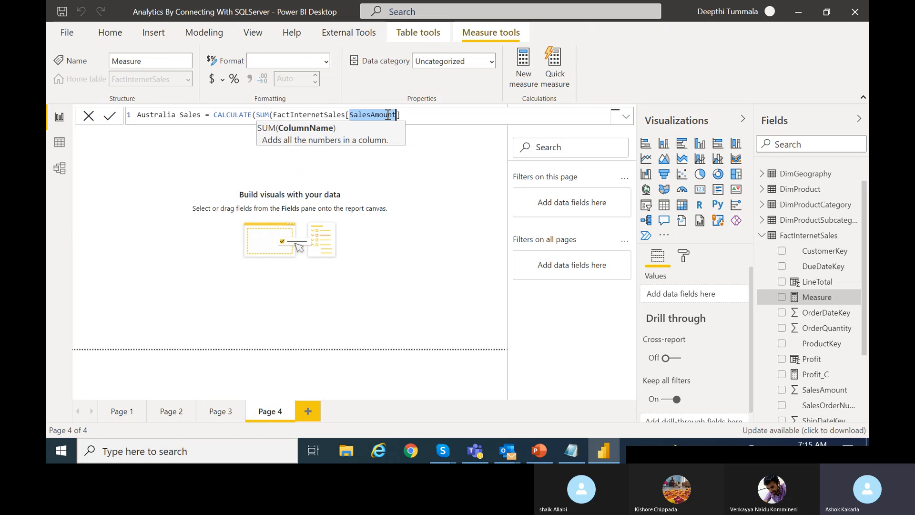
left_click(412, 116)
type(")")
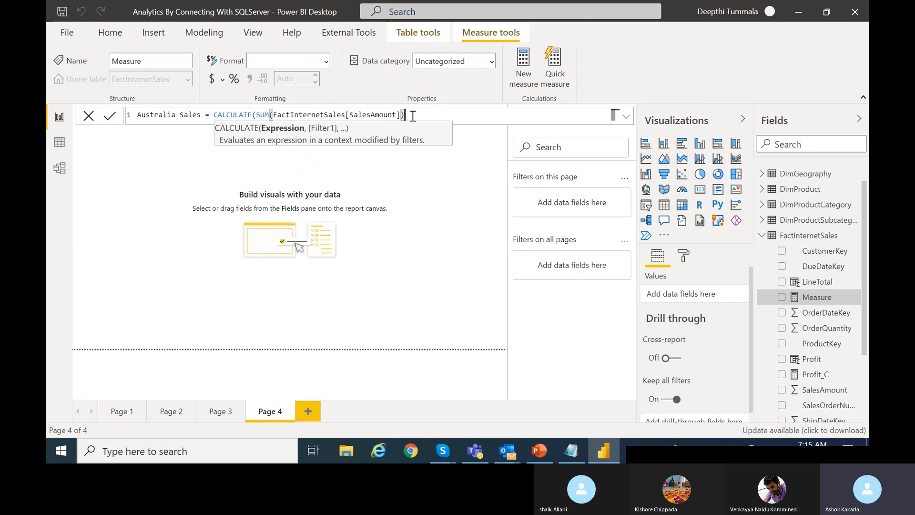
- Add the filter DimGeography[EnglishCountryRegionName] = "Australia" to the CALCULATE formula and commit the measure
type(",")
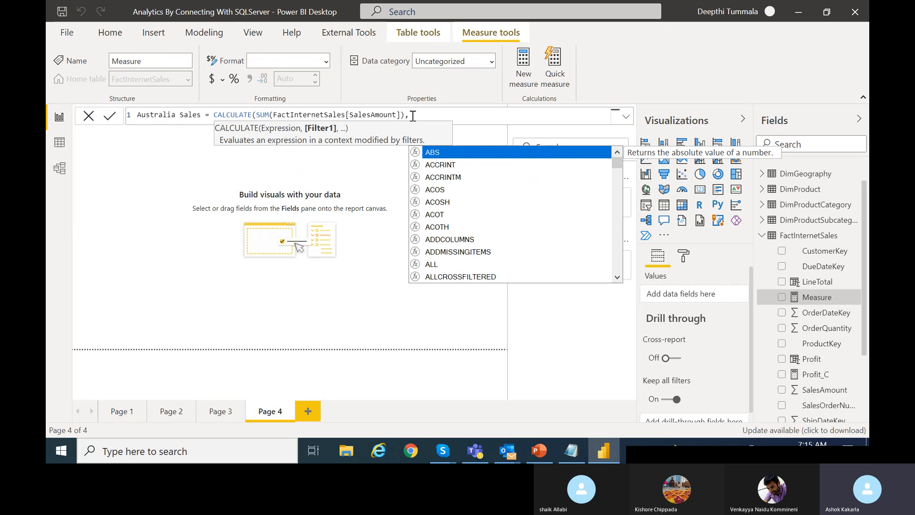
type("Eng")
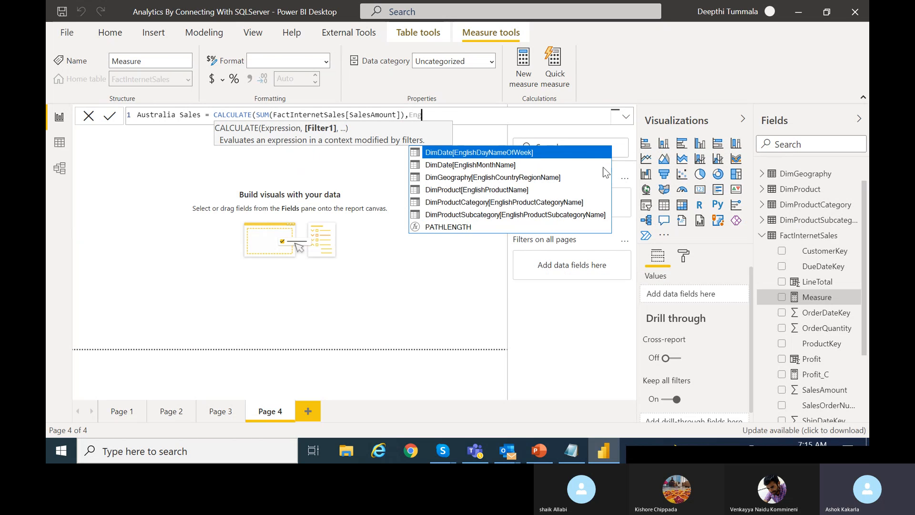
left_click(524, 180)
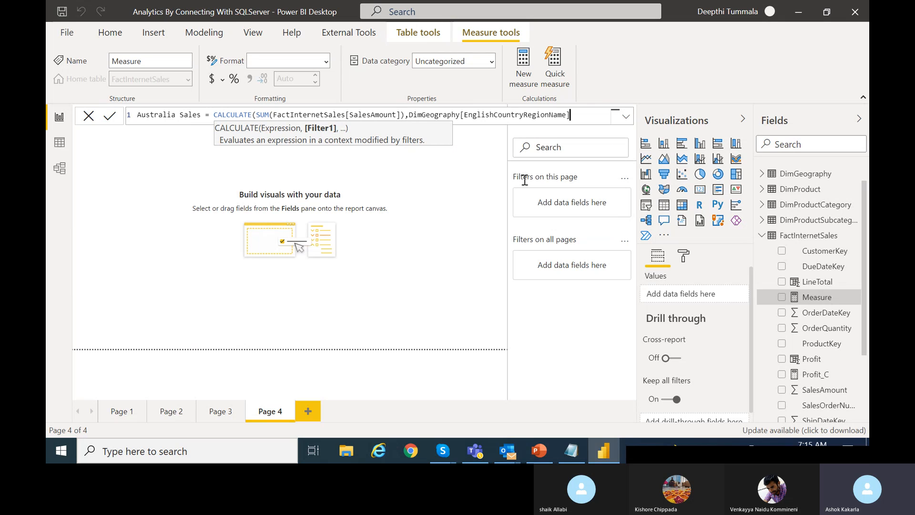
type("= \"Australia")
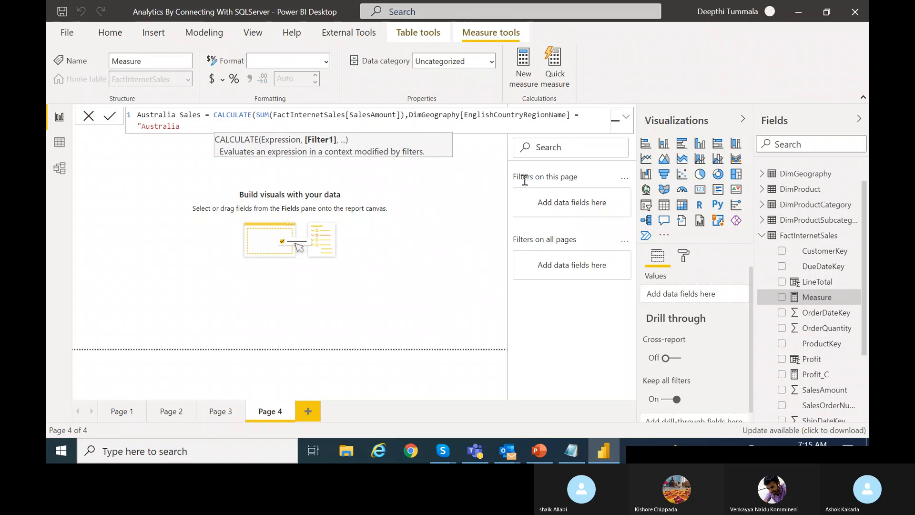
type("\")")
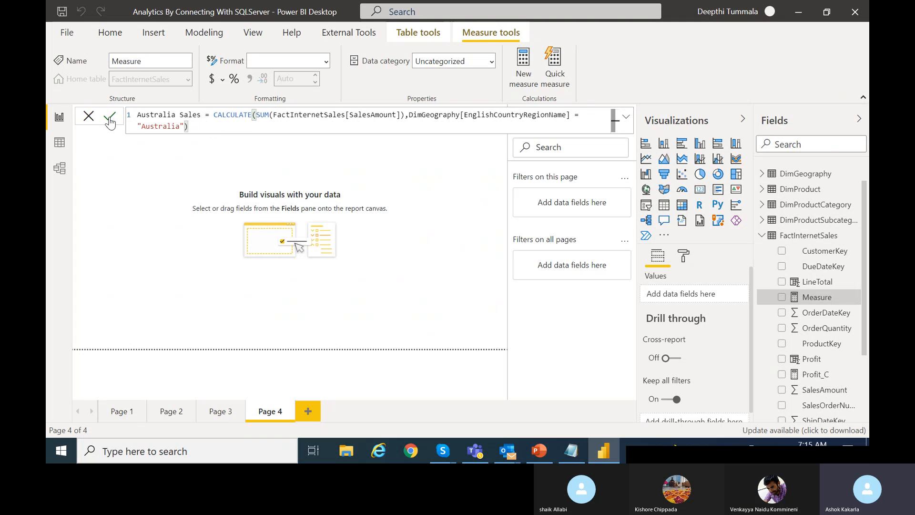
left_click(109, 117)
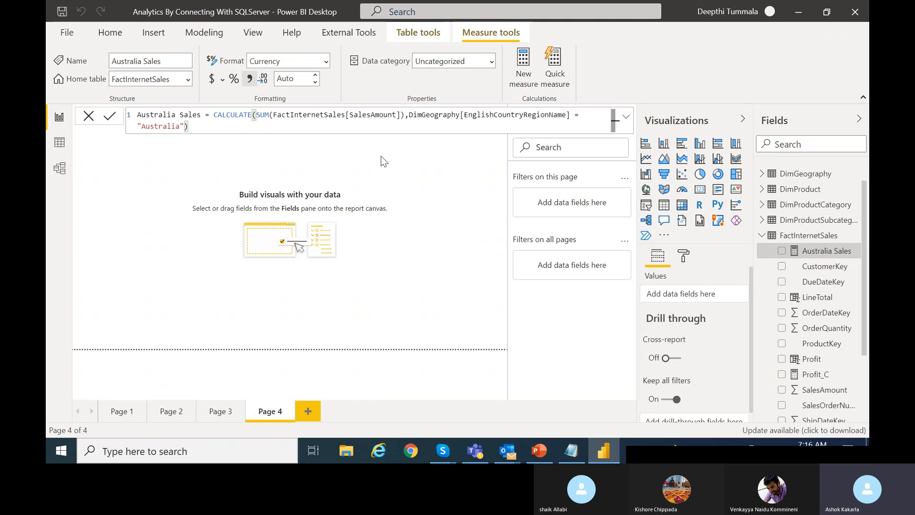
- Copy the whole Australia Sales formula into another new measure in the FactInternetSales table
left_click_drag(208, 128, 136, 116)
key("ctrl+c")
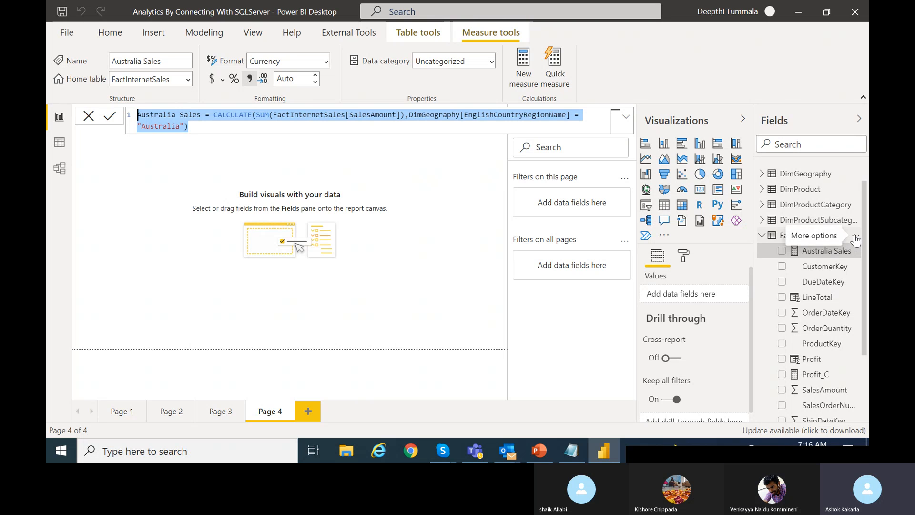
left_click(857, 238)
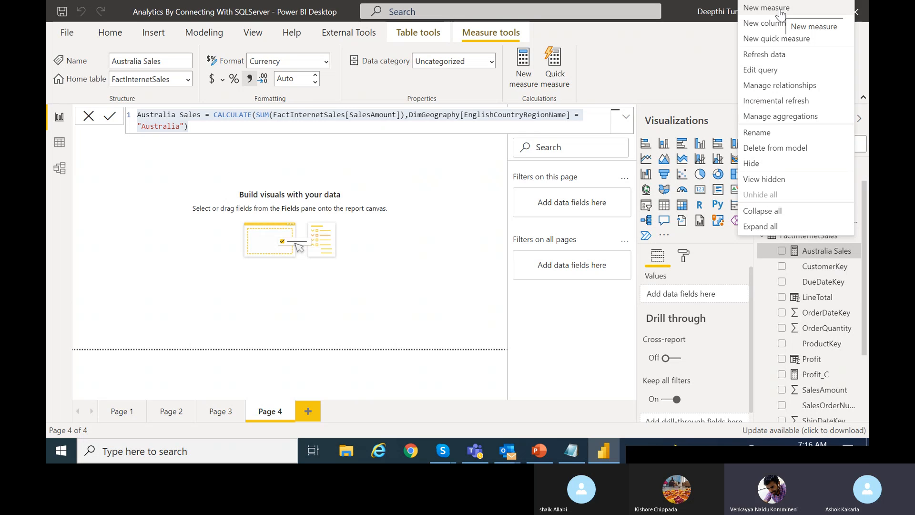
left_click(780, 9)
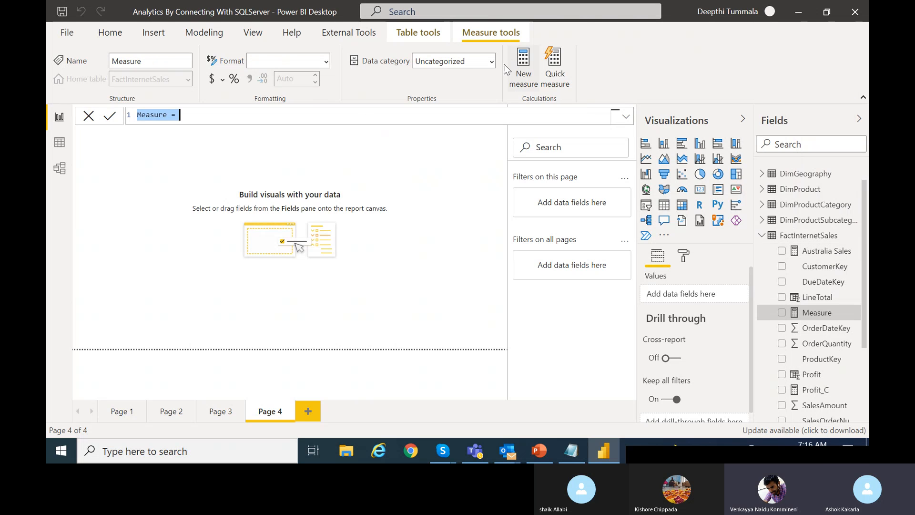
key("ctrl+v")
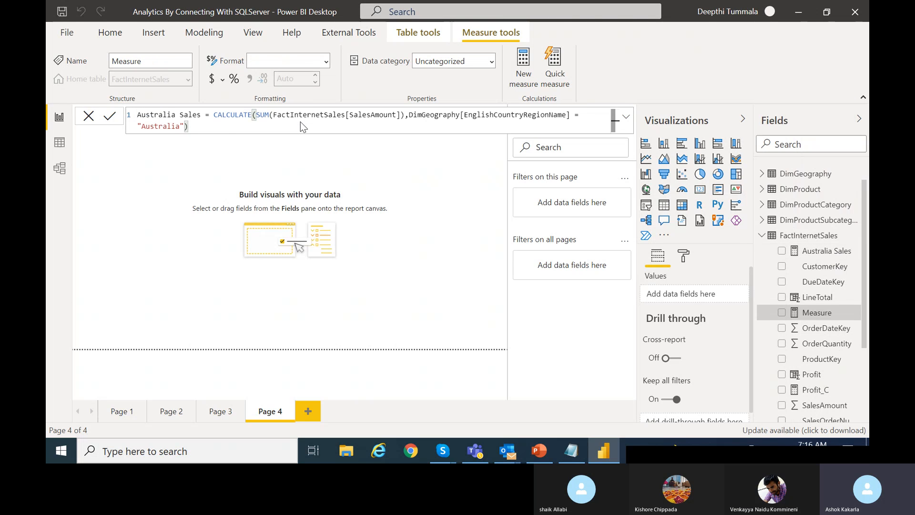
- Change the copied formula's name to Canada Sales and its country filter to "Canada", copy the whole formula, and commit the measure
double_click(159, 115)
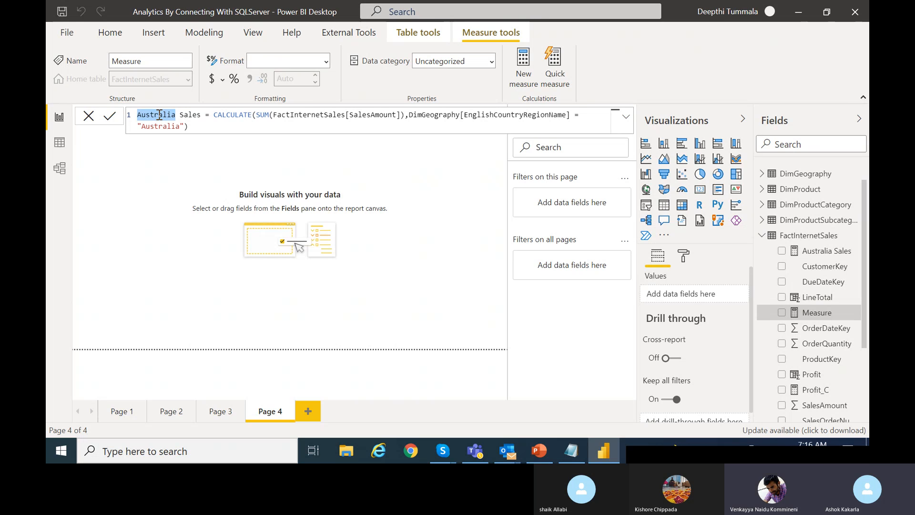
type("Canada")
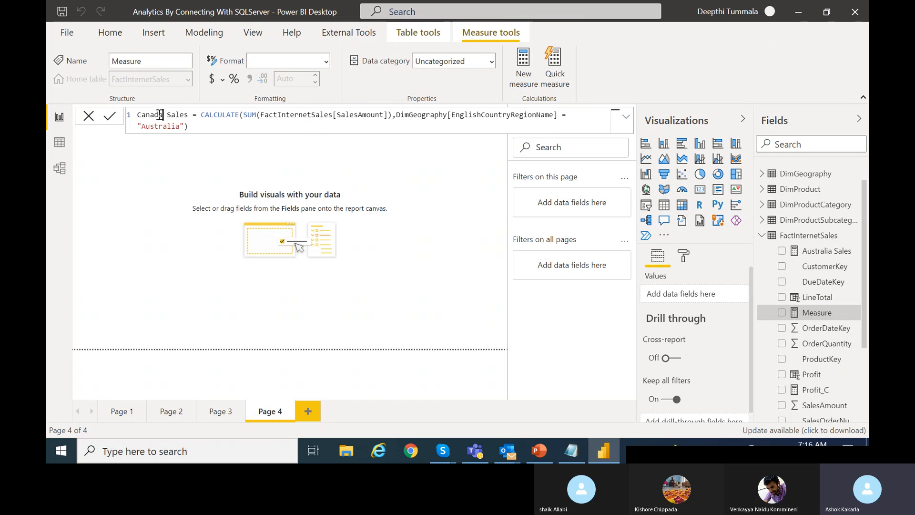
double_click(160, 126)
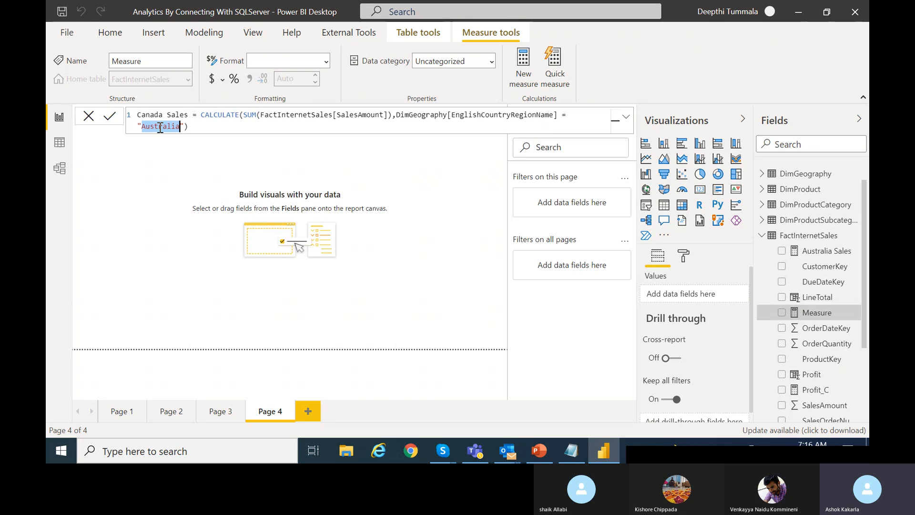
type("Canada")
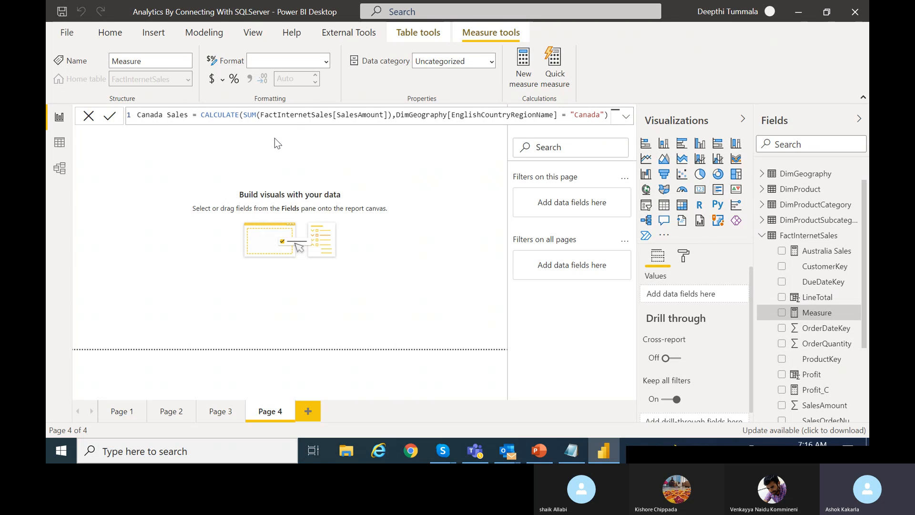
key("ctrl+a")
key("ctrl+c")
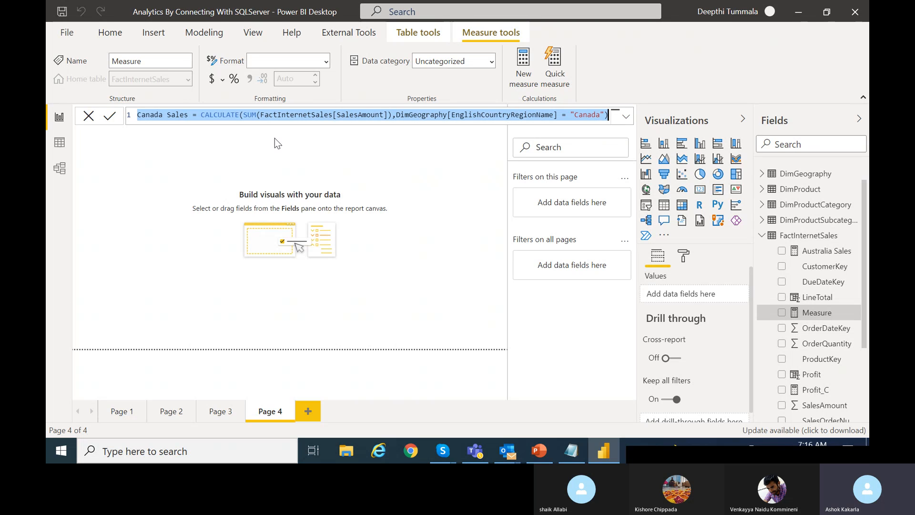
left_click(110, 117)
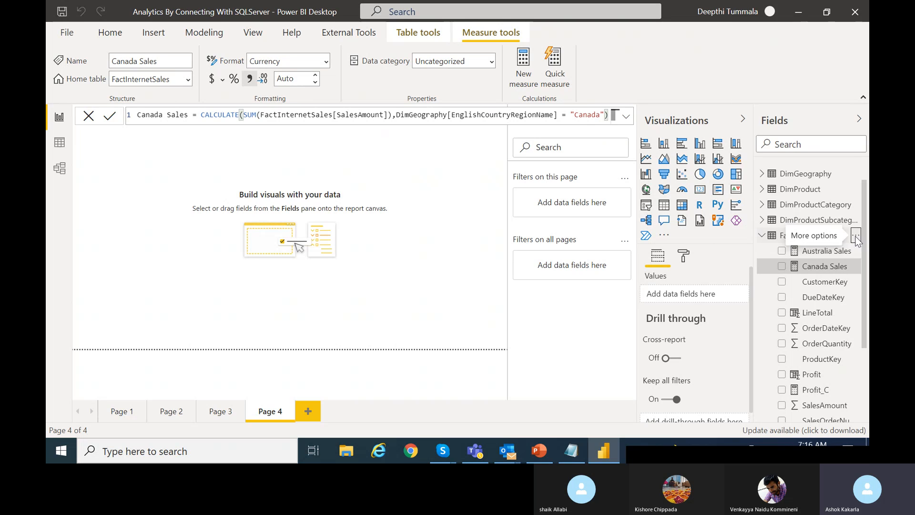
- Create another FactInternetSales measure from the copied formula, named France Sales with the country filter "France", commit it and close the formula editor
left_click(856, 235)
left_click(779, 12)
key("ctrl+v")
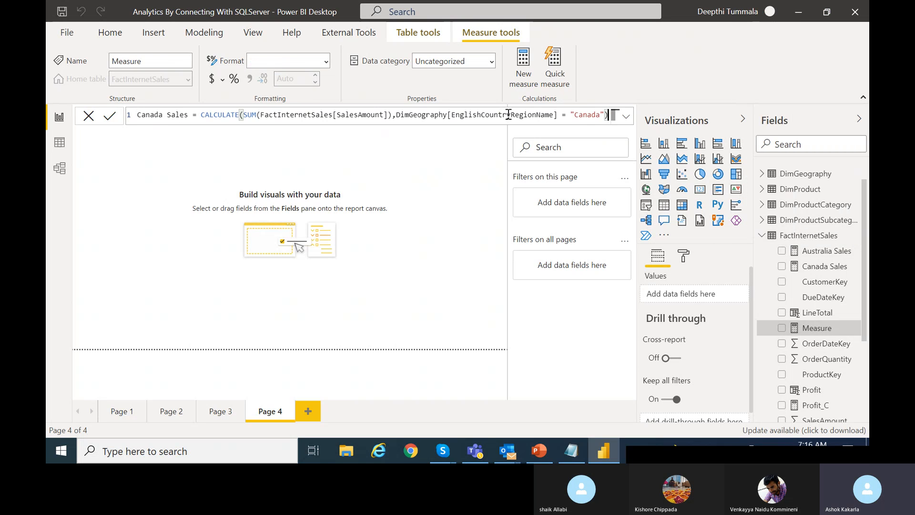
double_click(591, 114)
type("Fr")
double_click(150, 114)
type("France")
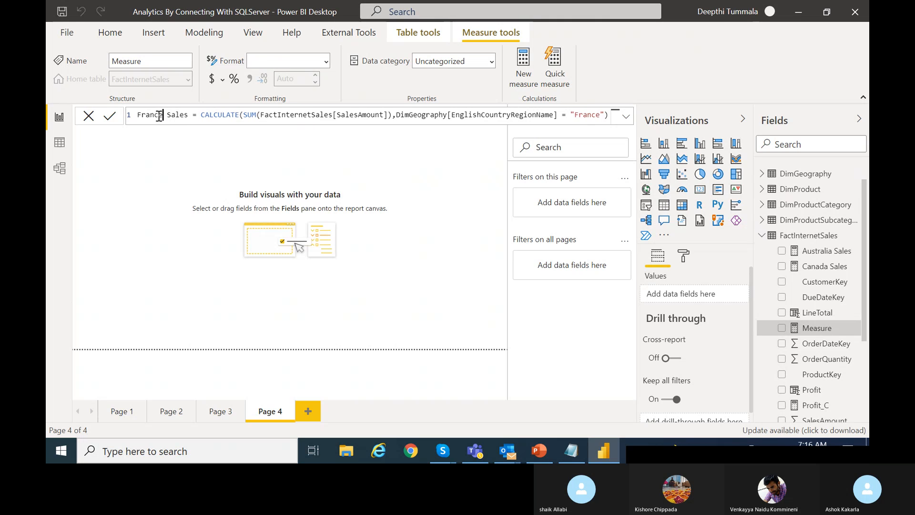
key("Return")
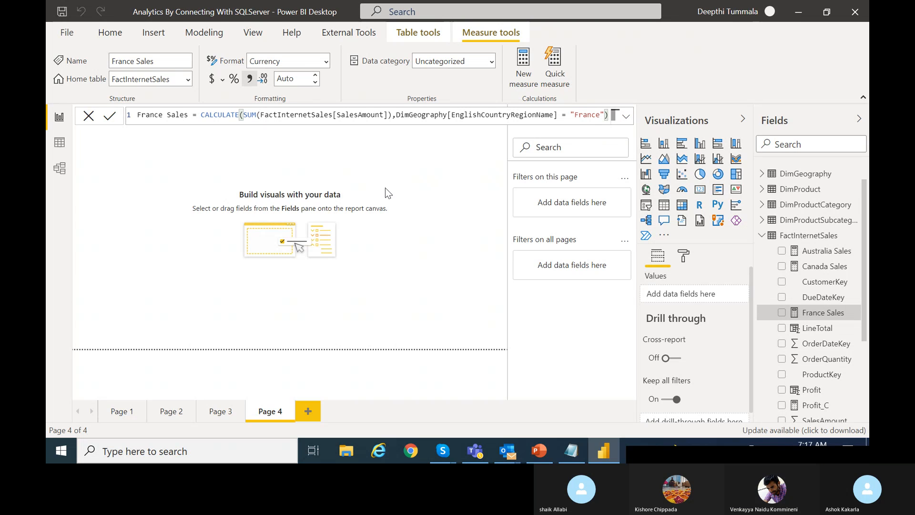
left_click(89, 115)
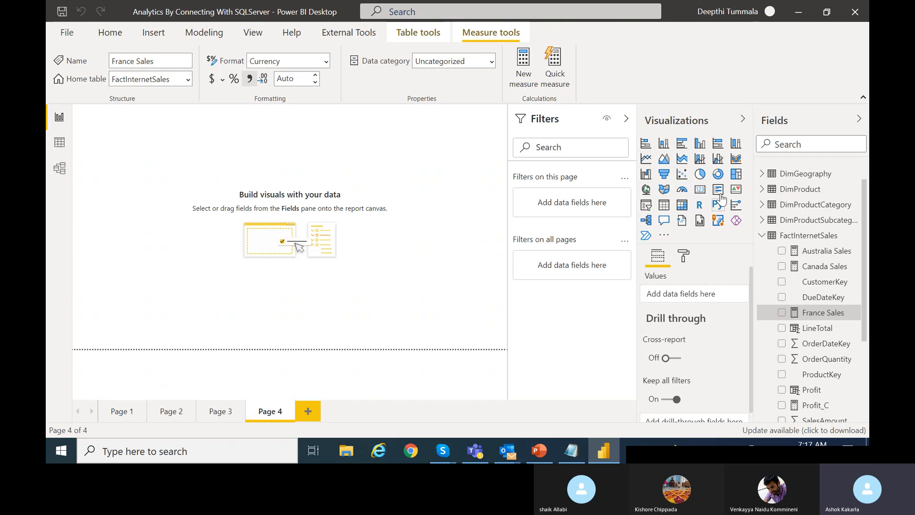
- Add a card visual showing the Australia Sales measure to Page 4
left_click(700, 190)
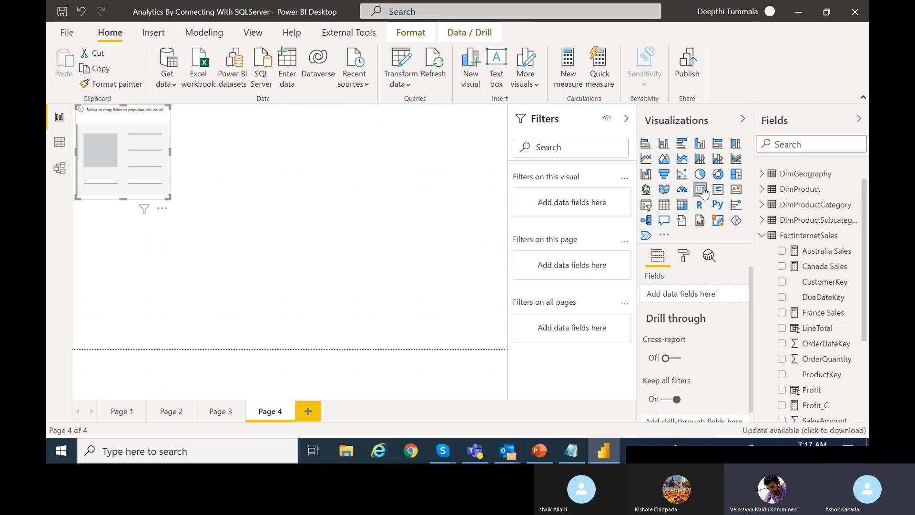
left_click_drag(821, 250, 695, 291)
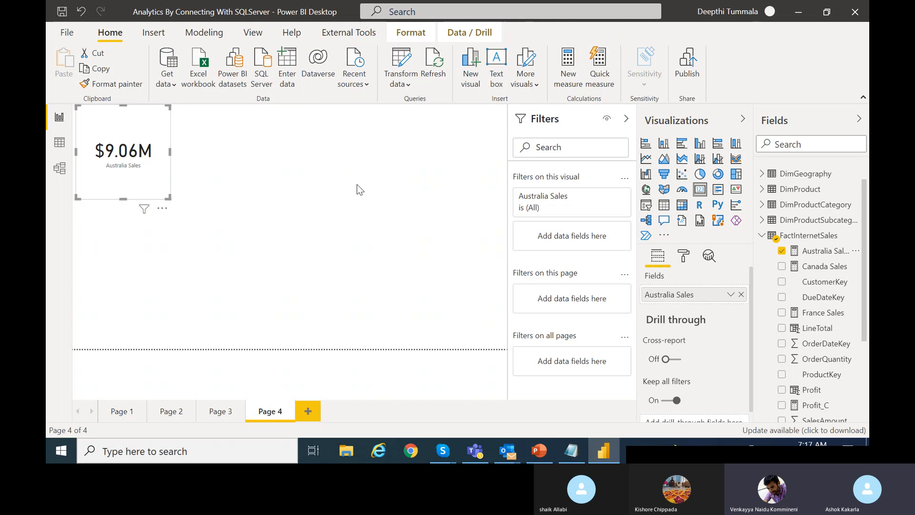
left_click(355, 185)
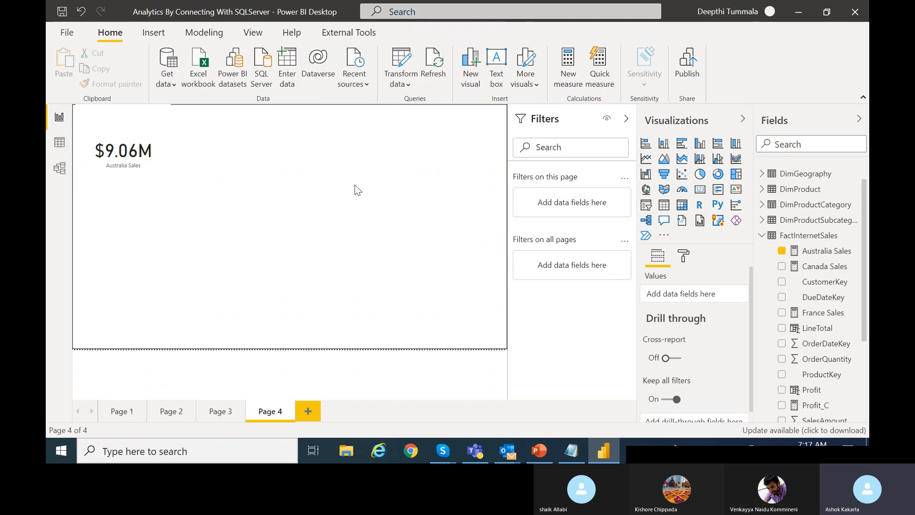
- Add two more card visuals below the Australia card, one for Canada Sales and one for France Sales
left_click(700, 190)
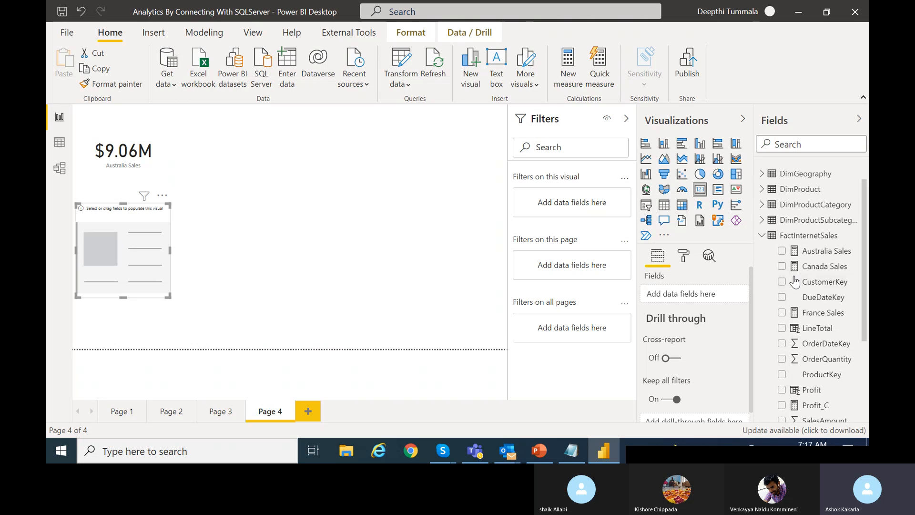
left_click_drag(815, 268, 694, 295)
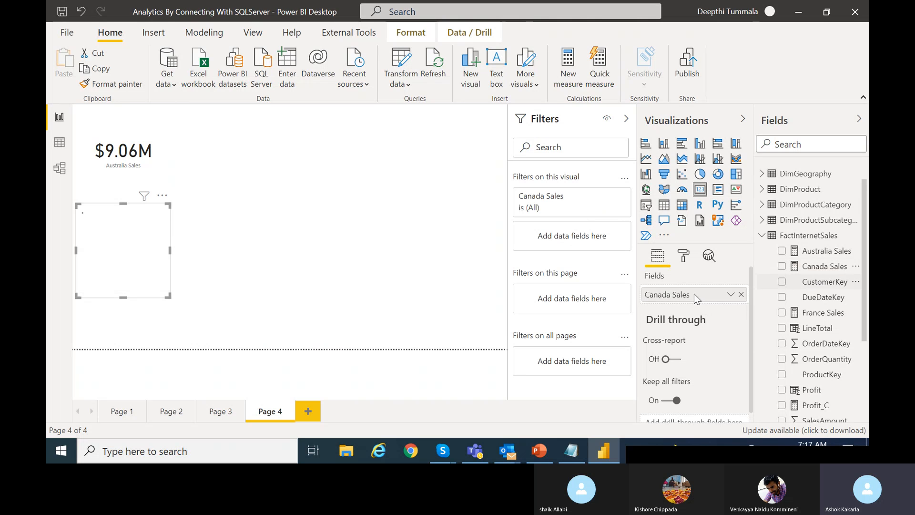
left_click(342, 281)
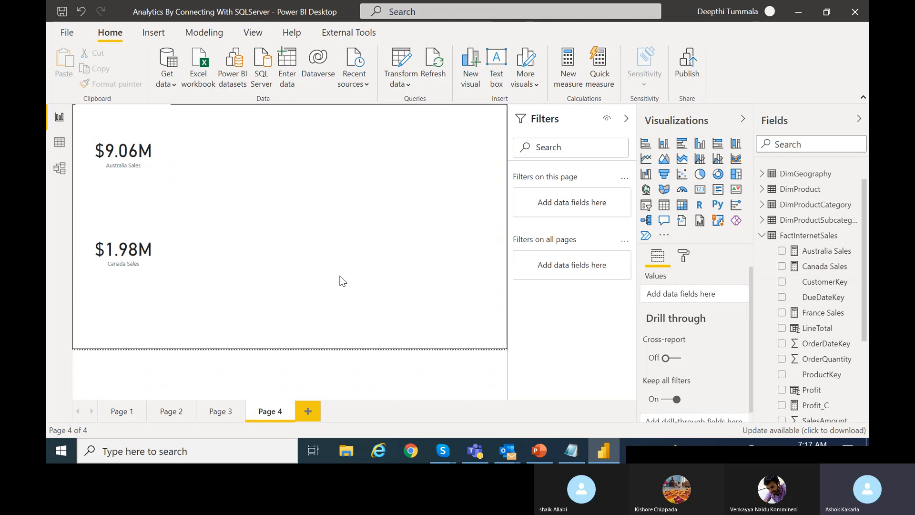
left_click(702, 193)
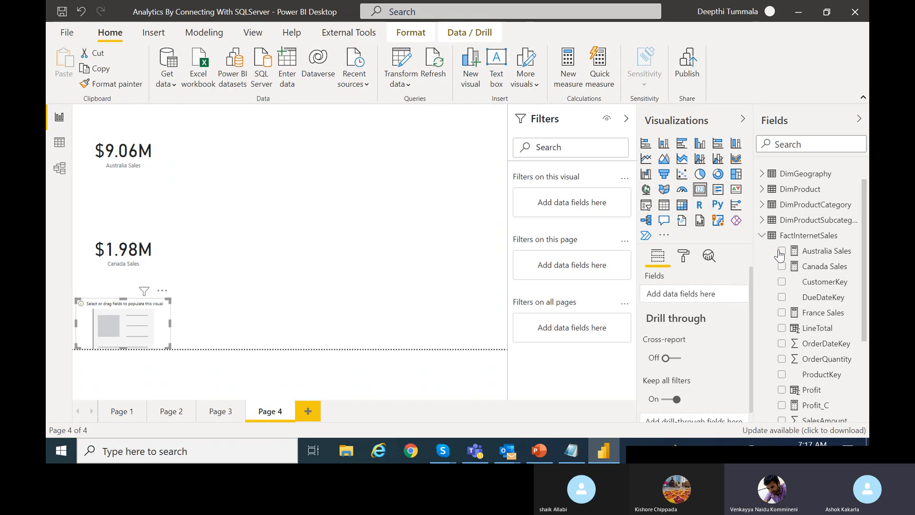
left_click_drag(825, 315, 687, 293)
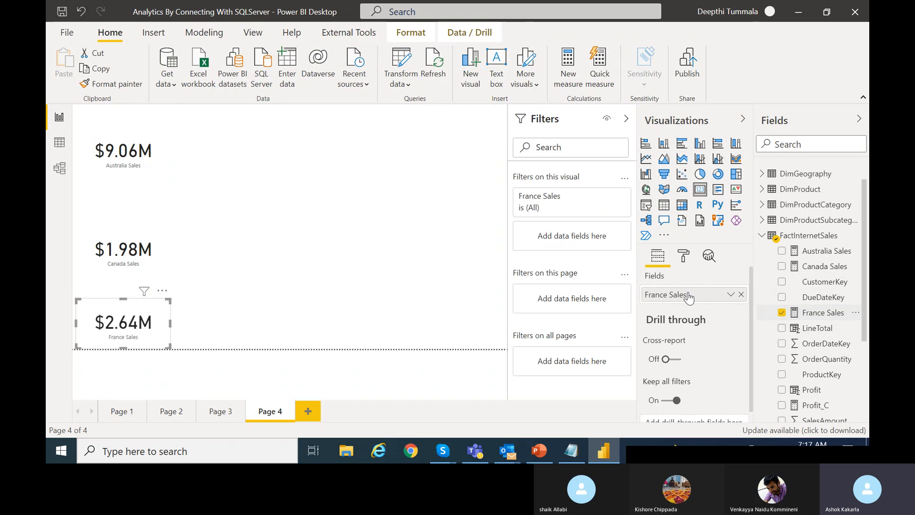
left_click(374, 289)
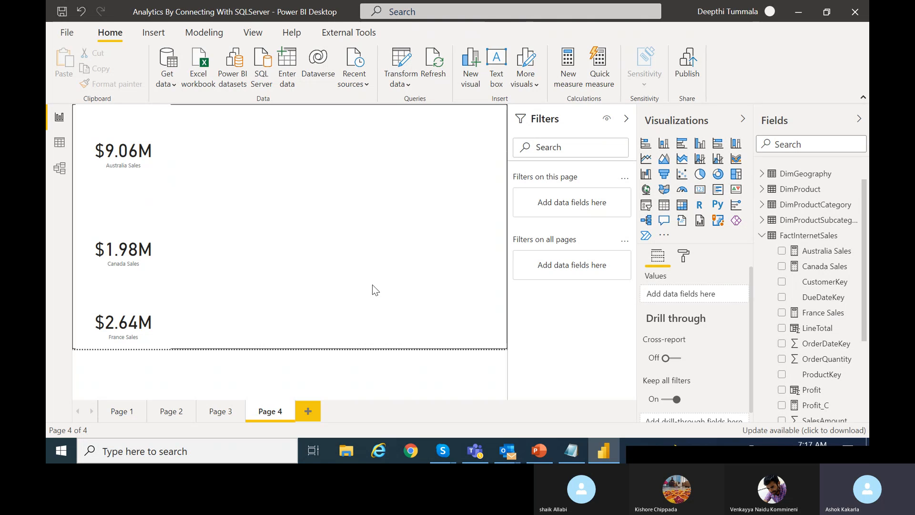
- Switch to the Power Query notes in Notepad, review the SUM & SUMX topic line, and return to the Power BI report
left_click(572, 456)
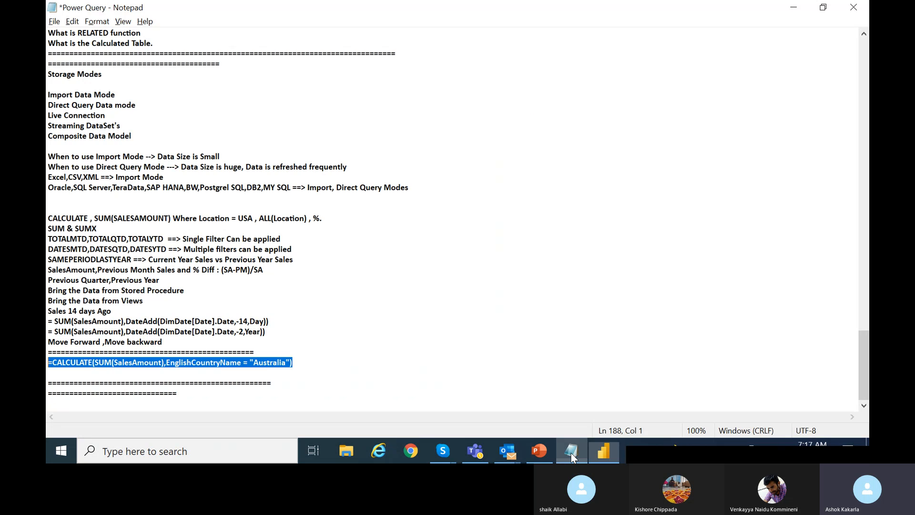
left_click(215, 292)
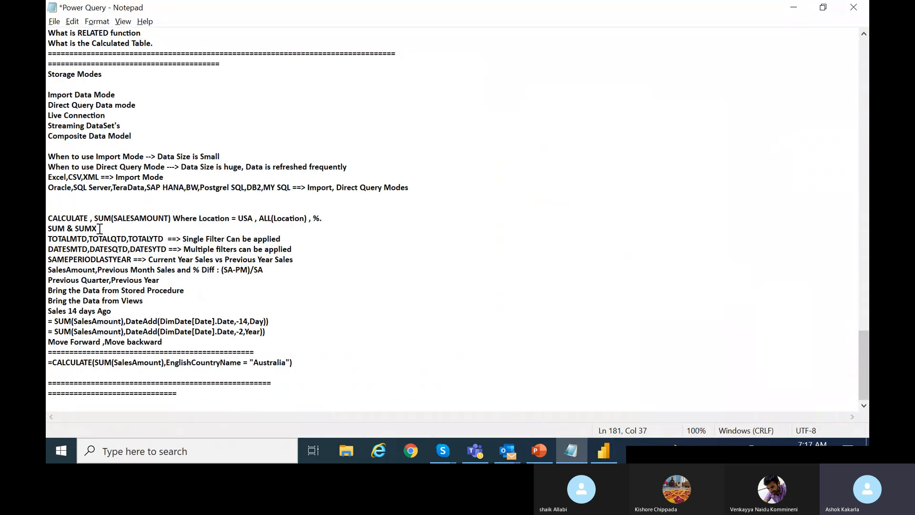
left_click_drag(99, 229, 49, 227)
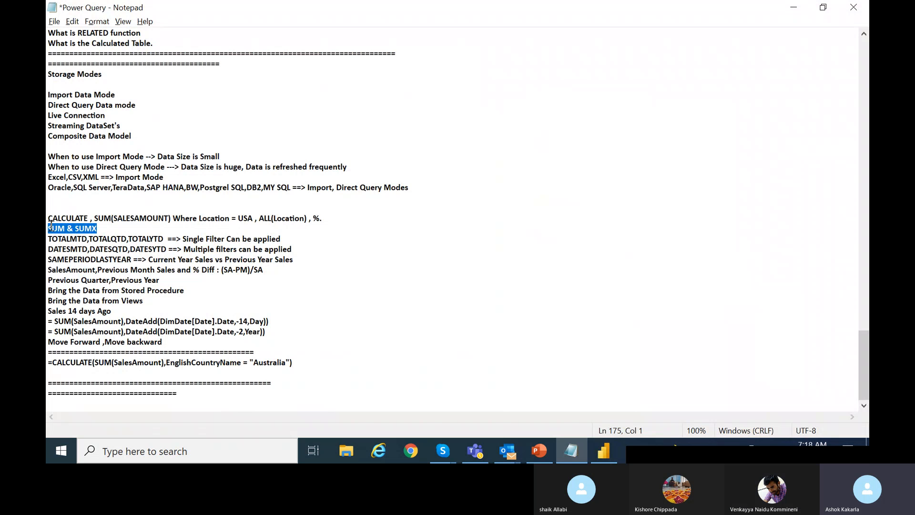
key("alt+Tab")
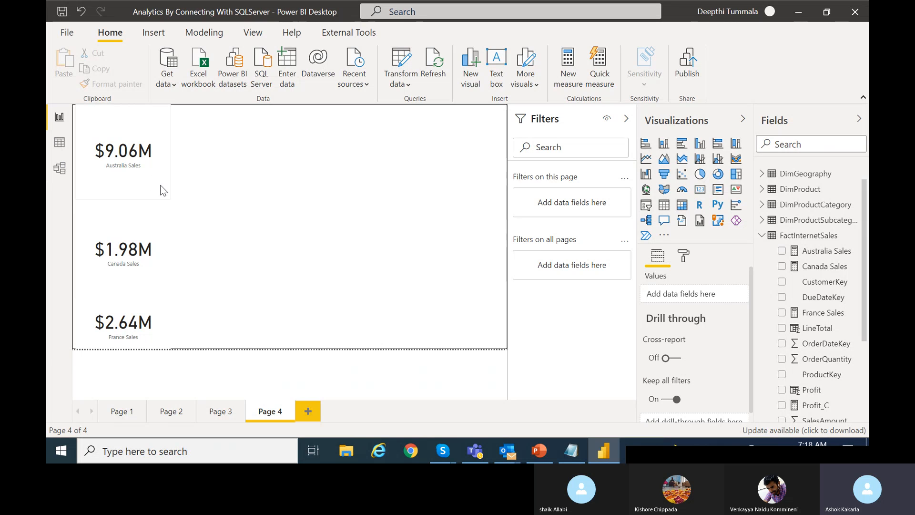
- Examine which years the CalendarYear column of the DimDate table contains, without applying a filter, and return to the report page
left_click(58, 148)
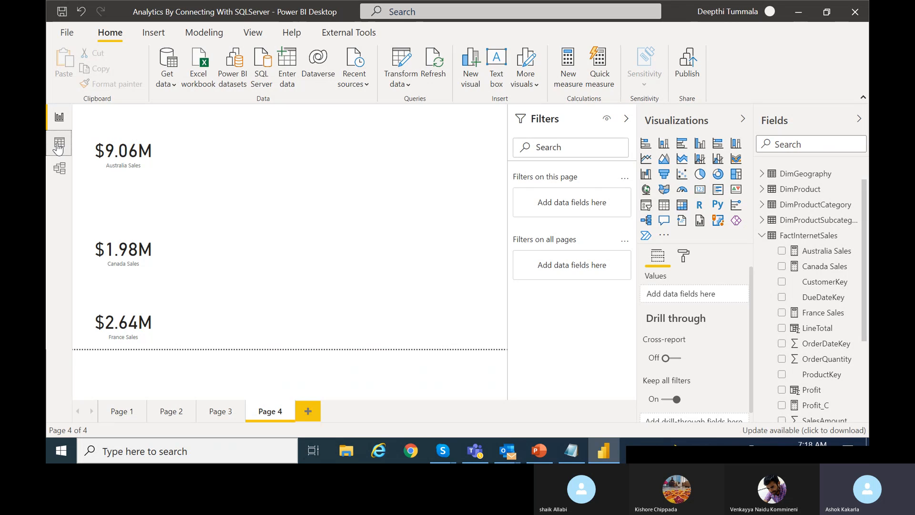
left_click(789, 187)
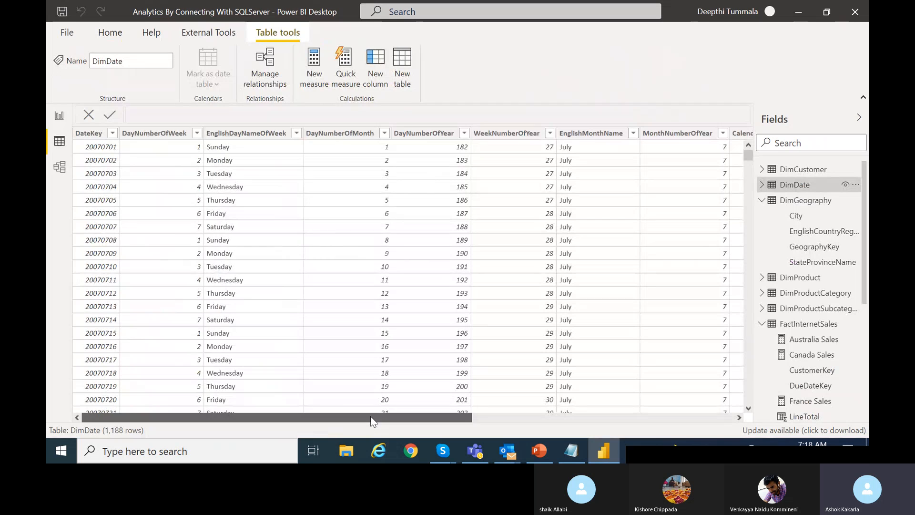
left_click_drag(372, 421, 536, 409)
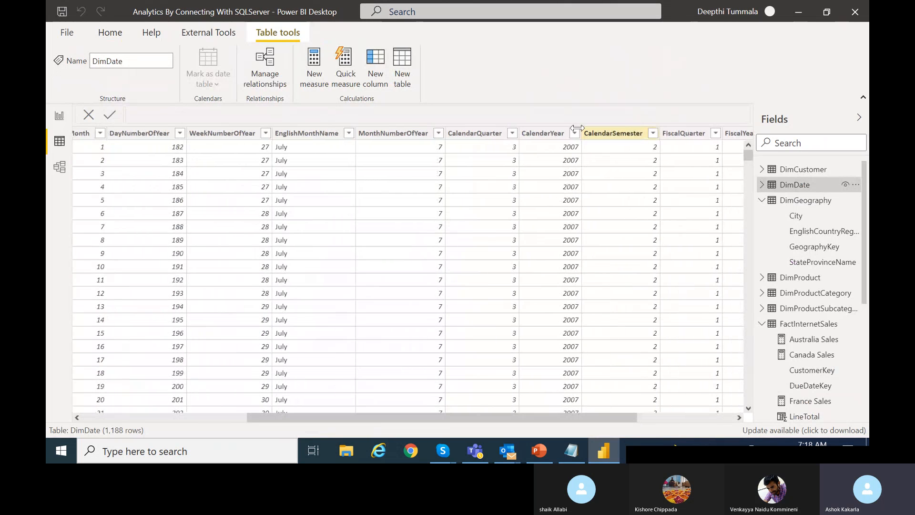
left_click(571, 135)
left_click(575, 135)
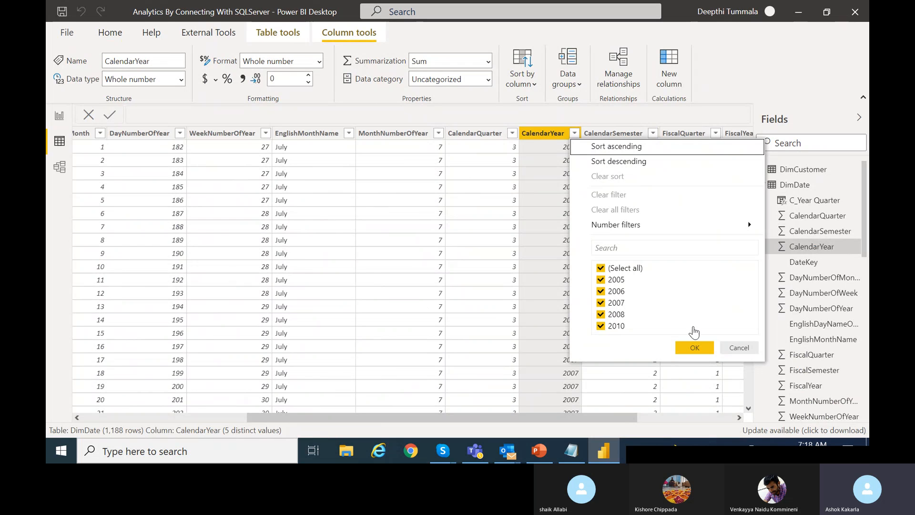
left_click(737, 348)
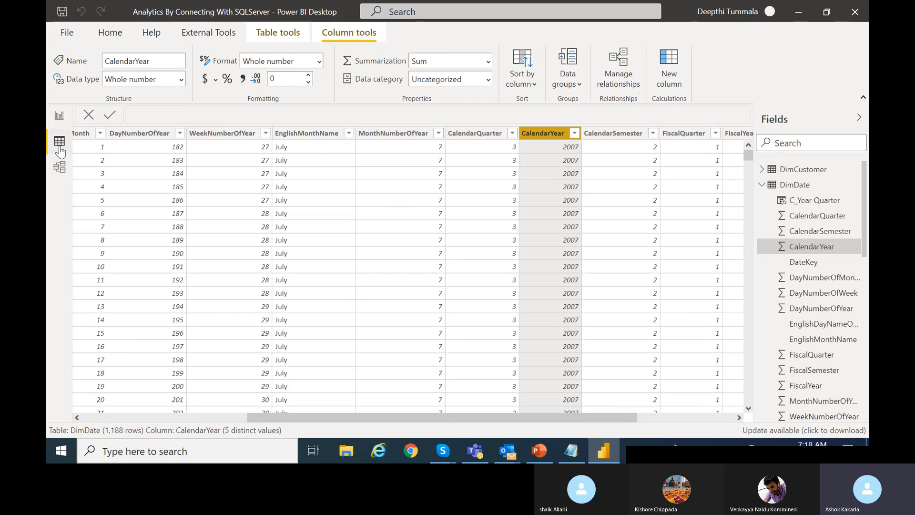
left_click(66, 118)
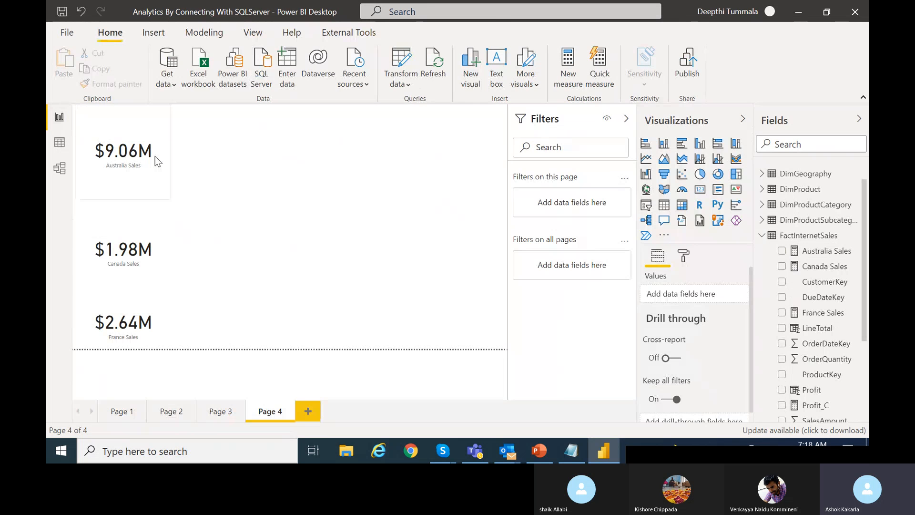
- Extend the Australia Sales measure with a second CALCULATE filter, DimDate[CalendarYear] = "2007", and commit the formula
left_click(155, 155)
left_click(813, 255)
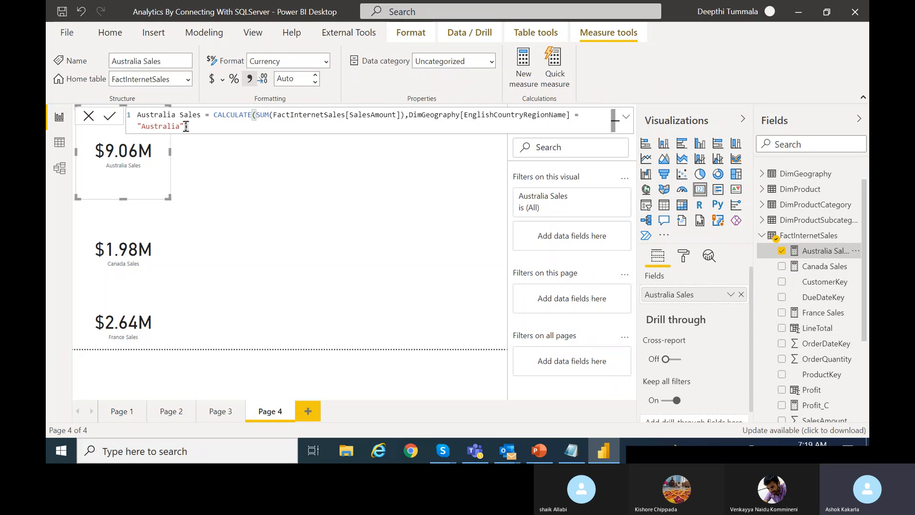
left_click(186, 126)
type(",")
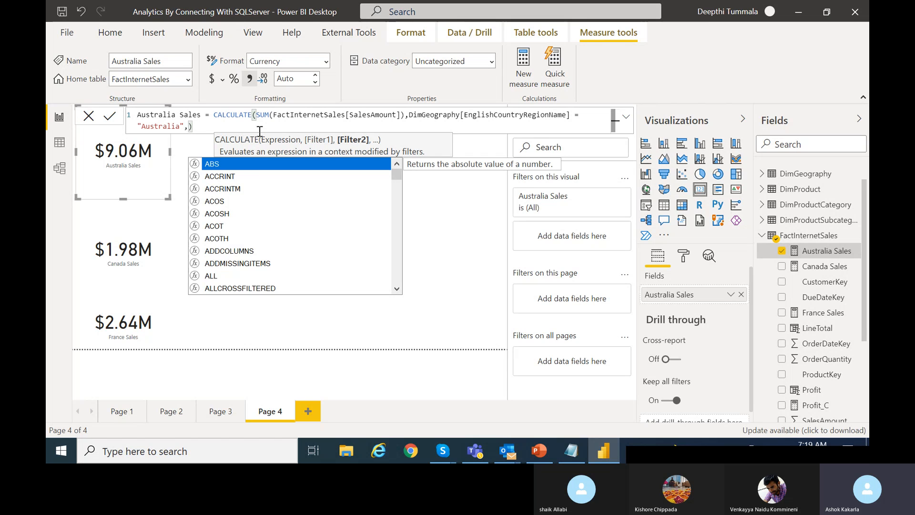
type("Dim")
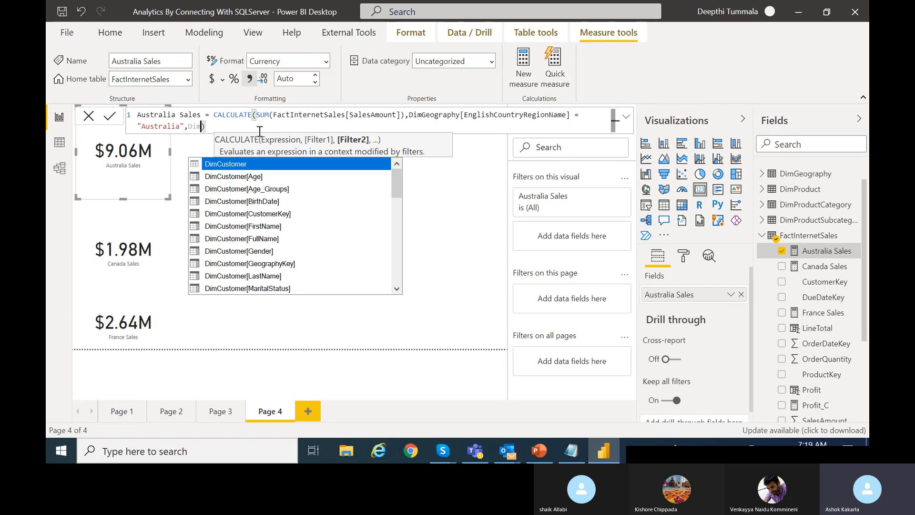
type("D")
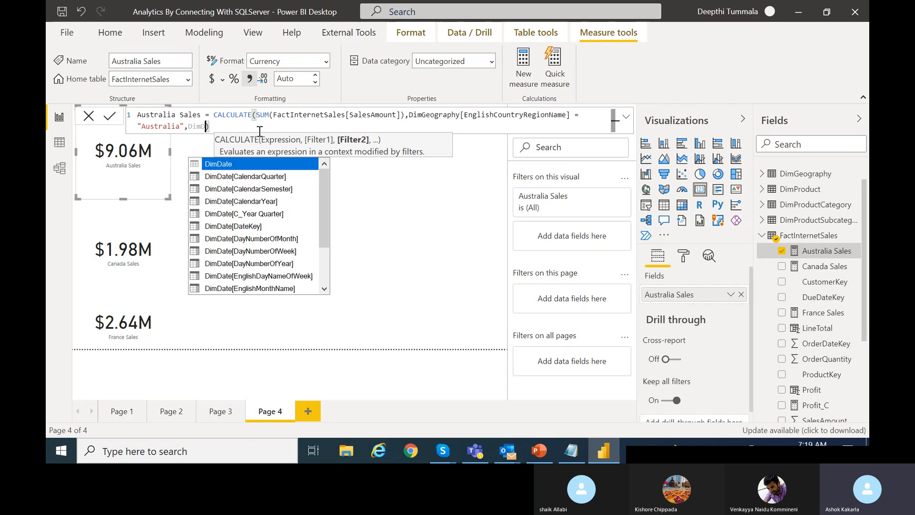
double_click(270, 204)
type("= \"")
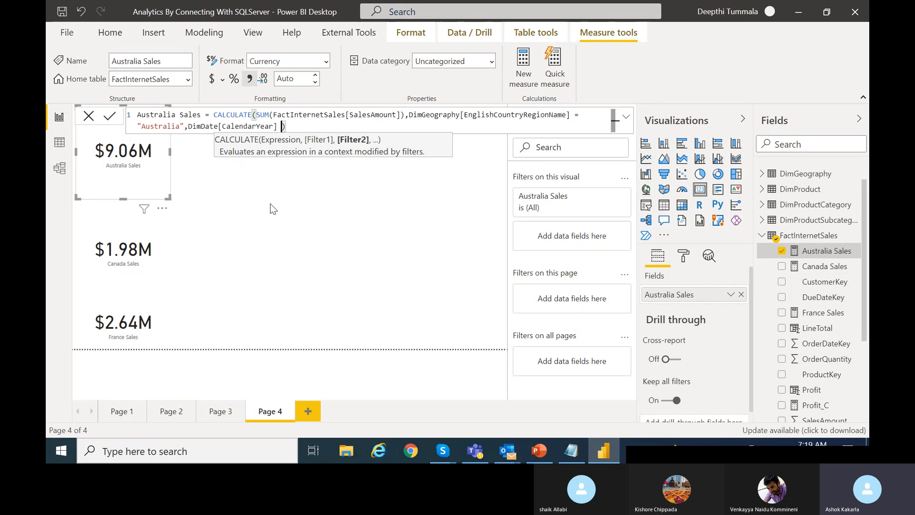
type("2007\"")
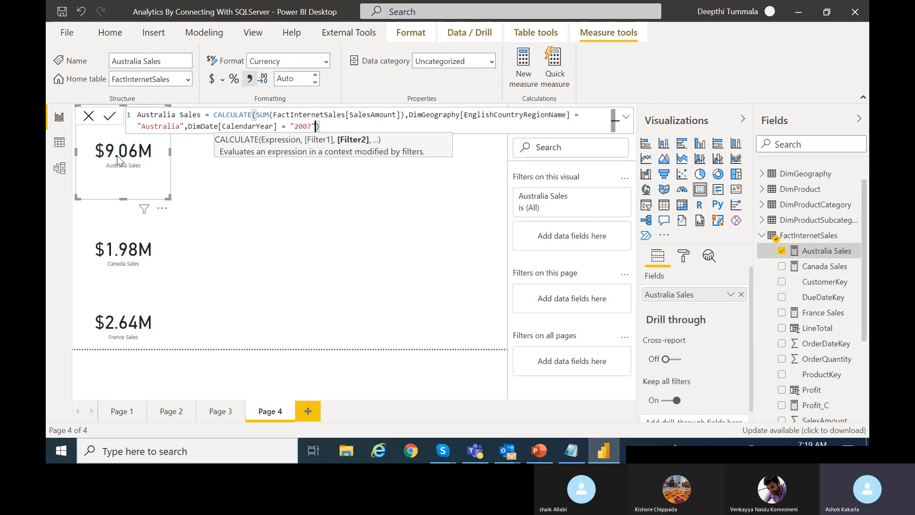
left_click(108, 118)
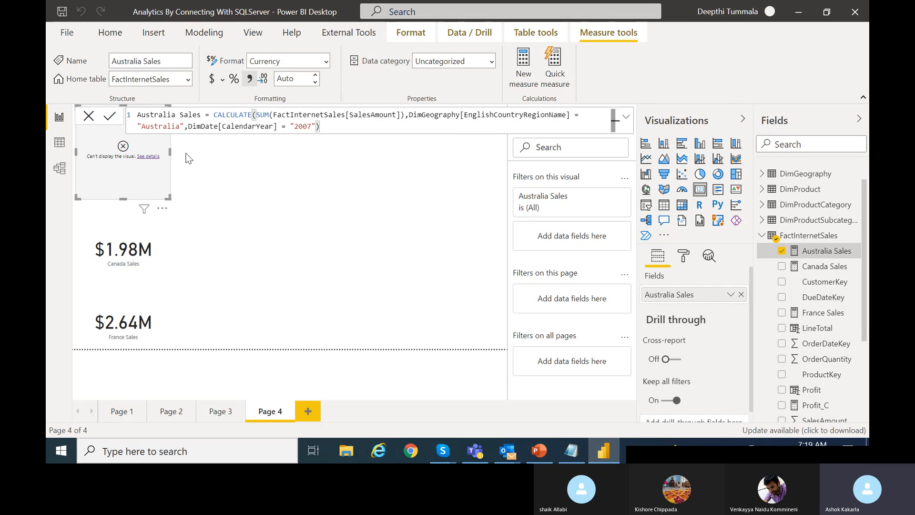
- Check the Australia card's error details and change the CalendarYear filter value to the unquoted number 2007
left_click(151, 157)
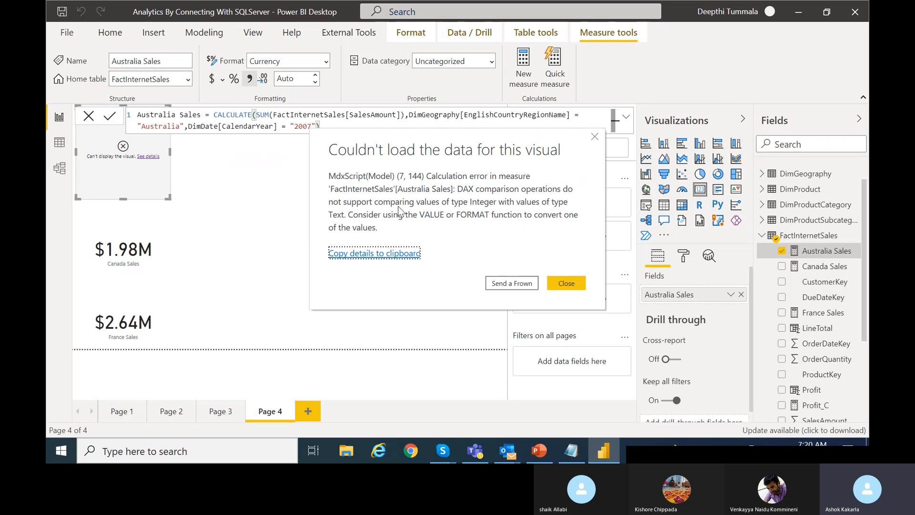
left_click(566, 284)
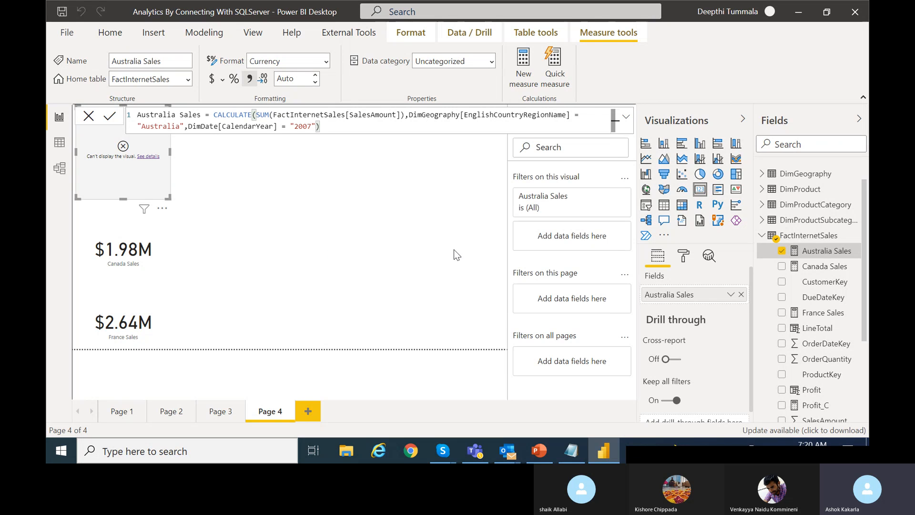
key("BackSpace")
type(")")
double_click(294, 127)
left_click(294, 127)
key("BackSpace")
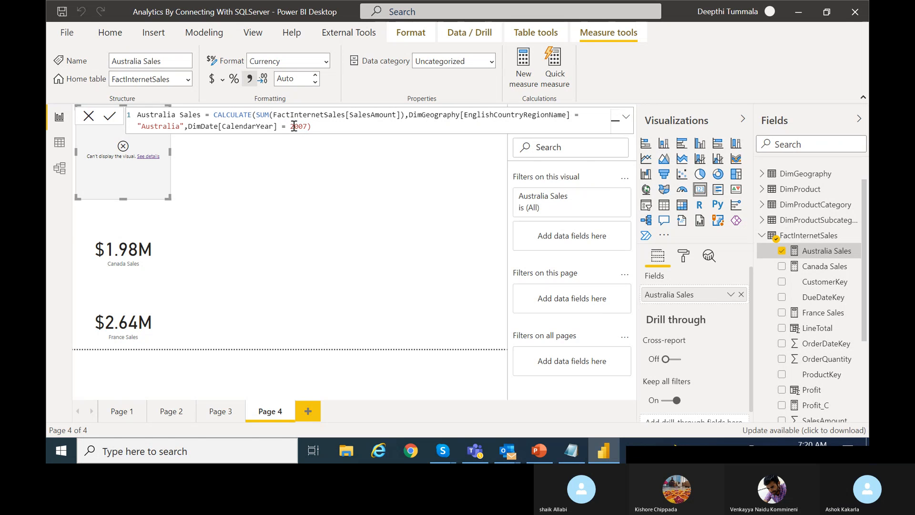
left_click(110, 117)
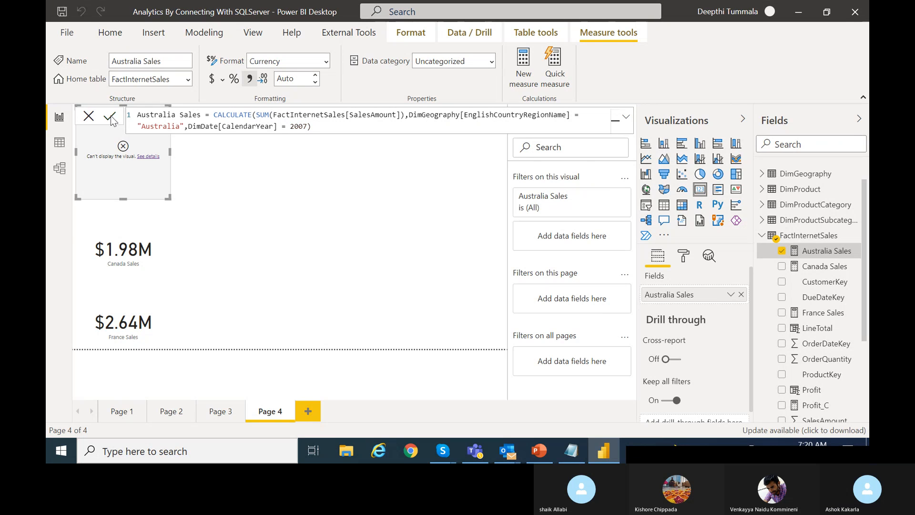
- Review the Australia Sales card together with its measure formula, and deselect the card
left_click(220, 170)
left_click(154, 170)
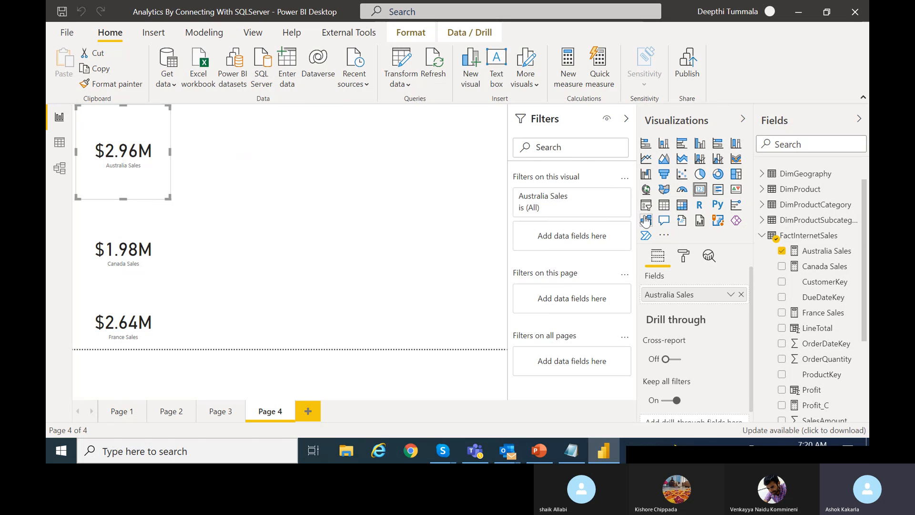
left_click(828, 252)
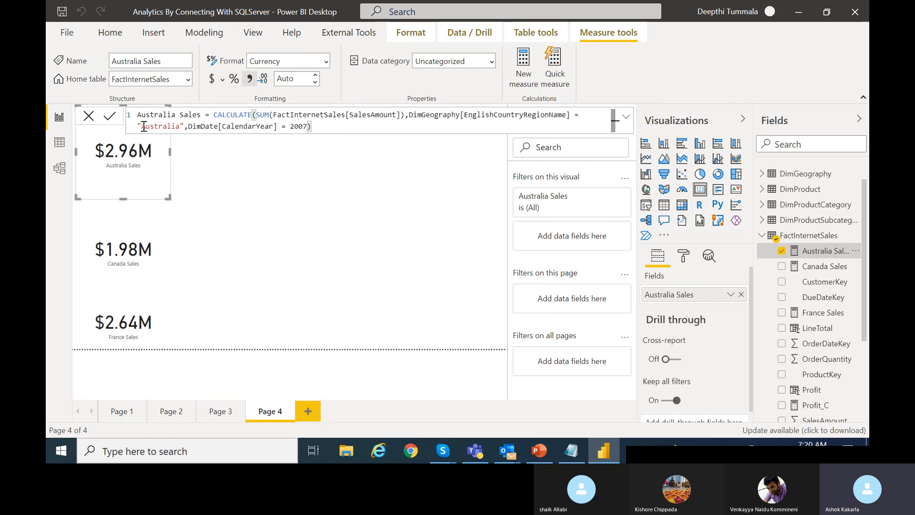
left_click(367, 173)
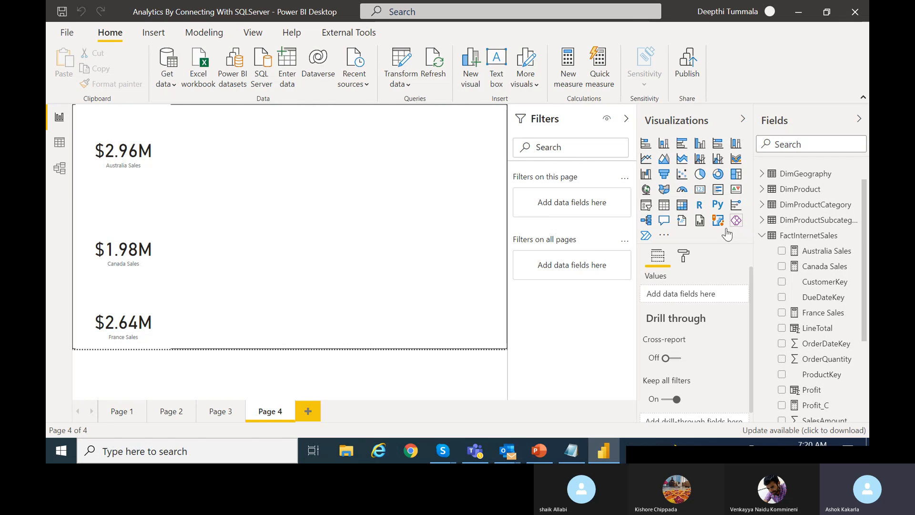
- Add a table visual beside the Australia card showing SalesAmount from FactInternetSales
left_click(665, 205)
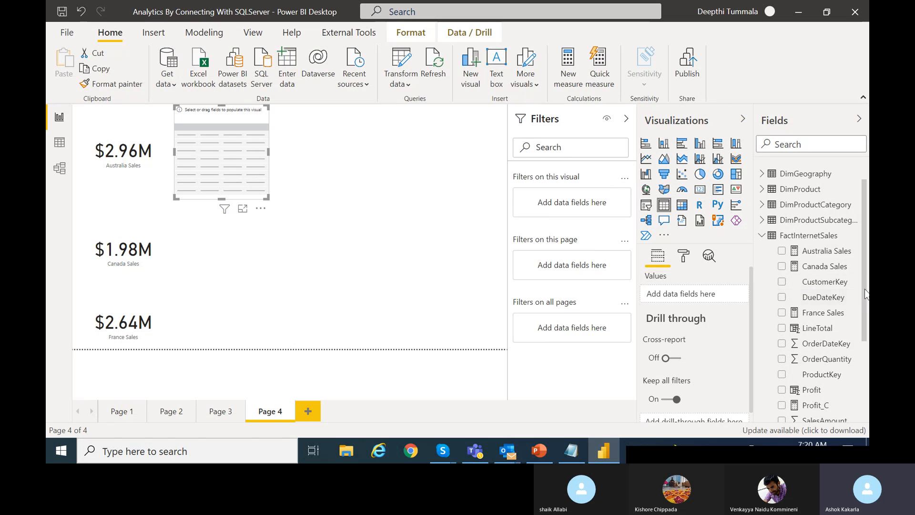
left_click_drag(866, 293, 858, 377)
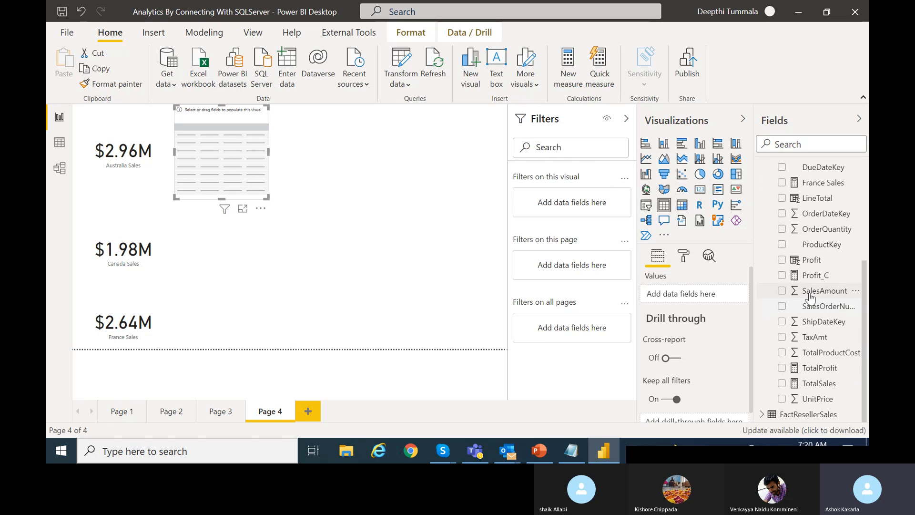
left_click_drag(810, 294, 697, 294)
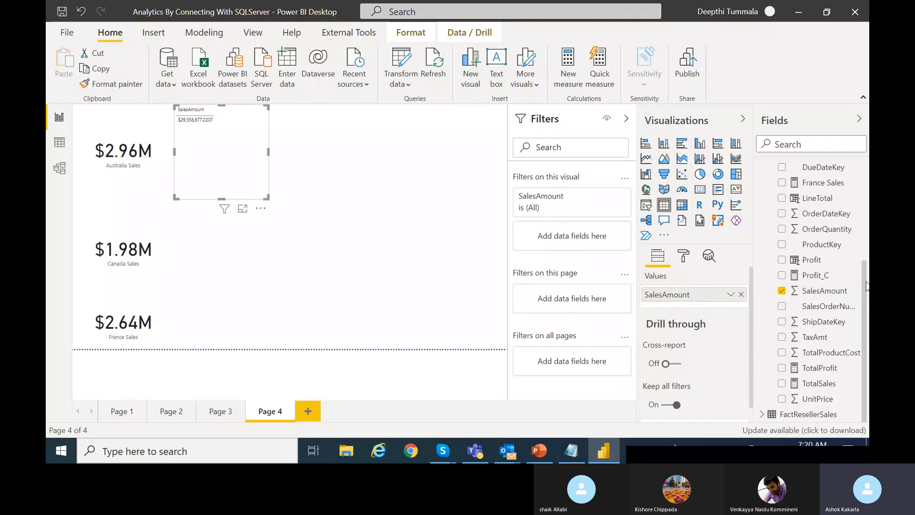
- Add EnglishCountryRegionName from DimGeography as the table's first column and widen the table to fit both columns
scroll(772, 237, "up", 3)
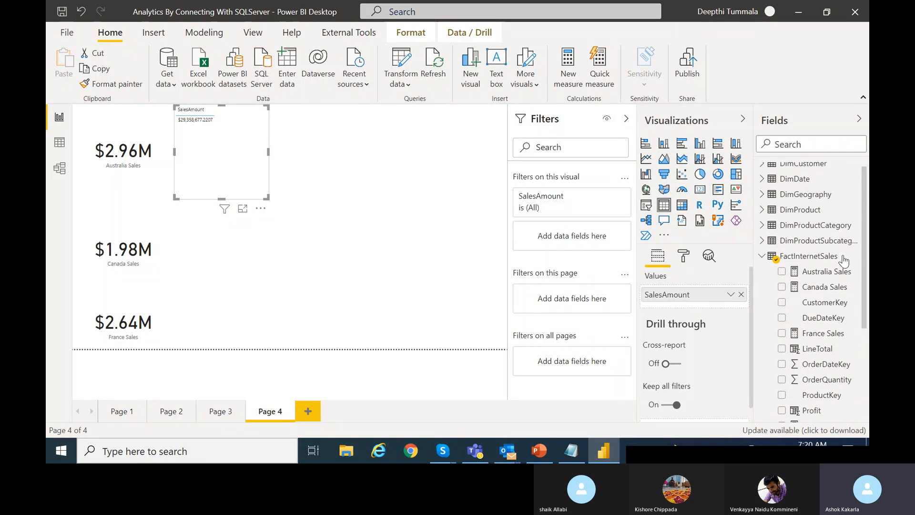
scroll(862, 217, "up", 1)
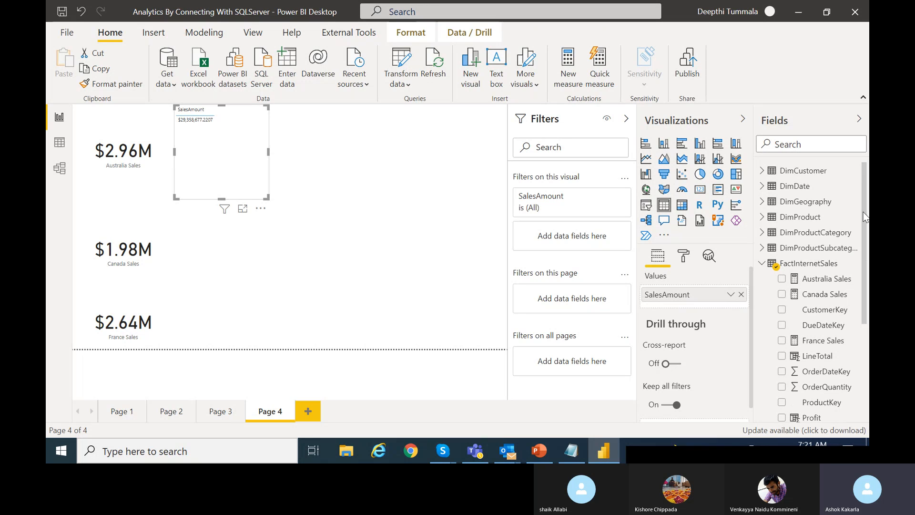
left_click(762, 202)
left_click_drag(821, 237, 686, 290)
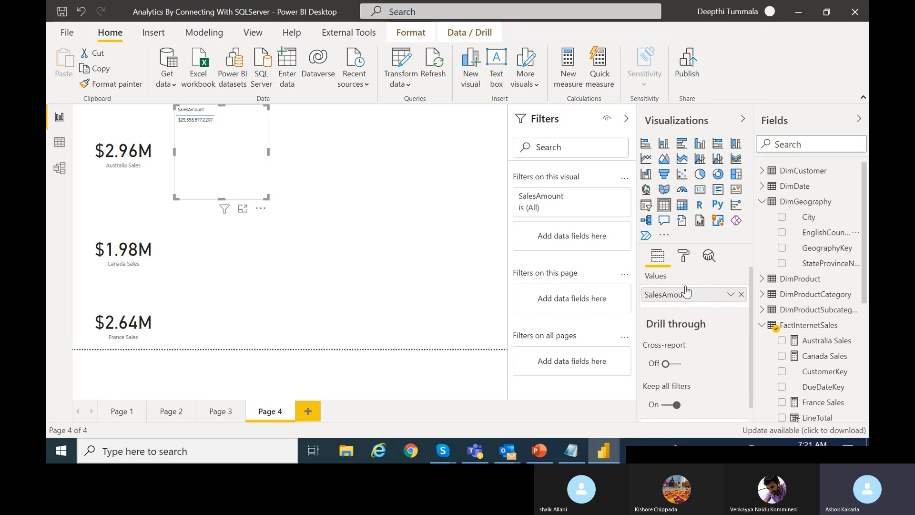
left_click_drag(821, 232, 681, 326)
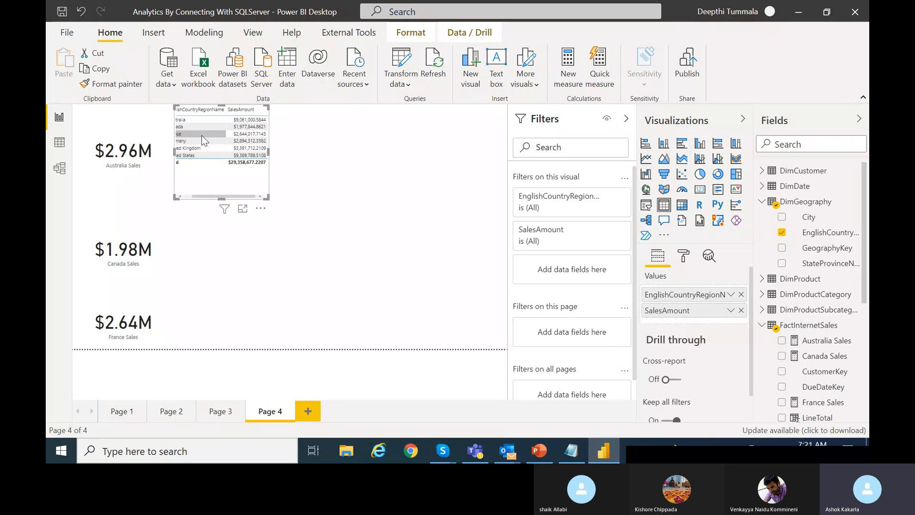
left_click_drag(270, 153, 336, 153)
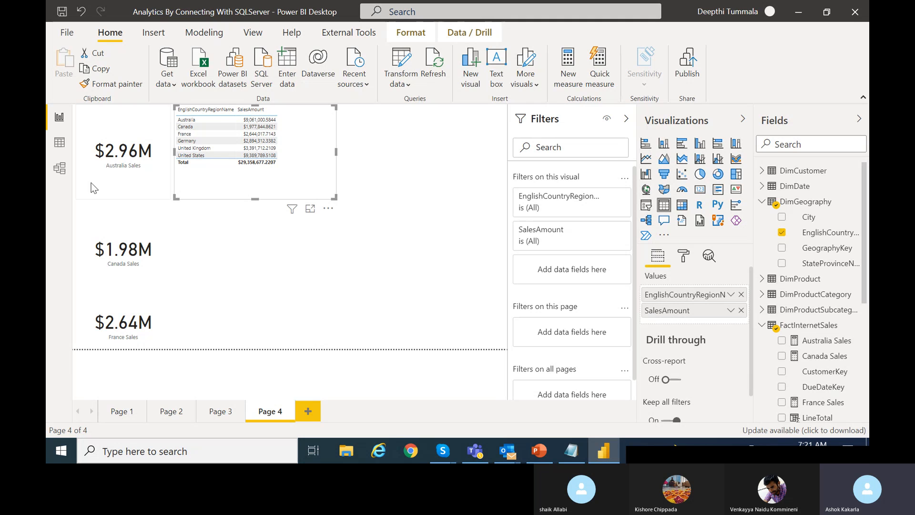
- Add a third filter to the Australia Sales measure, DimProductCategory[EnglishProductCategoryName] = "Bykes", and commit the formula
left_click(133, 190)
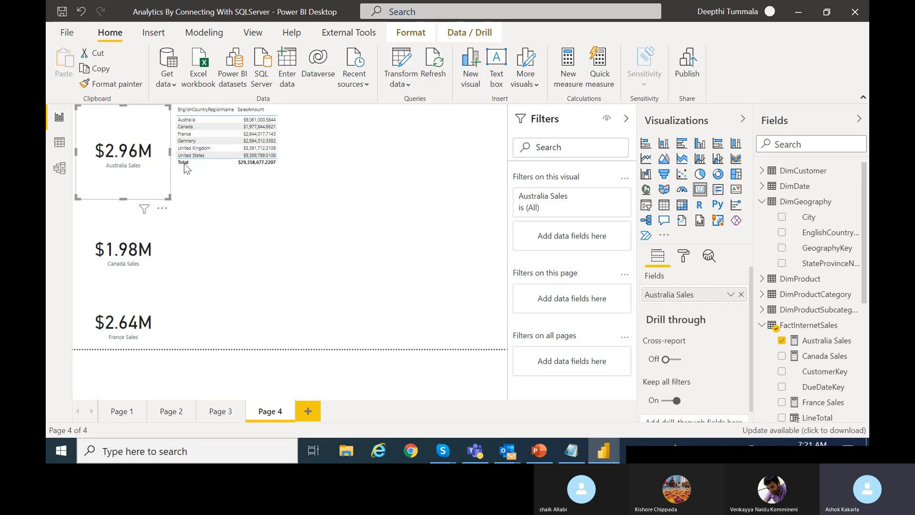
left_click(819, 346)
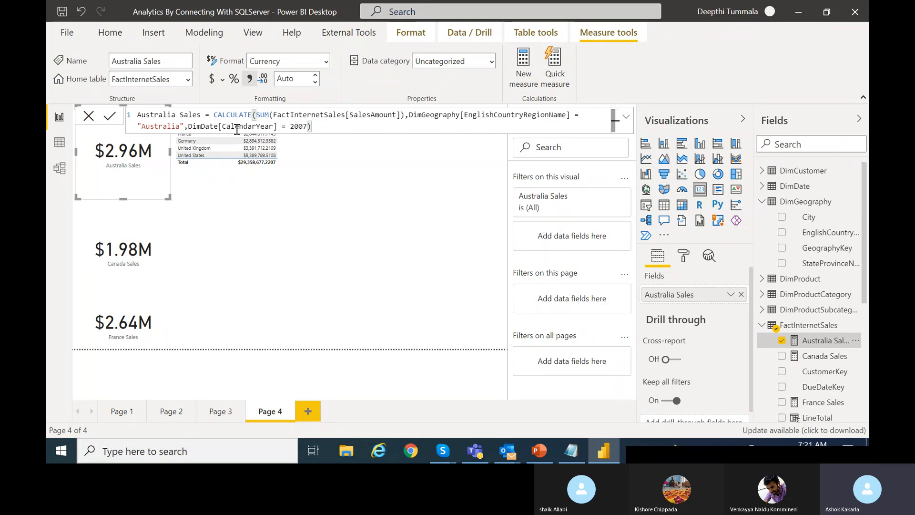
double_click(308, 125)
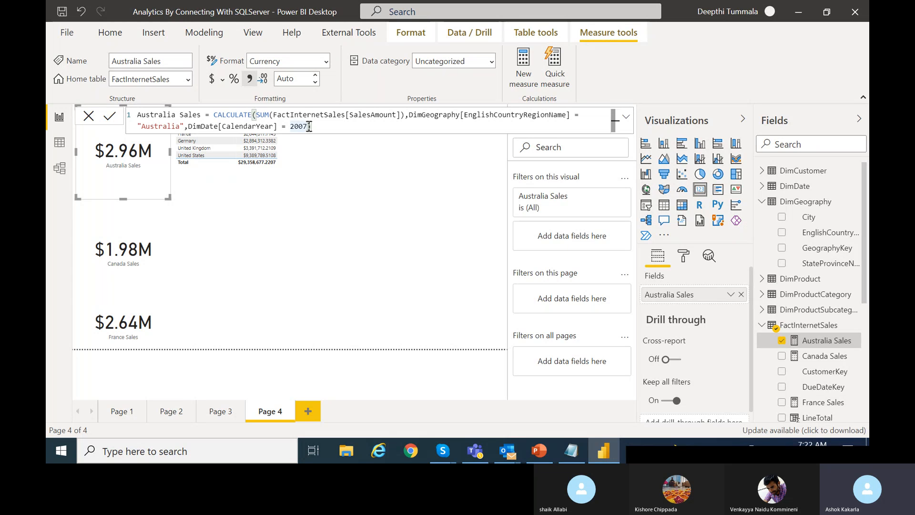
type(",")
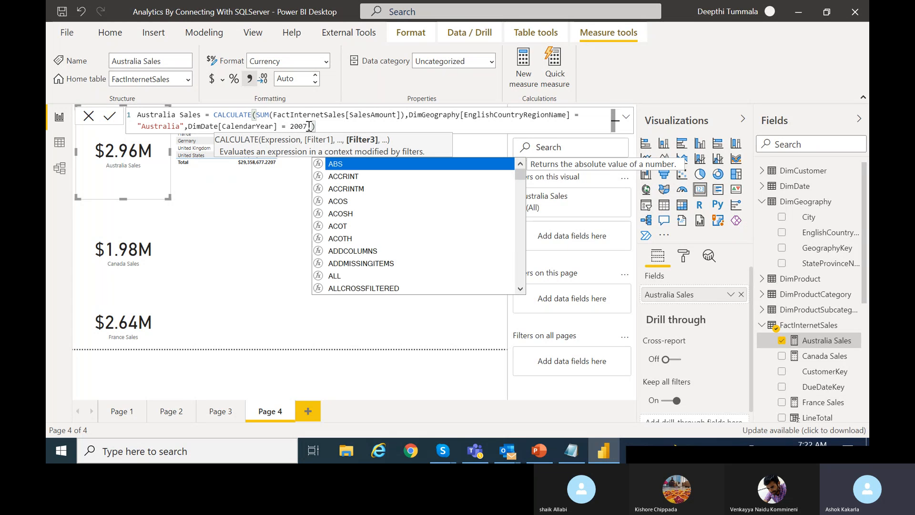
type("DIm")
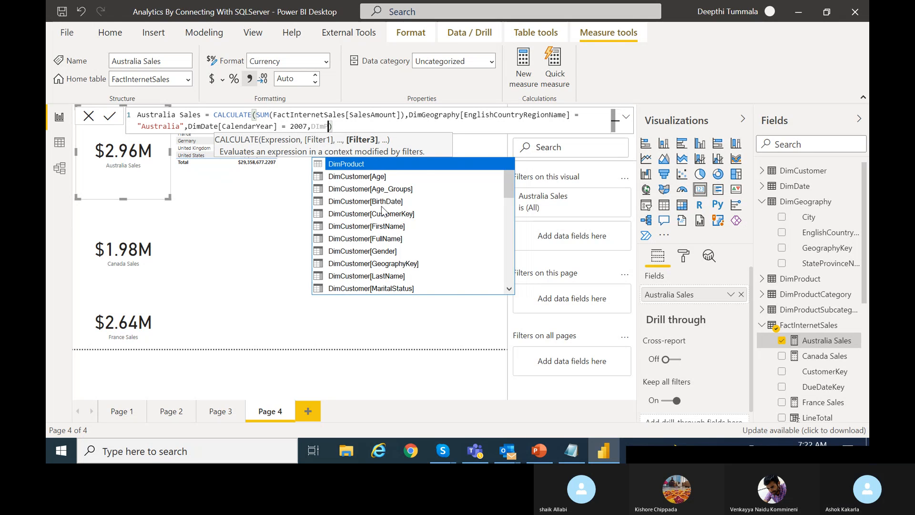
type("Pr")
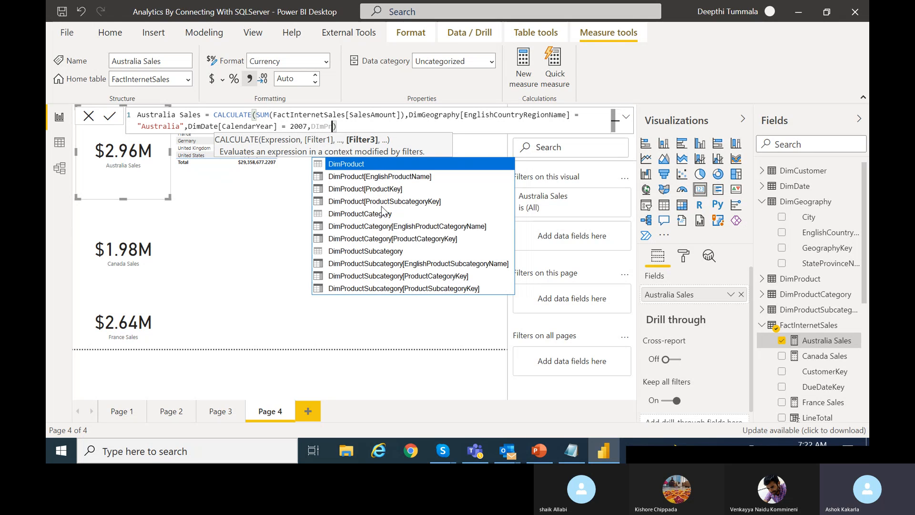
left_click(416, 227)
key("Tab")
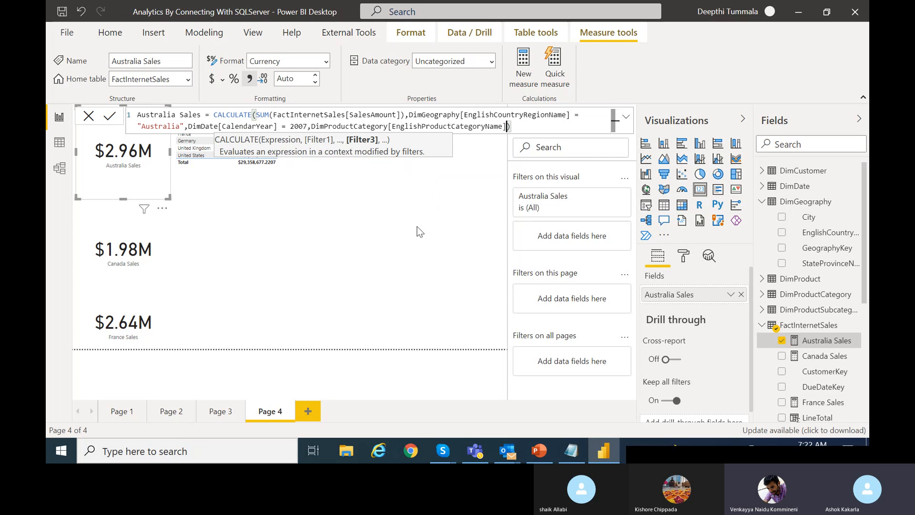
type("= ")
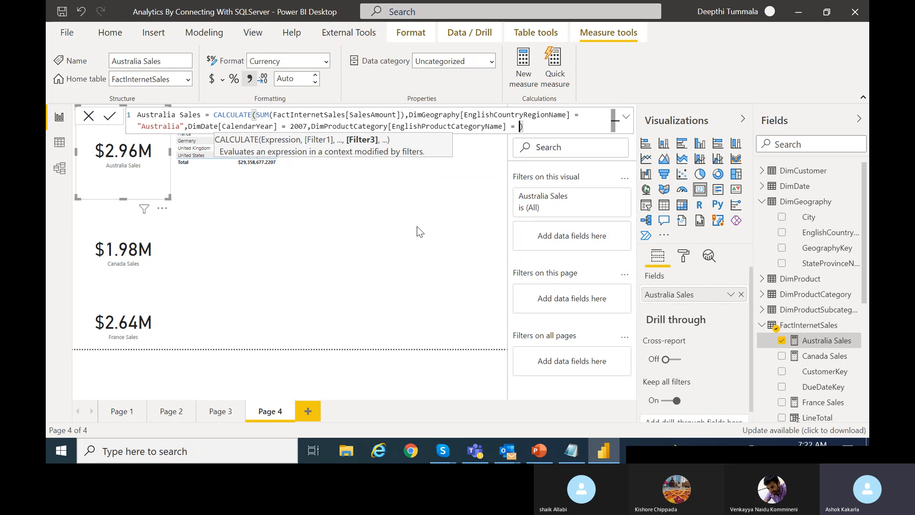
type("\"Byk")
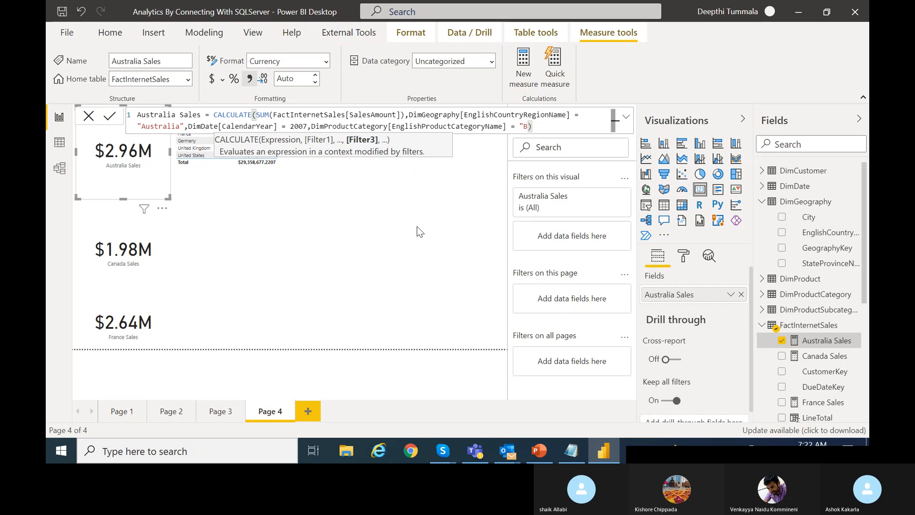
type("es\"")
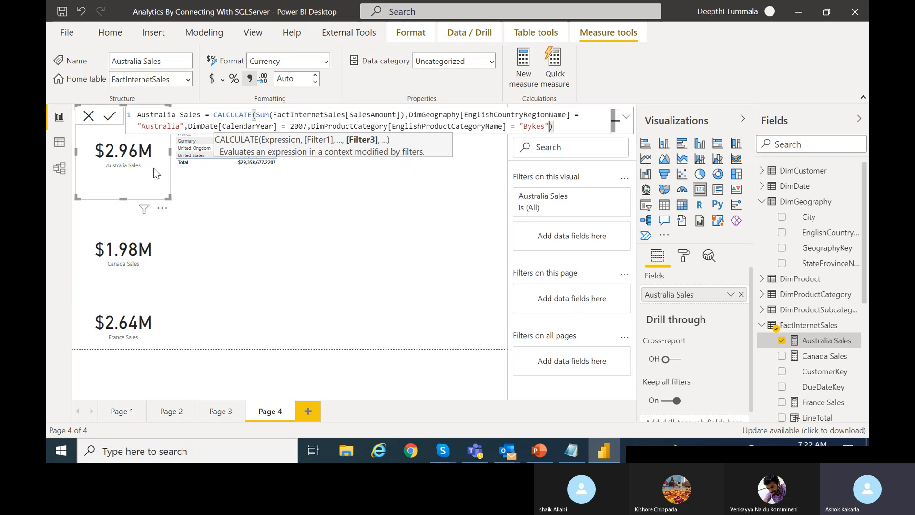
mouse_move(139, 159)
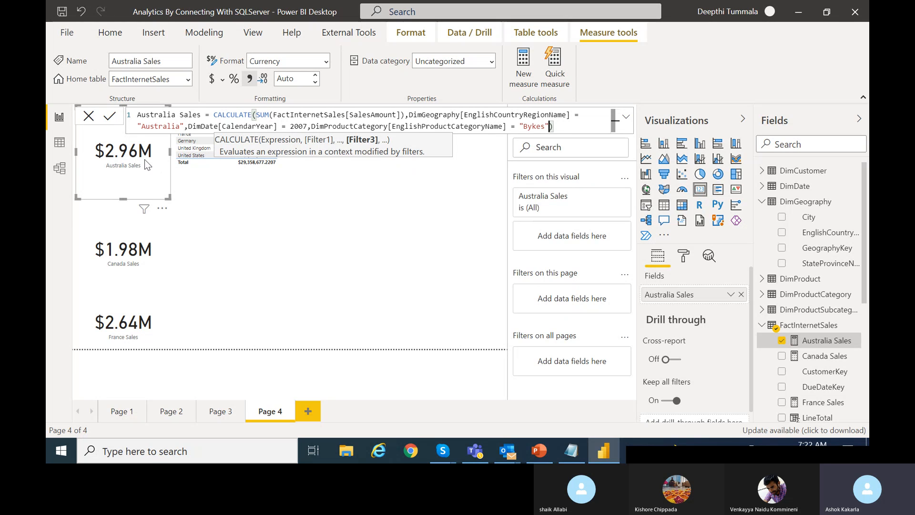
left_click(110, 117)
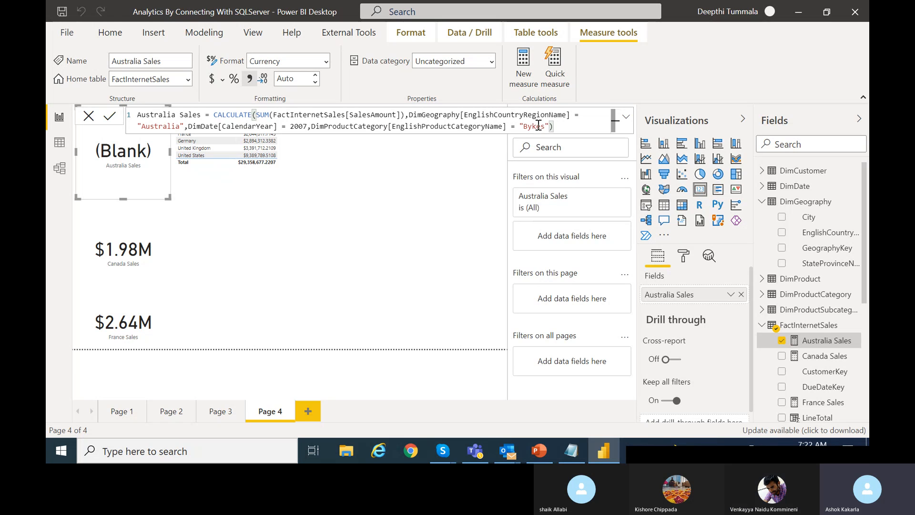
- Correct the product category filter value in the Australia Sales measure to "Bikes" and commit the formula
left_click(533, 126)
key("BackSpace")
type("i")
left_click(111, 117)
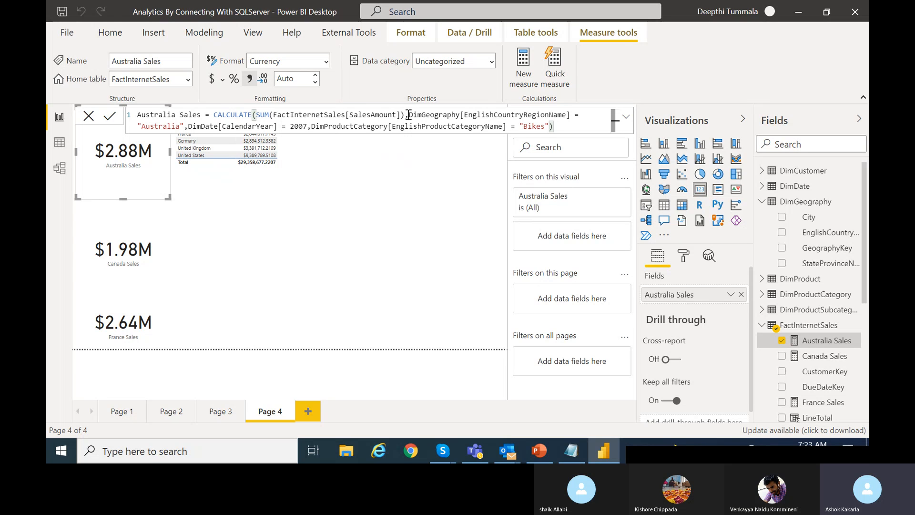
- Highlight the DimGeography country filter in the Australia Sales formula, and collapse the formula display
double_click(408, 116)
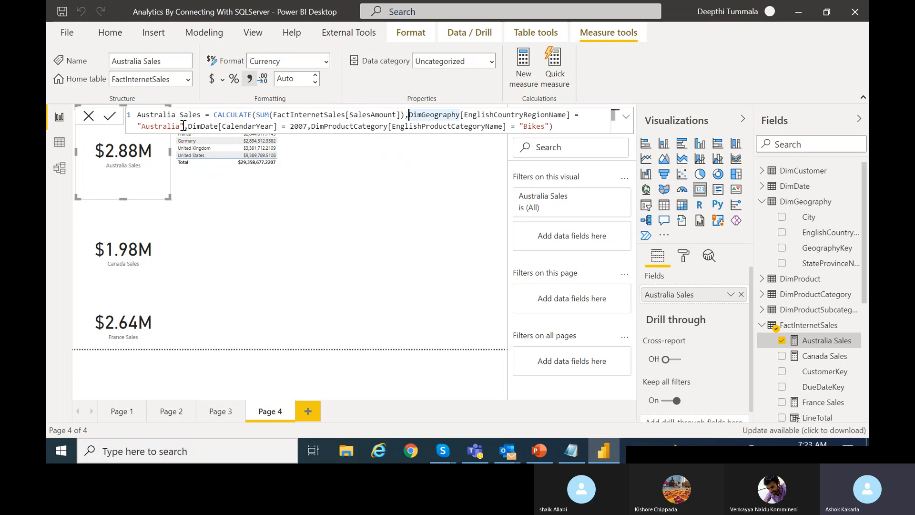
left_click(184, 126, "shift")
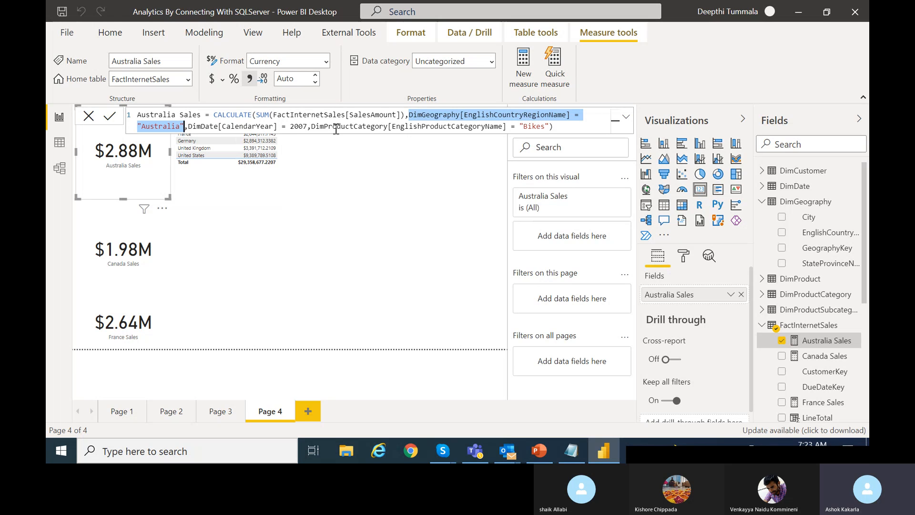
left_click(113, 121)
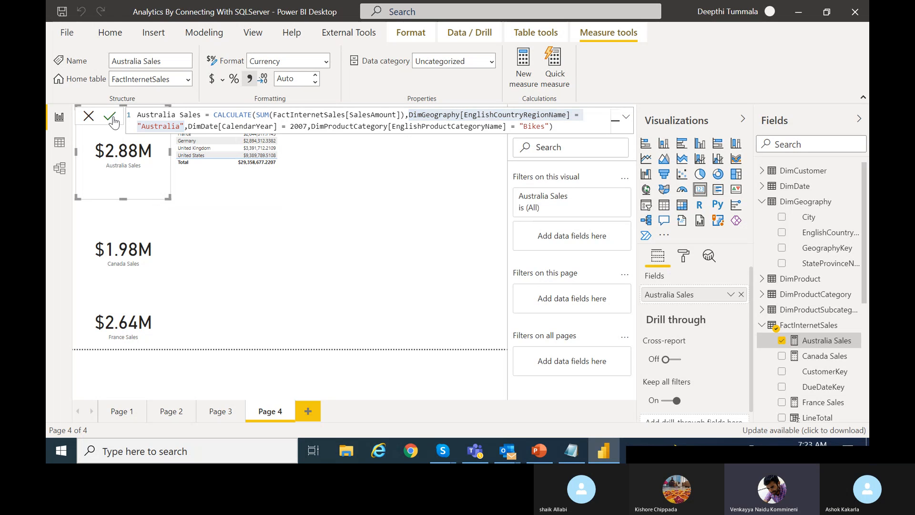
left_click(623, 120)
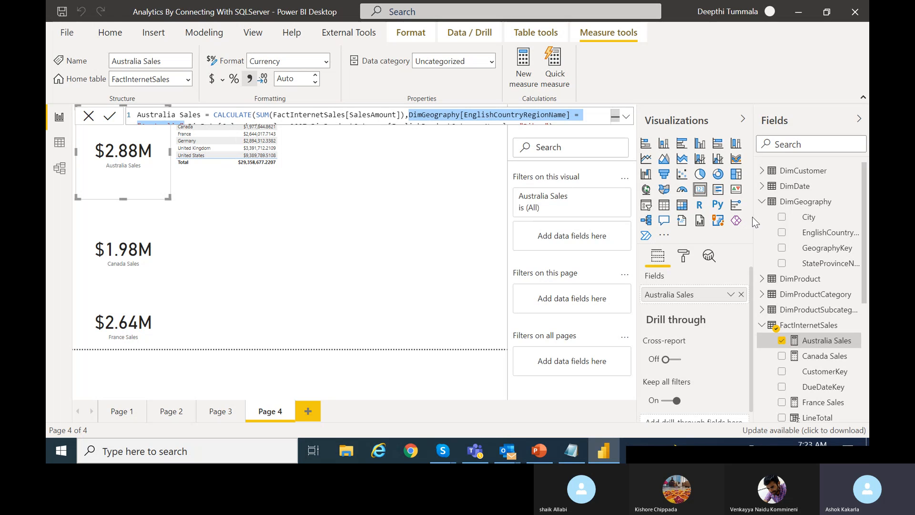
- In the Canada Sales measure, start a FILTER function over the DimDate table on a new line after the Canada condition
left_click(820, 356)
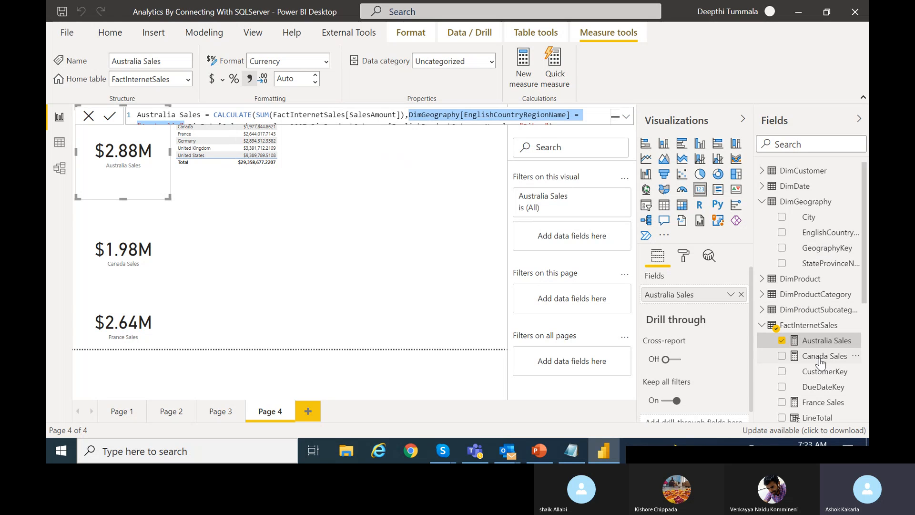
left_click(604, 116)
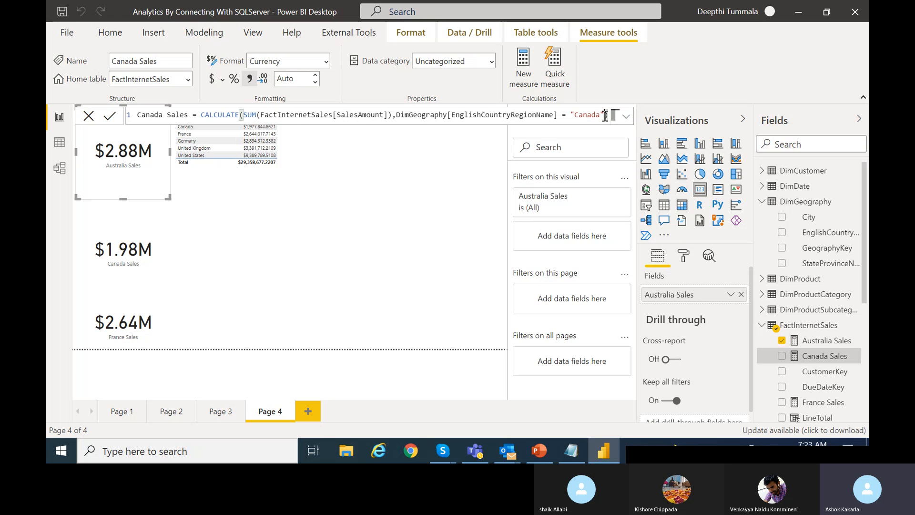
type(",")
key("shift+Return")
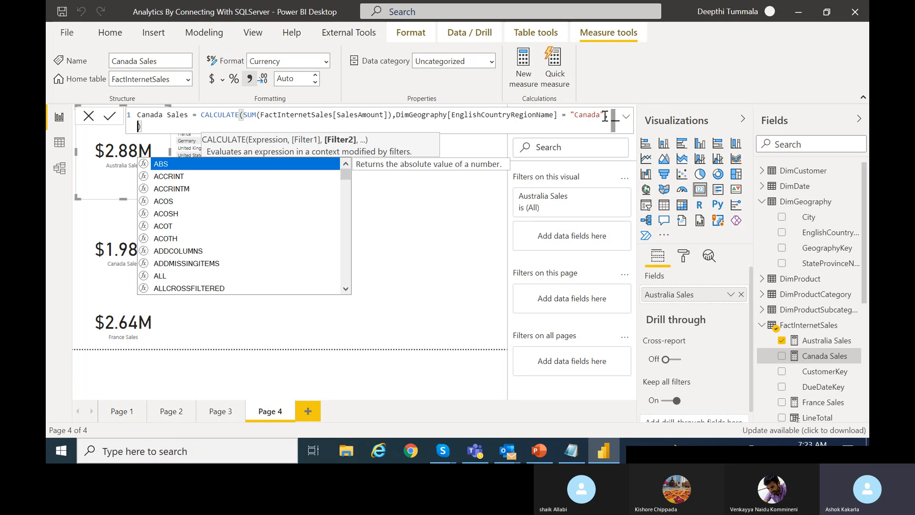
type("FILTER")
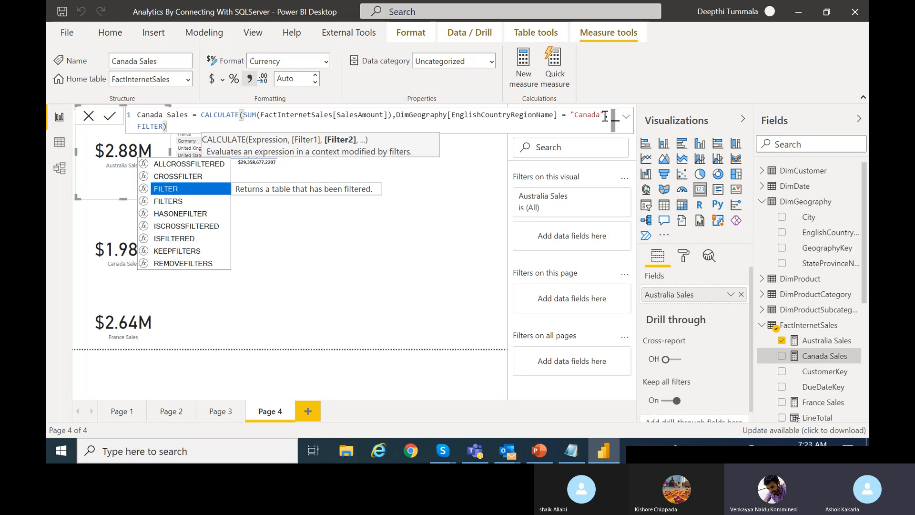
key("Tab")
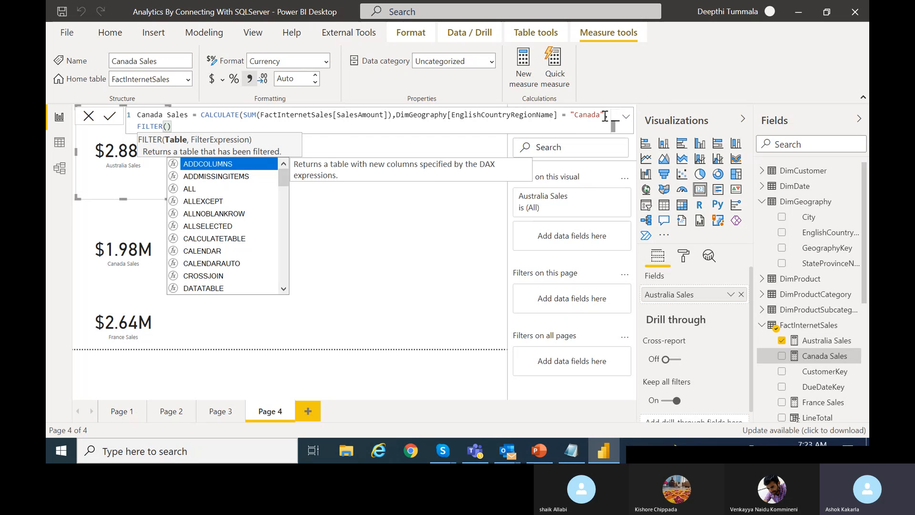
type("Dim")
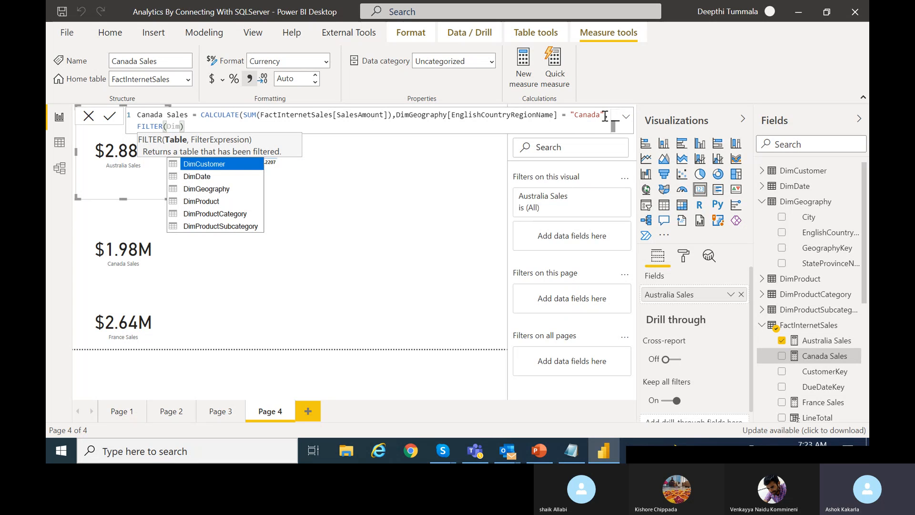
left_click(210, 177)
- Complete the DimDate FILTER with the condition DimDate[CalendarYear]=2007, close both functions and commit the Canada Sales formula
type(",D")
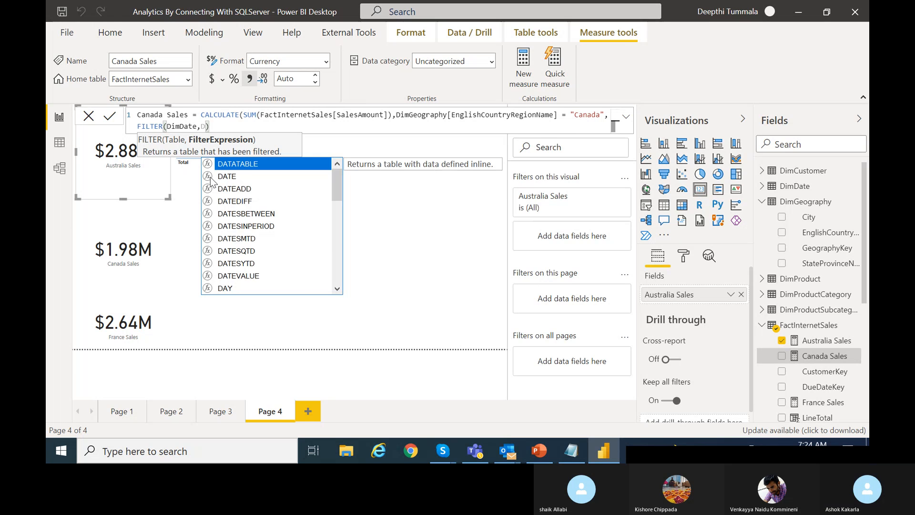
type("im")
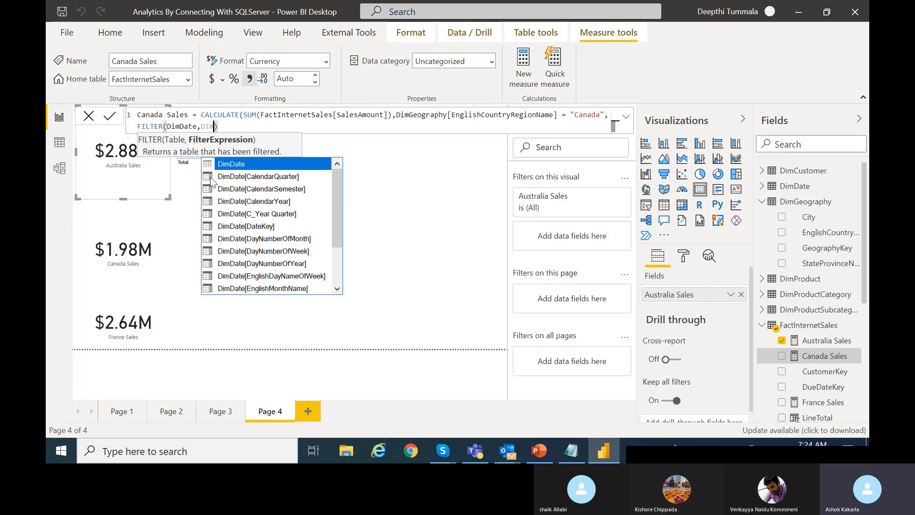
left_click(274, 201)
type("=")
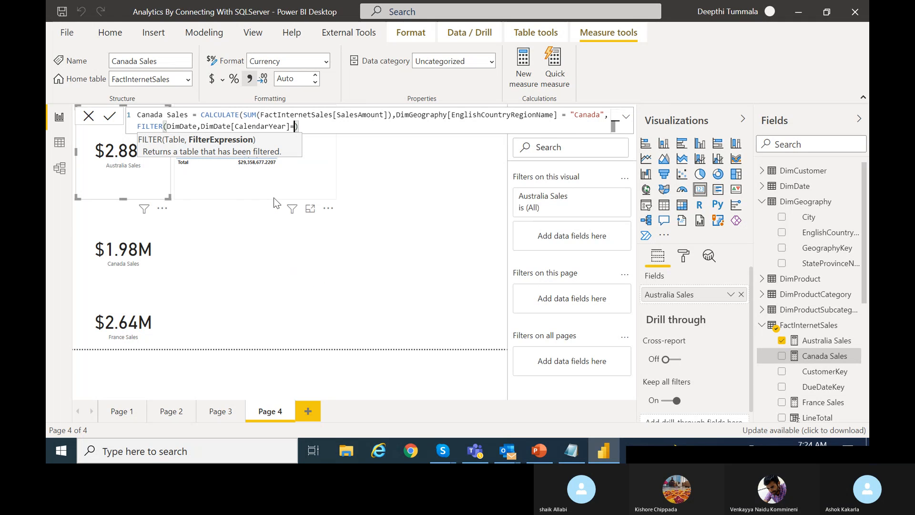
type("2007")
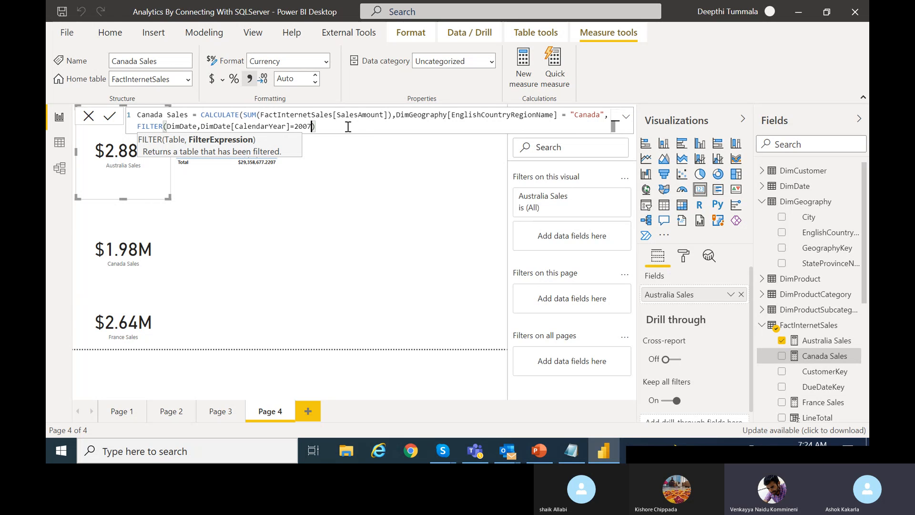
left_click(329, 128)
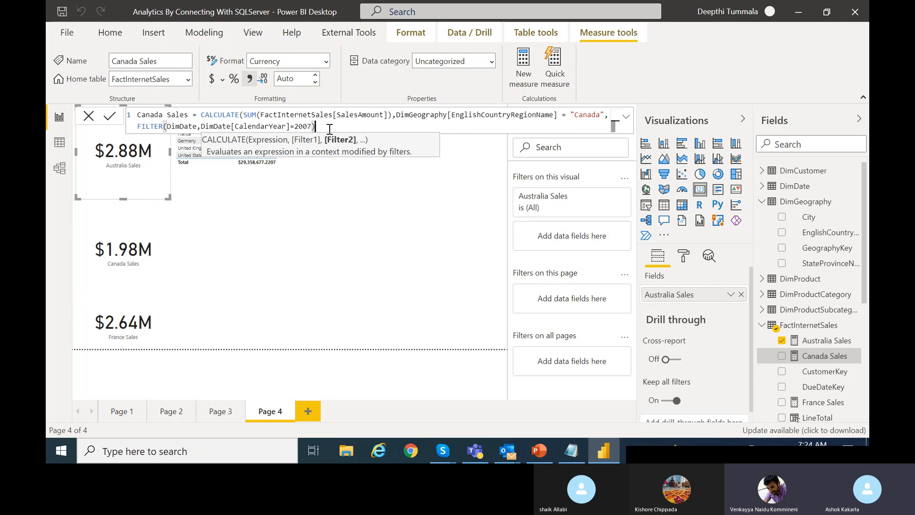
type(")")
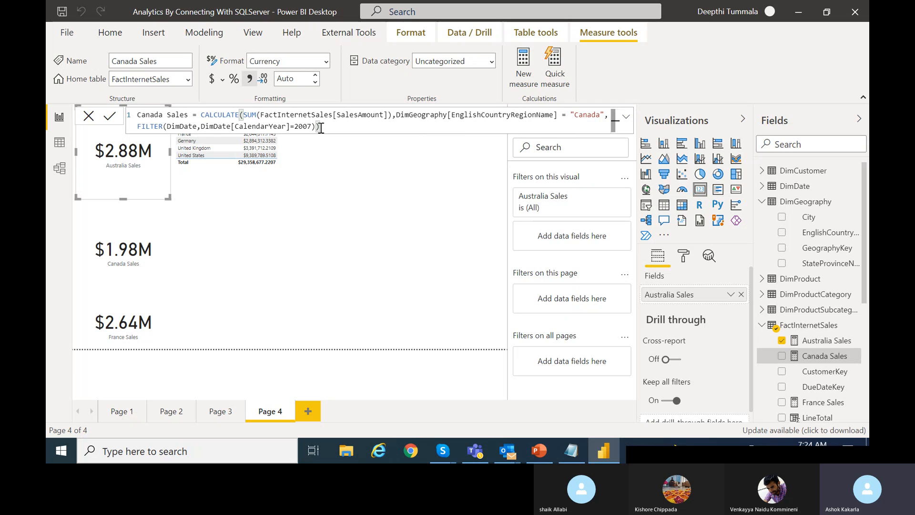
left_click(109, 118)
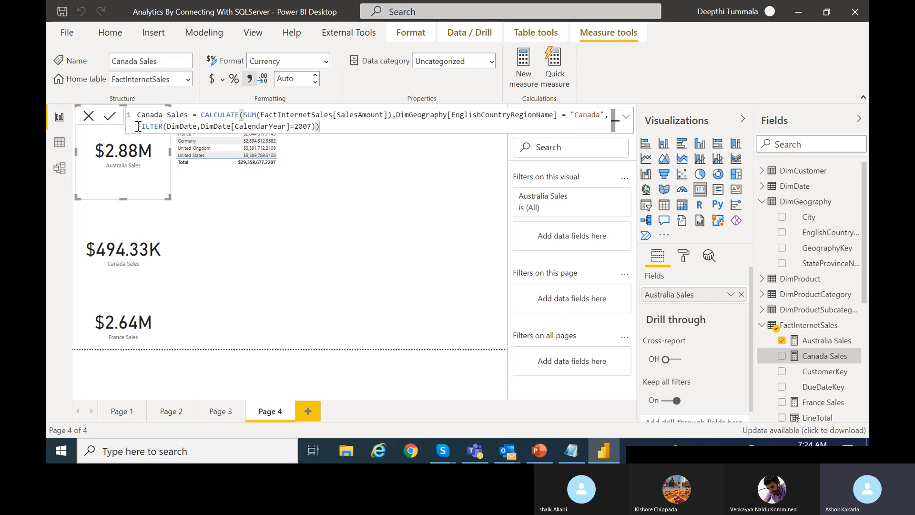
- Start a second FILTER function over the DimProductCategory table after the calendar year filter in the Canada Sales measure
left_click_drag(137, 126, 314, 126)
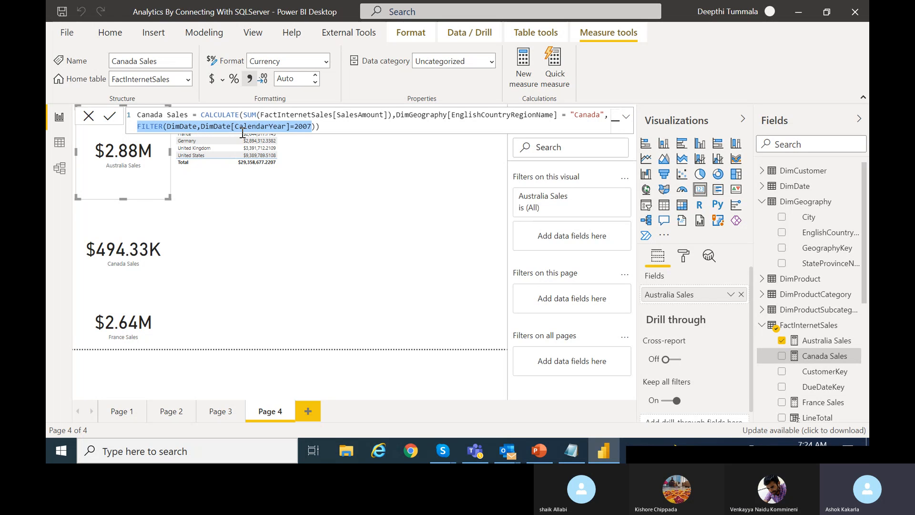
left_click(315, 127)
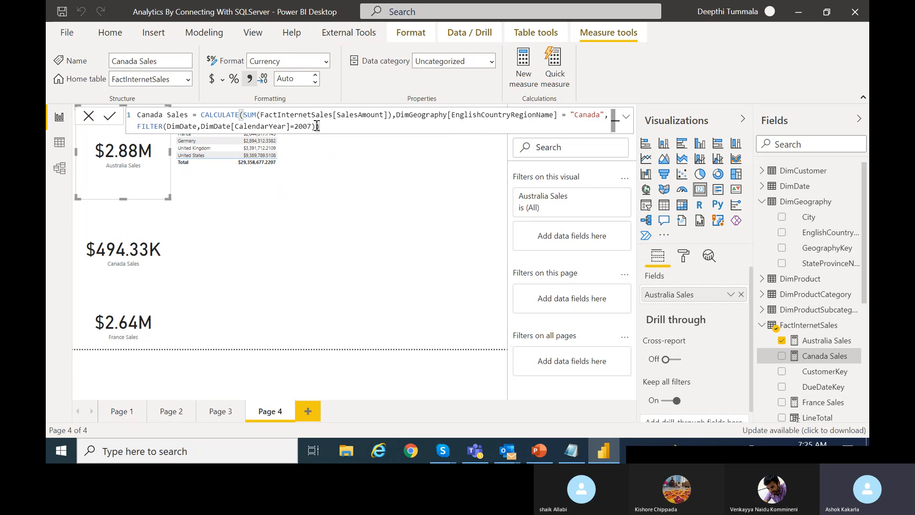
type(",f")
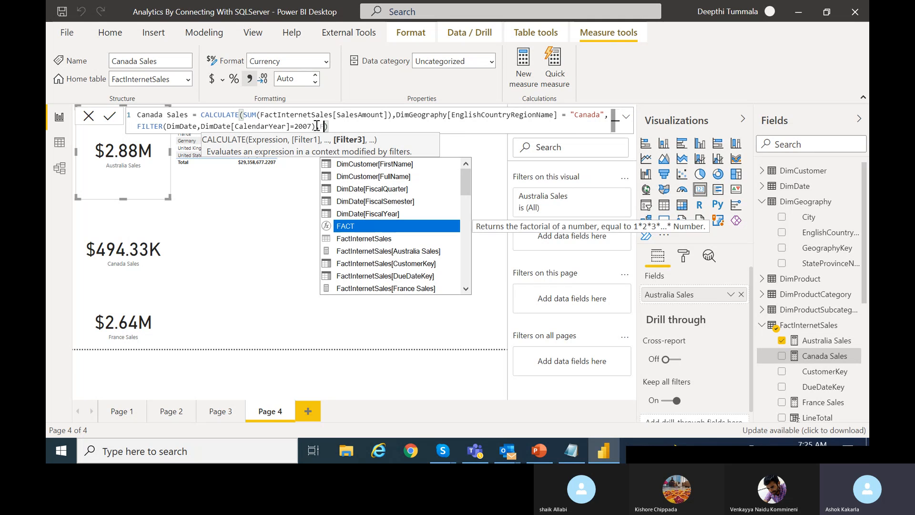
type("ilter(")
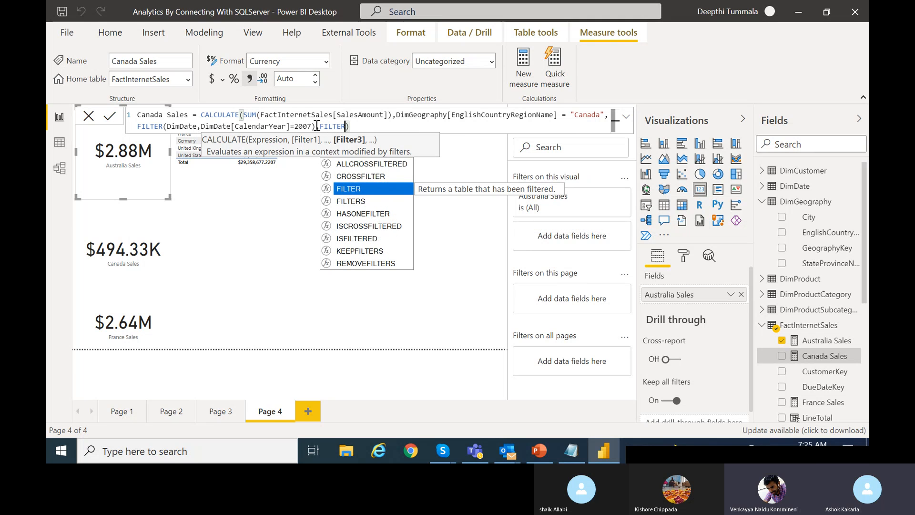
type("DimP")
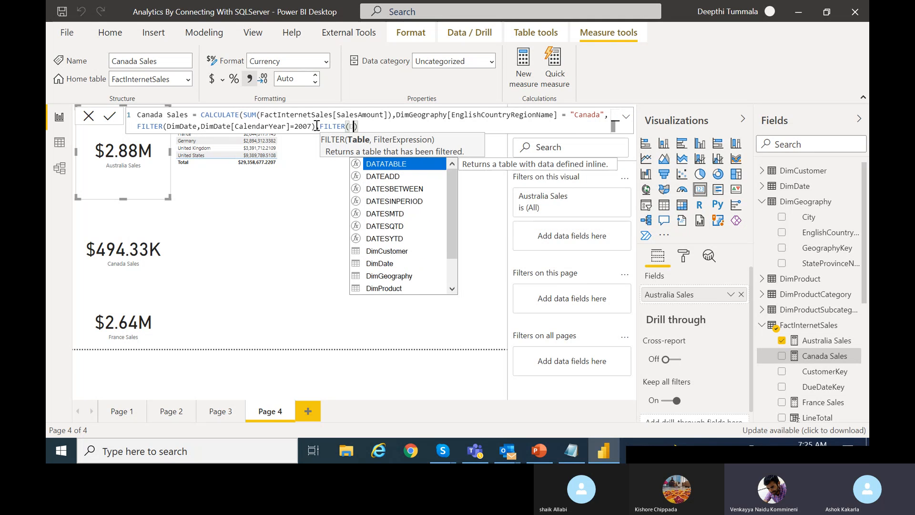
type("RO")
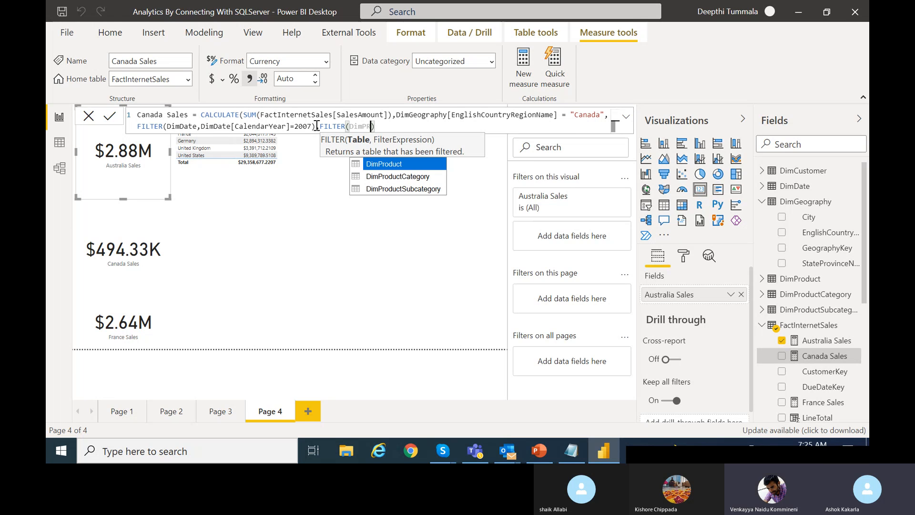
left_click(412, 176)
- Complete the second FILTER with DimProductCategory[EnglishProductCategoryName]="Bikes", commit the Canada Sales formula and close the formula editor
type(",DImPR")
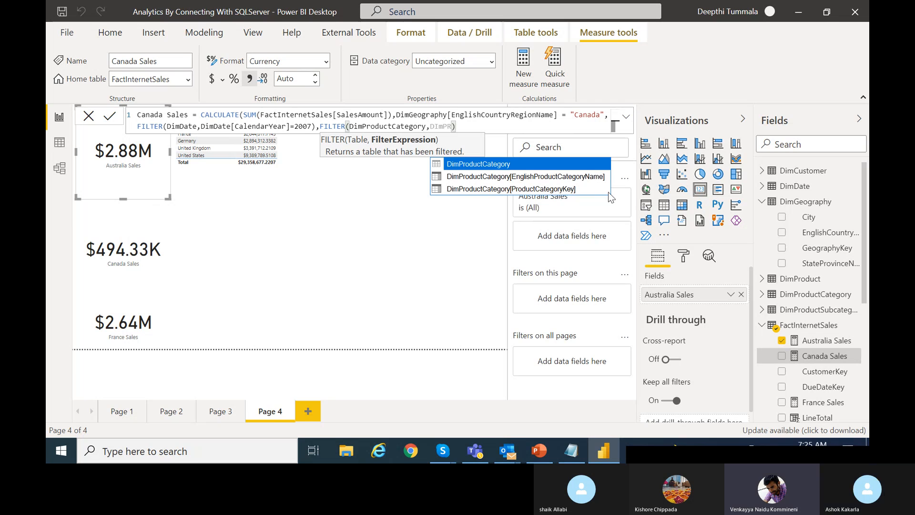
left_click(556, 175)
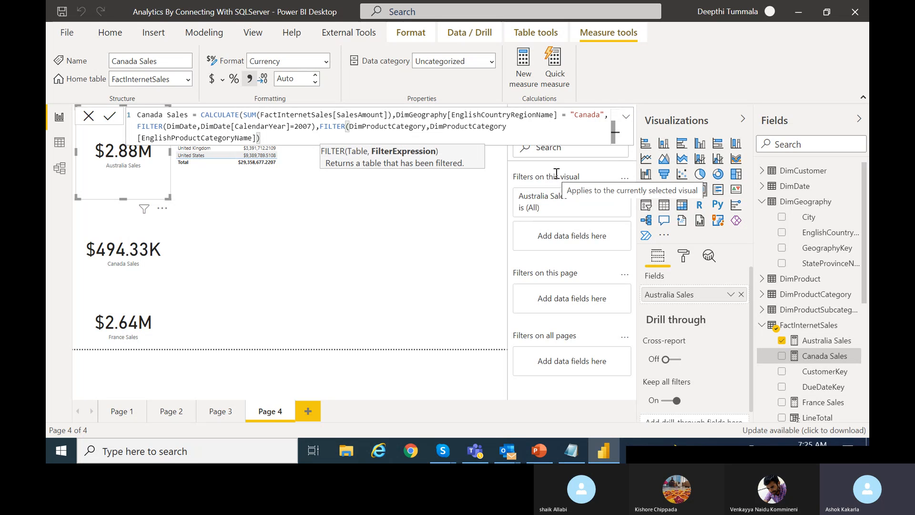
type("=")
type("\"Bikes")
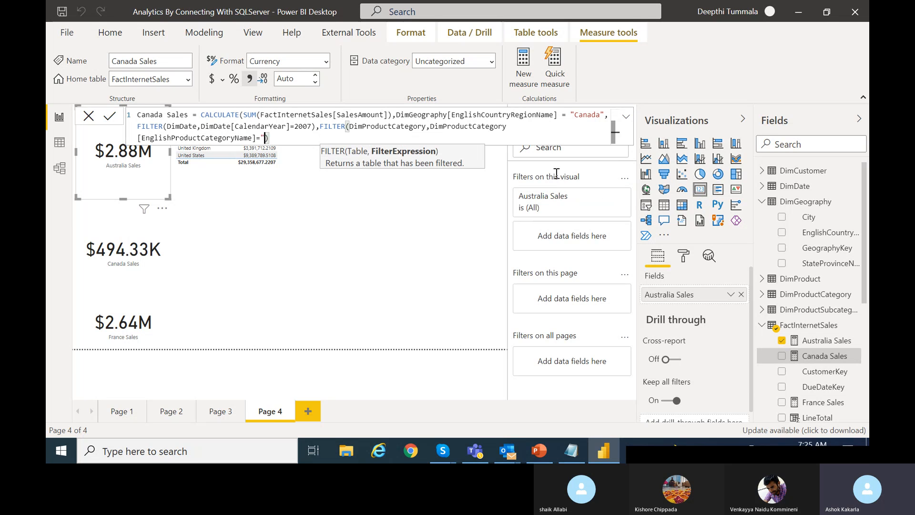
type("\")")
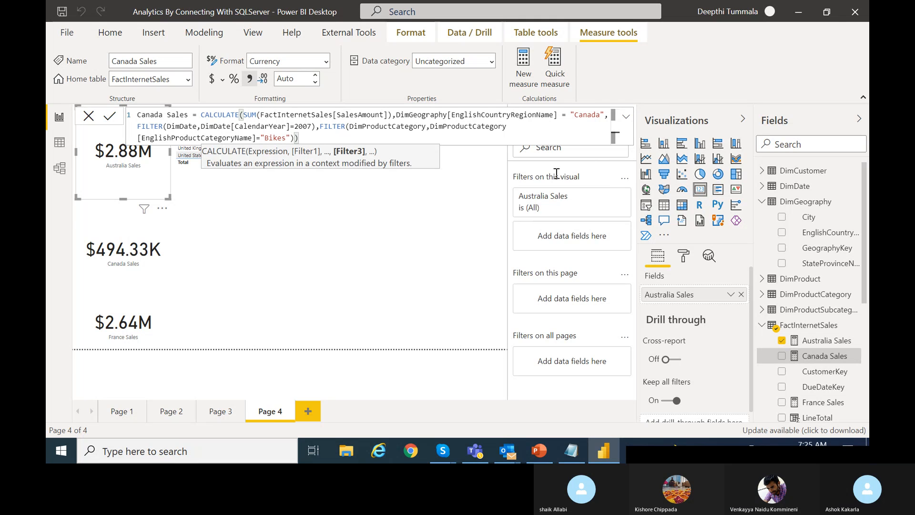
left_click(110, 116)
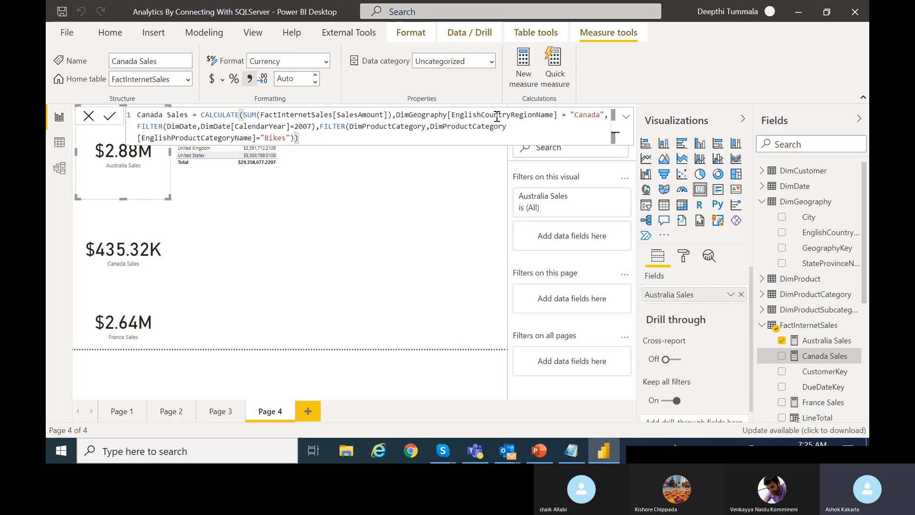
left_click(89, 116)
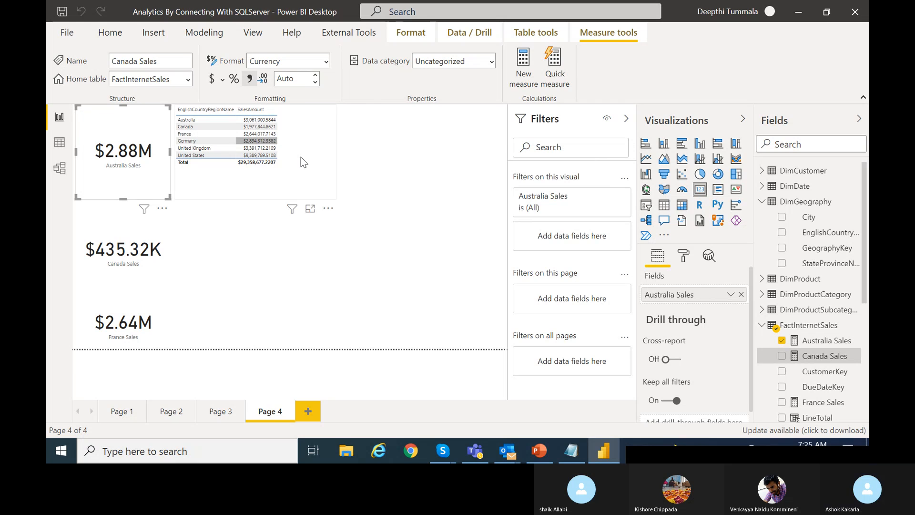
left_click(373, 187)
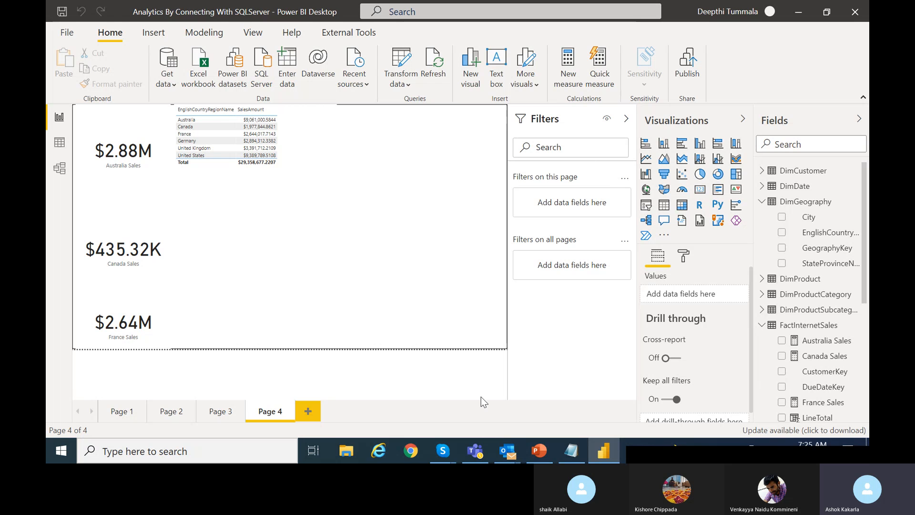
- Switch to the Power Query notes in Notepad and highlight the "SUM & SUMX" line
mouse_move(577, 448)
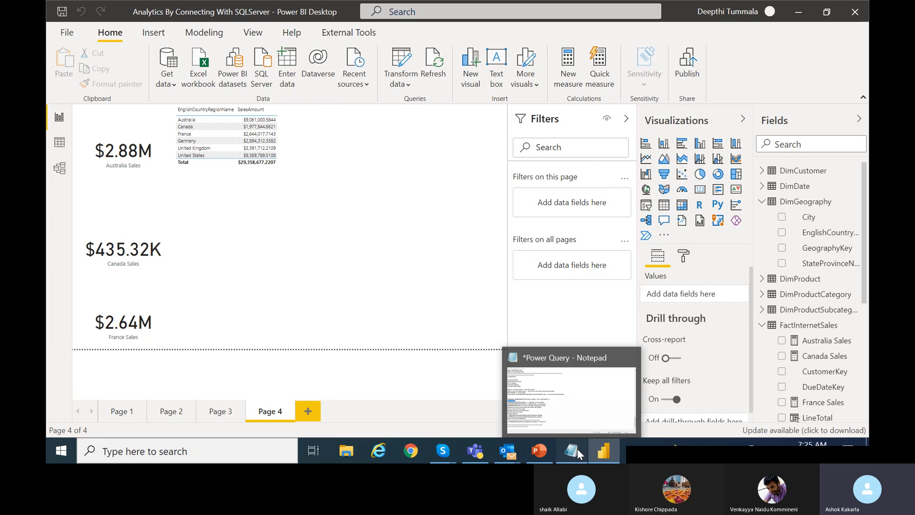
left_click(576, 448)
left_click_drag(100, 231, 48, 229)
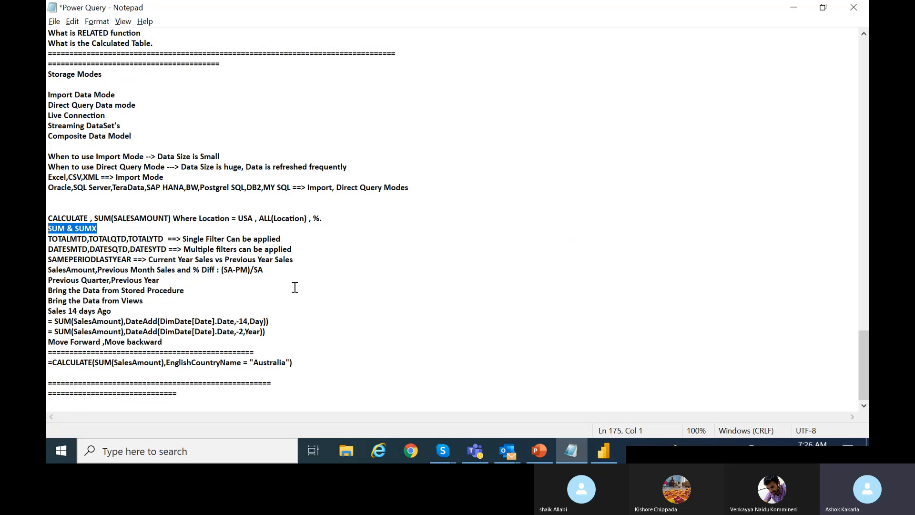
- Return to Power BI Desktop and compare the formulas of the Australia Sales and Canada Sales measures
key("alt+Tab")
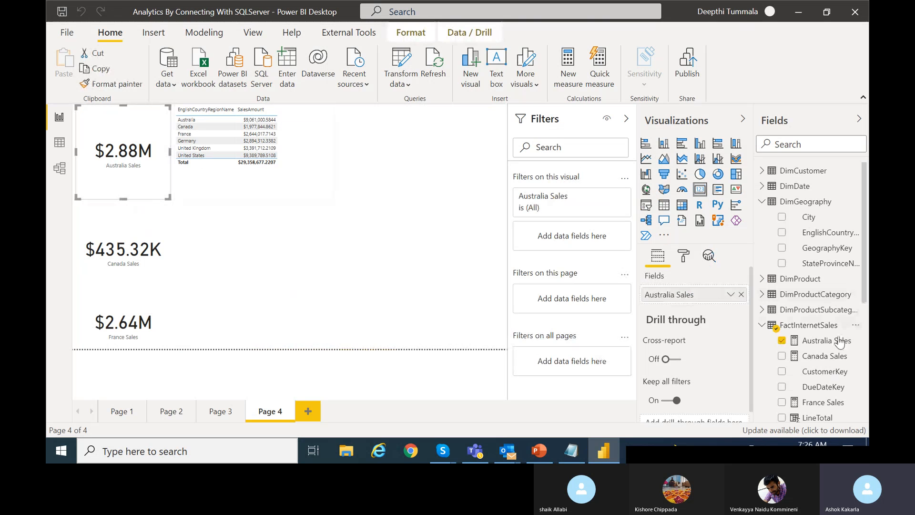
left_click(815, 344)
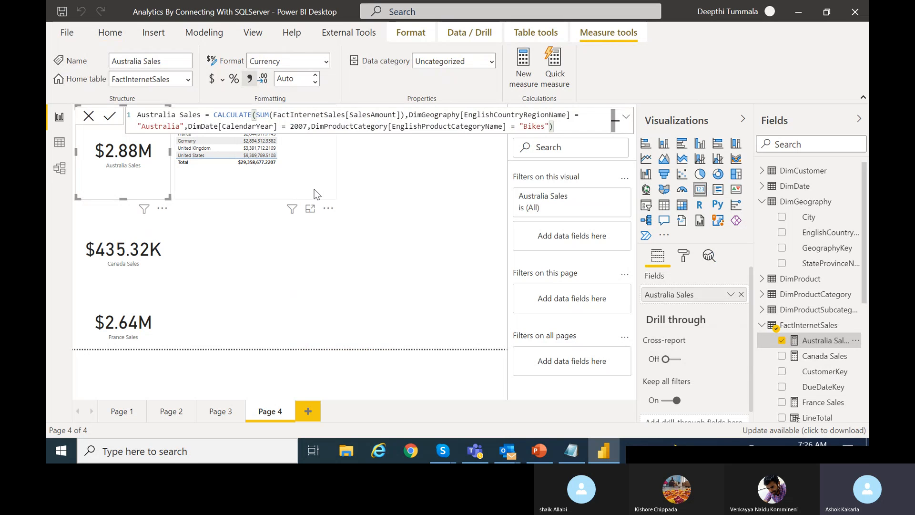
left_click(815, 357)
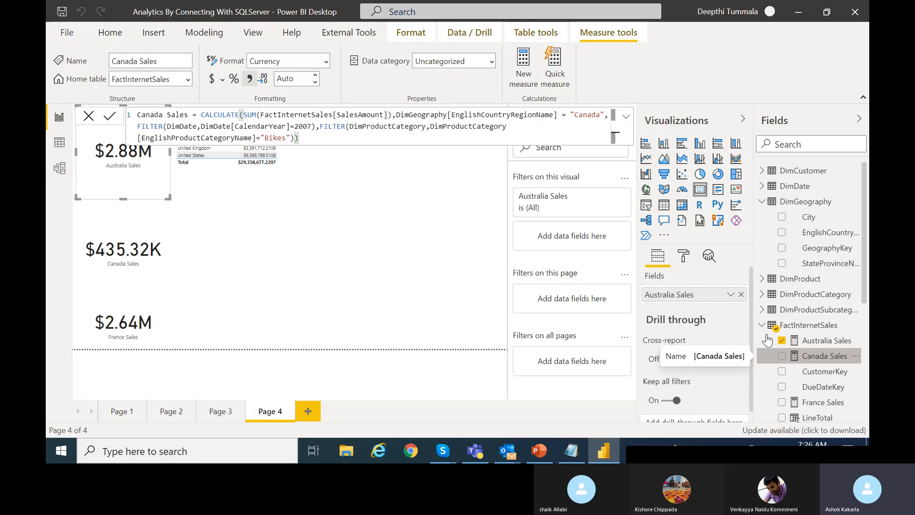
- Review the formula of the France Sales measure and close the formula editor
left_click(820, 403)
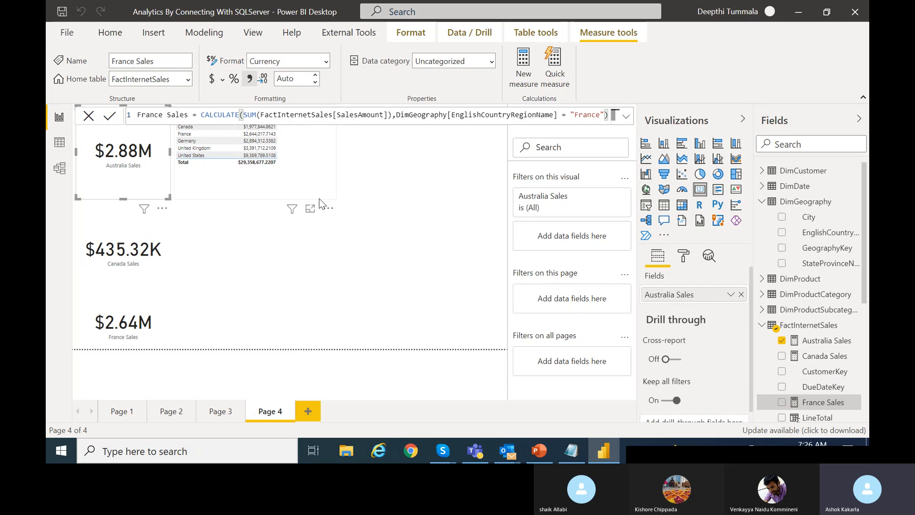
left_click(319, 197)
left_click(396, 212)
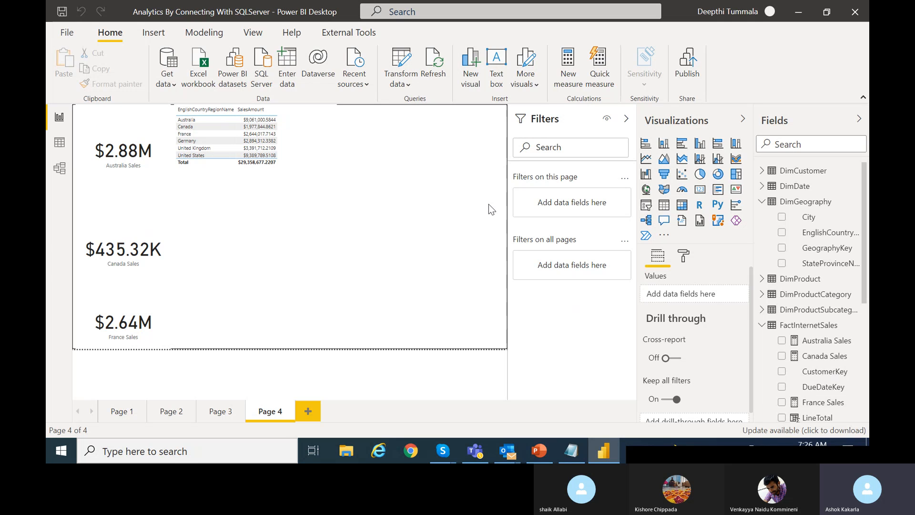
- Examine the formulas of the LineTotal and Profit calculated columns in FactInternetSales
left_click_drag(864, 222, 859, 320)
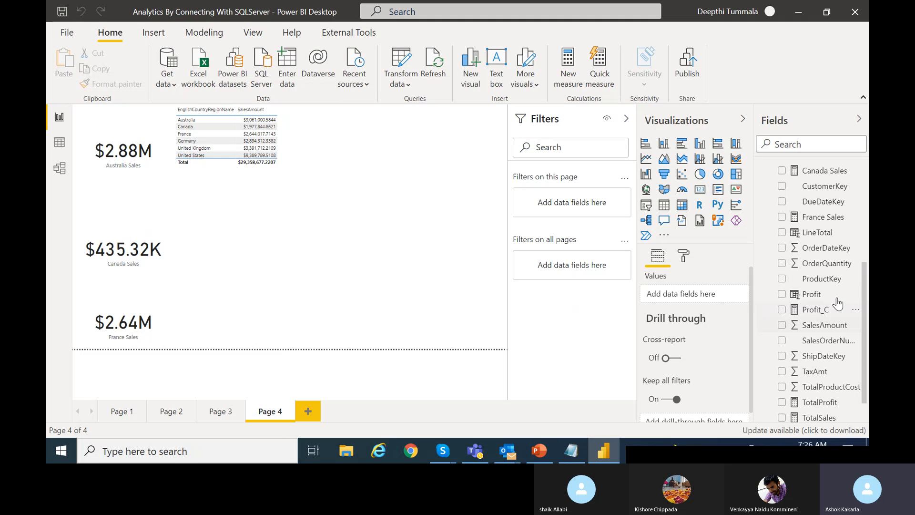
left_click(816, 234)
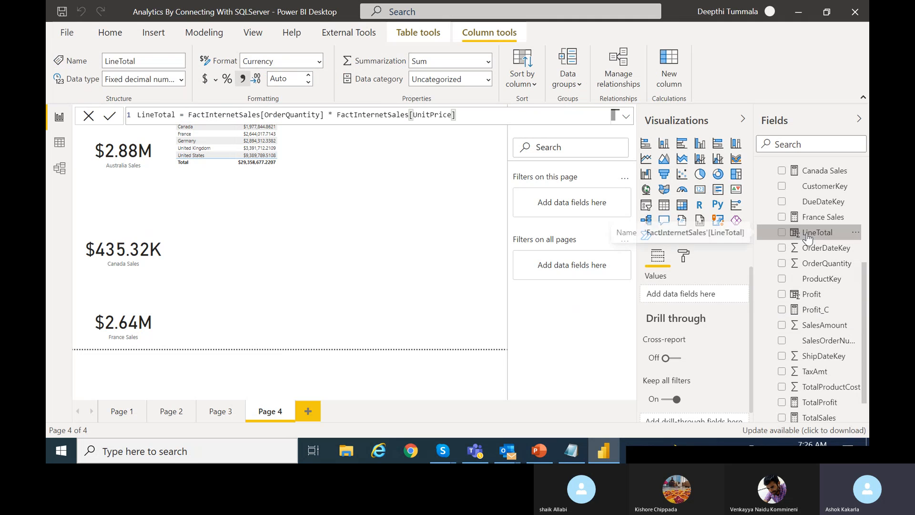
left_click(811, 294)
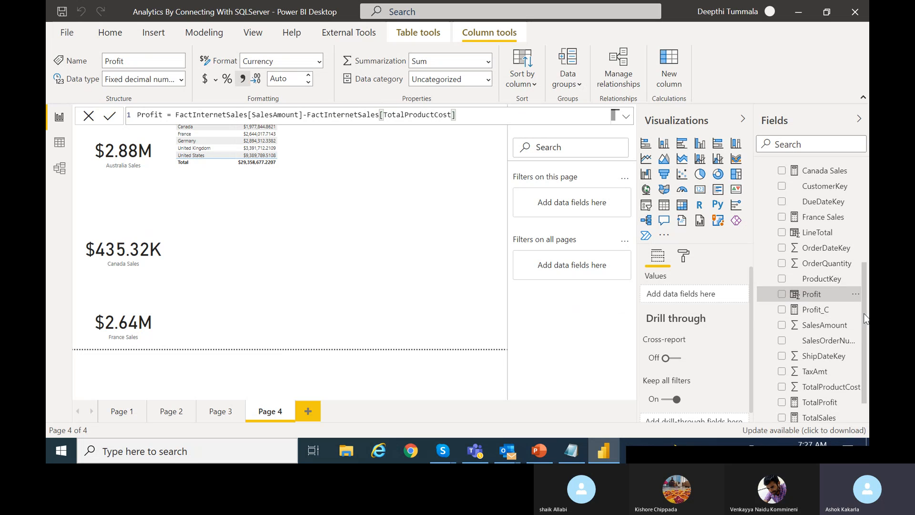
left_click_drag(864, 313, 861, 361)
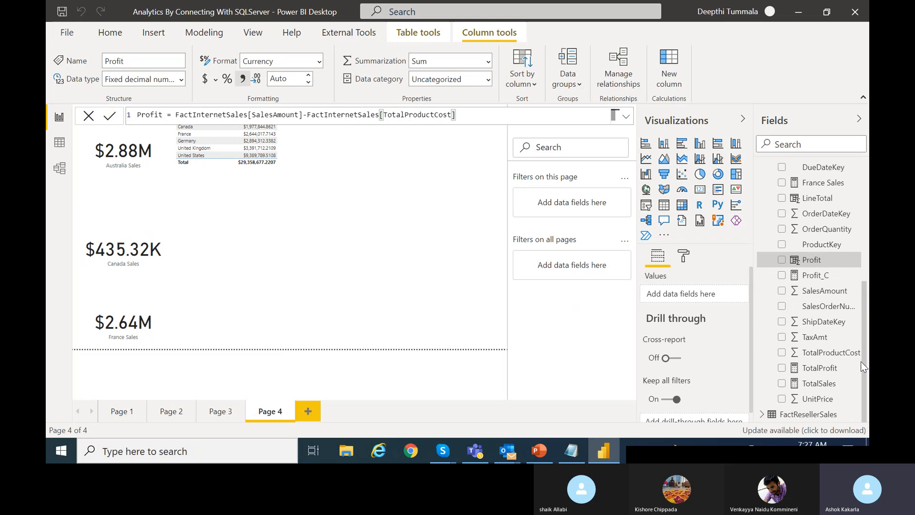
scroll(861, 324, "up", 1)
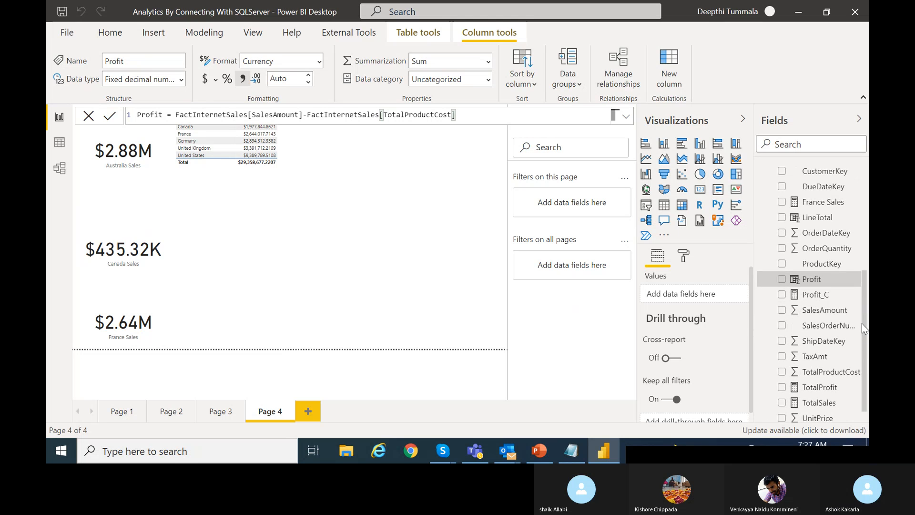
left_click(813, 219)
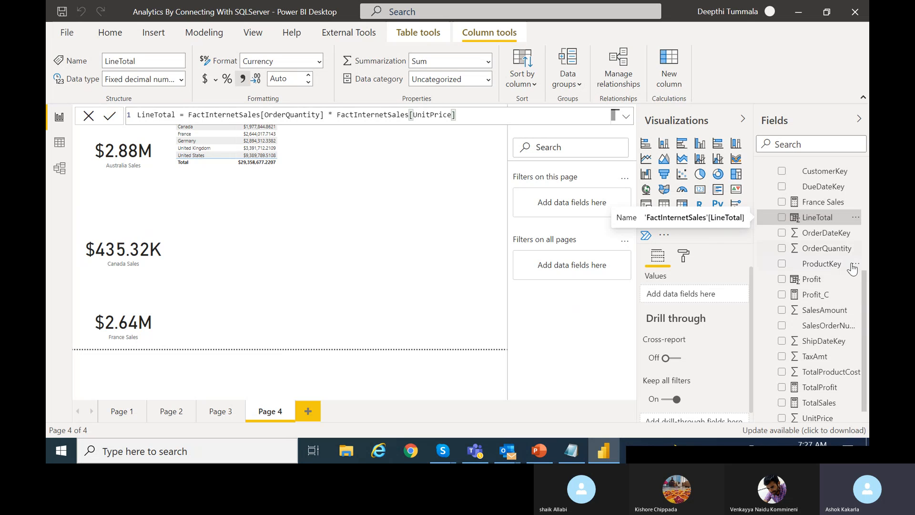
- Examine the Profit_C measure's formula, highlighting its name, the SUMX function and the SalesAmount and TotalProductCost columns
left_click(814, 294)
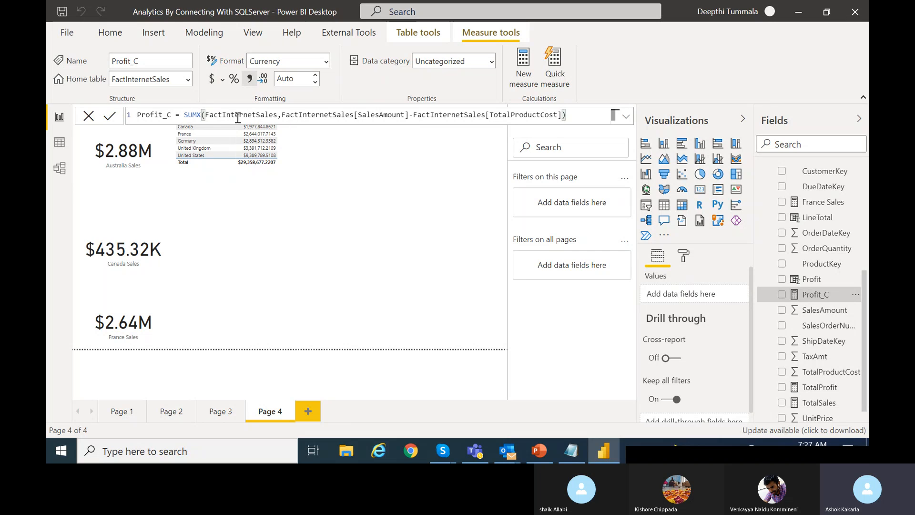
double_click(159, 115)
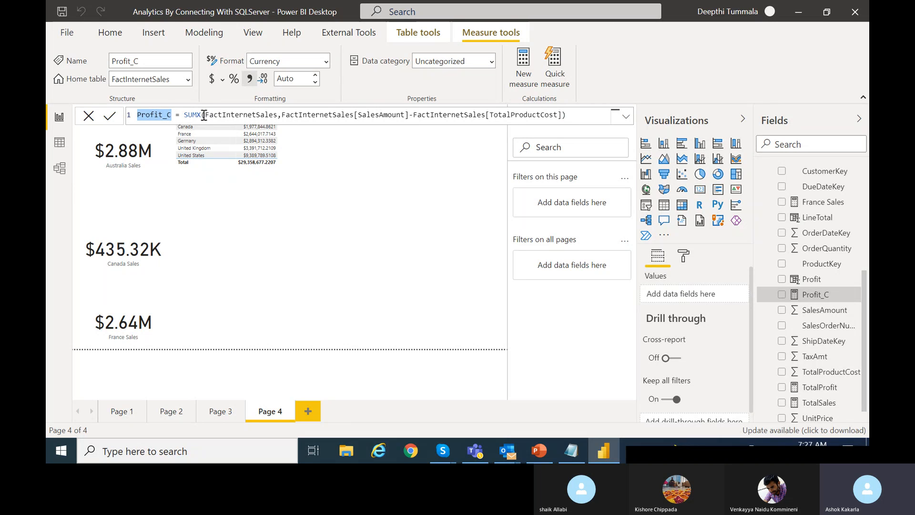
left_click(194, 115)
double_click(194, 115)
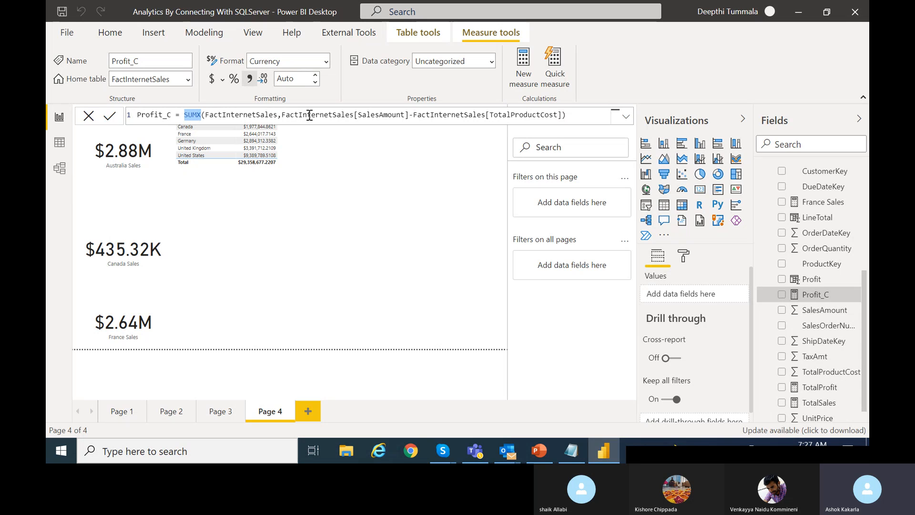
double_click(383, 115)
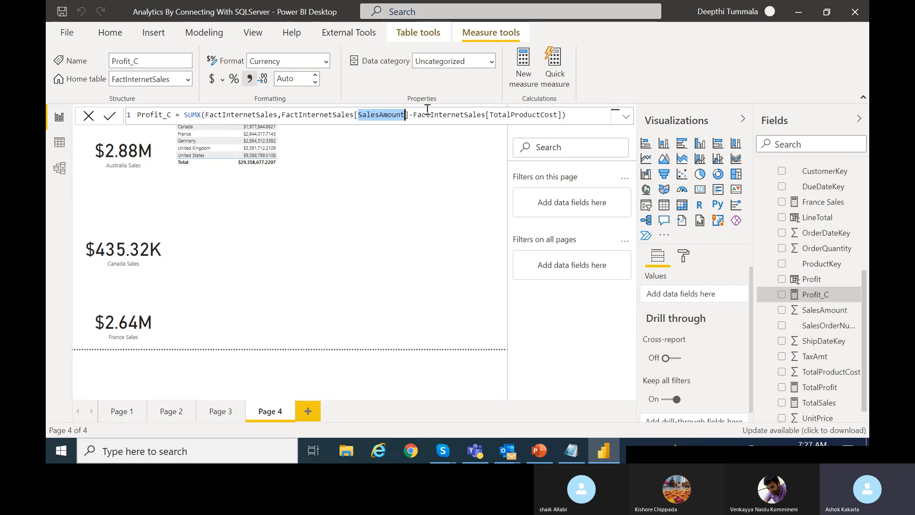
double_click(515, 115)
double_click(161, 114)
double_click(190, 115)
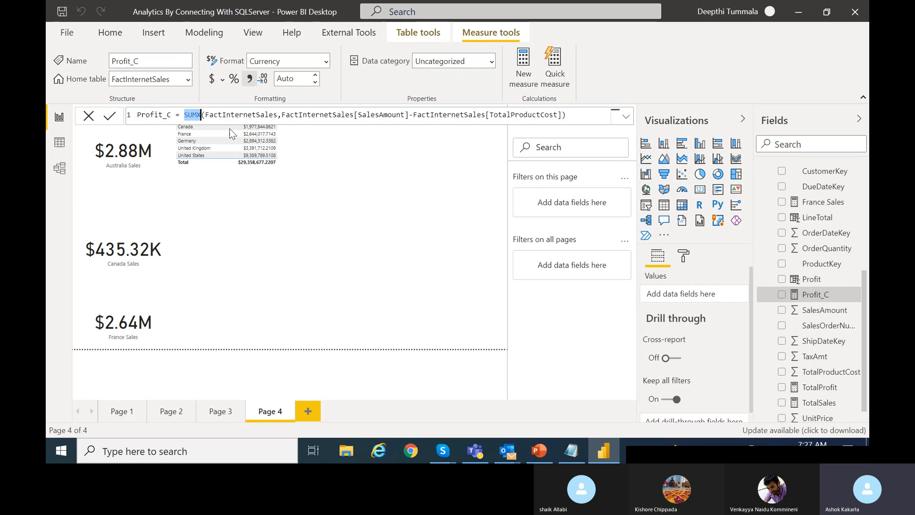
- Add a table visual to Page 4 with DimGeography's EnglishCountryRegionName as first column, followed by the Profit_C measure
left_click(394, 149)
left_click(681, 206)
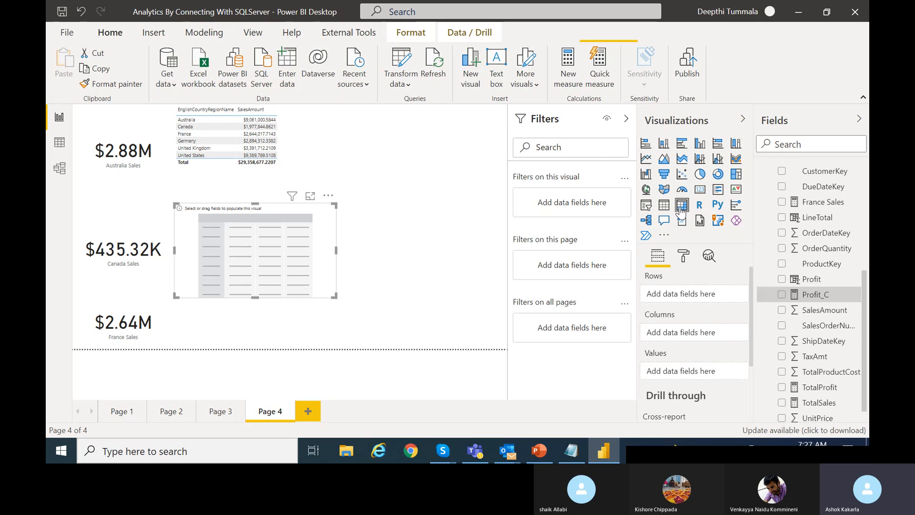
left_click(699, 221)
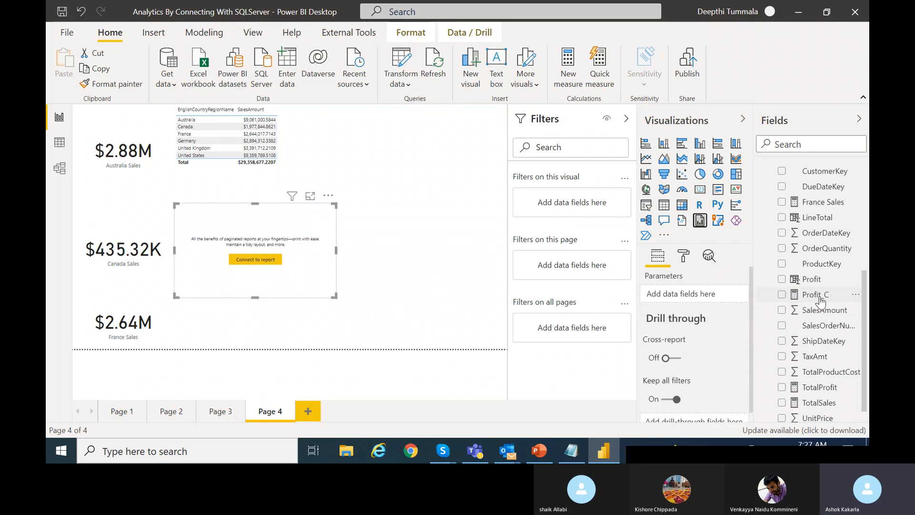
left_click_drag(819, 295, 680, 289)
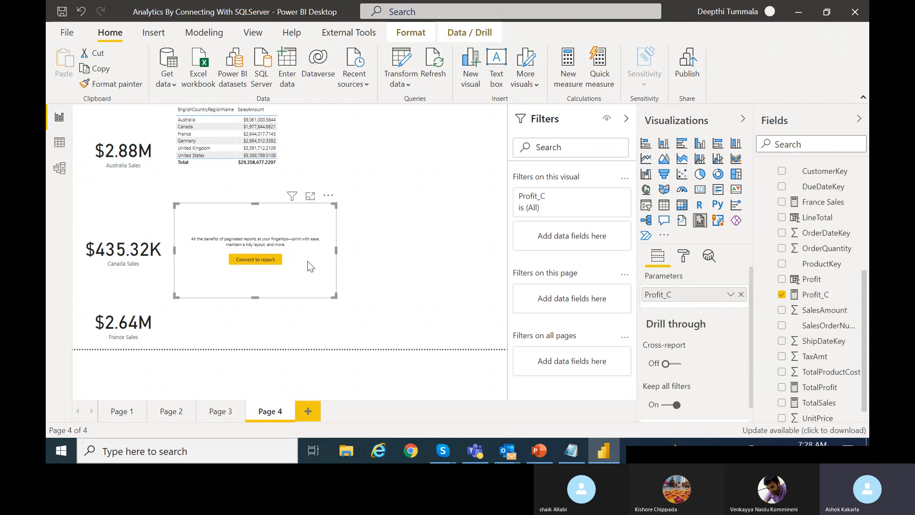
left_click(662, 207)
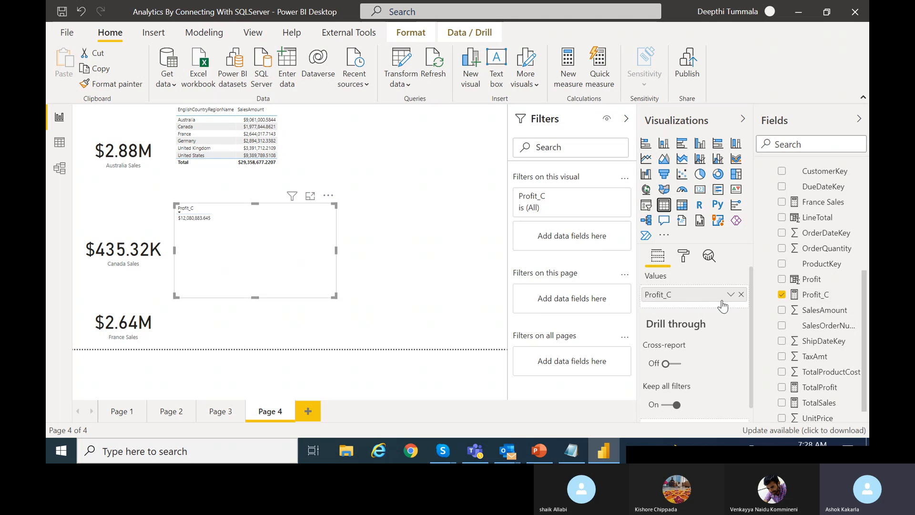
scroll(860, 269, "up", 5)
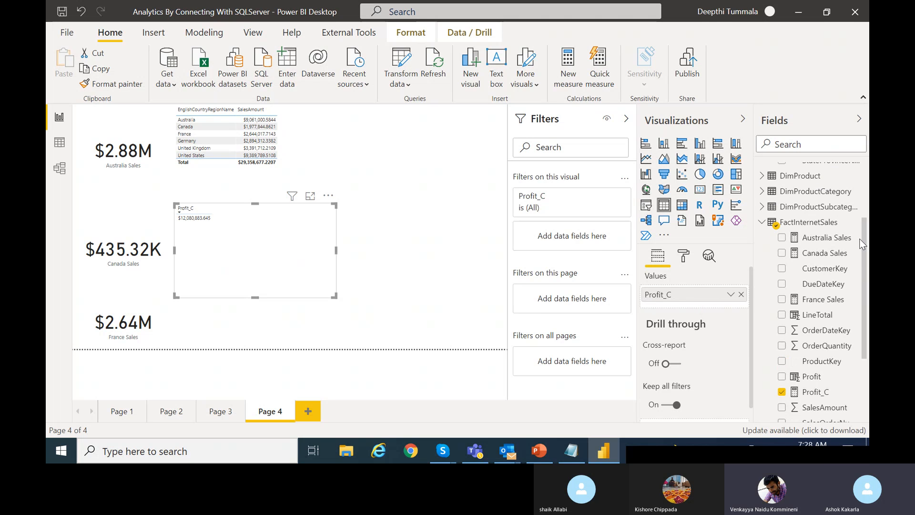
scroll(859, 203, "up", 2)
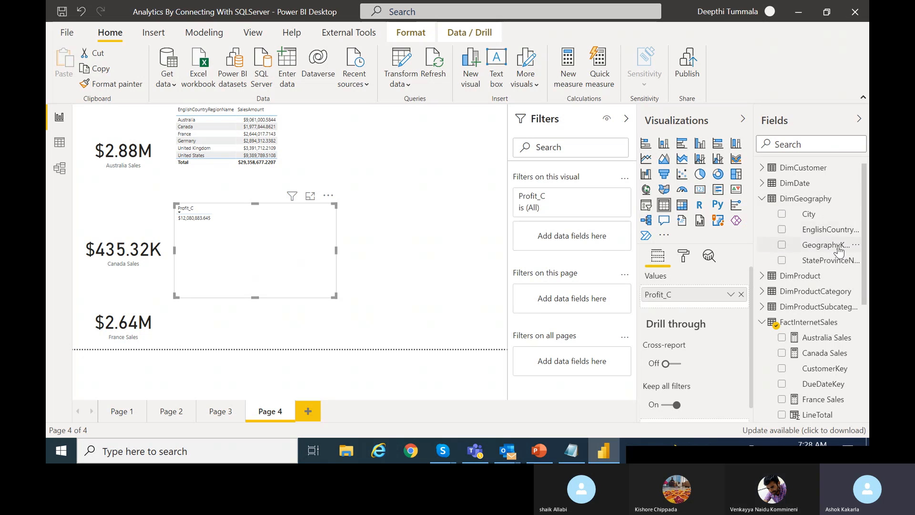
left_click_drag(824, 231, 677, 322)
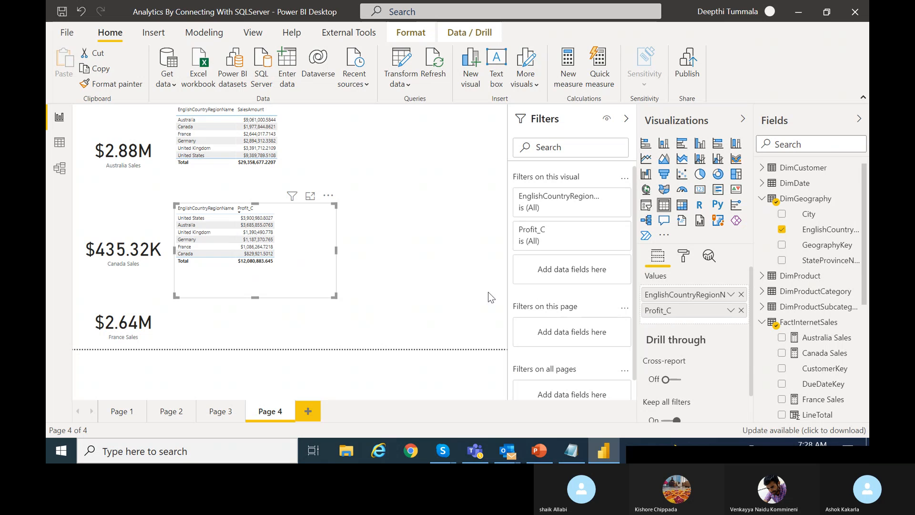
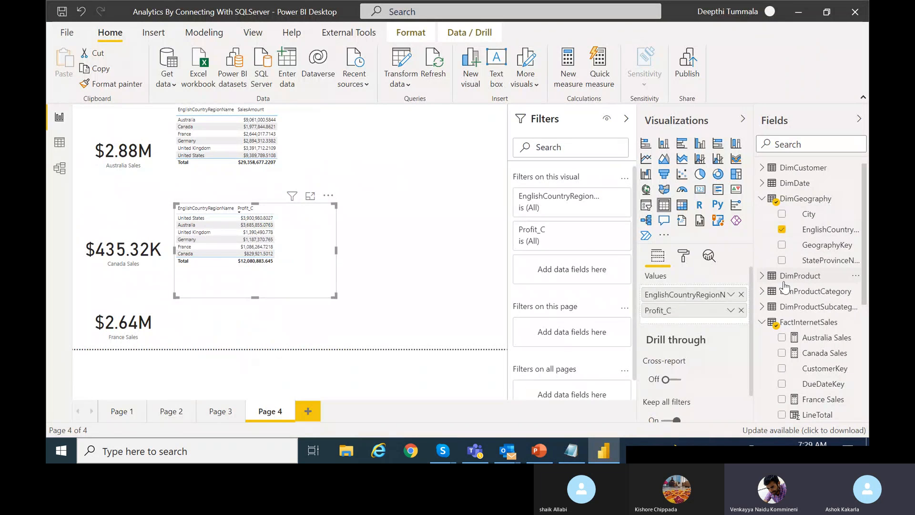
- Remove the CalendarYear = 2007 and "Bikes" category conditions from the Australia Sales measure, keeping only the "Australia" filter, and commit it
left_click(792, 337)
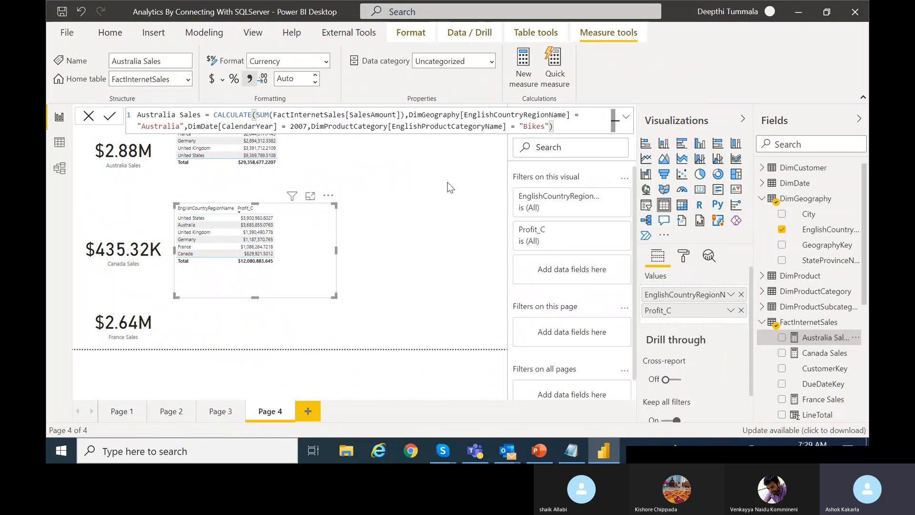
left_click(184, 126)
left_click(550, 125, "shift")
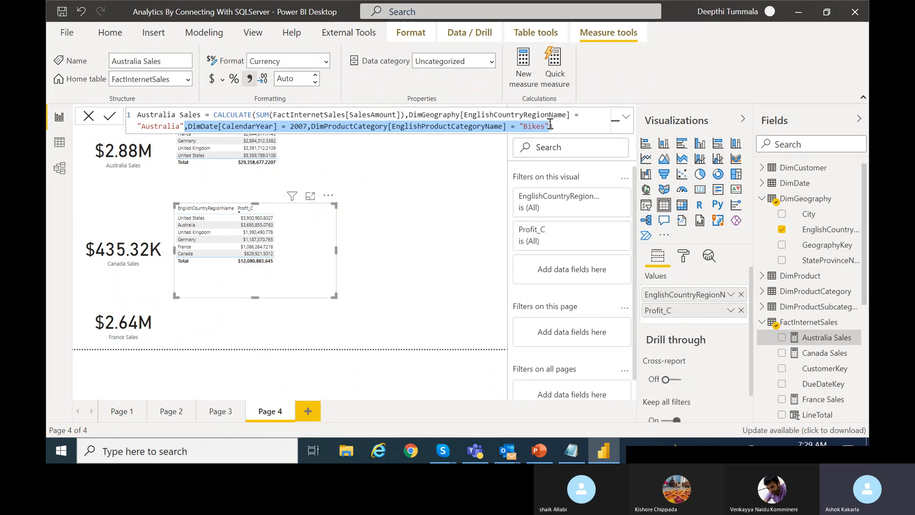
key("BackSpace")
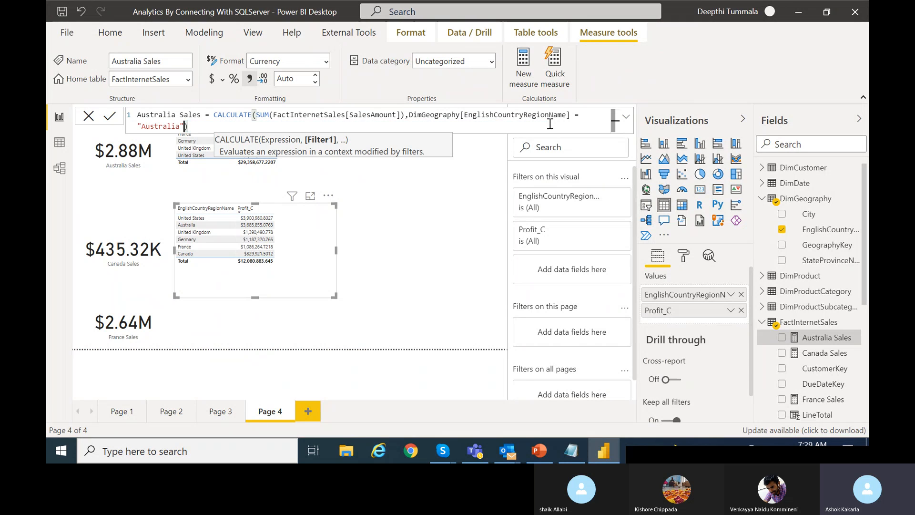
left_click(108, 117)
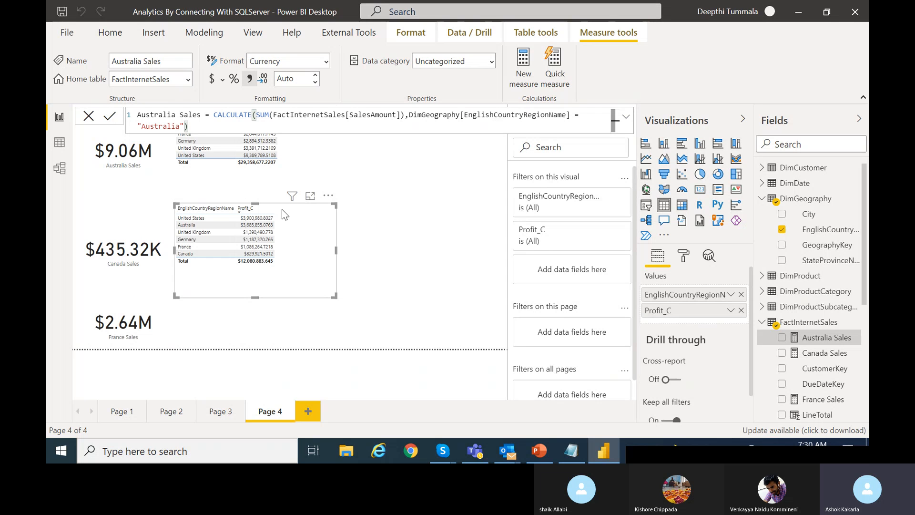
- Add Australia Sales to the new table and remove its EnglishCountryRegionName and Profit_C fields
left_click_drag(823, 337, 705, 305)
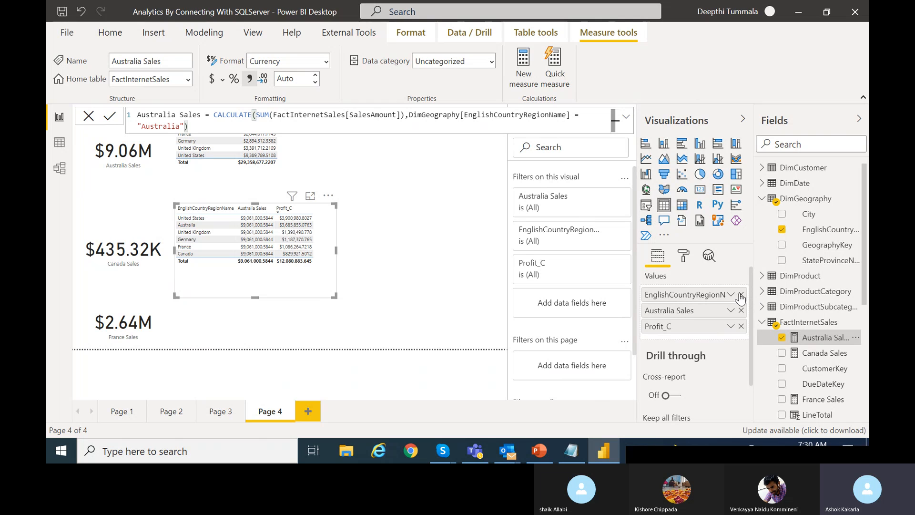
left_click(740, 295)
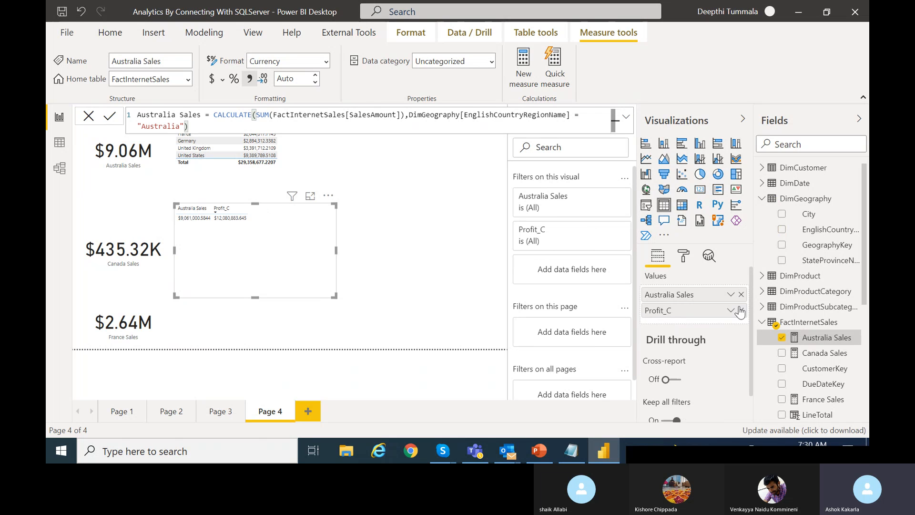
left_click(741, 310)
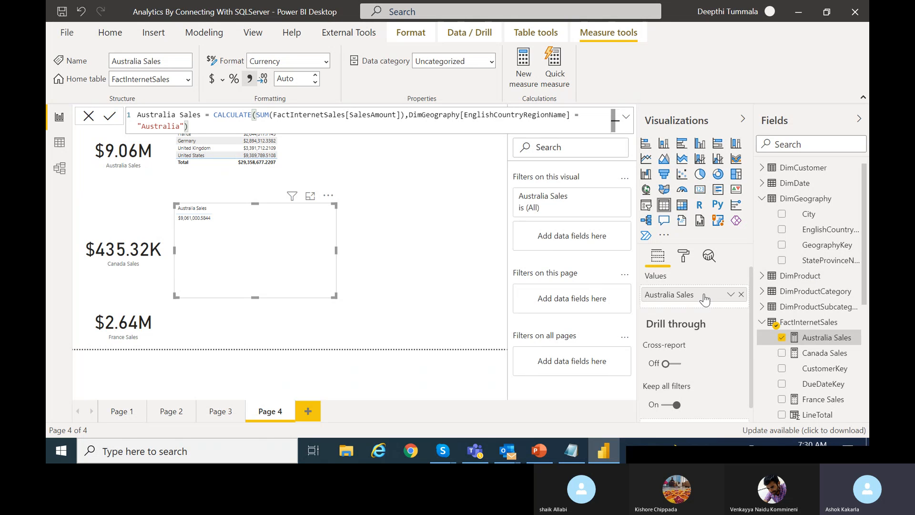
- Add DimDate's CalendarYear ahead of Australia Sales in the table, set it to Don't summarize, and narrow the table
left_click(761, 200)
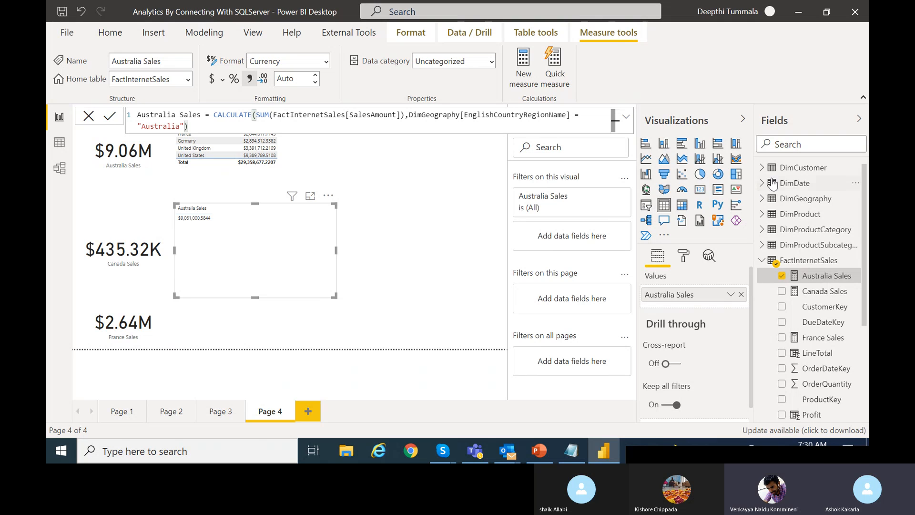
left_click(763, 185)
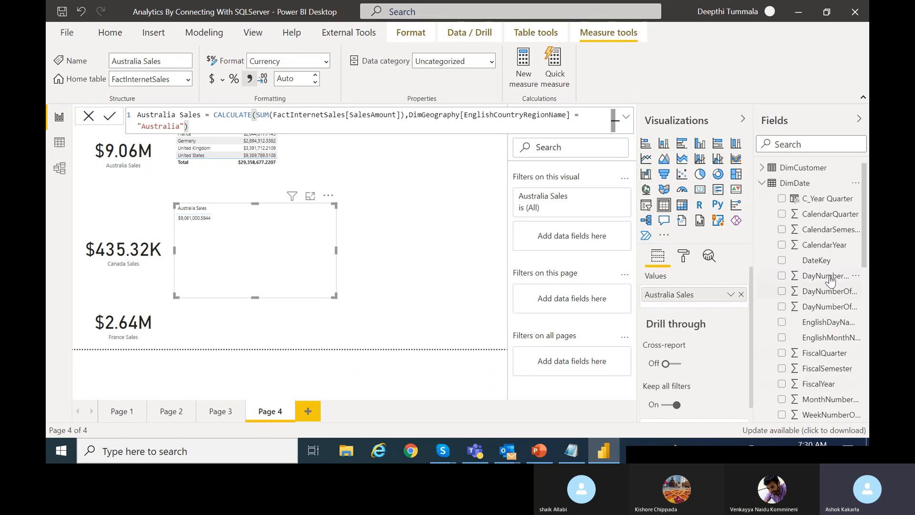
left_click_drag(827, 245, 685, 287)
left_click_drag(824, 245, 691, 289)
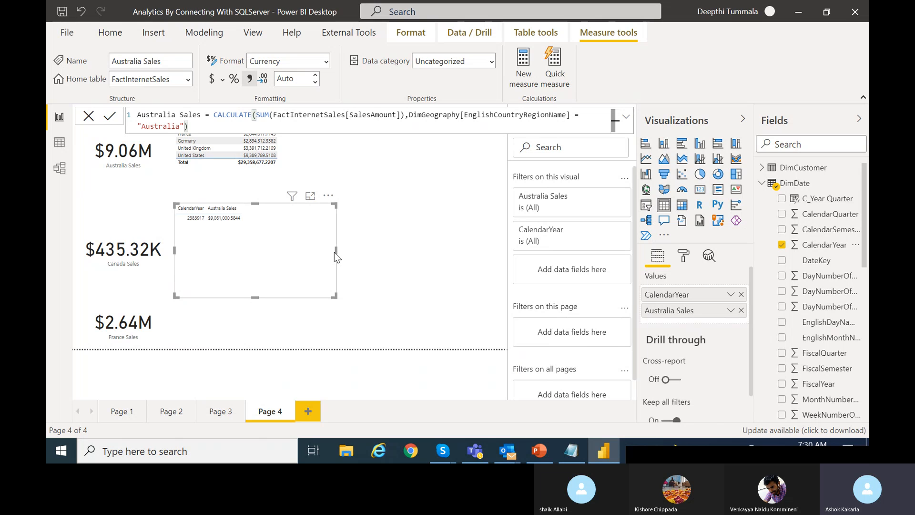
left_click(729, 296)
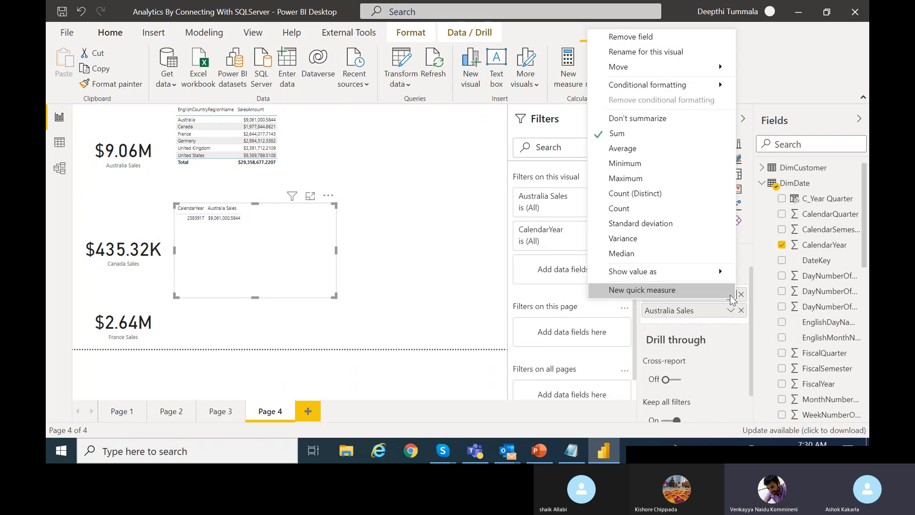
left_click(630, 118)
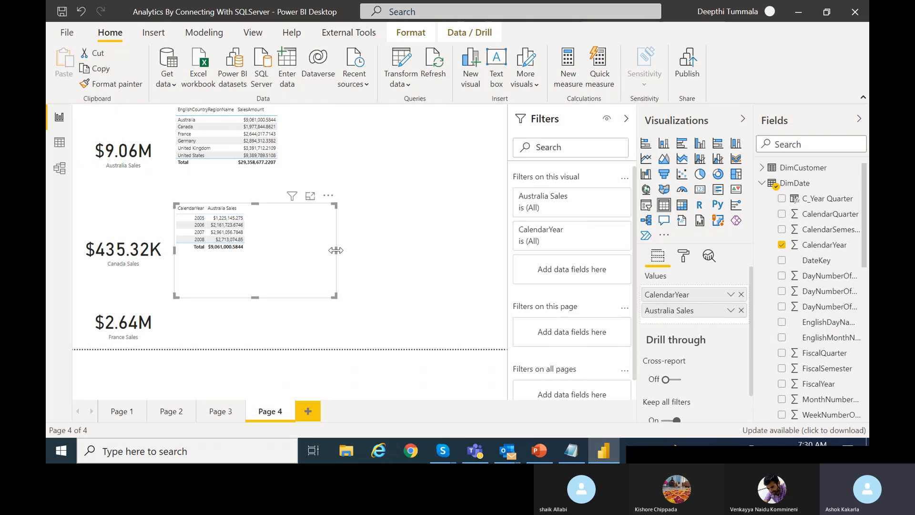
left_click_drag(336, 250, 270, 248)
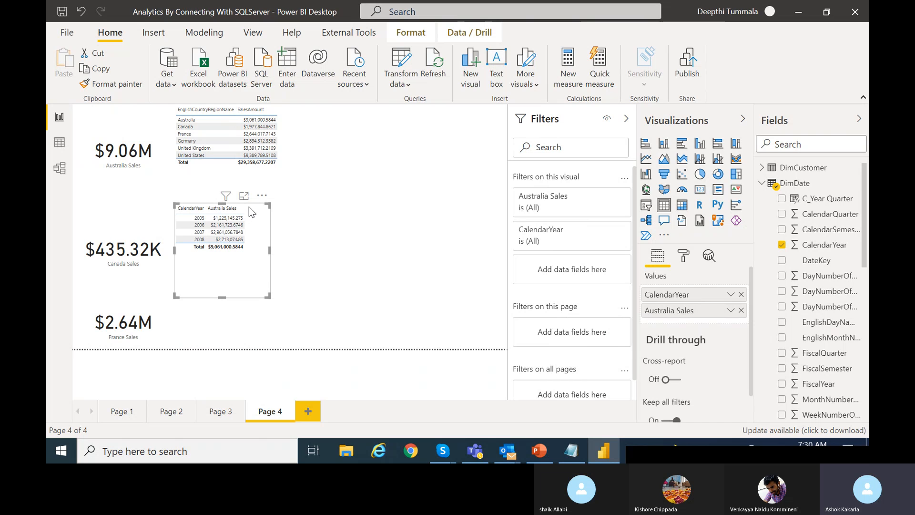
left_click(307, 210)
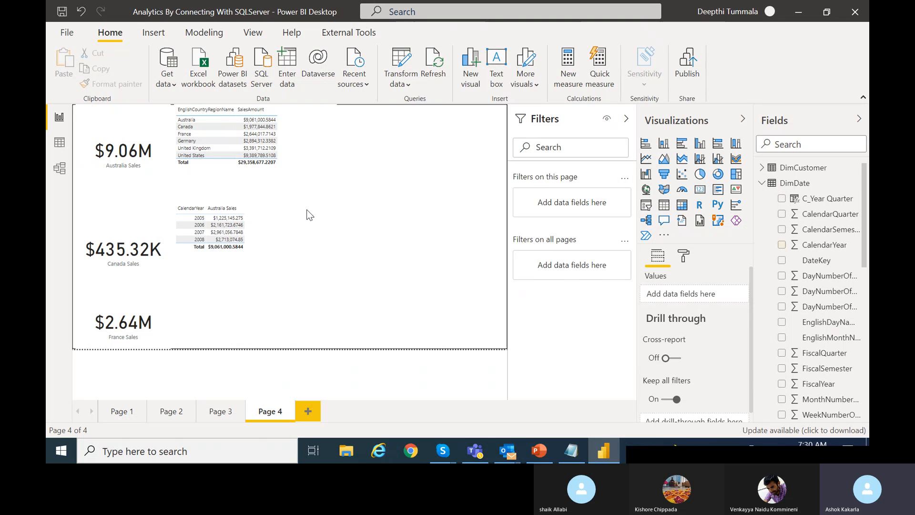
- Move the country sales table and the CalendarYear table further right on the page, and slightly widen the CalendarYear table
left_click(259, 211)
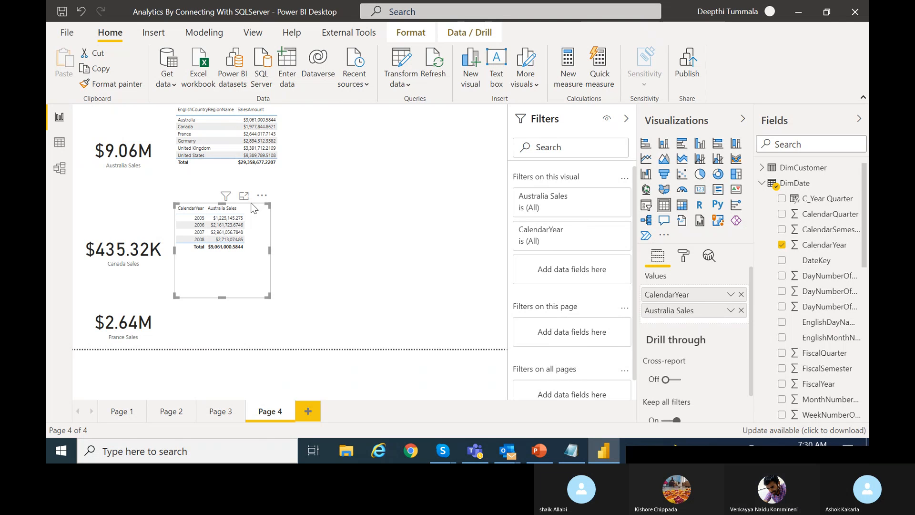
left_click_drag(299, 173, 353, 176)
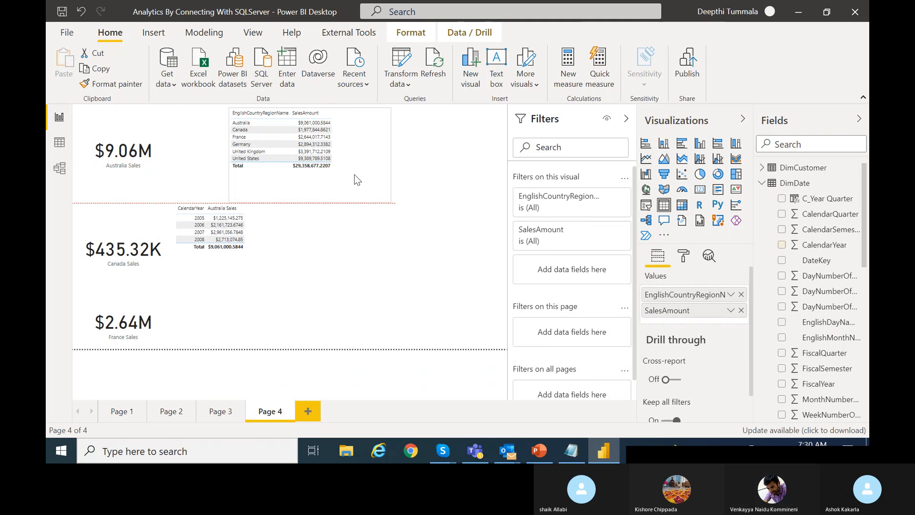
left_click_drag(256, 218, 330, 244)
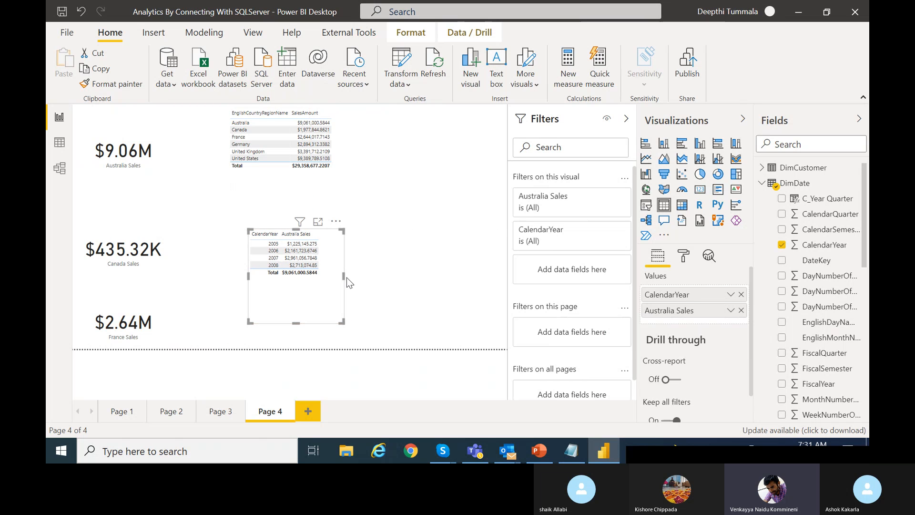
mouse_move(344, 275)
left_mouse_down()
mouse_move(407, 278)
mouse_move(351, 291)
left_mouse_up()
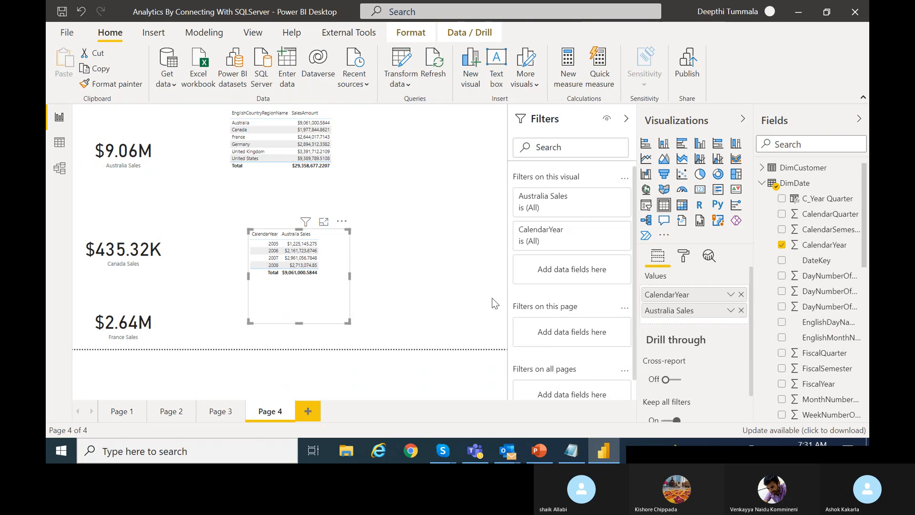
- Set the text size of the CalendarYear table's values to 21 pt
left_click(684, 261)
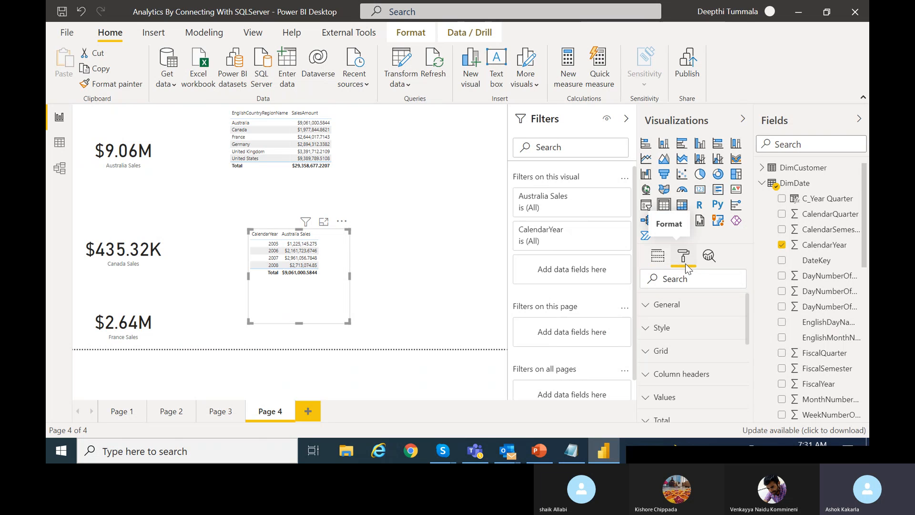
scroll(747, 333, "down", 4)
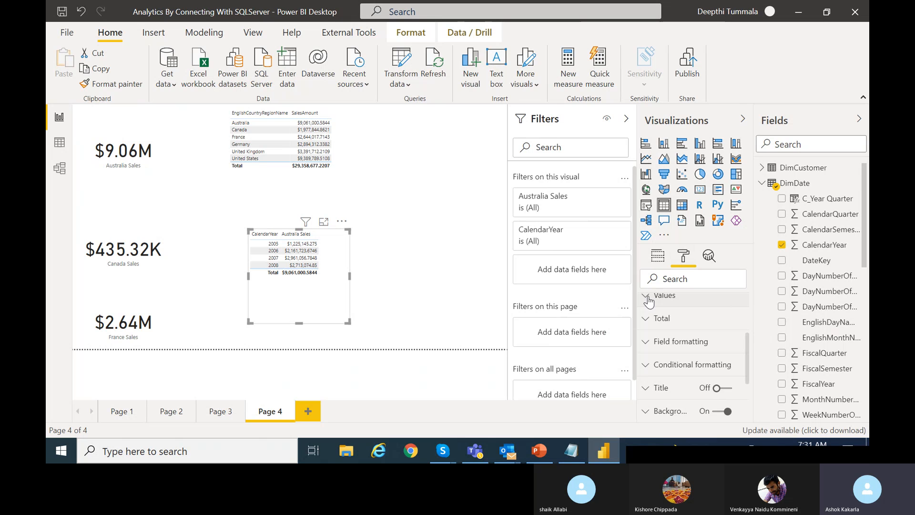
left_click(648, 299)
left_click_drag(749, 328, 749, 382)
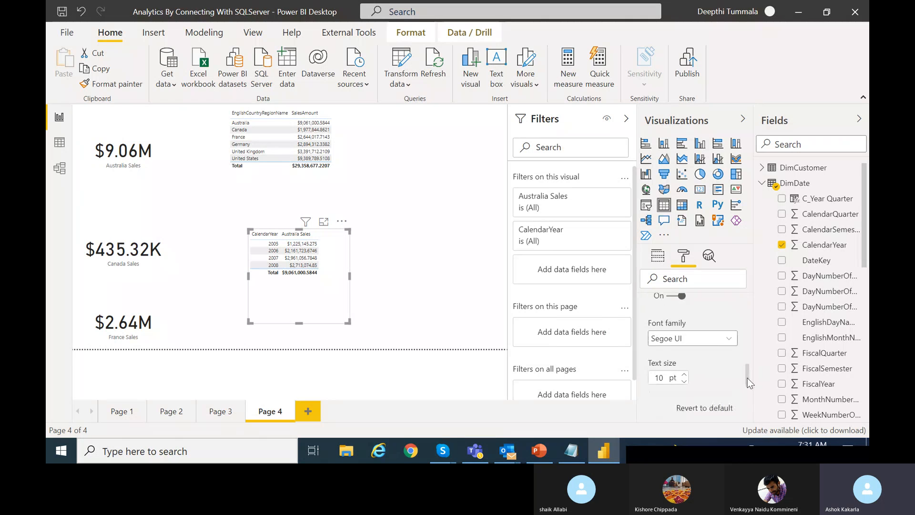
left_click(684, 341)
left_click(684, 341)
left_click(684, 341)
left_click(684, 341)
left_click(684, 341)
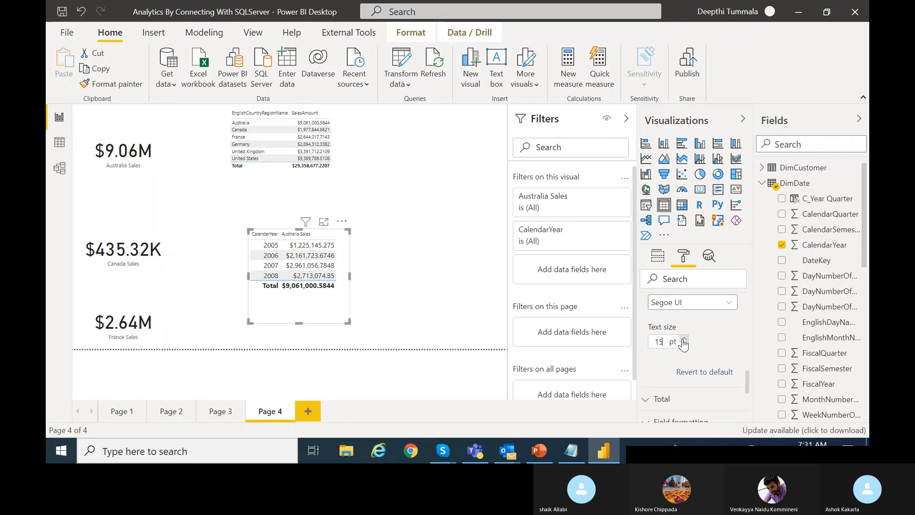
left_click(684, 339)
left_click(684, 339)
left_click(684, 339)
left_click(684, 339)
left_click(684, 340)
left_click(684, 339)
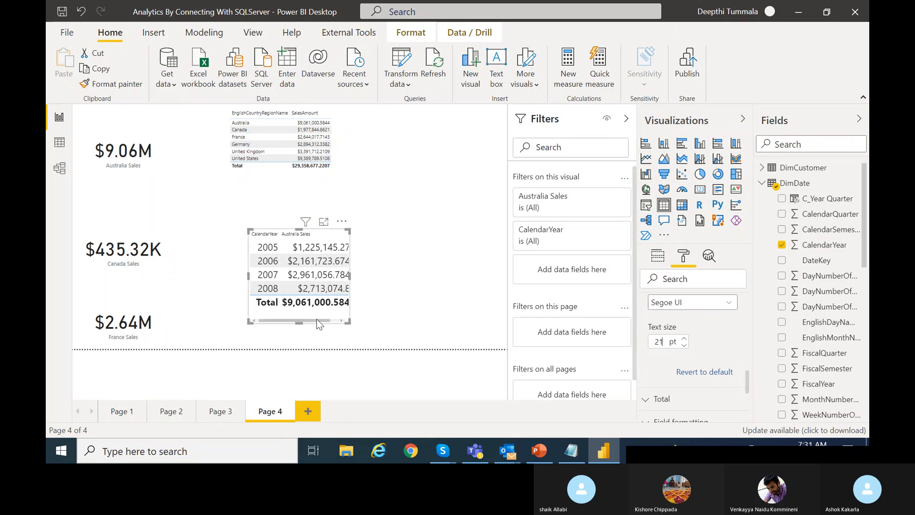
- Extend the right edge of the CalendarYear table so the enlarged Australia Sales values fit completely
left_click(351, 276)
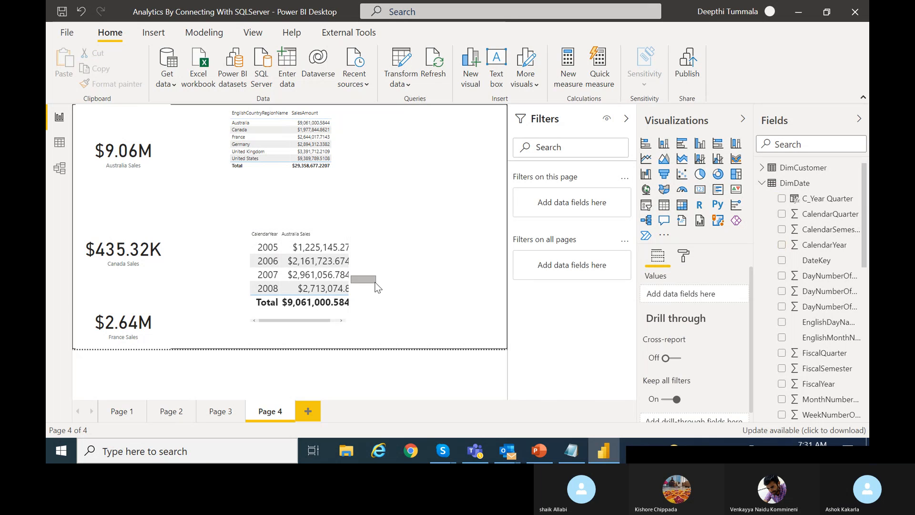
left_click(324, 310)
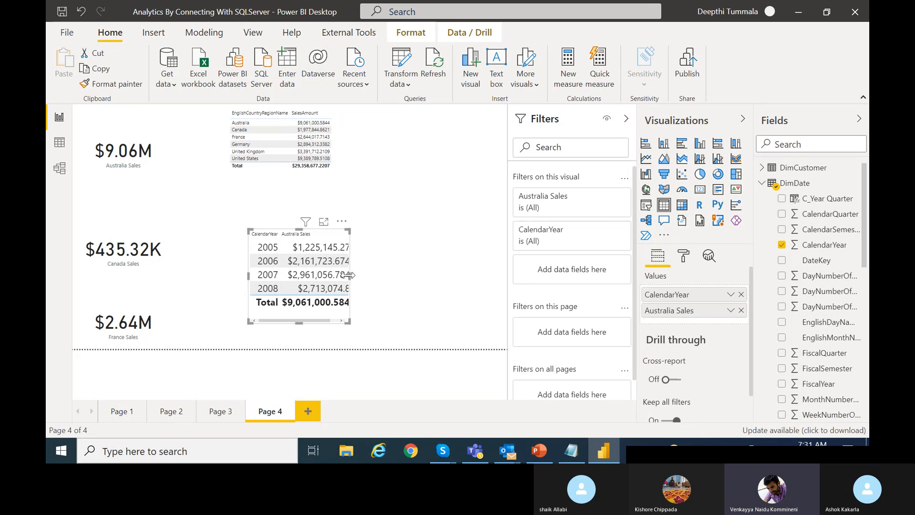
left_click_drag(348, 275, 366, 282)
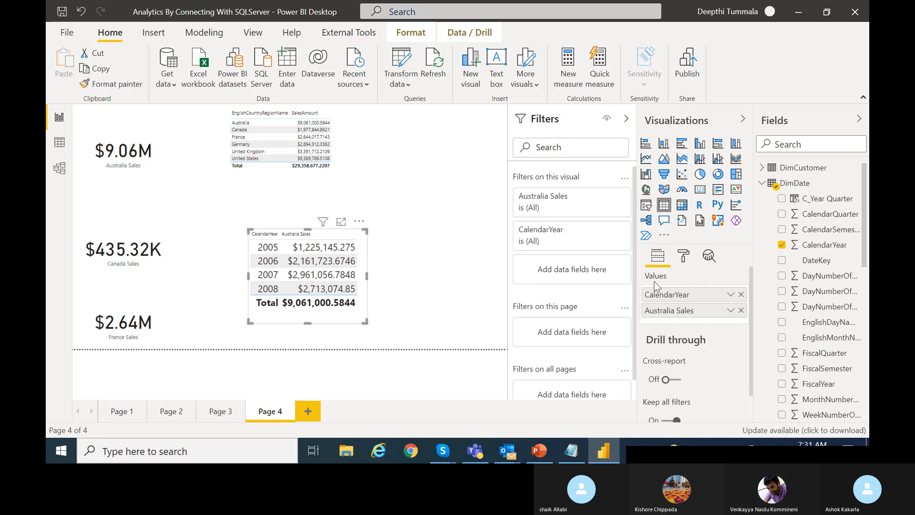
- Set the text size of the CalendarYear table's column headers to 15 pt
left_click(682, 259)
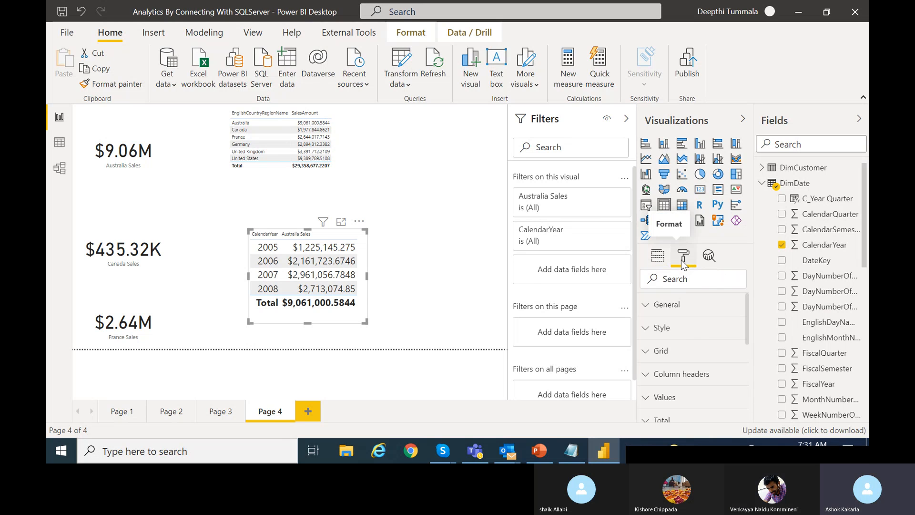
left_click(651, 376)
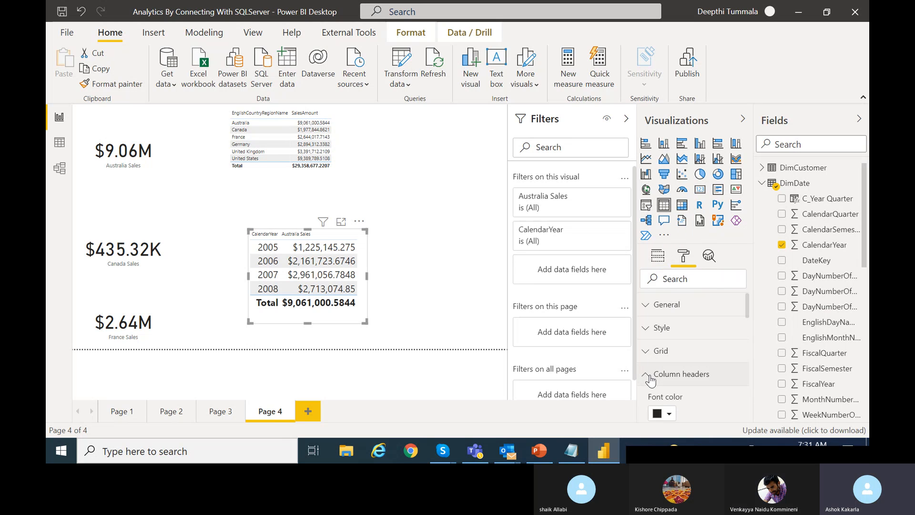
left_click_drag(748, 308, 747, 353)
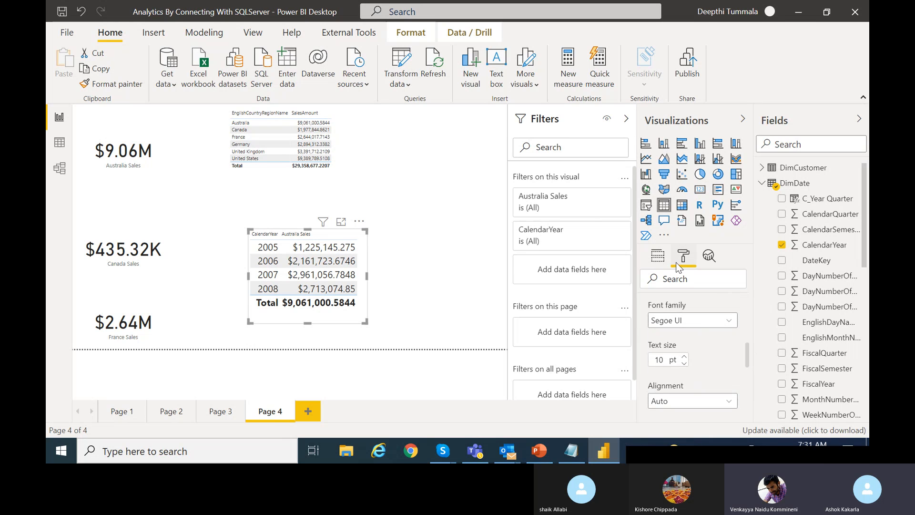
left_click(683, 357)
left_click(684, 358)
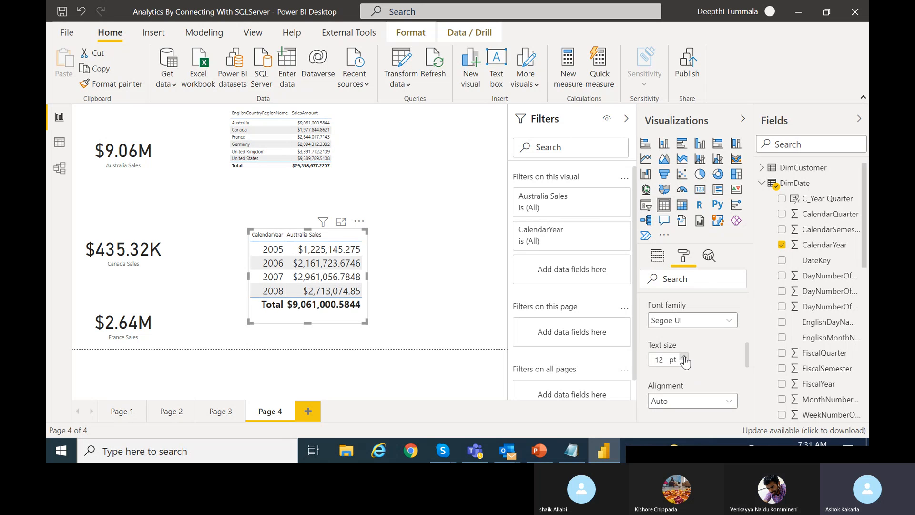
left_click(683, 358)
left_click(684, 358)
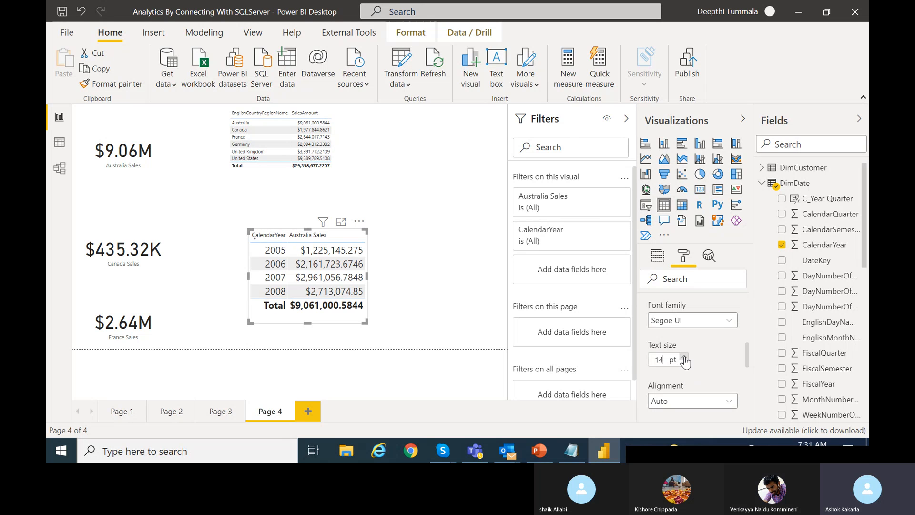
left_click(684, 357)
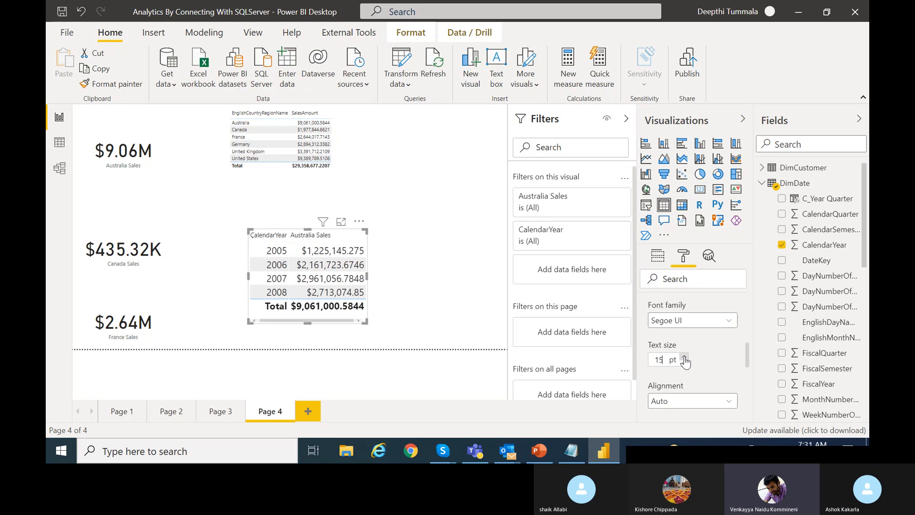
- Extend the left edge of the CalendarYear table so the enlarged column headers fit completely
left_click(459, 288)
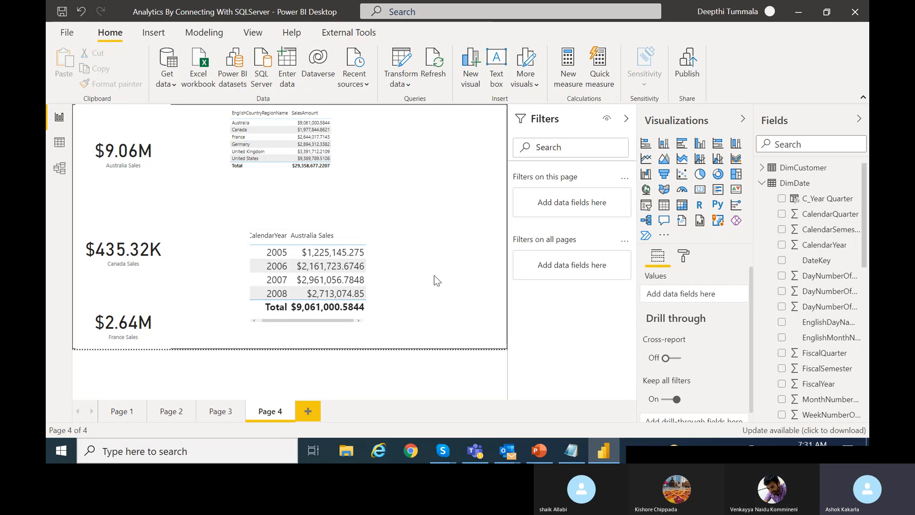
left_click(250, 230)
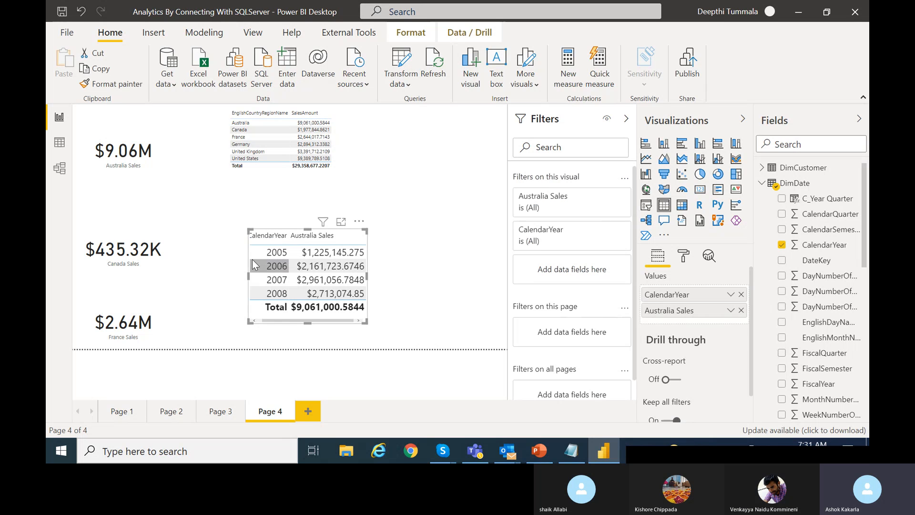
left_click_drag(246, 276, 231, 277)
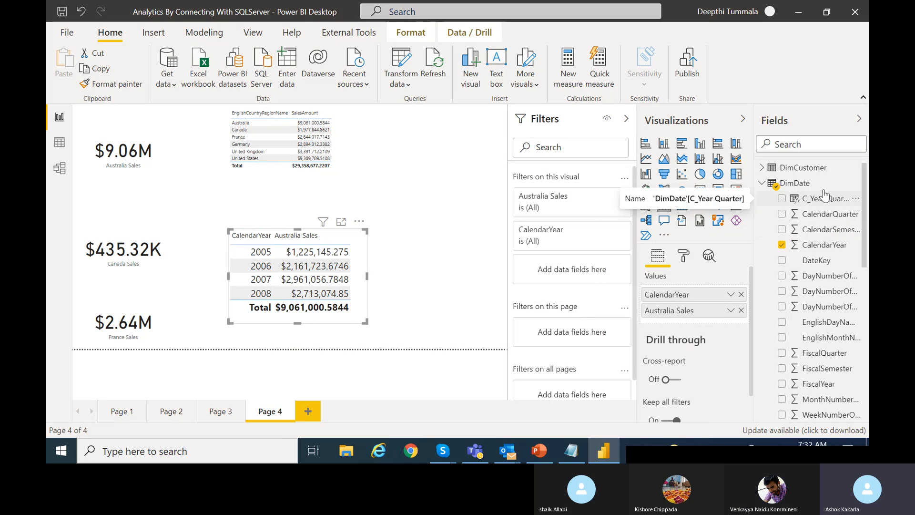
- Collapse the DimDate table's fields and create a new measure named AllSales in FactInternetSales
left_click(762, 184)
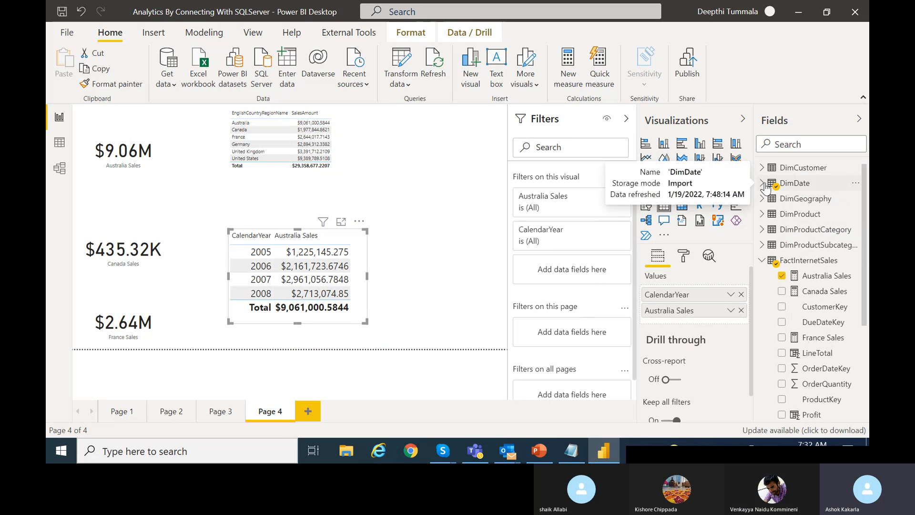
left_click(856, 262)
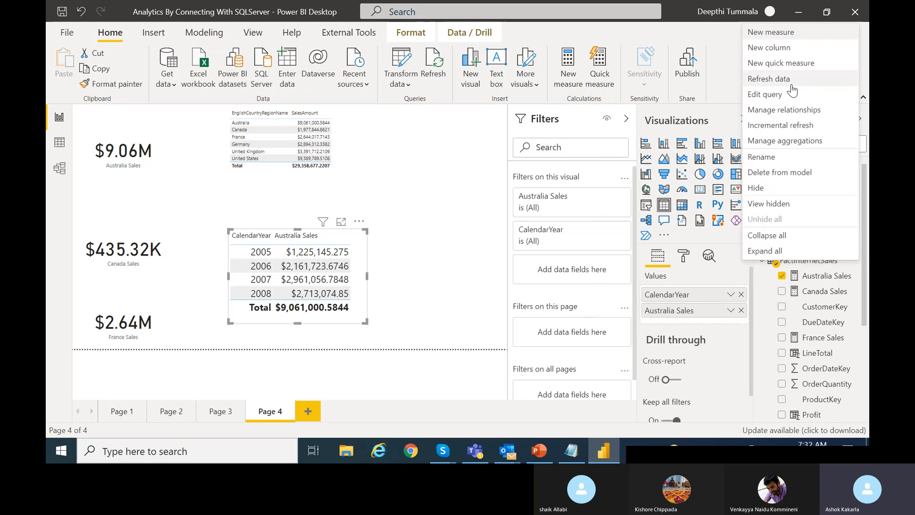
left_click(770, 33)
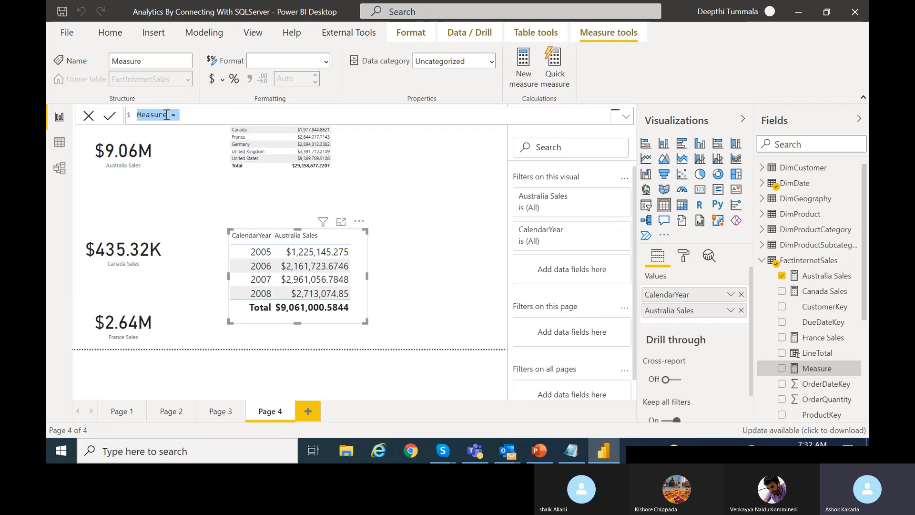
type("Al")
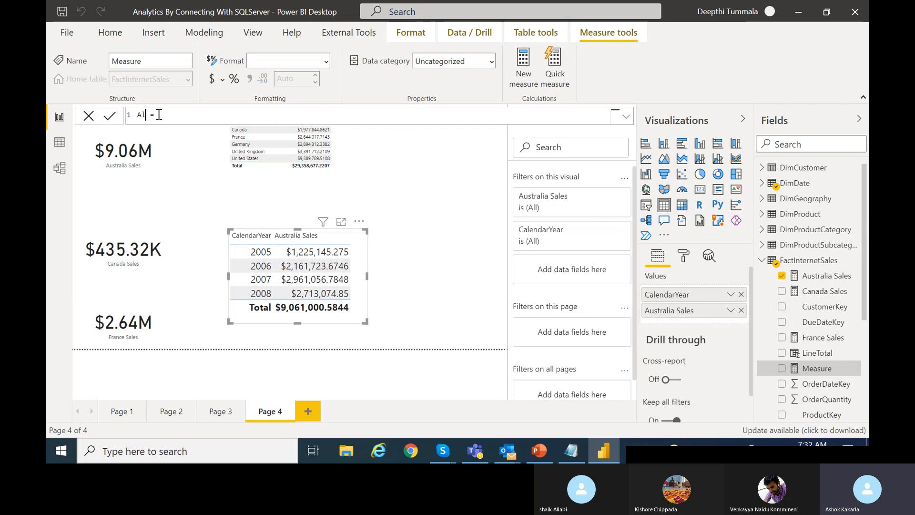
type("lSales")
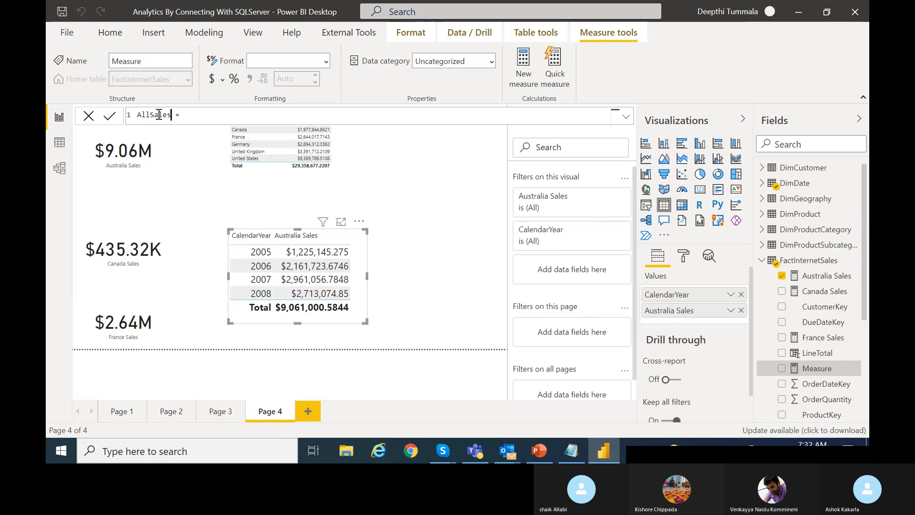
- Begin the AllSales formula with CALCULATE over SUM(FactInternetSales[SalesAmount]) as its expression
type(" = C")
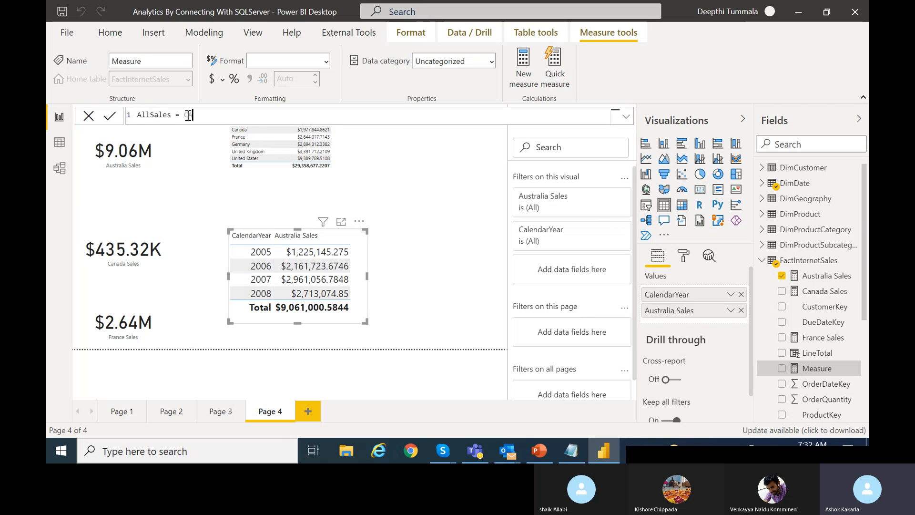
type("ALC")
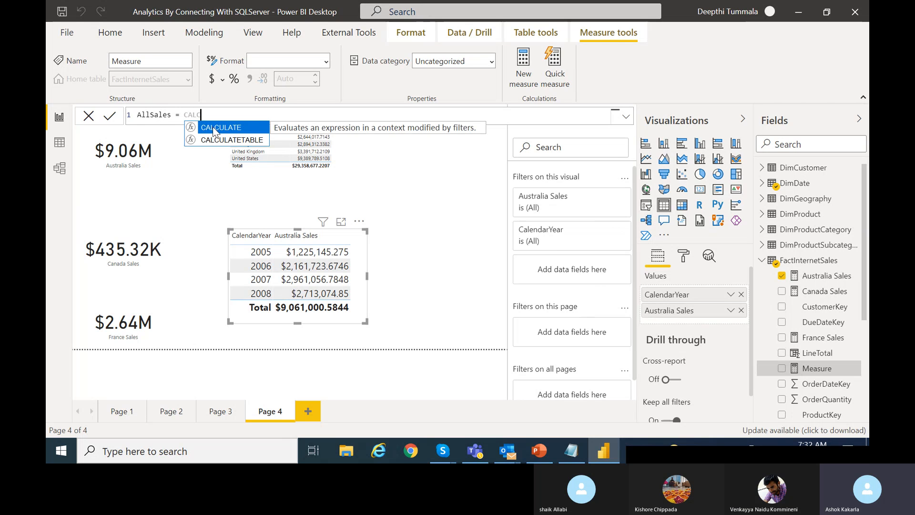
left_click(213, 132)
type("SUM")
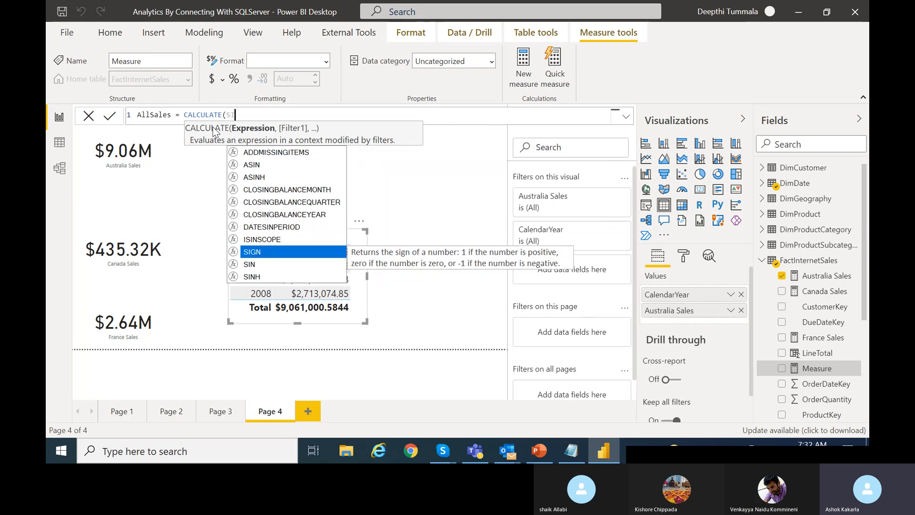
type("(")
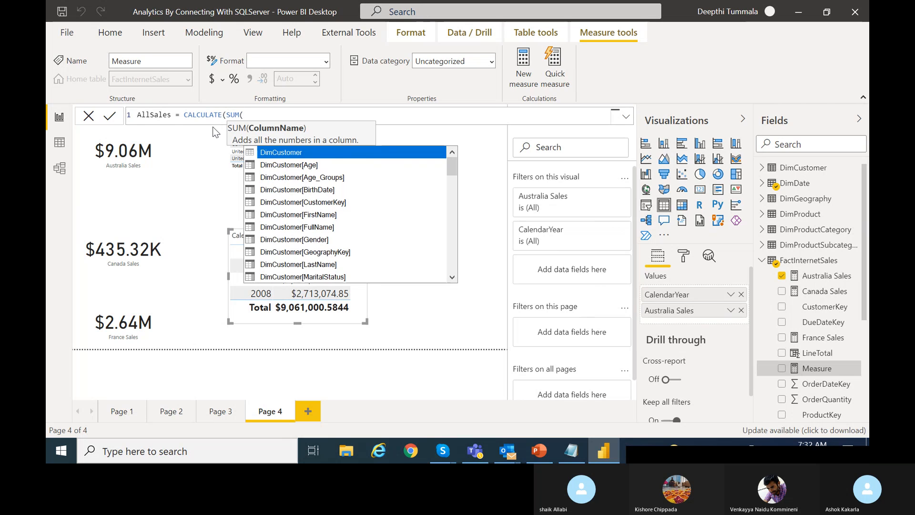
type("Fact")
double_click(337, 249)
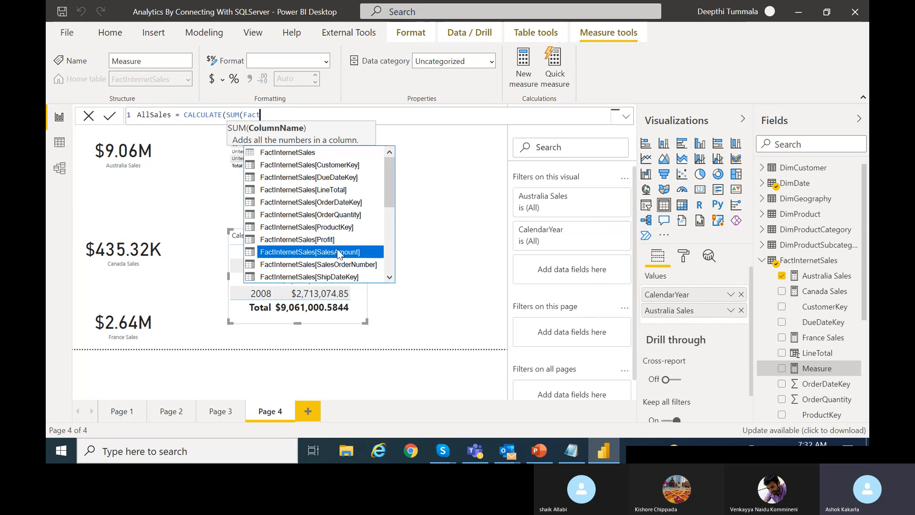
type("), ")
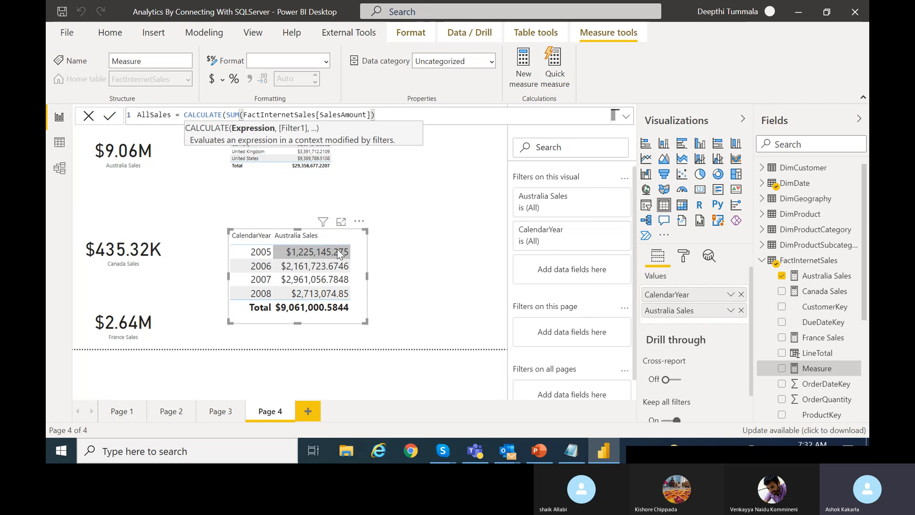
- Complete the AllSales formula with the filter ALL(DimDate[DateKey]) and commit the measure
type("ALL(")
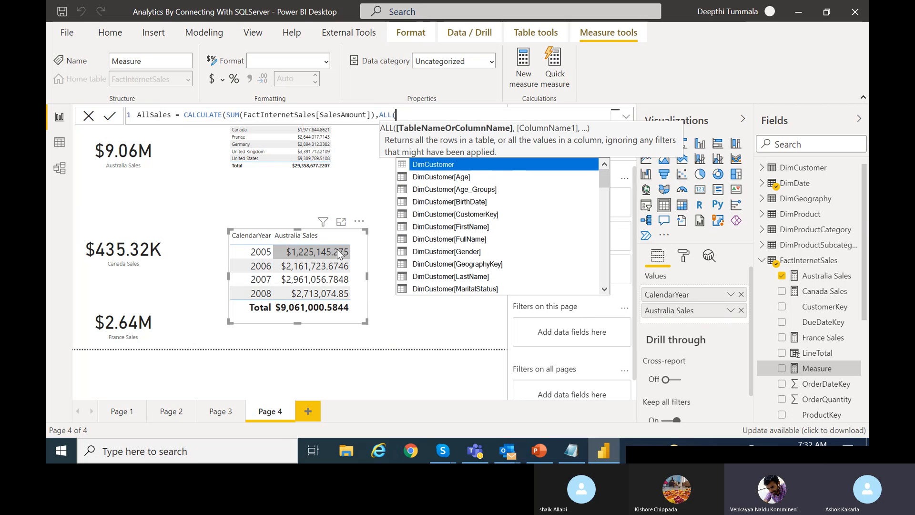
type("Dim")
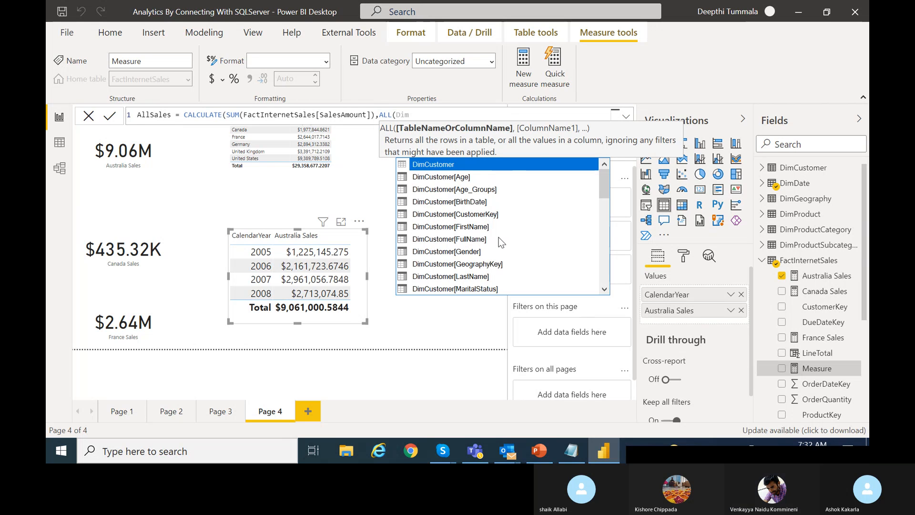
type("Date")
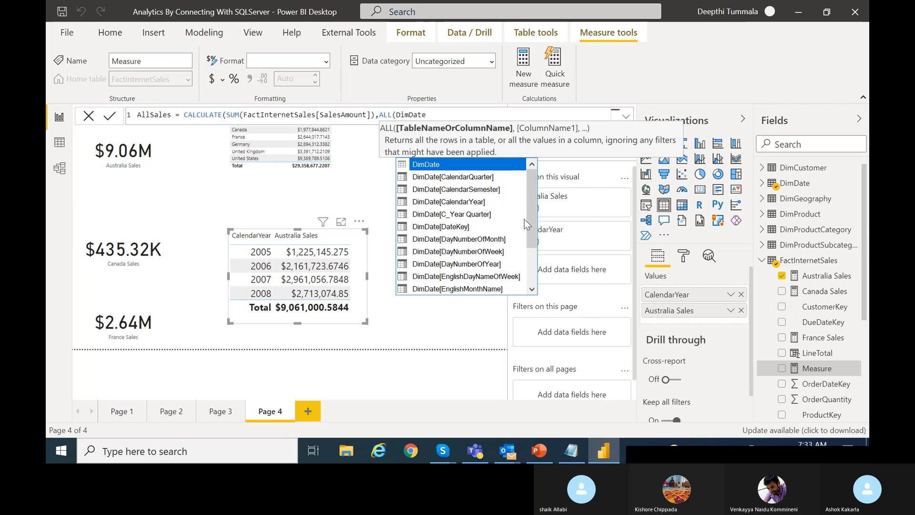
mouse_move(533, 213)
left_mouse_down()
mouse_move(535, 254)
mouse_move(535, 202)
left_mouse_up()
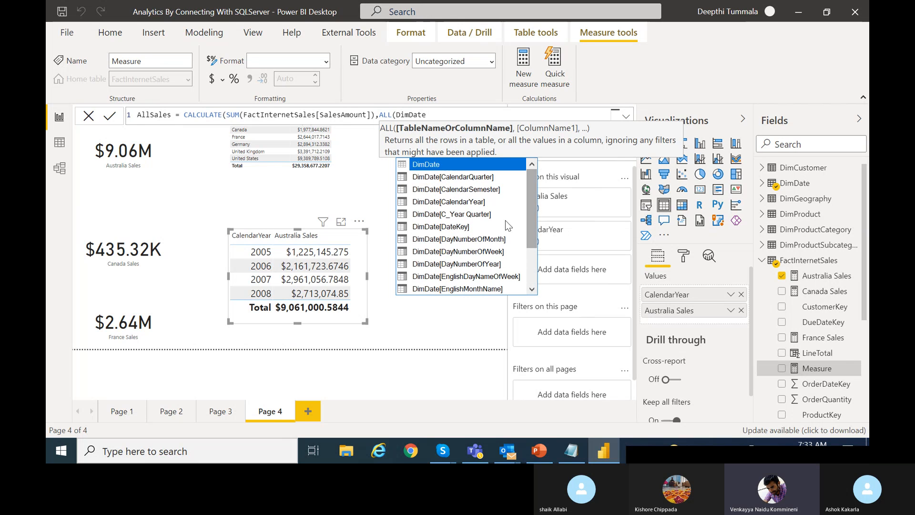
left_click(461, 227)
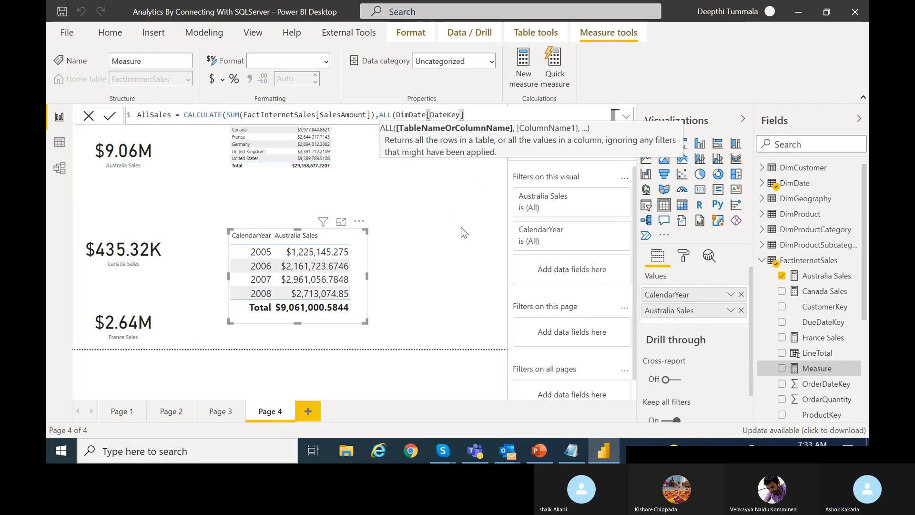
type(")")
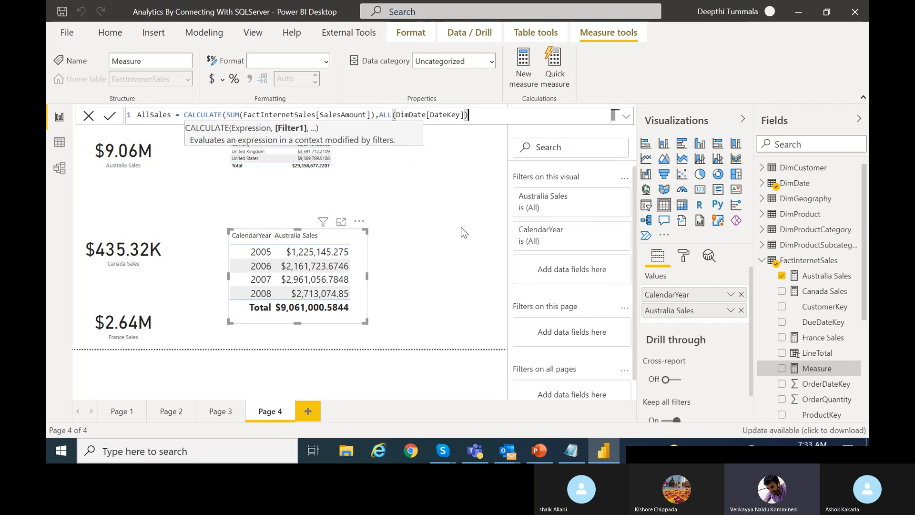
type(")")
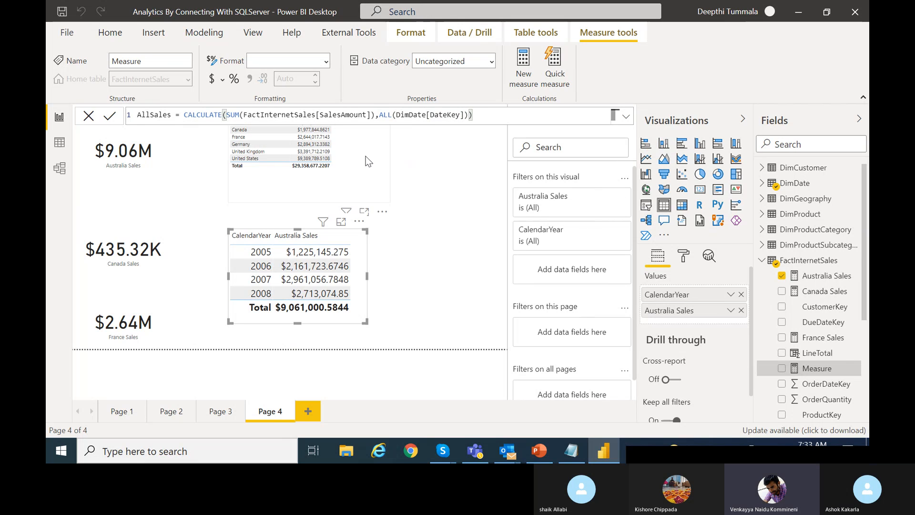
left_click(109, 120)
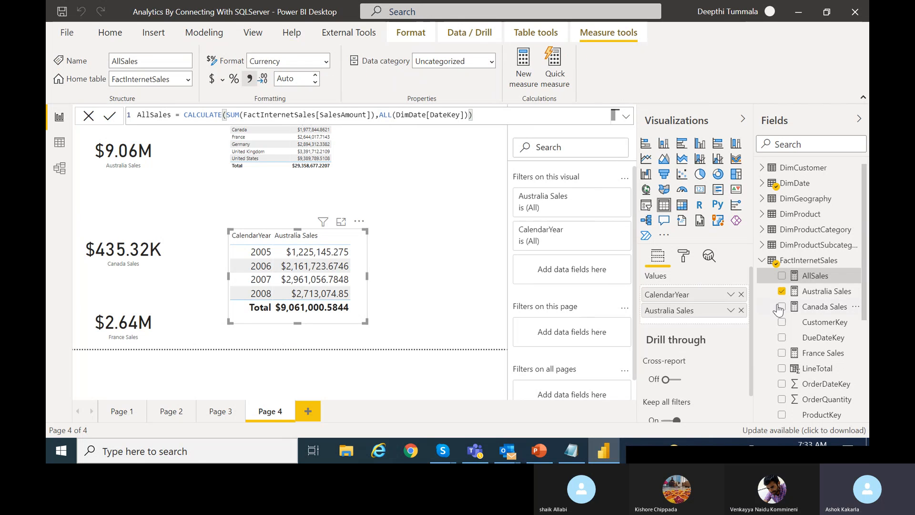
- Add the AllSales measure to the CalendarYear table's values and widen the table to fit the new column
left_click_drag(812, 283, 682, 324)
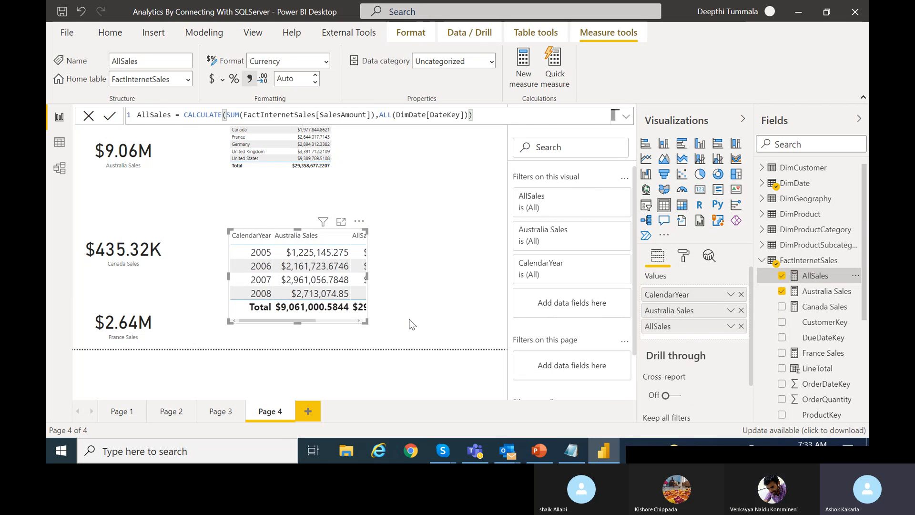
left_click_drag(367, 277, 445, 285)
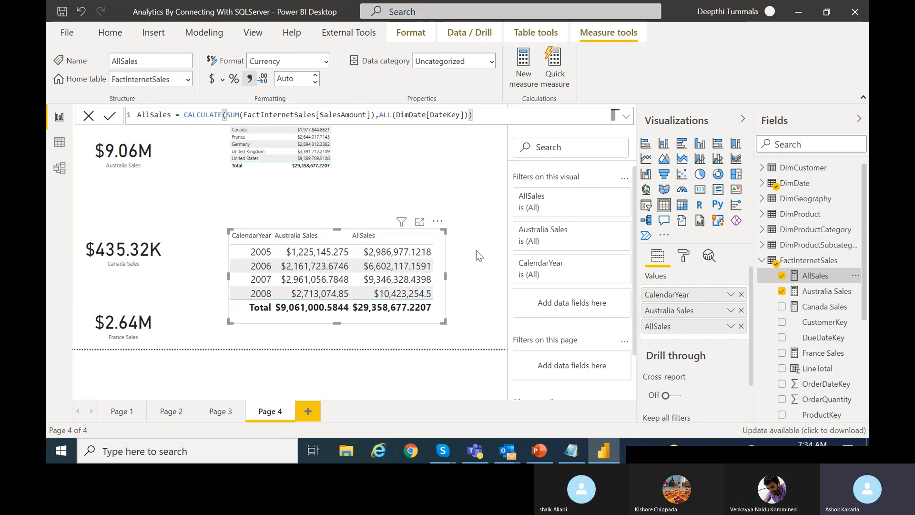
- Check the DAX topic notes in Notepad, return to Power BI and create a measure named % Sales in FactInternetSales
left_click(573, 459)
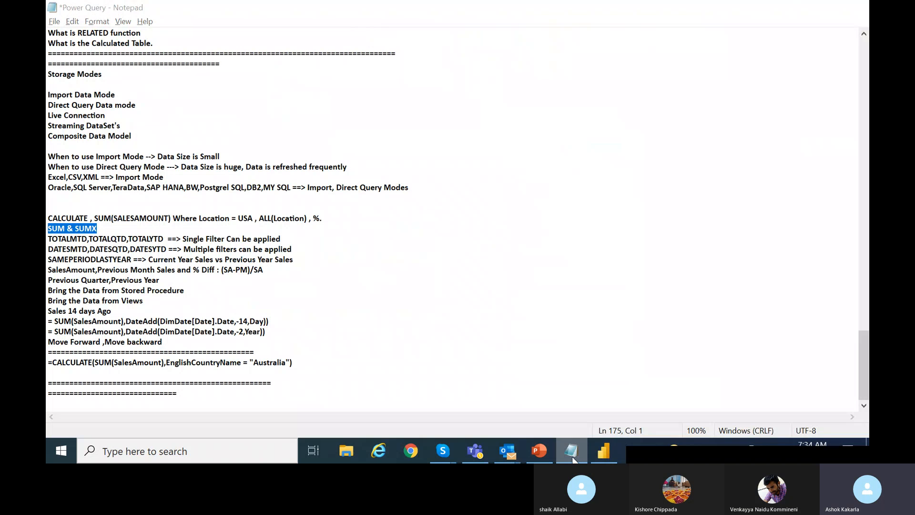
left_click(573, 458)
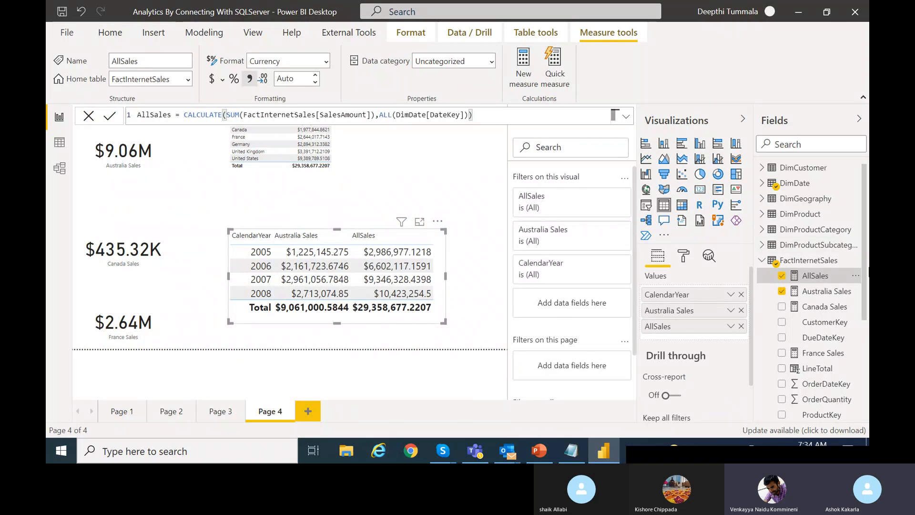
left_click(853, 260)
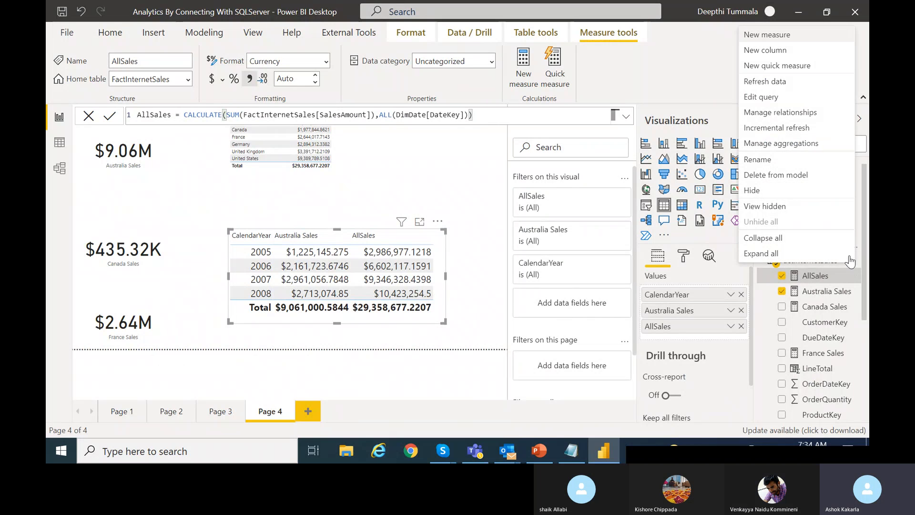
left_click(780, 32)
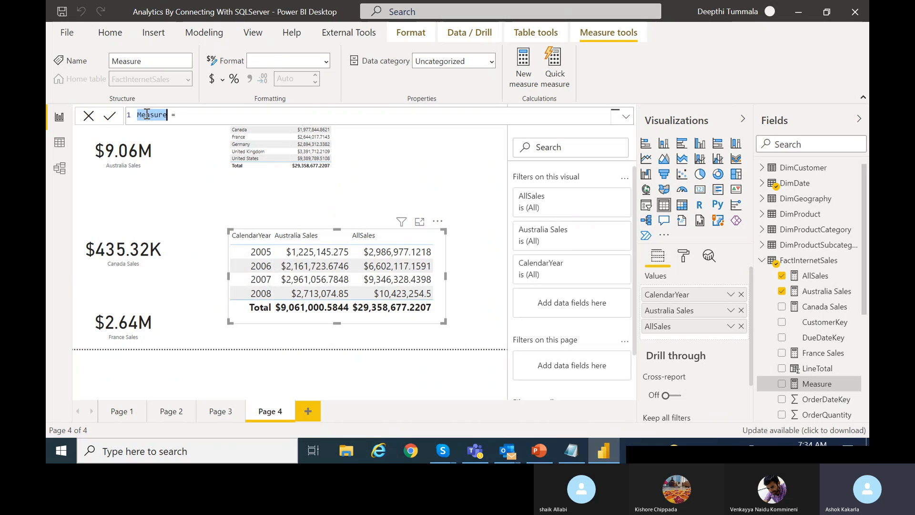
type("% Sales = ")
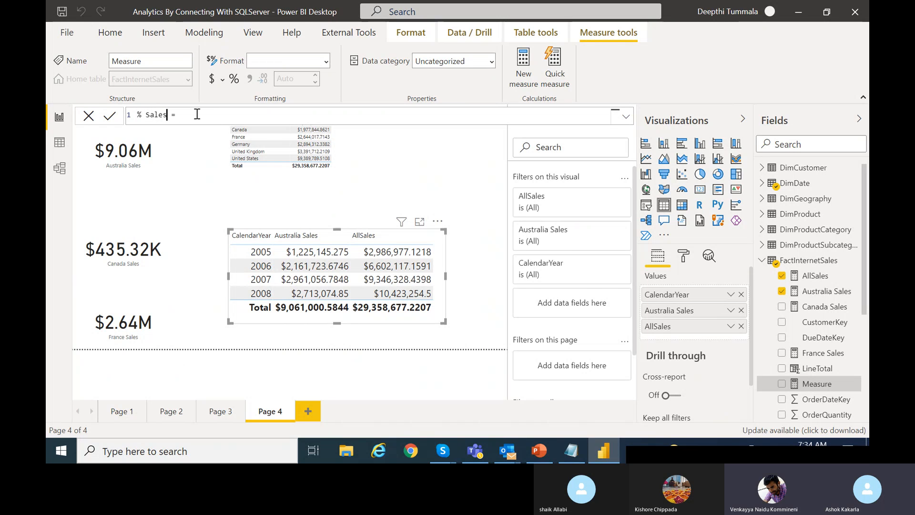
- Begin the % Sales formula with an IF function whose logical test is [AllSales]>0
type("IF(")
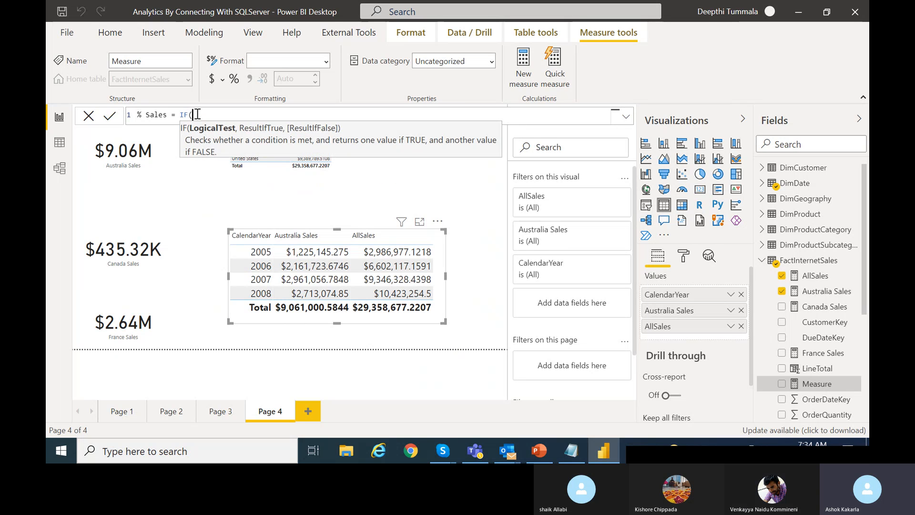
type("Au")
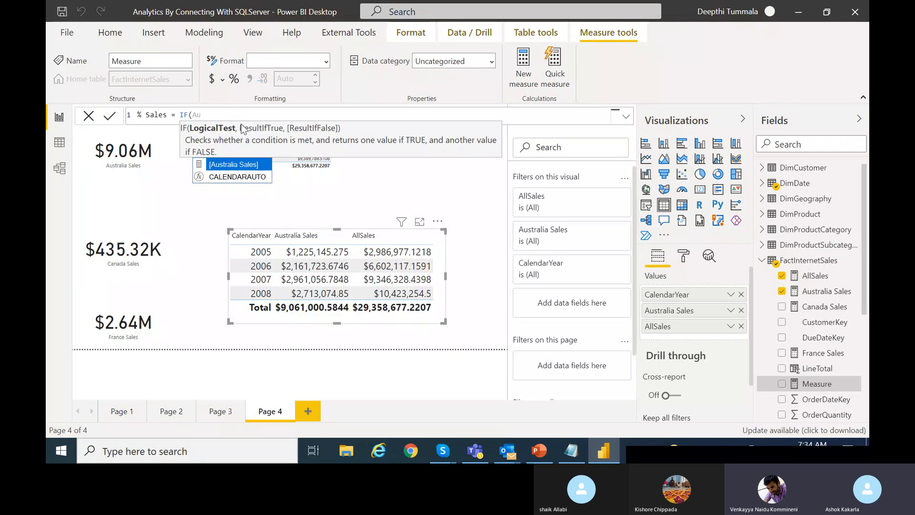
key("BackSpace")
type("ll")
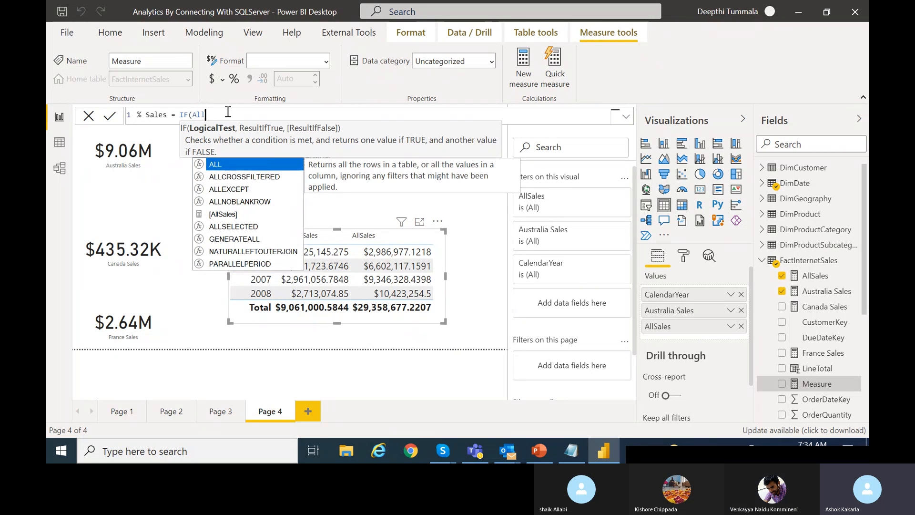
left_click(222, 215)
left_click(222, 216)
type(">0")
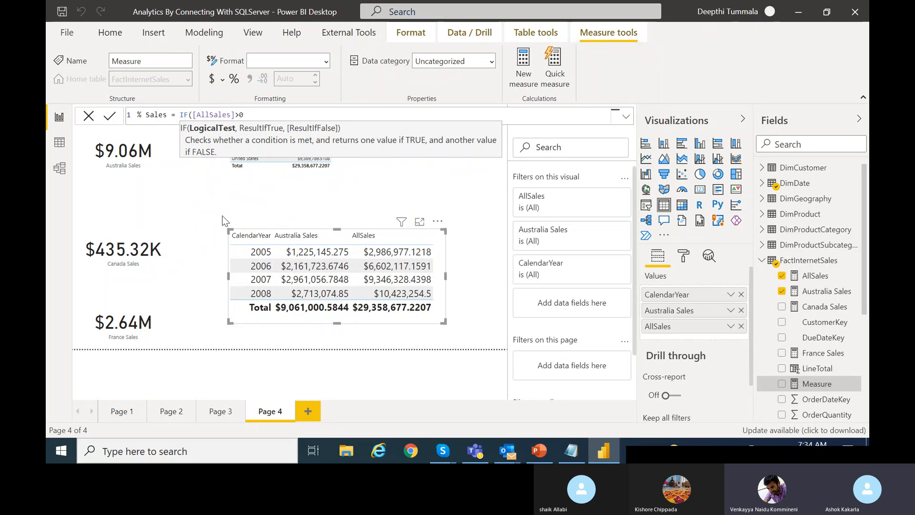
type(",")
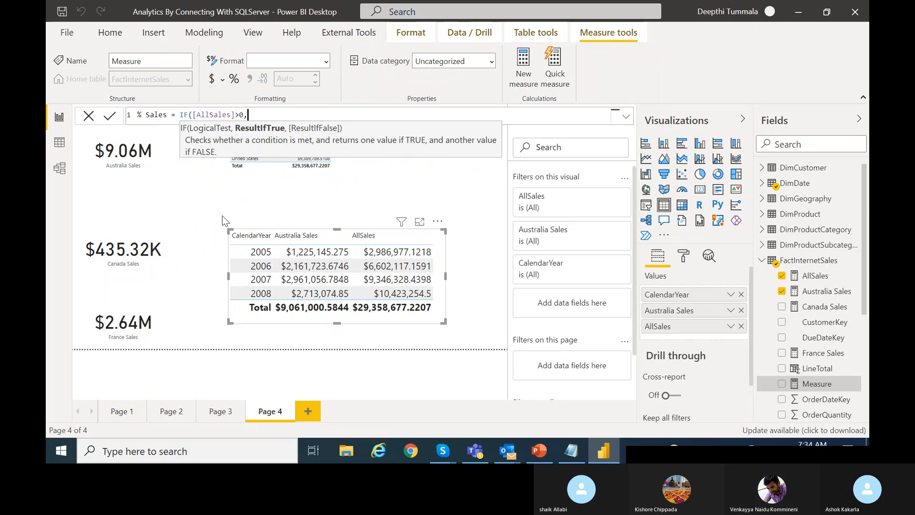
- Complete the IF with [Australia Sales]/[AllSales] as the true result and 0 as the false result, and commit the measure
type("Aus")
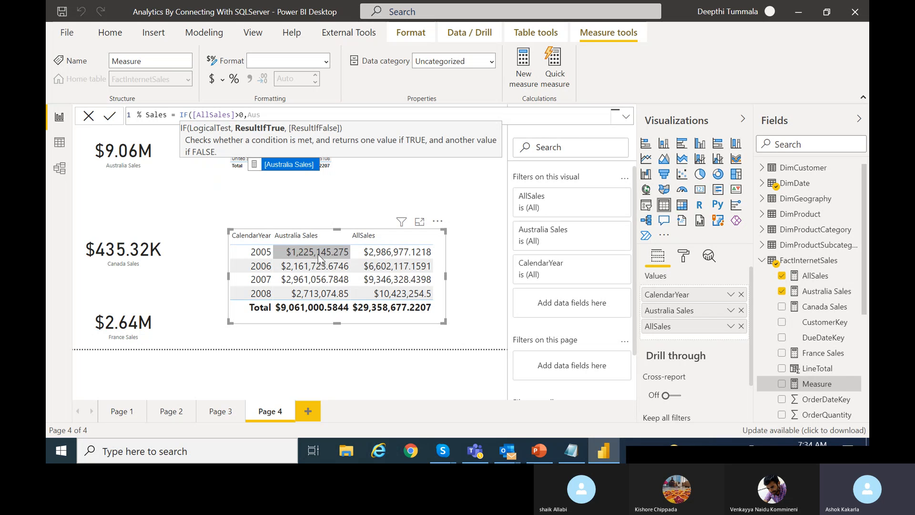
left_click(291, 165)
type("/")
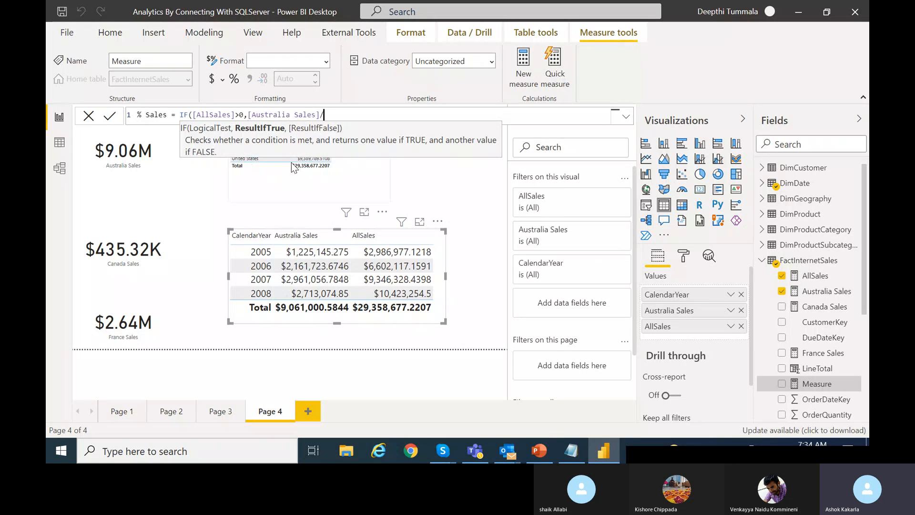
type("All")
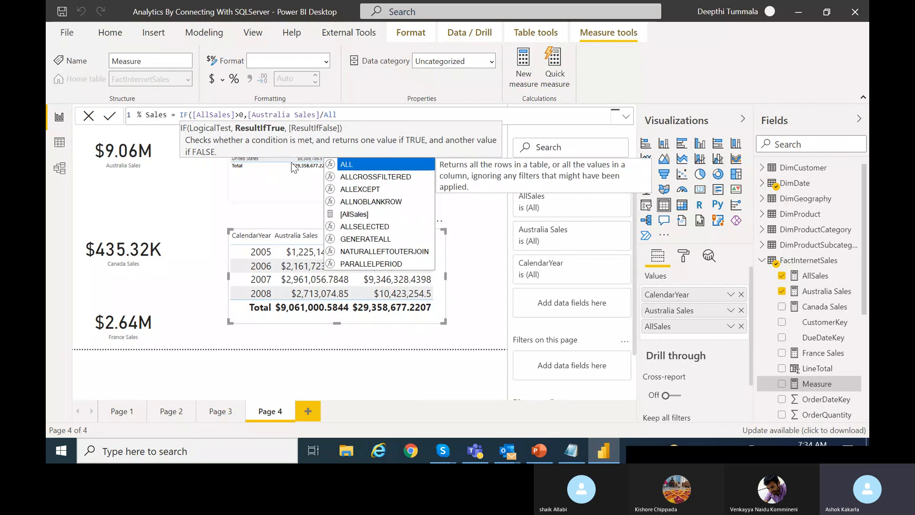
left_click(362, 215)
type(",0)")
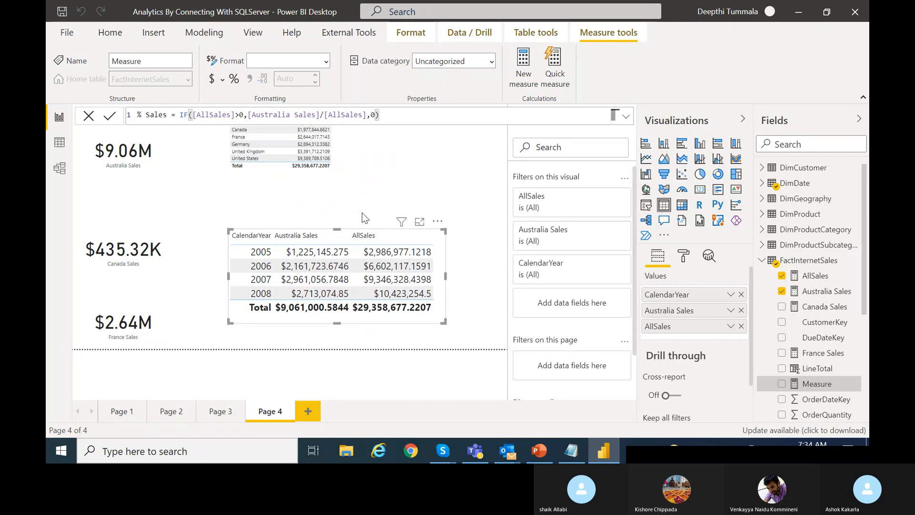
left_click(111, 117)
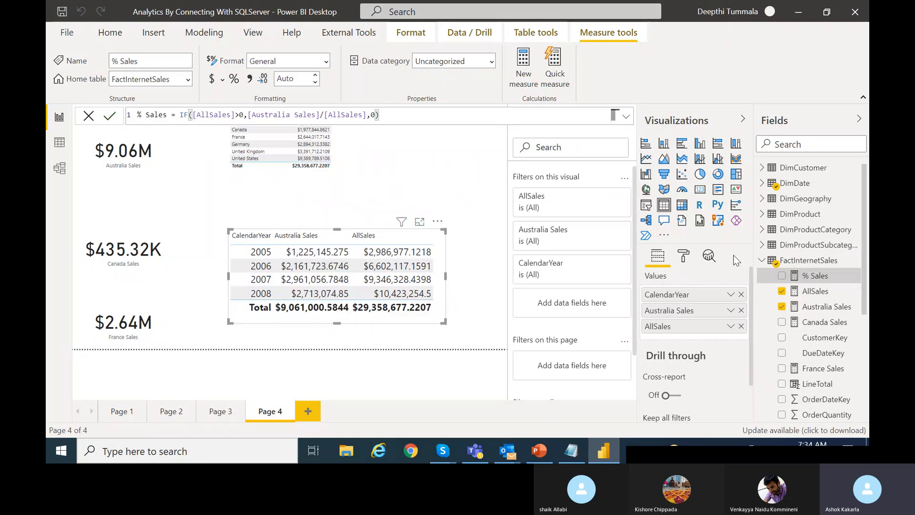
- Add the % Sales measure to the CalendarYear table and enlarge the table to show all its columns and rows
left_click_drag(800, 275, 673, 331)
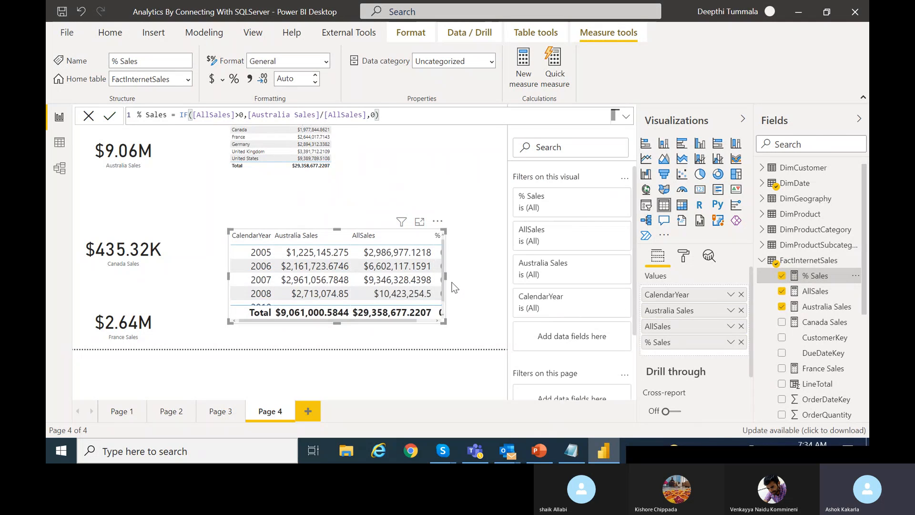
left_click_drag(446, 280, 493, 287)
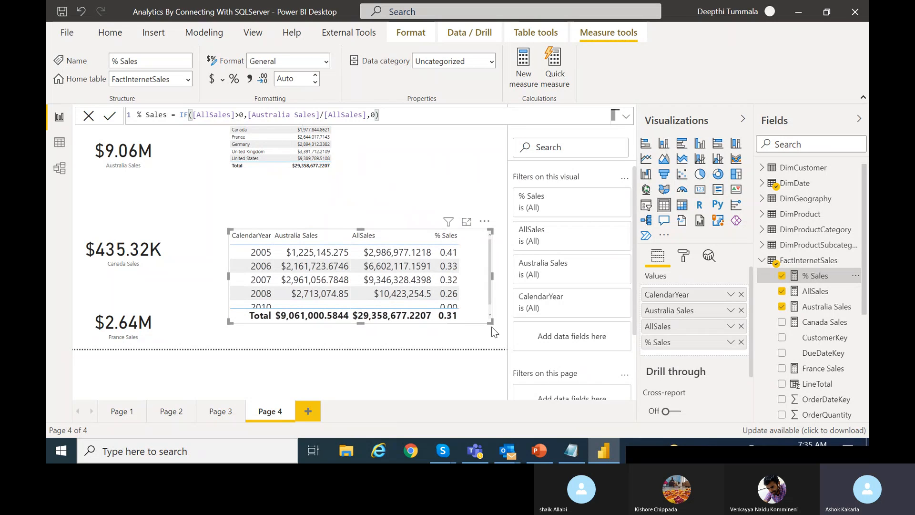
left_click_drag(490, 322, 487, 341)
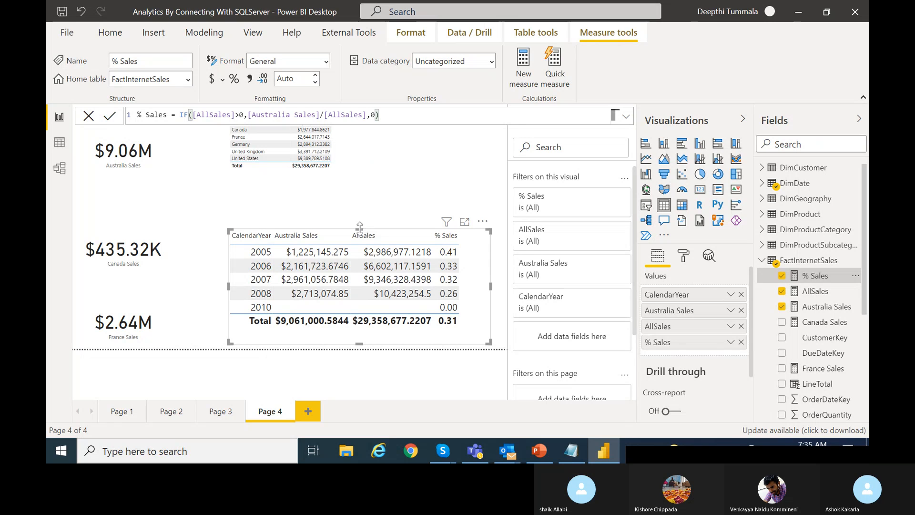
left_click_drag(362, 226, 337, 198)
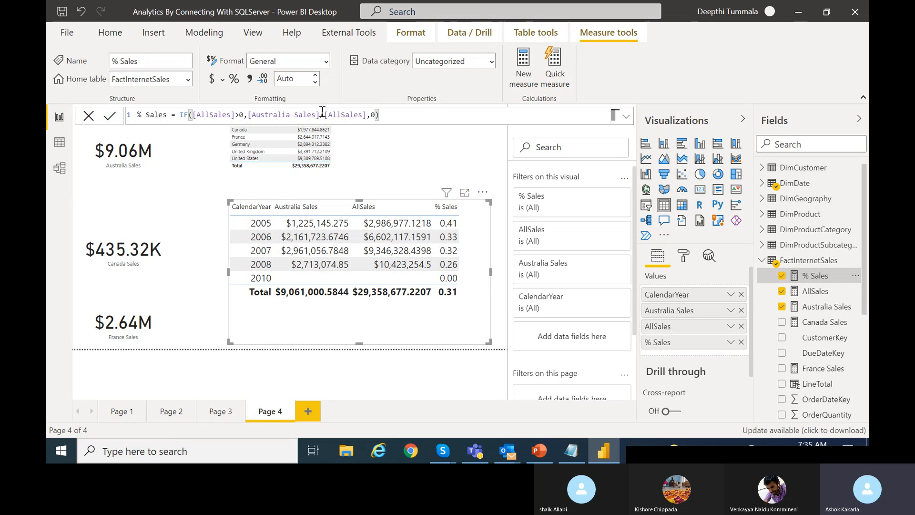
- Change the true result of % Sales to ([Australia Sales]-[AllSales])/[Australia Sales], commit it and format the measure as a percentage
left_click(324, 114)
type("(")
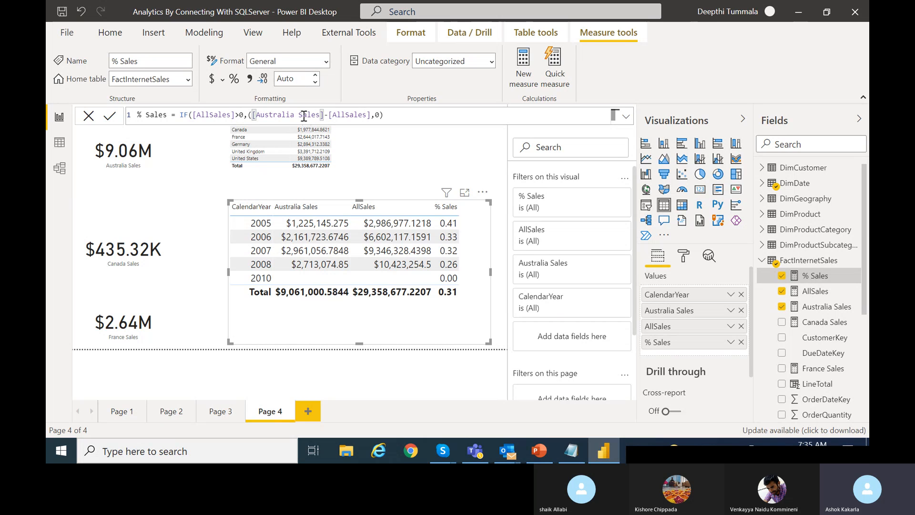
left_click(371, 115)
type(")/")
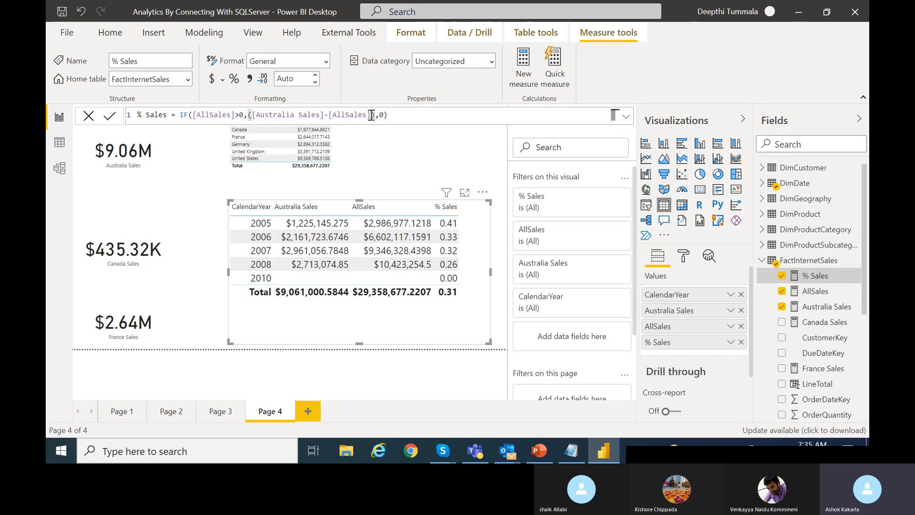
type("Au")
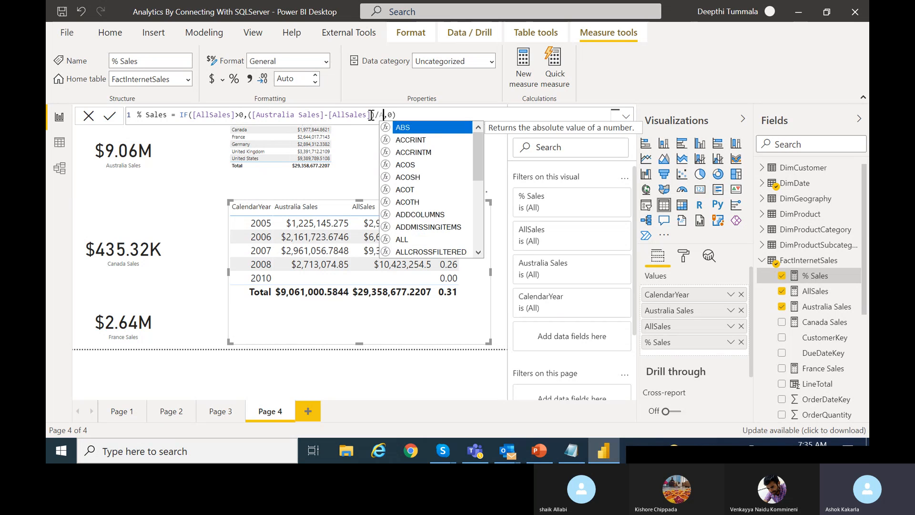
left_click(412, 129)
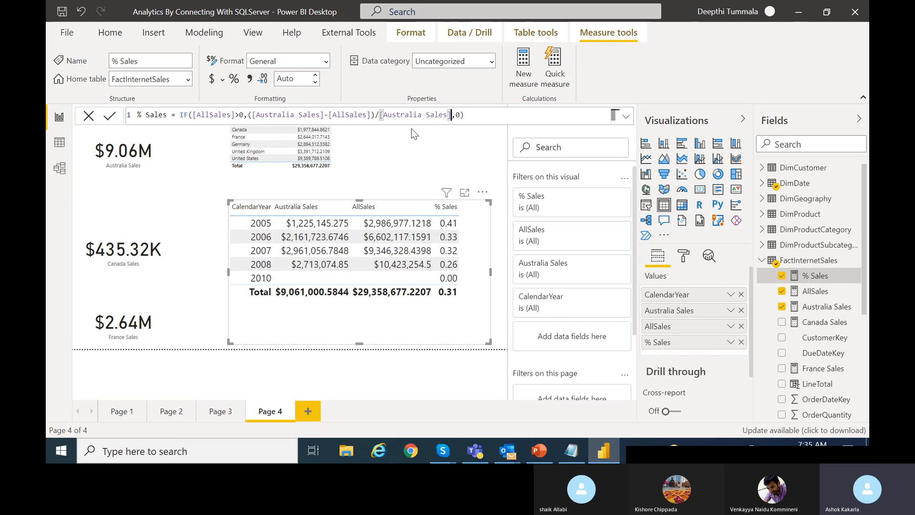
left_click(109, 117)
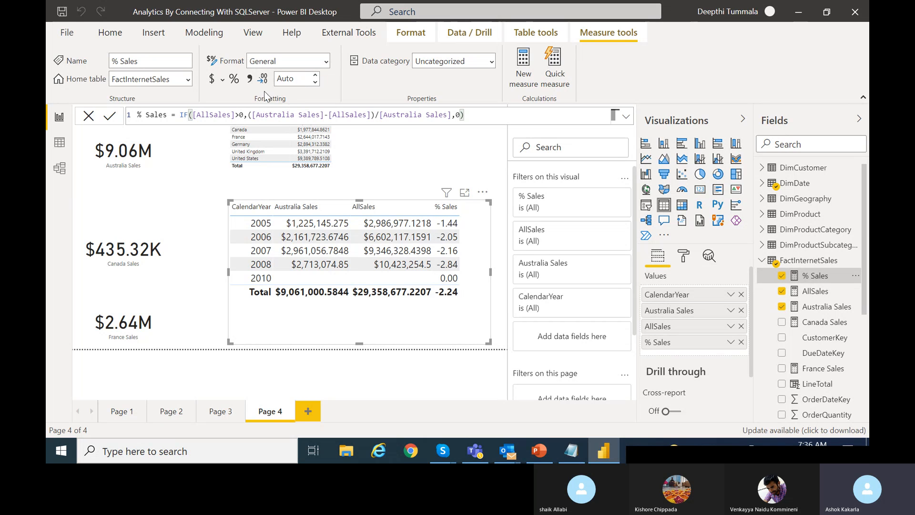
left_click(233, 79)
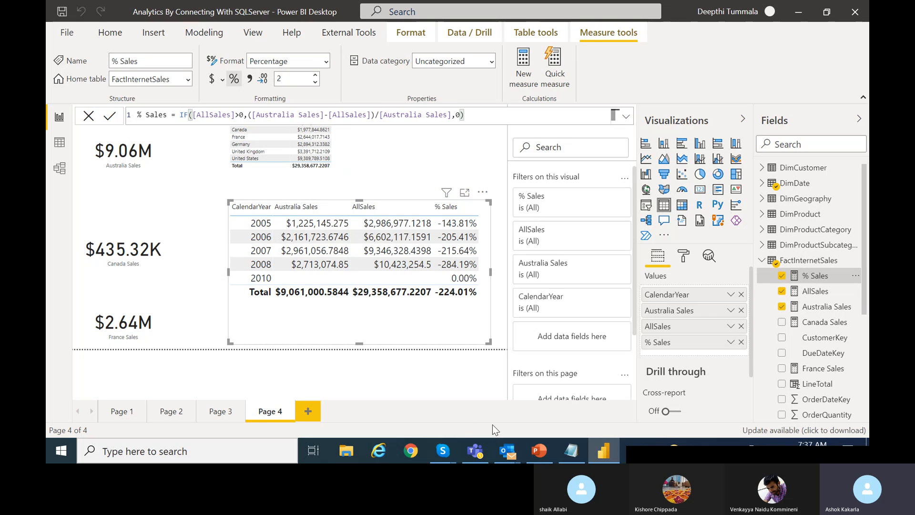
- Rename report Page 1 as Book Marks
left_click(220, 412)
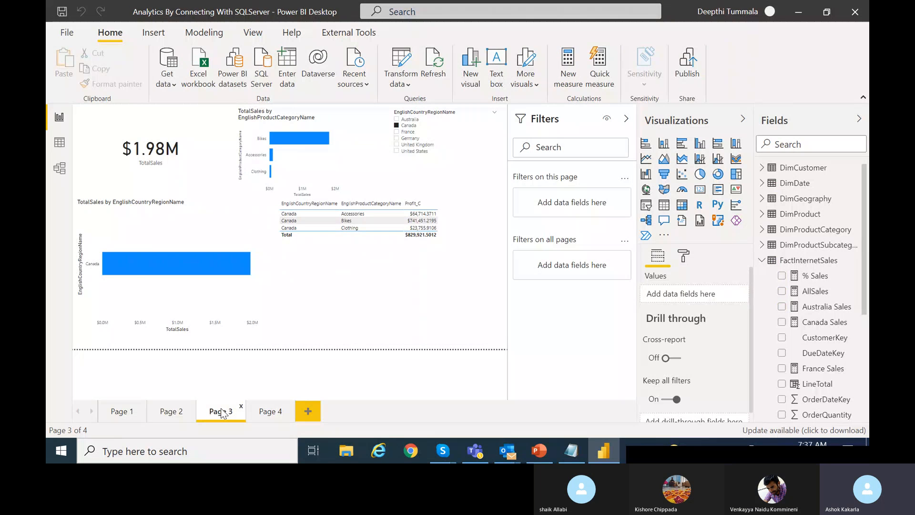
left_click(132, 413)
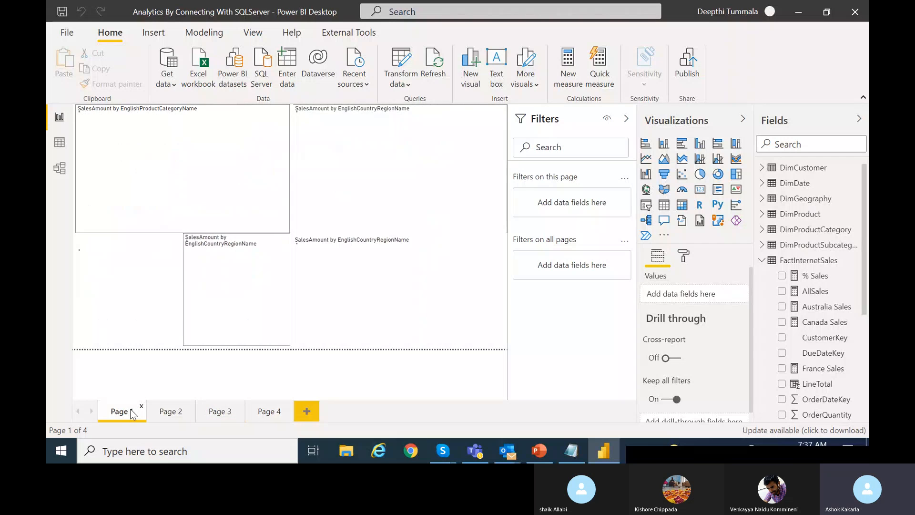
double_click(132, 412)
type("Book Mar")
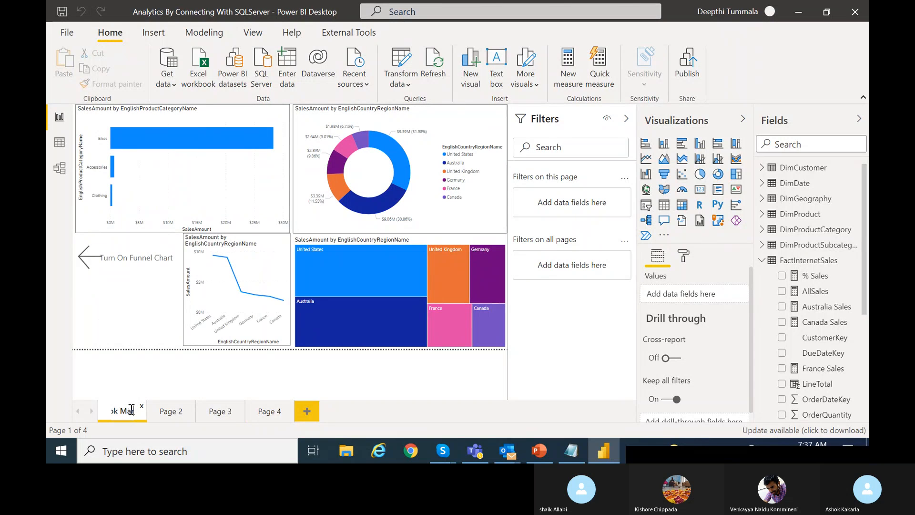
type("ks")
- Rename report Page 2 as Age Groups
left_click(167, 416)
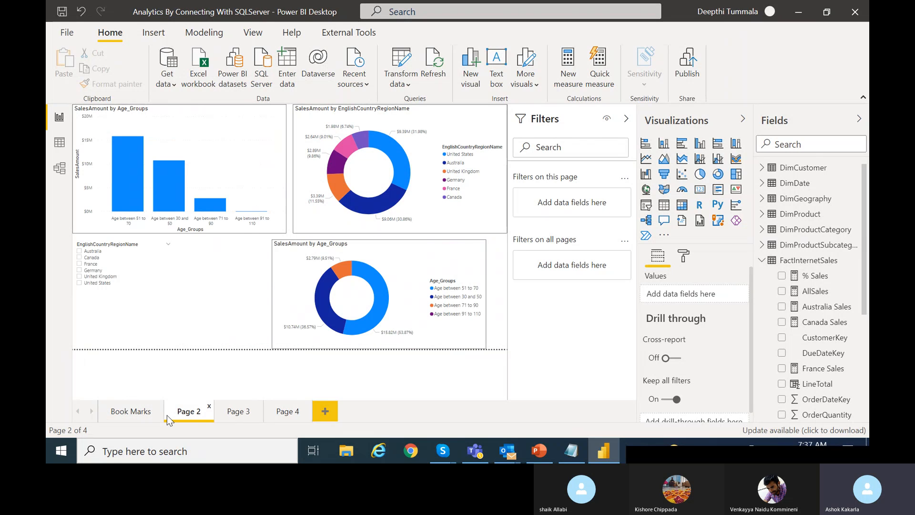
double_click(167, 415)
type("Age Gro")
type("ups")
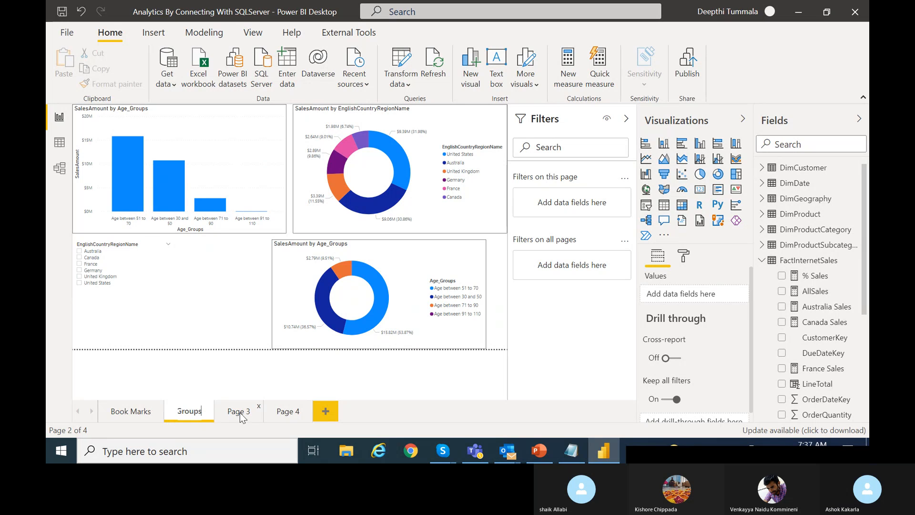
- Rename report Page 3 as Calculate
left_click(239, 413)
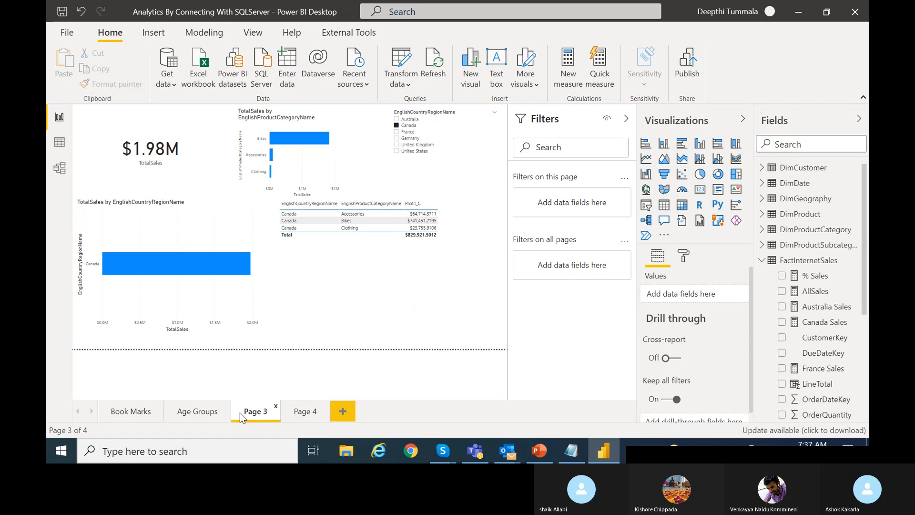
double_click(245, 414)
type("Cal")
type("culate")
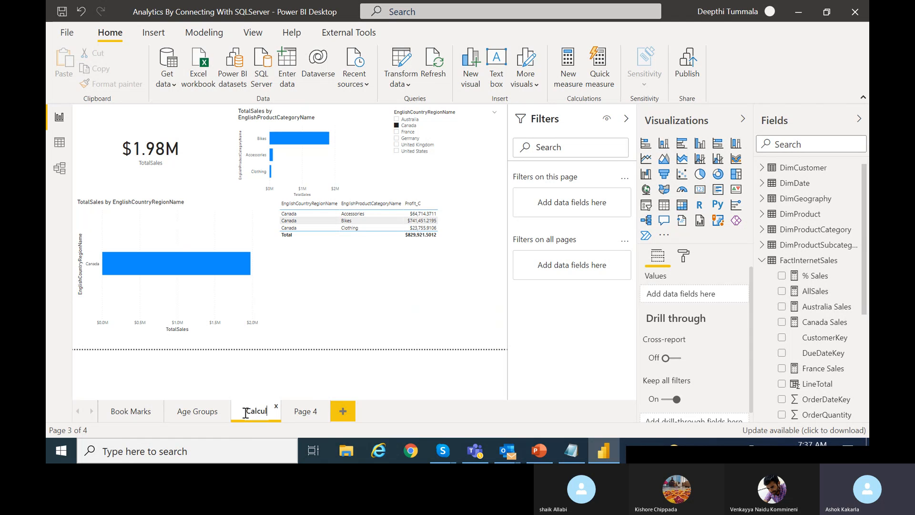
key("Return")
- Rename report Page 4 as Measures
left_click(305, 412)
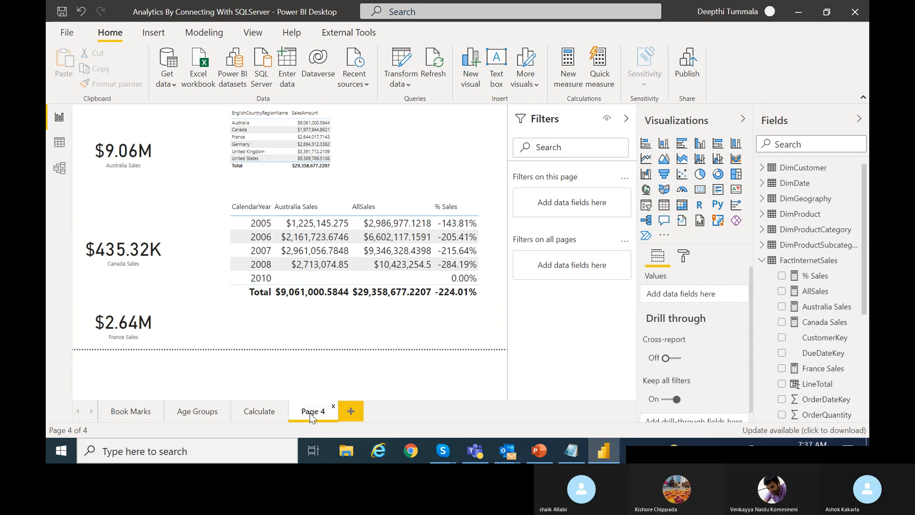
double_click(310, 412)
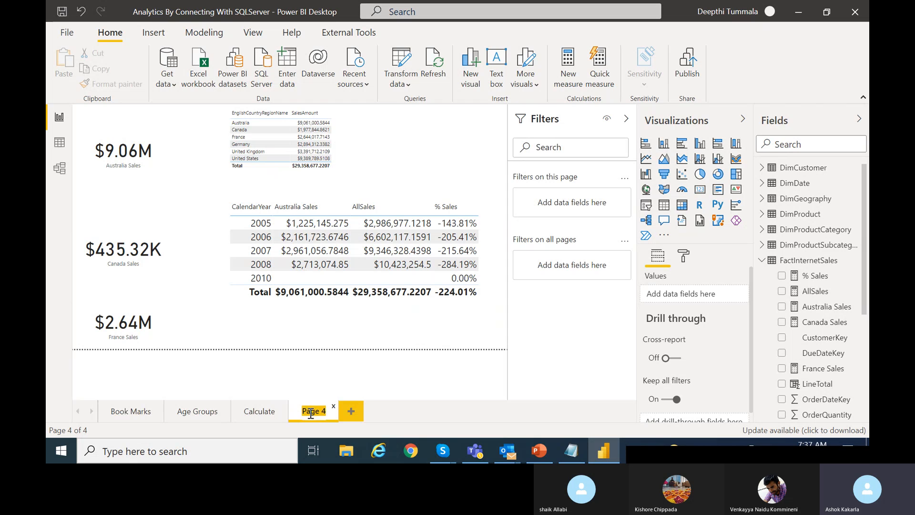
type("Measures")
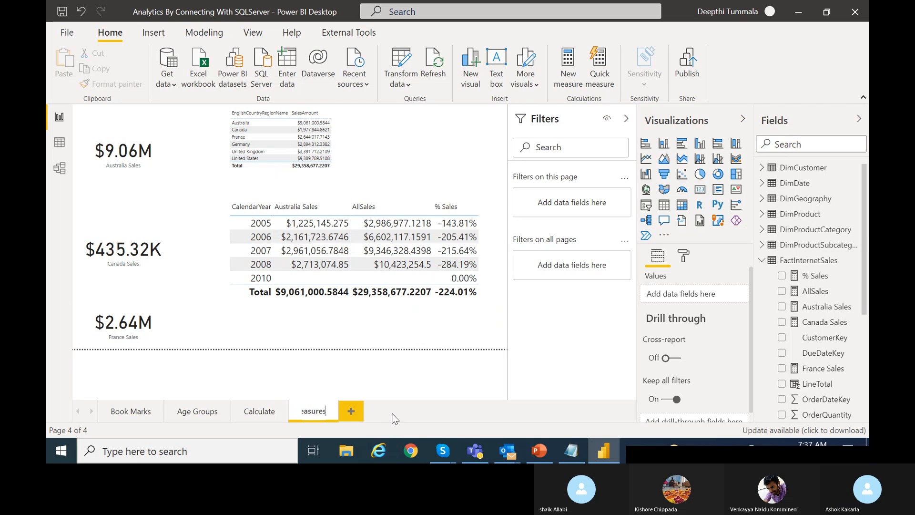
key("Return")
- Add a new report page and name it TOTALMTD_TOTALQTD_TOTALYTD
left_click(359, 412)
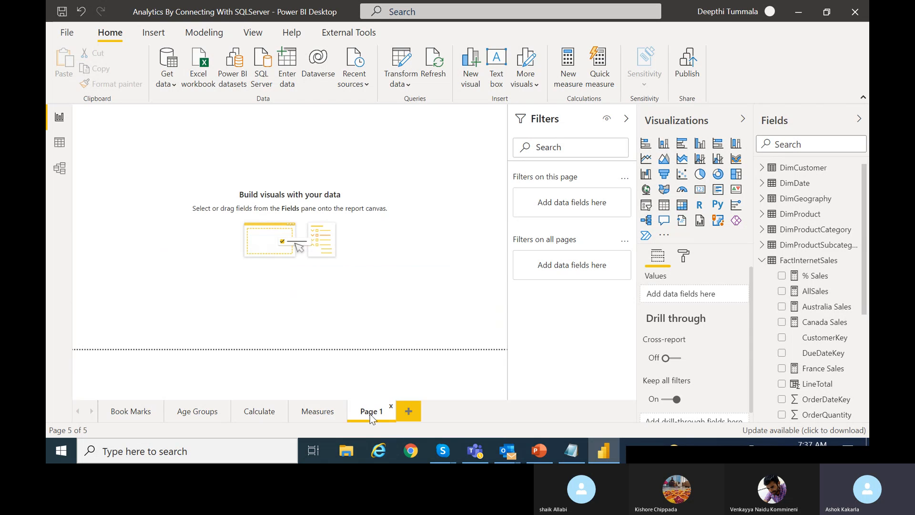
double_click(371, 415)
type("DA")
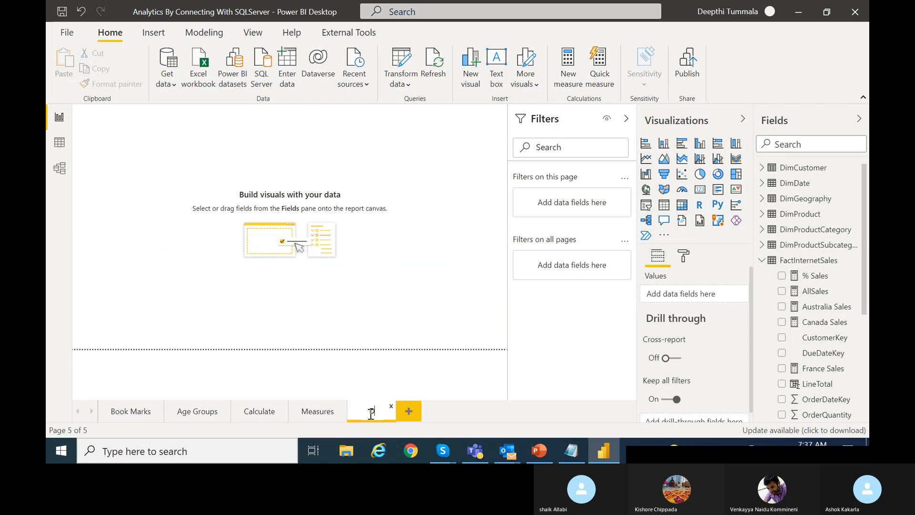
key("BackSpace")
key("BackSpace")
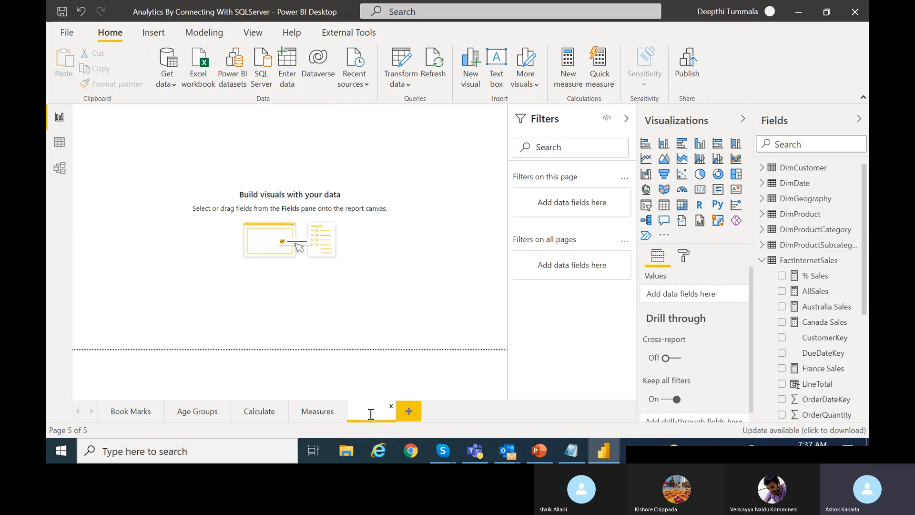
type("TOTAL")
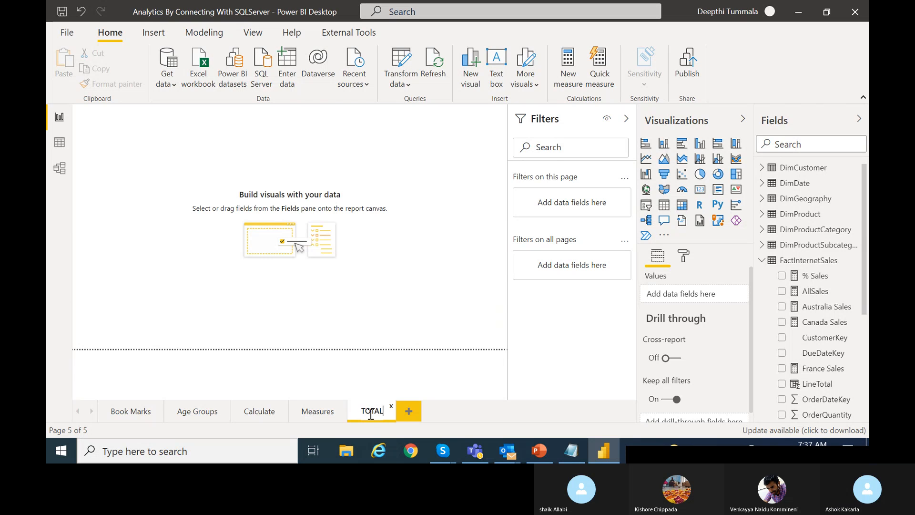
type("_MTD")
type("_TQ")
type("TAL")
type("D")
type("_TO")
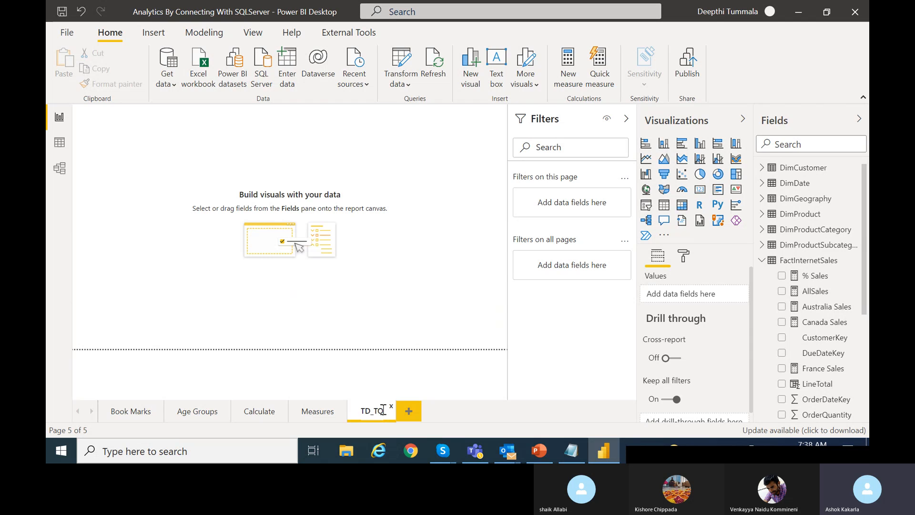
type("TALYTD")
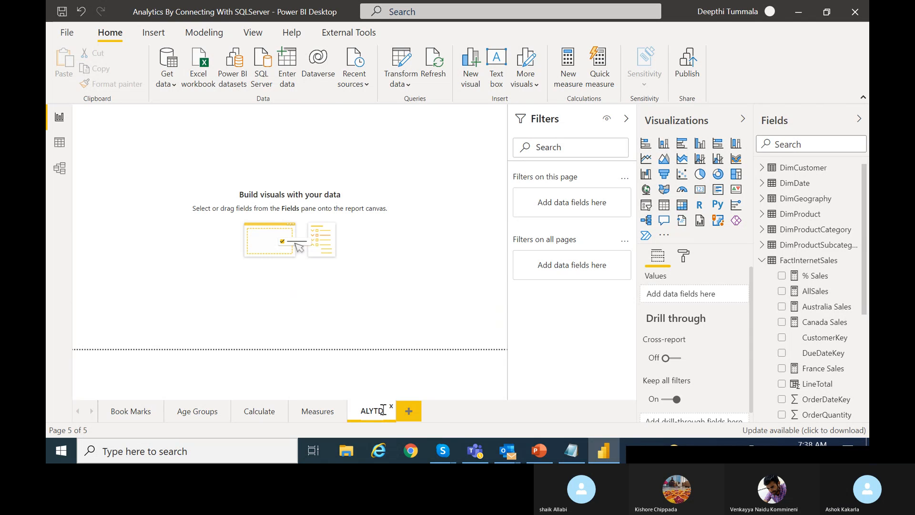
left_click(447, 410)
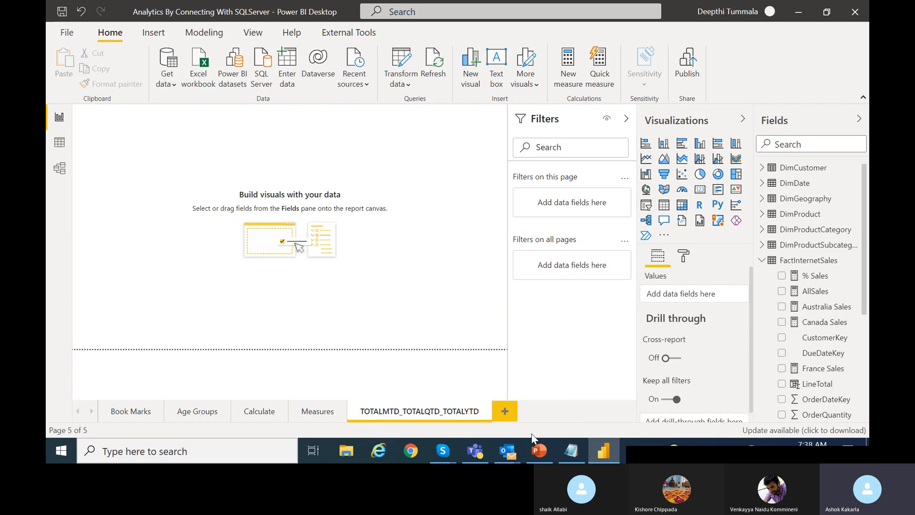
- Switch to the Power Query notes in Notepad, highlight TOTALMTD,TOTALQTD,TOTALYTD for review, and return to Power BI Desktop
left_click(562, 447)
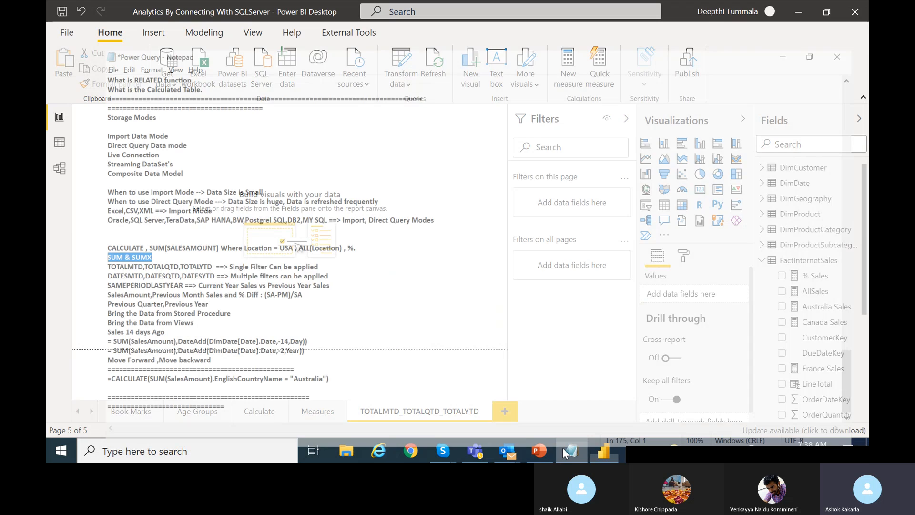
left_click(80, 239)
left_click(112, 238)
double_click(112, 238)
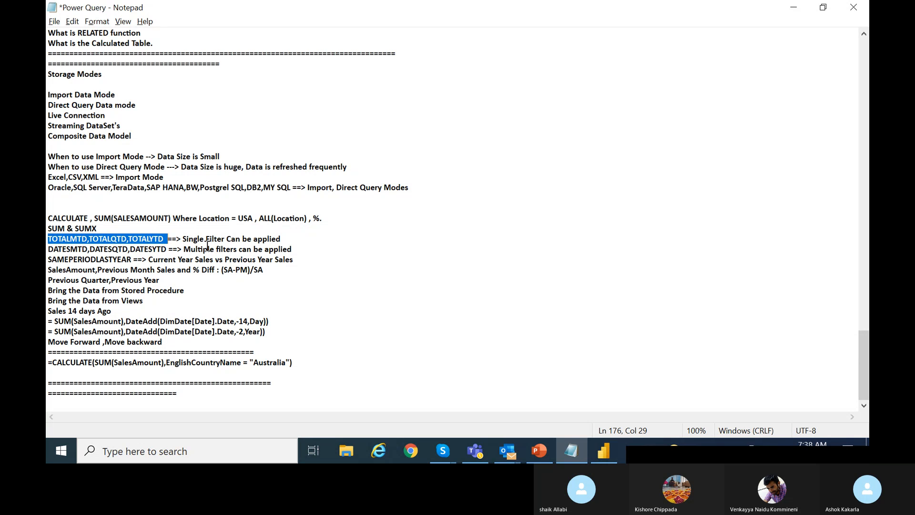
left_click(791, 11)
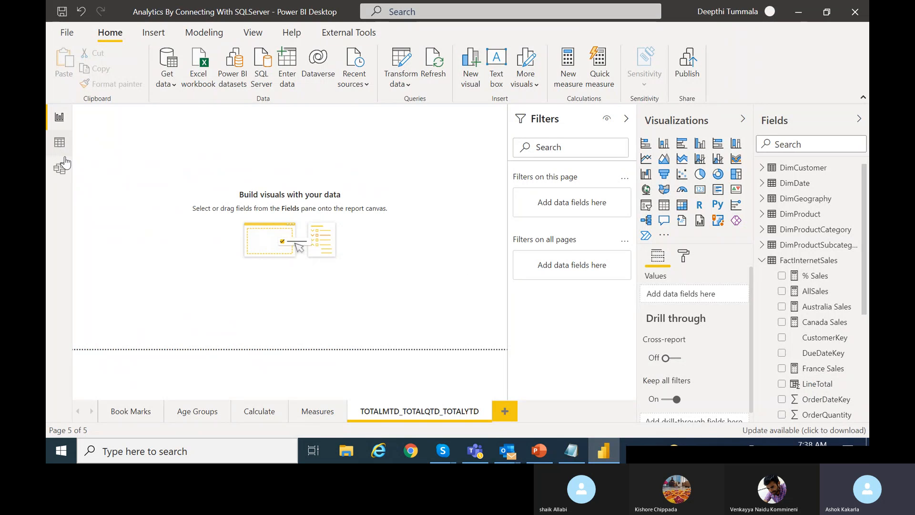
- Examine the relationships between the FactInternetSales and DimDate tables in the data model
left_click(61, 168)
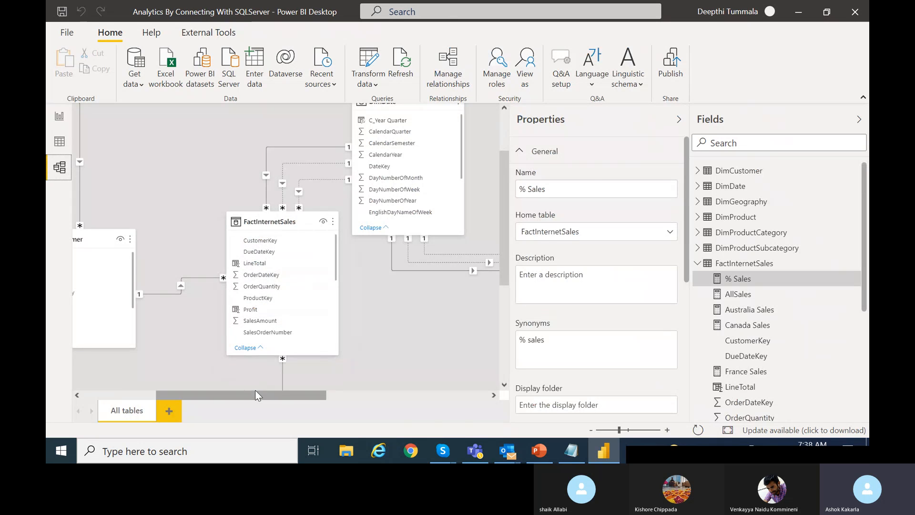
left_click_drag(503, 214, 501, 200)
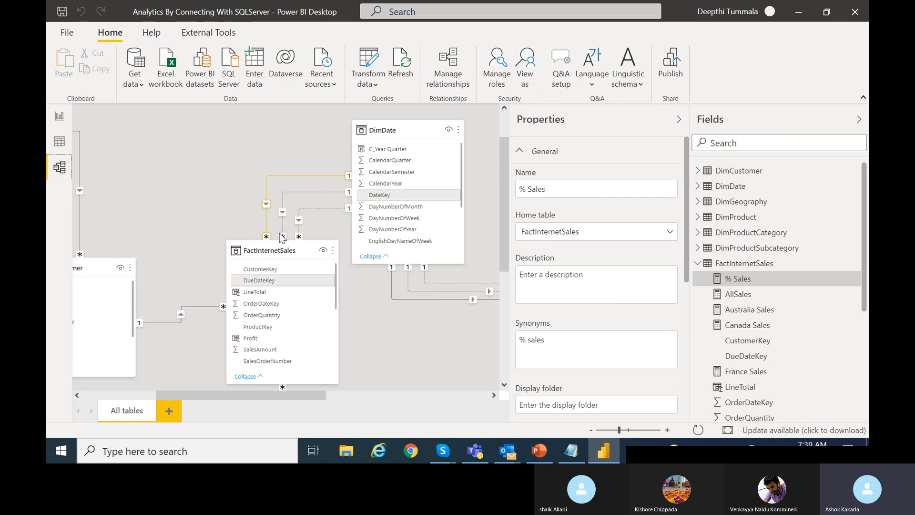
left_click(305, 250)
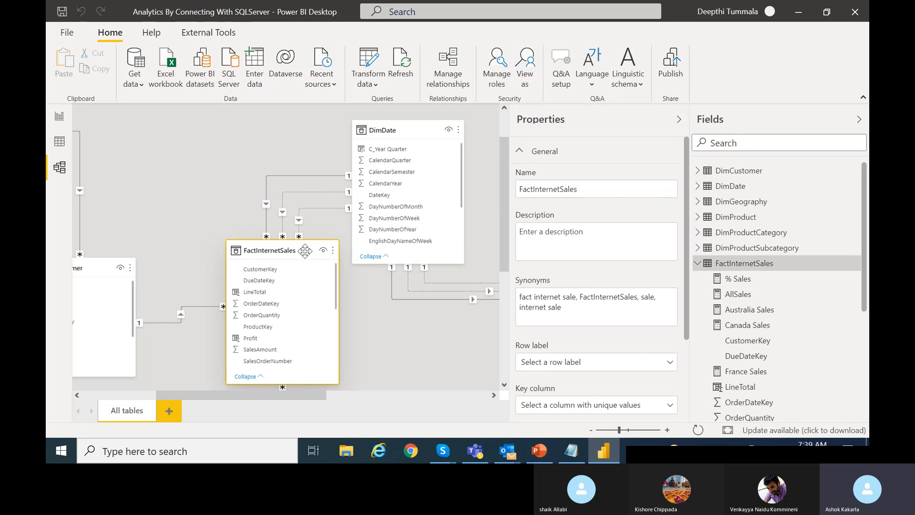
left_click(409, 129)
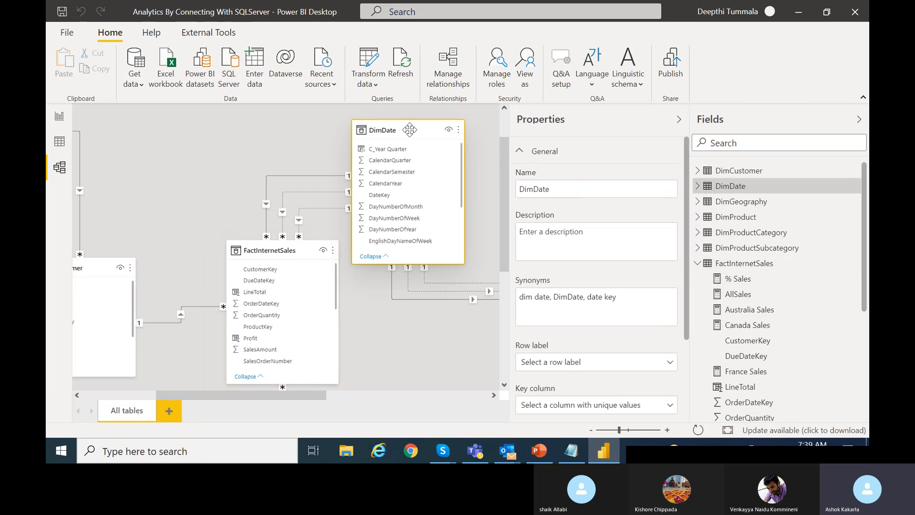
left_click(309, 251)
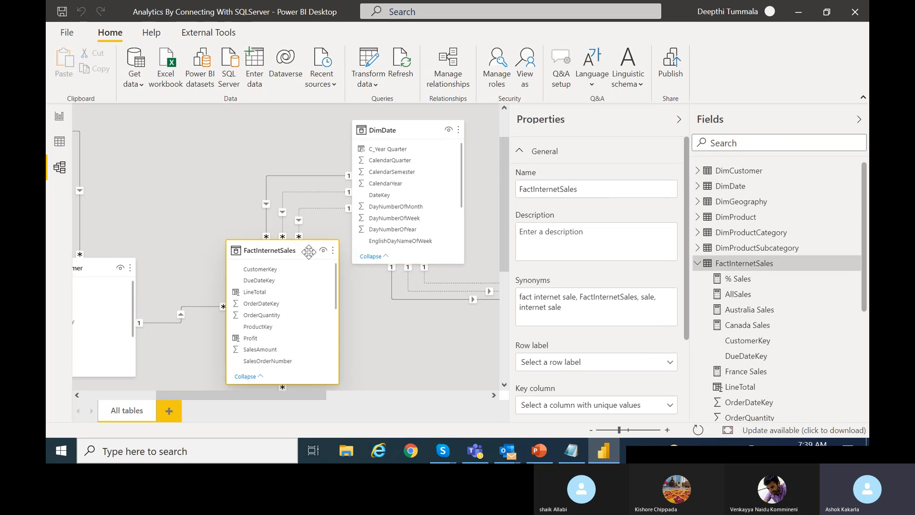
- Collapse the DimDate and DimGeography field lists and display the data rows of the FactInternetSales table
left_click(58, 144)
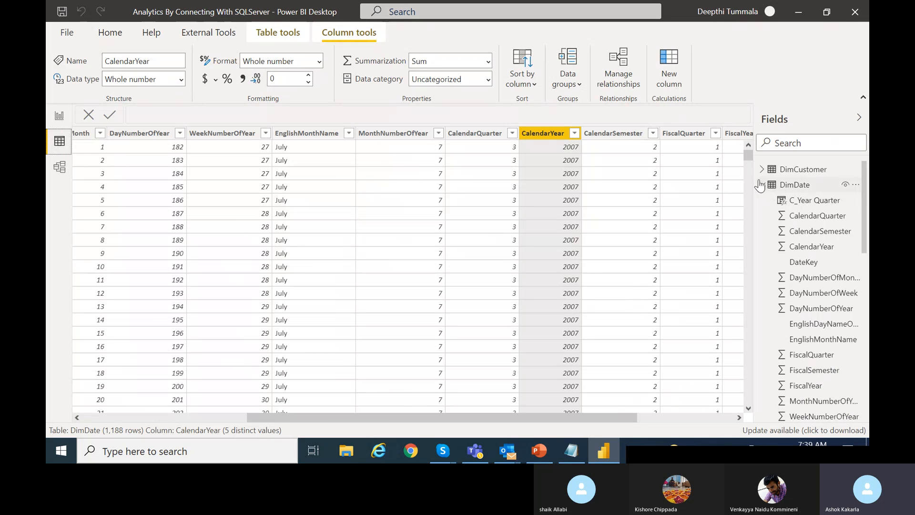
left_click(761, 184)
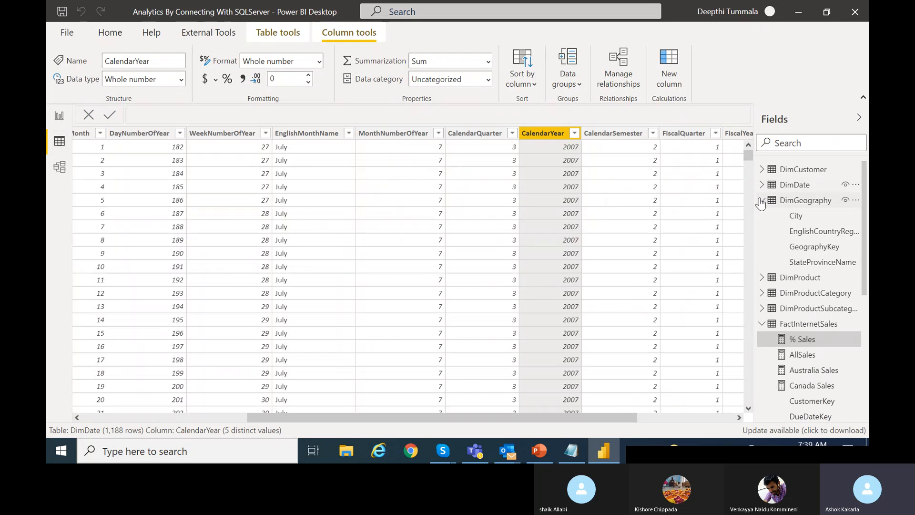
left_click(765, 200)
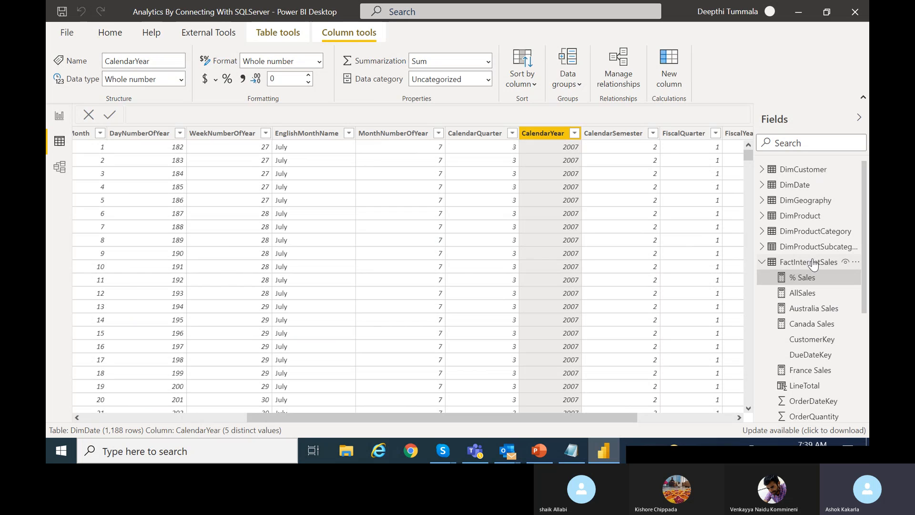
left_click(809, 262)
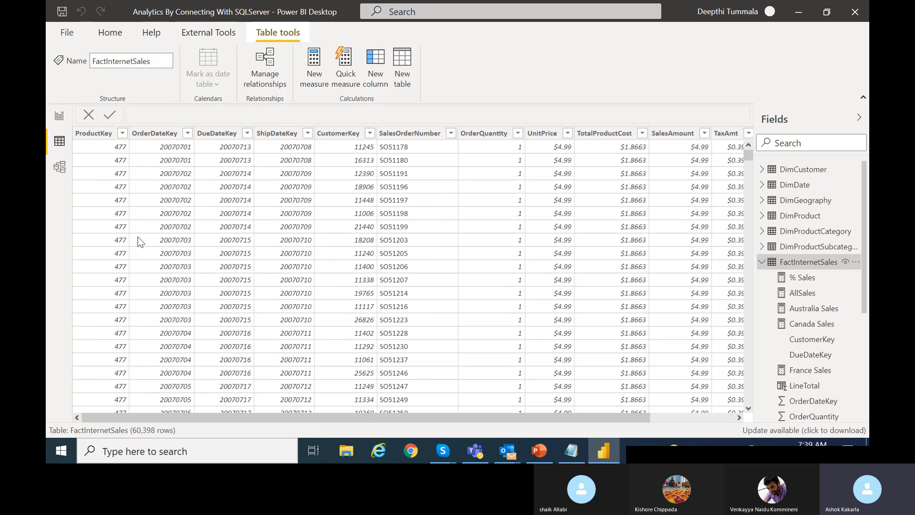
- Return to the report view, open the Power Query Editor and refresh the DimGeography preview
left_click(65, 122)
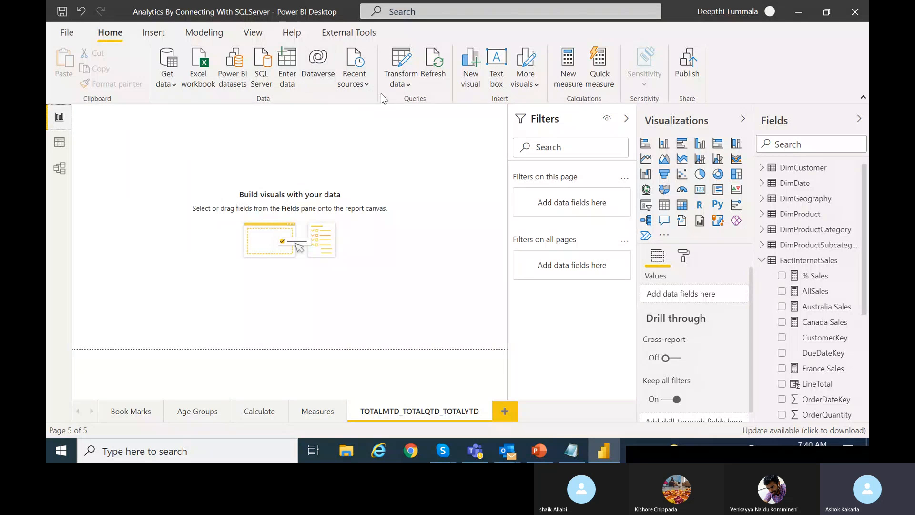
left_click(408, 84)
left_click(419, 106)
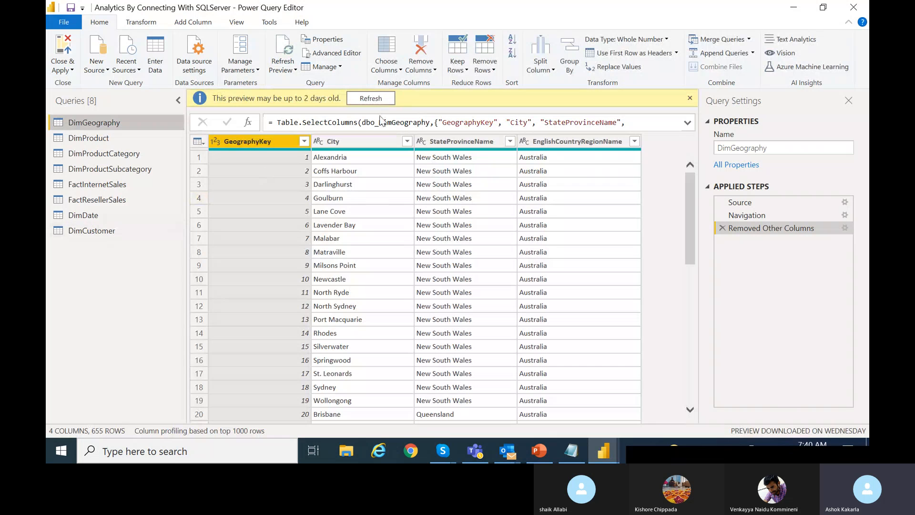
left_click(372, 99)
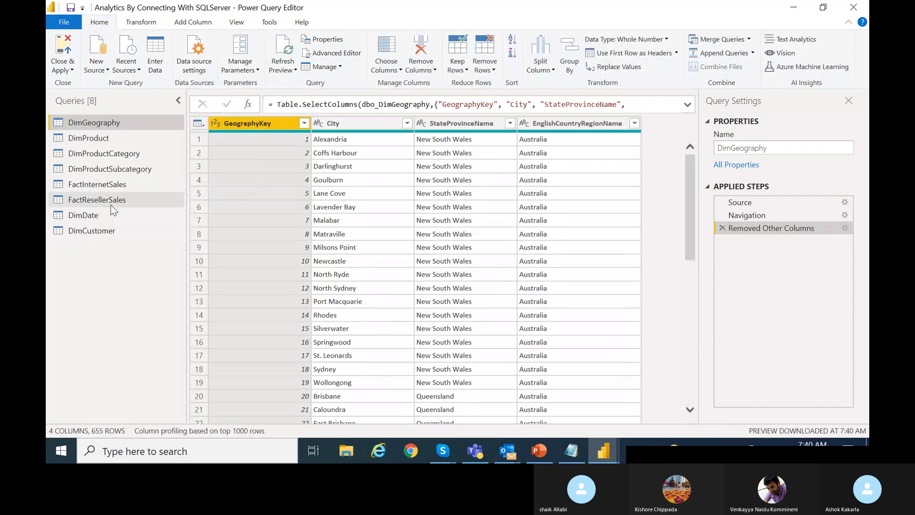
- Review the FactInternetSales query's columns through TaxAmt, and close the Power Query Editor with changes applied
left_click(108, 184)
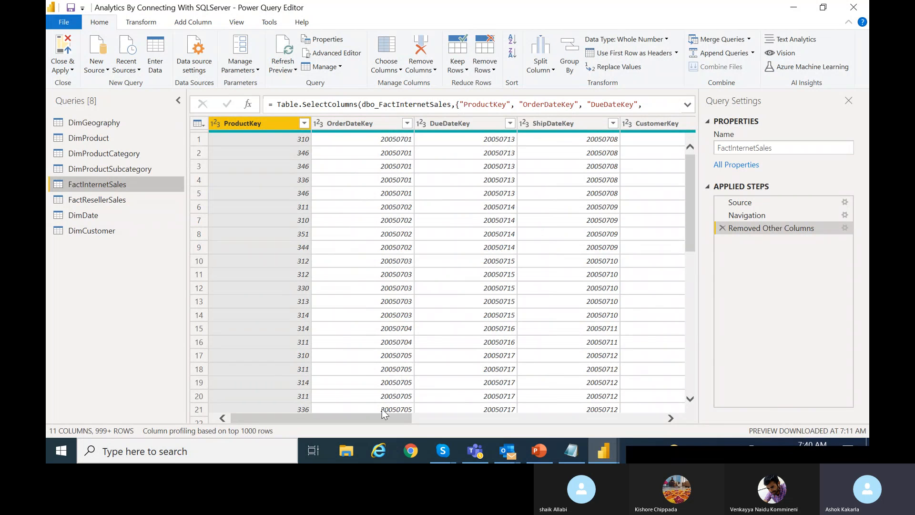
left_click_drag(375, 415, 661, 418)
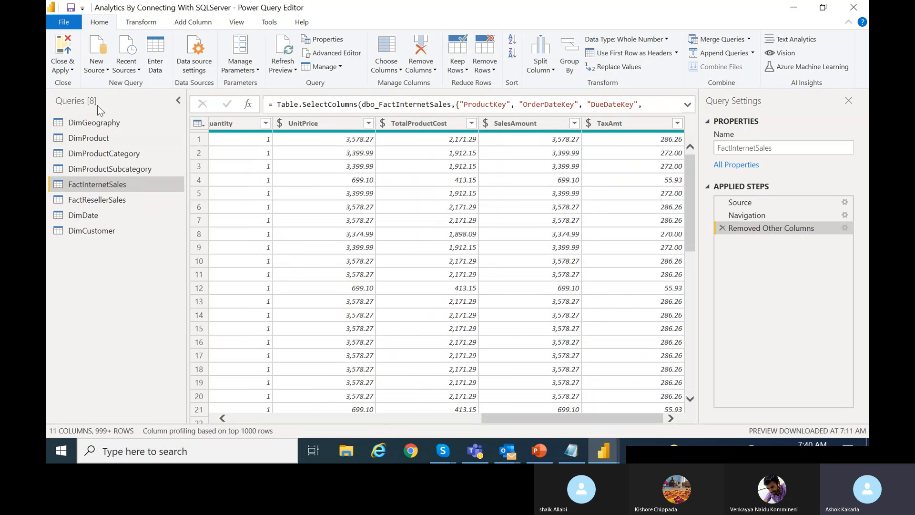
left_click(73, 70)
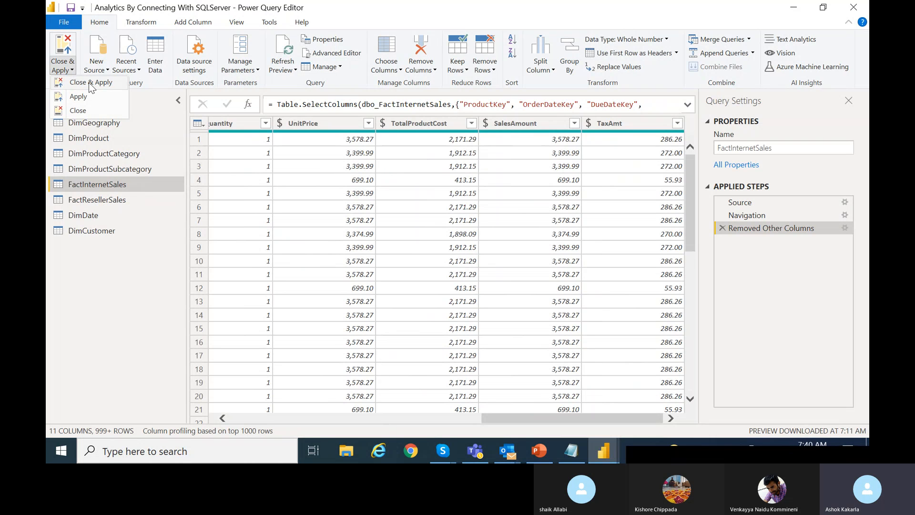
left_click(88, 83)
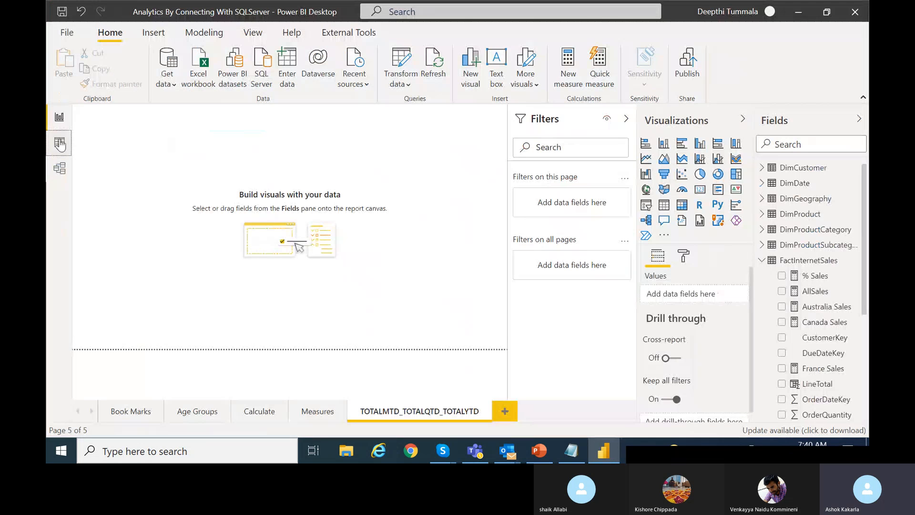
- Display the FactInternetSales rows in the data view, select the SalesAmount column and view the remaining columns through Profit
left_click(59, 142)
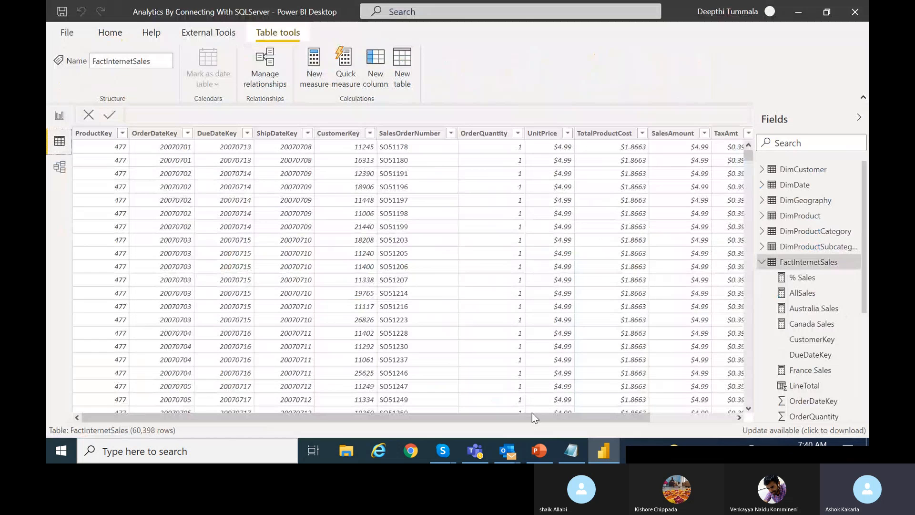
left_click(686, 400)
left_click_drag(622, 419, 744, 412)
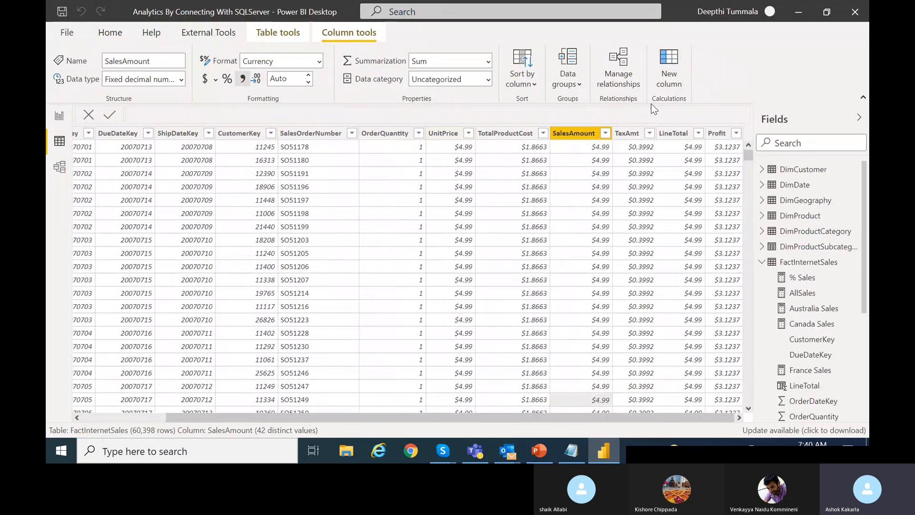
left_click(674, 81)
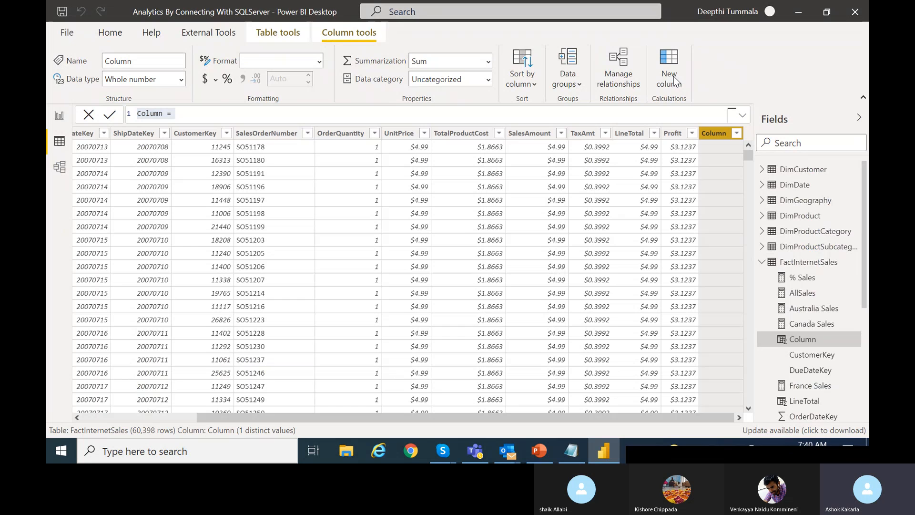
triple_click(147, 112)
type("Date = ")
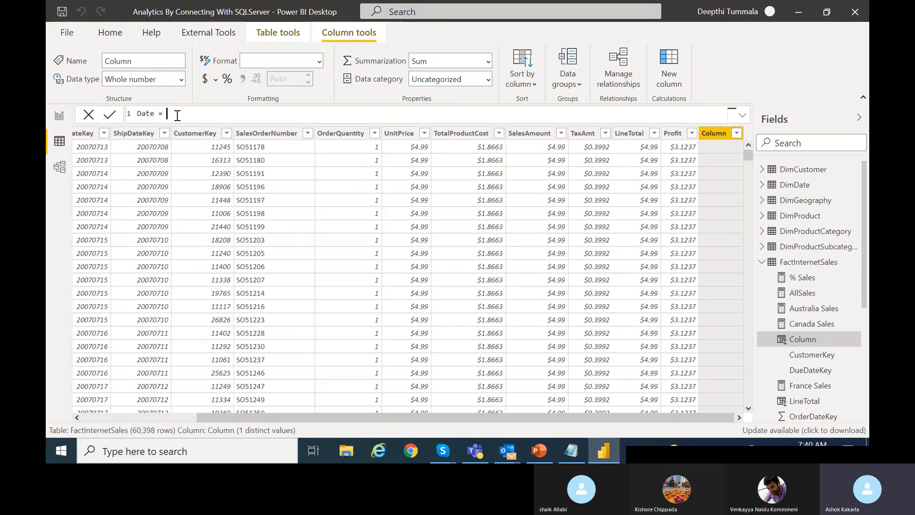
type("LE")
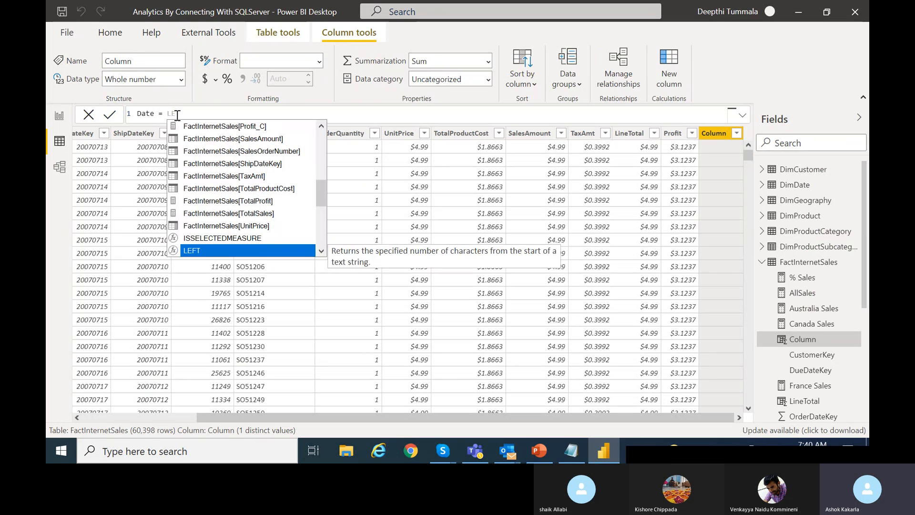
type("FT")
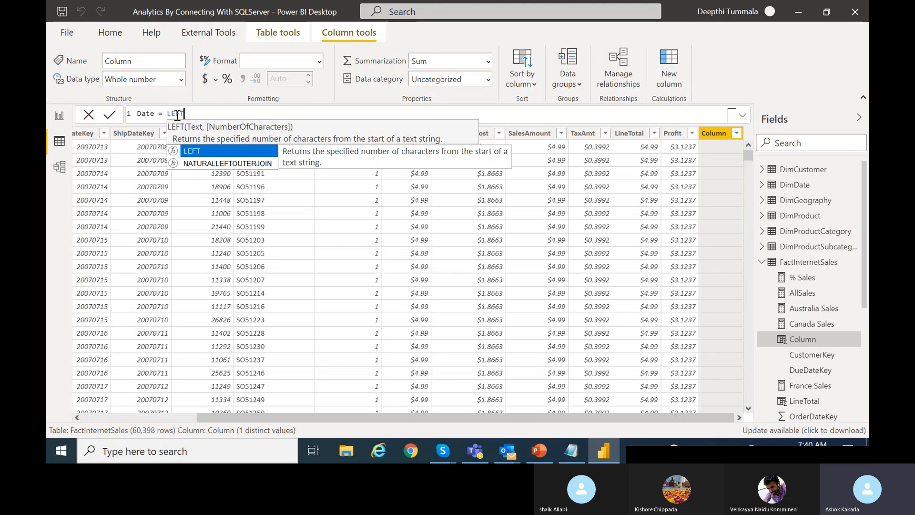
type("(Dim")
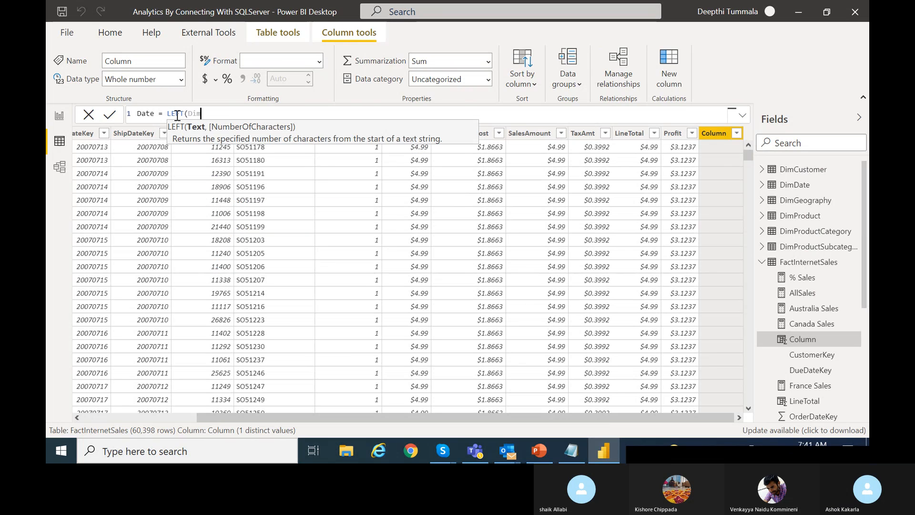
type("Date")
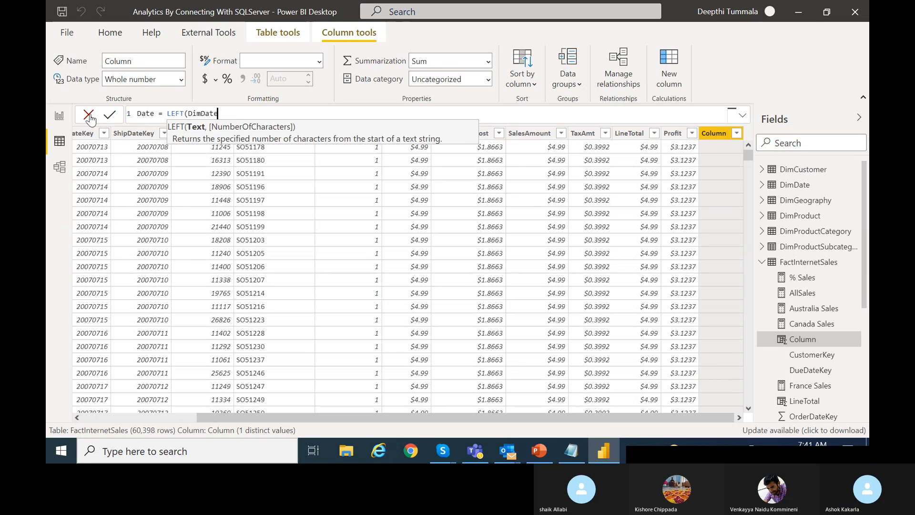
left_click(89, 115)
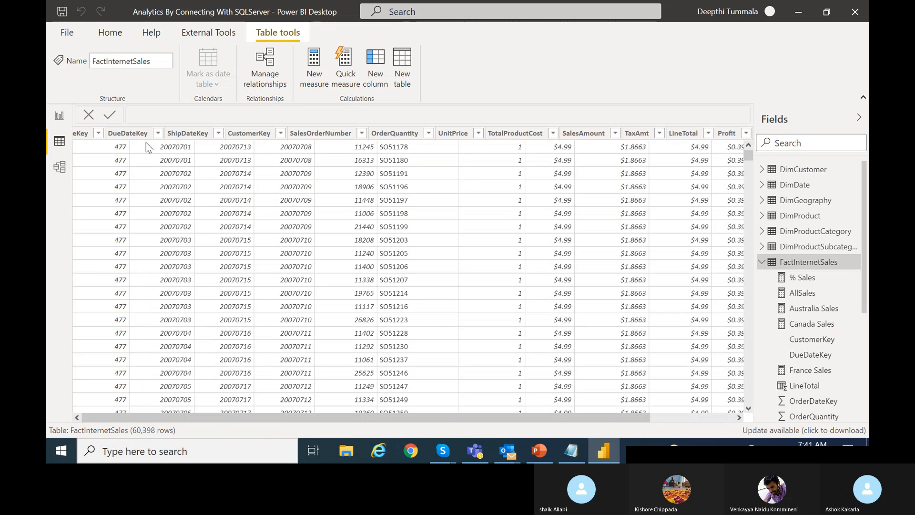
- Return to the report view and select the FactInternetSales table
left_click(59, 116)
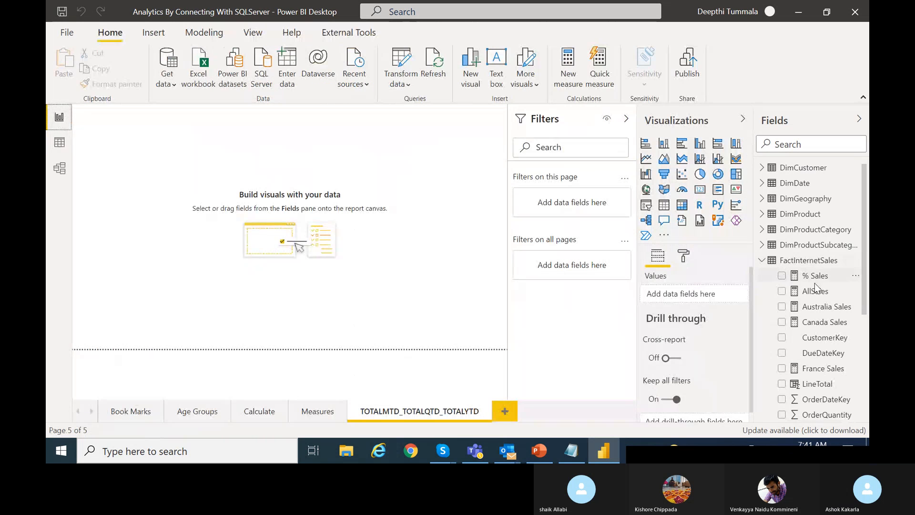
left_click(805, 260)
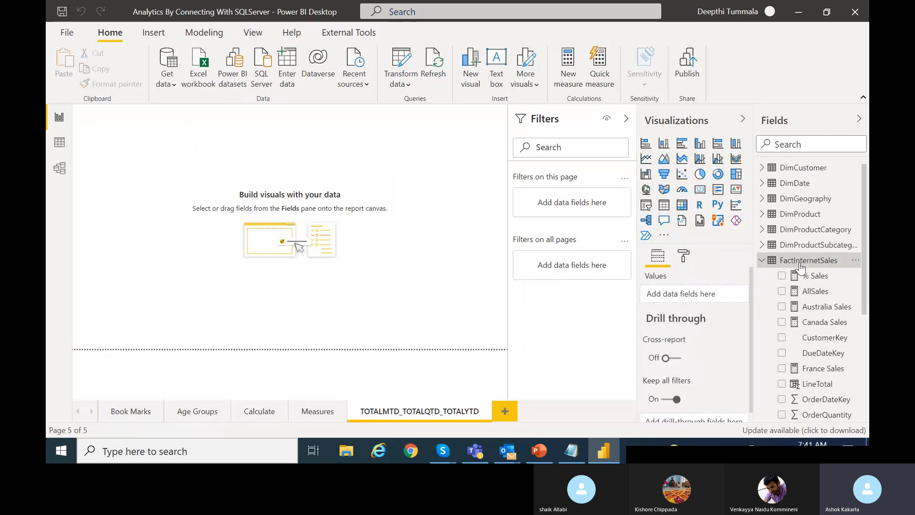
left_click(854, 260)
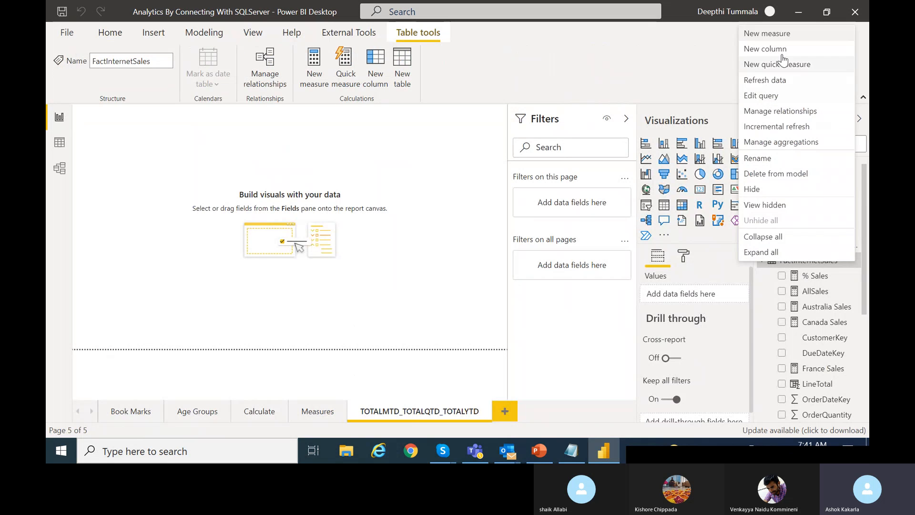
left_click(770, 38)
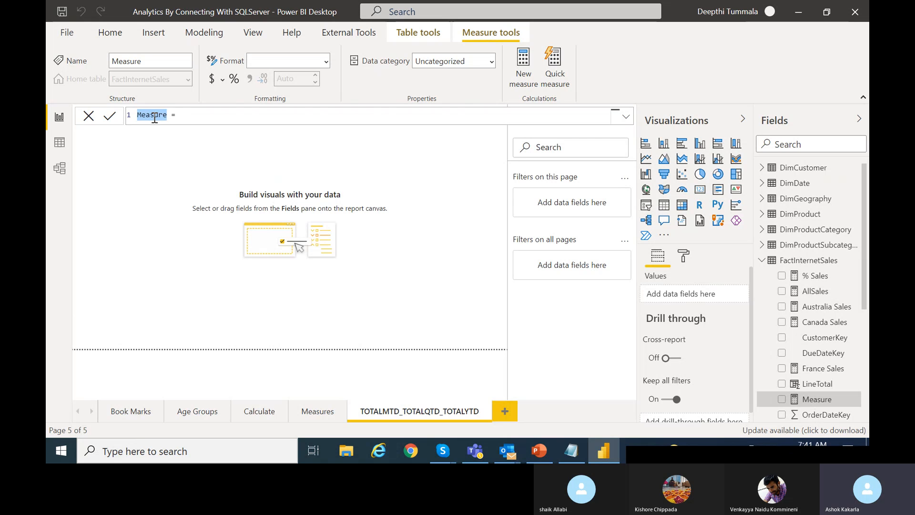
type("Date = LEFT(Dim")
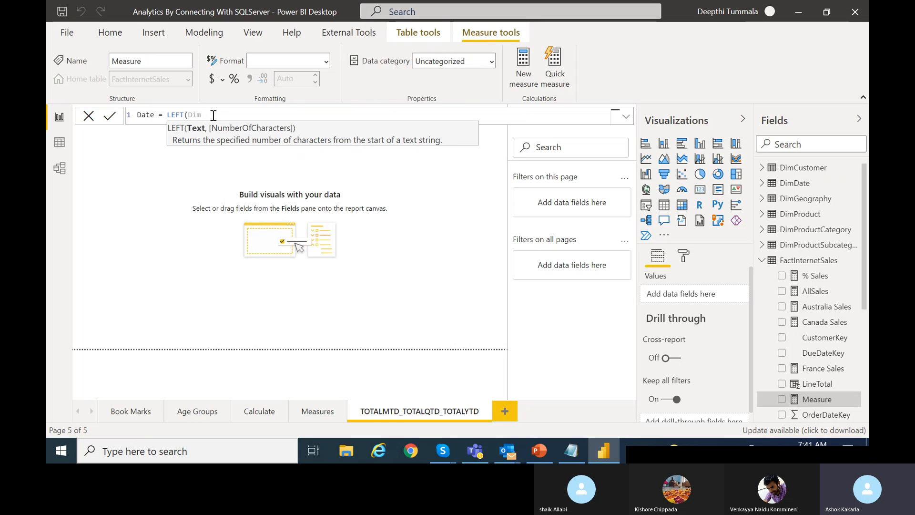
type("D")
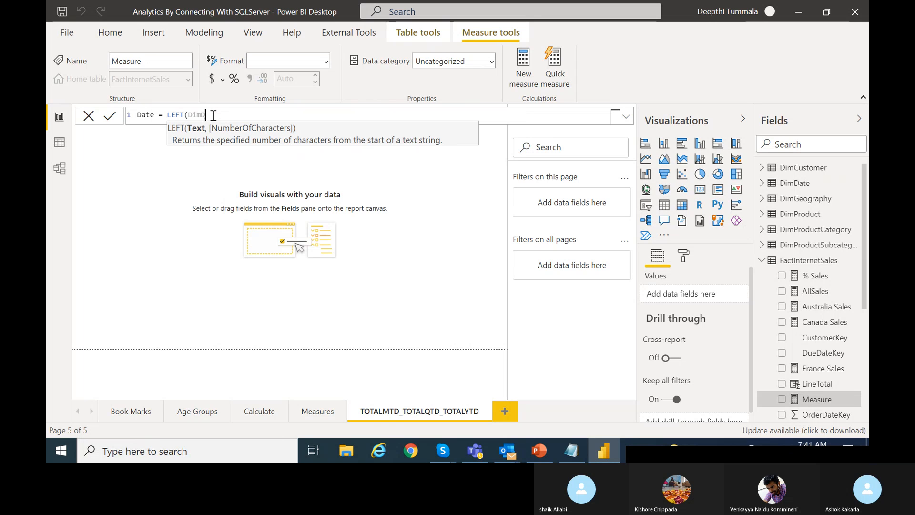
key("BackSpace")
key("BackSpace")
key("BackSpace")
key("BackSpace")
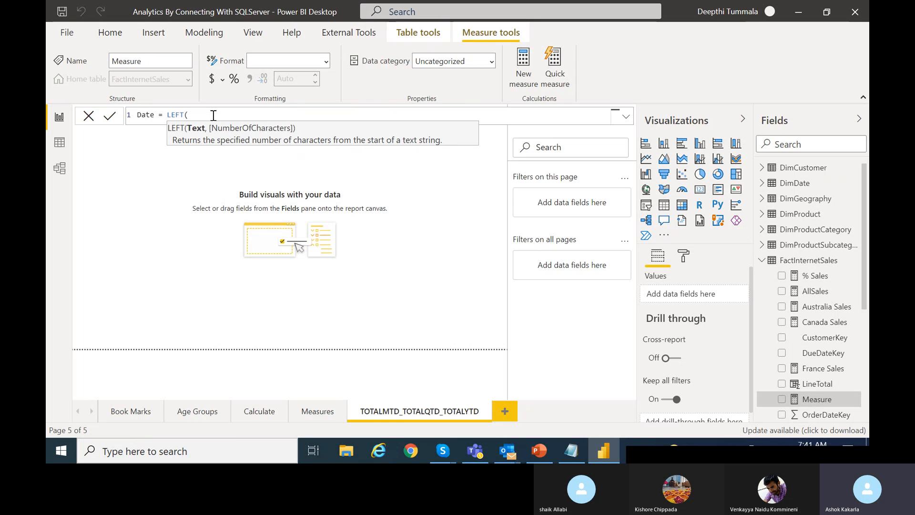
type("D")
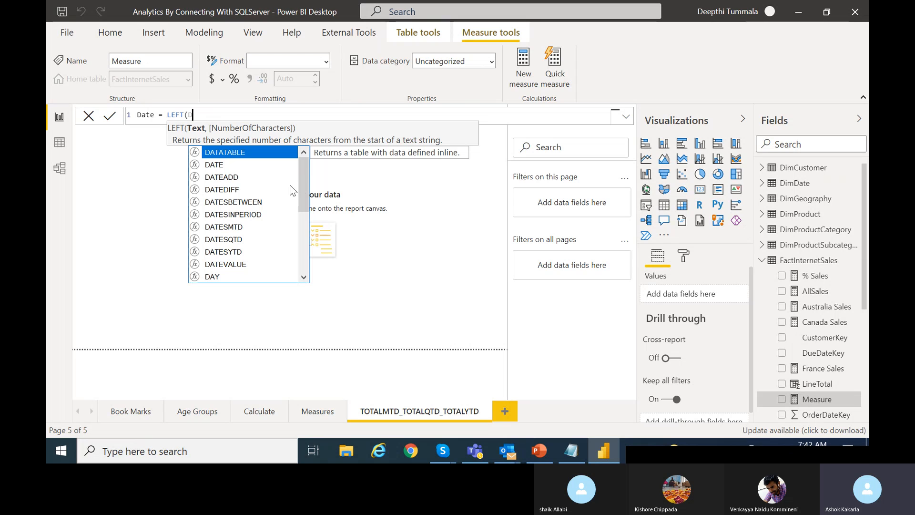
left_click_drag(299, 191, 300, 266)
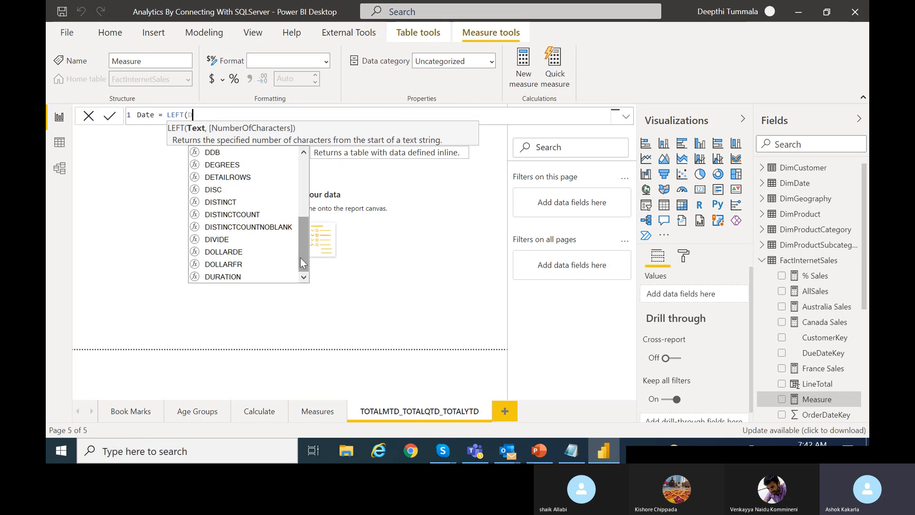
left_click_drag(301, 253, 302, 191)
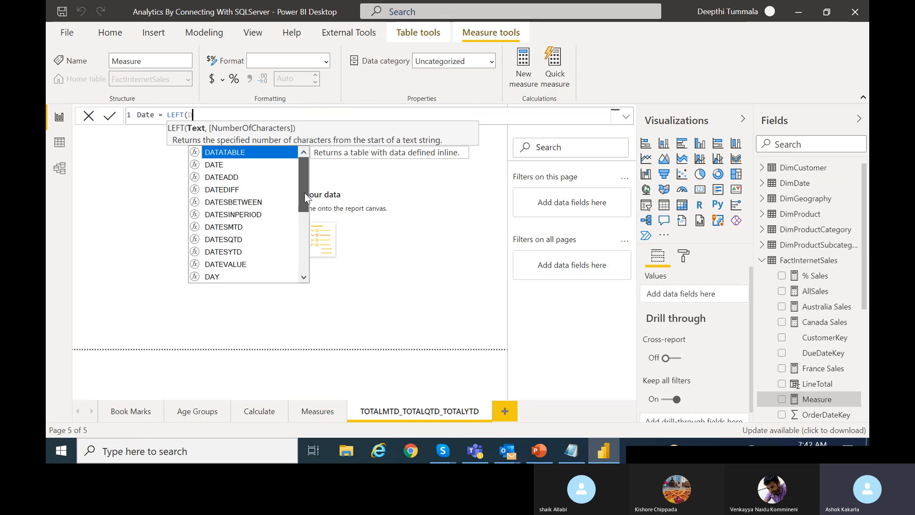
left_click_drag(305, 196, 306, 208)
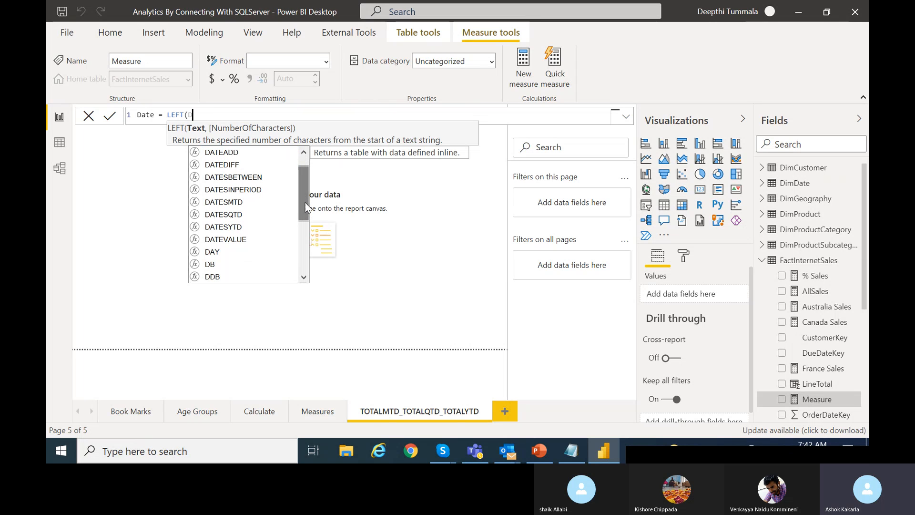
left_click_drag(305, 203, 308, 138)
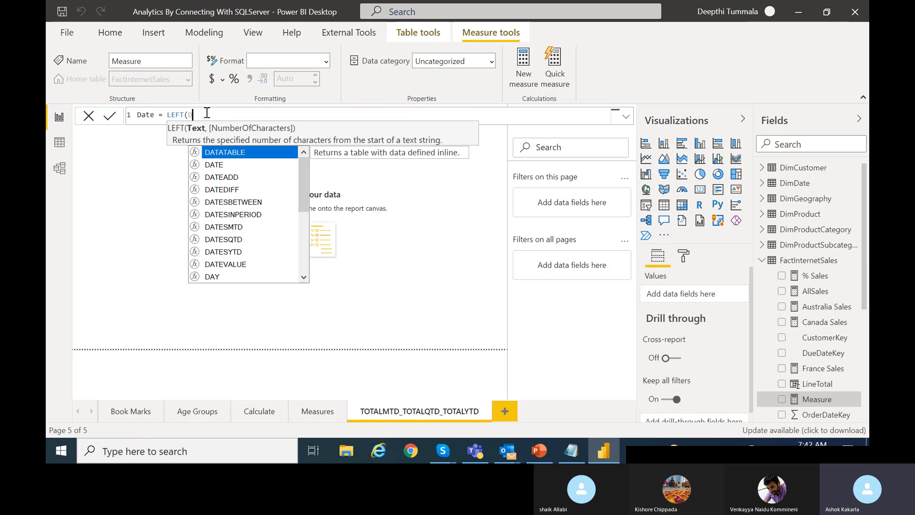
key("BackSpace")
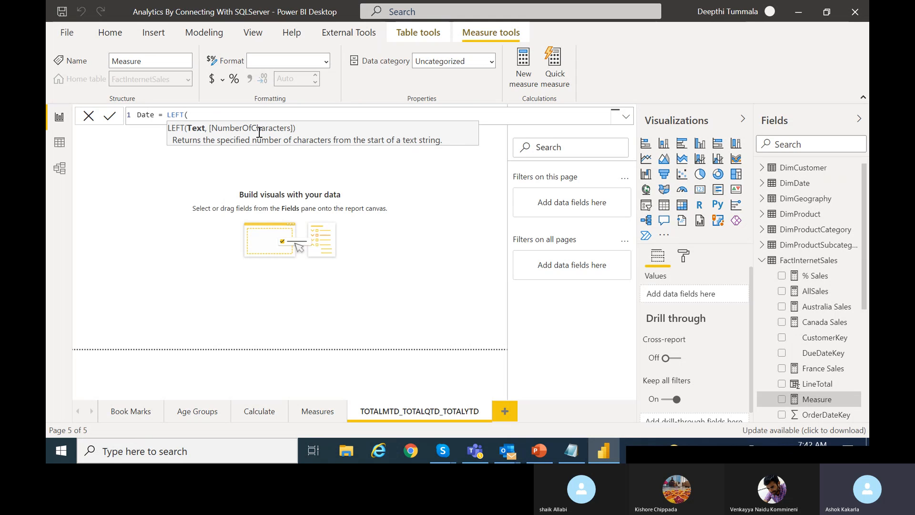
type("D")
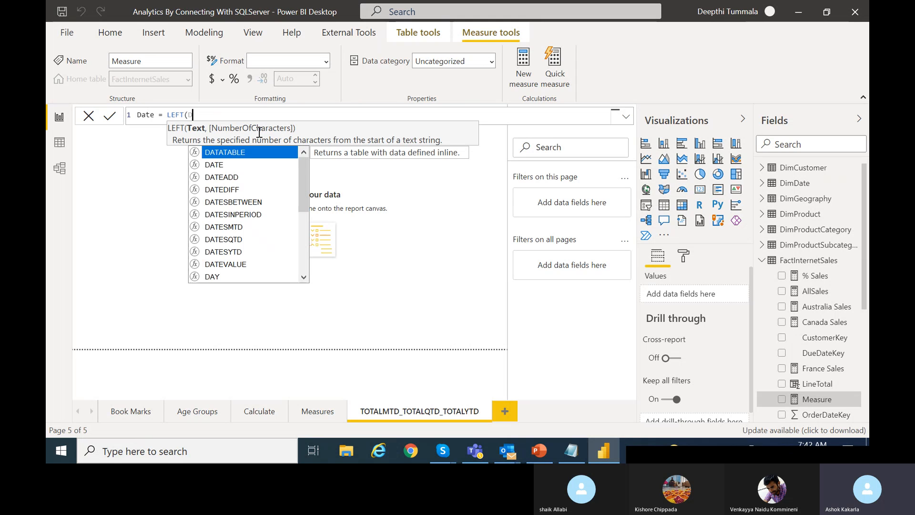
type("im")
type("Date")
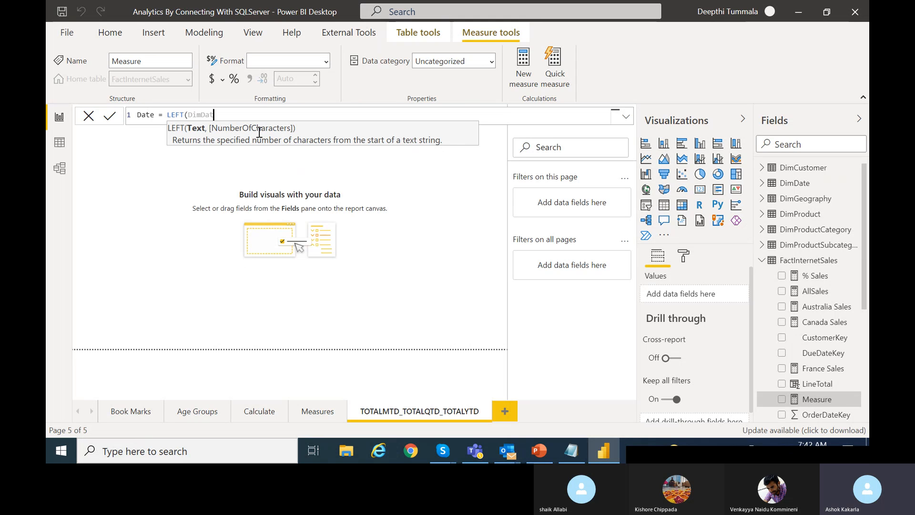
left_click(86, 118)
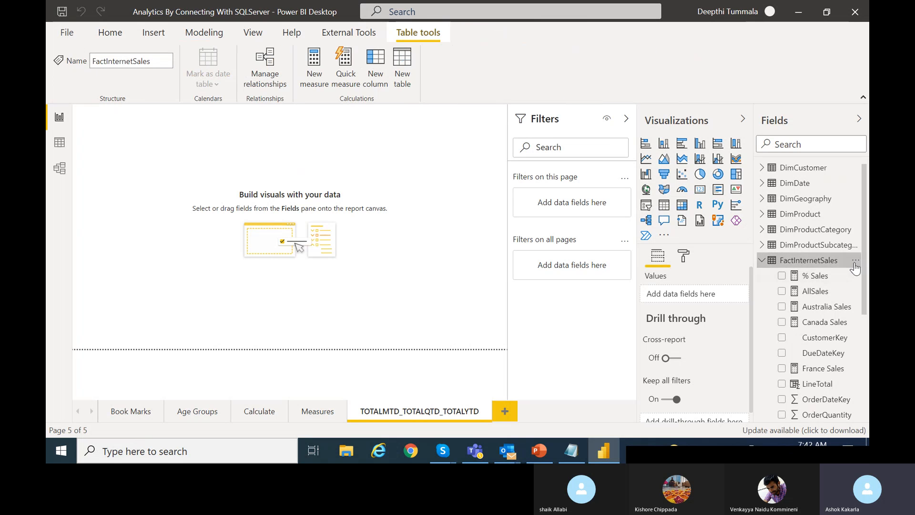
left_click(855, 259)
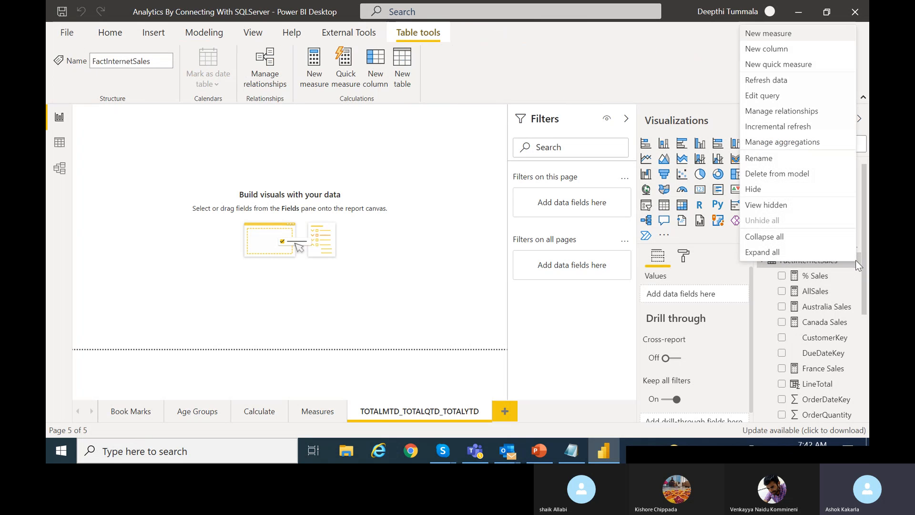
left_click(767, 48)
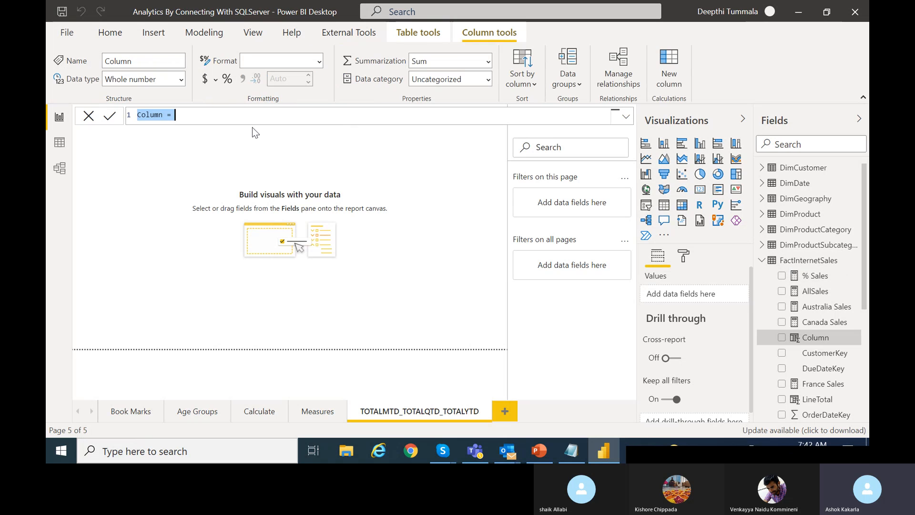
double_click(155, 115)
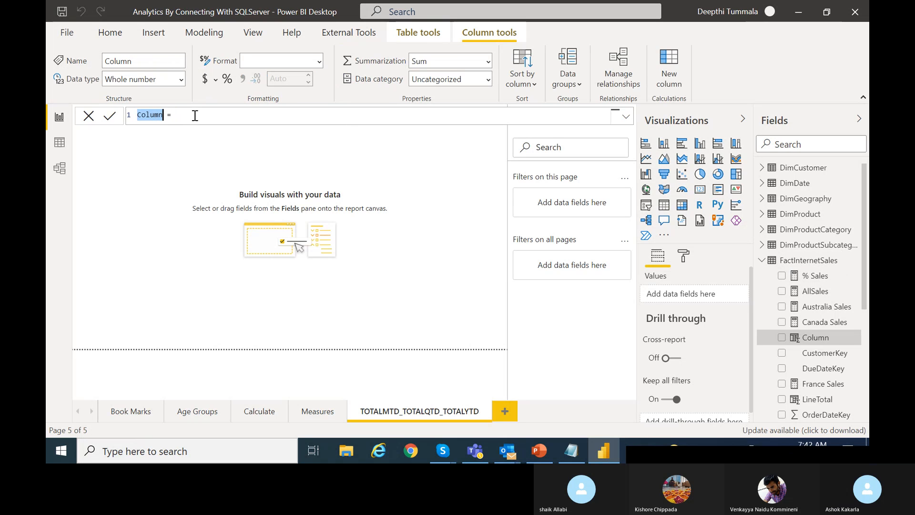
type("Date")
type("LEF")
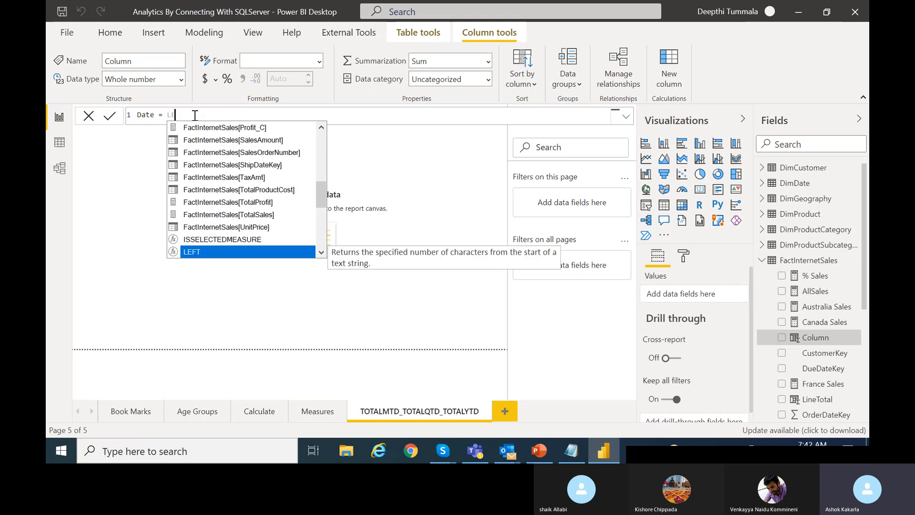
key("BackSpace")
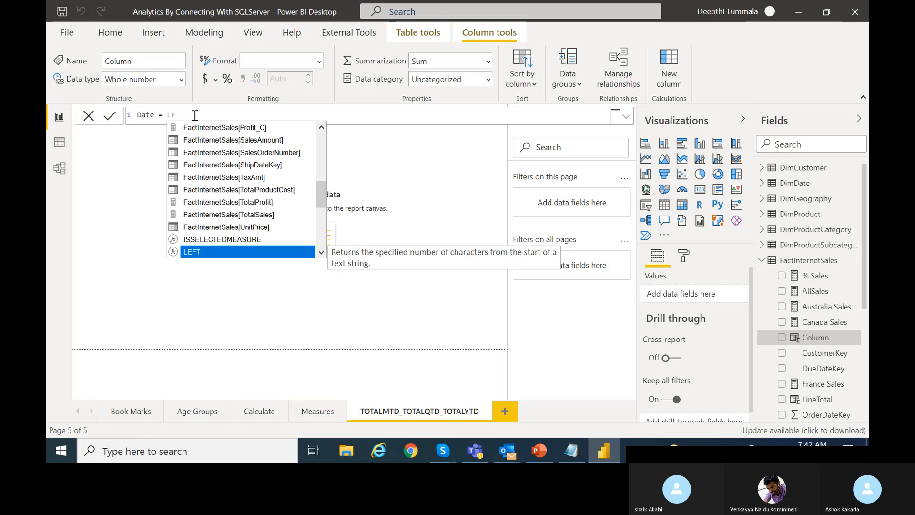
type("FT")
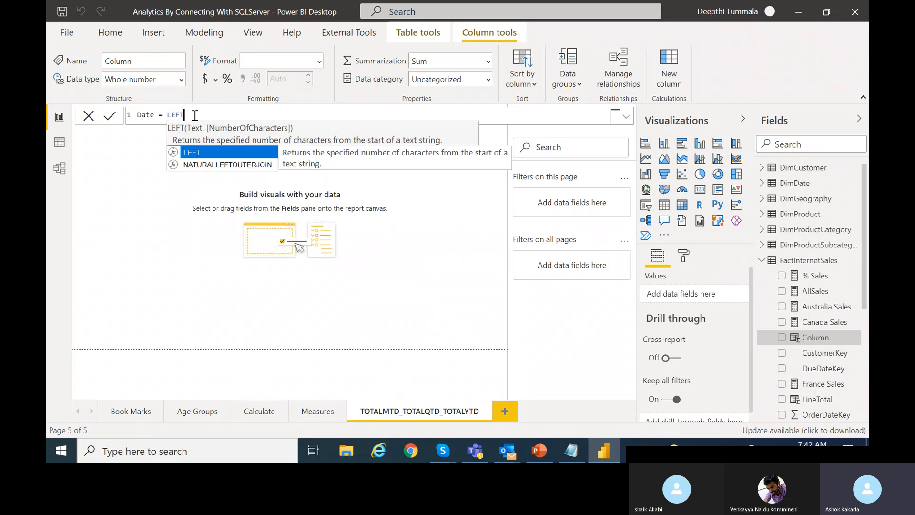
type("(")
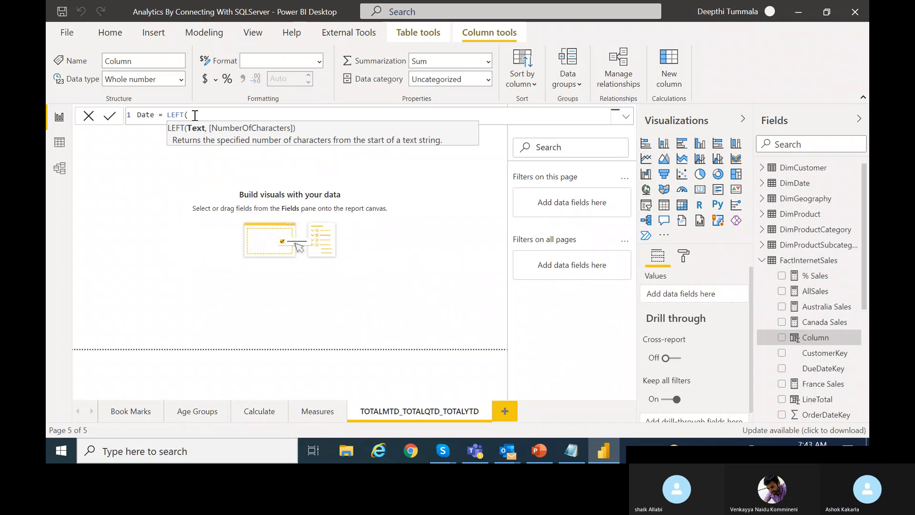
type("D")
type("im")
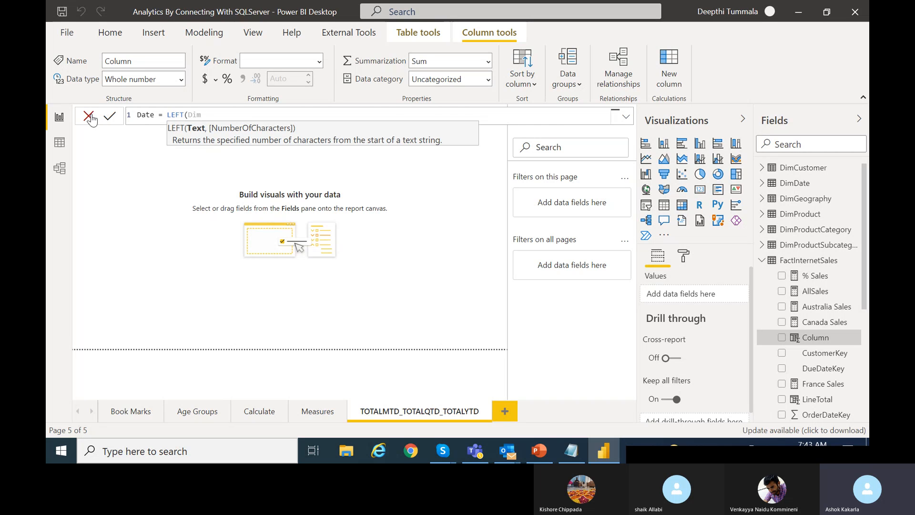
left_click(88, 116)
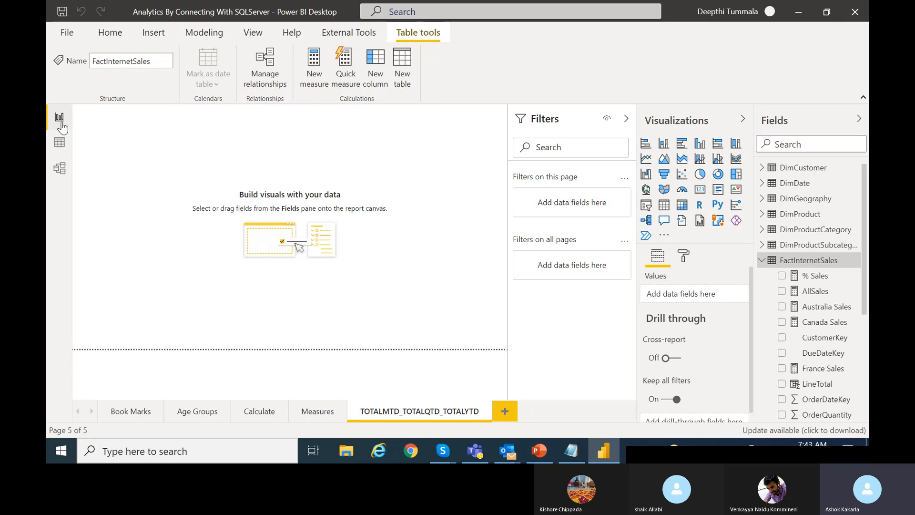
- Open the Power Query Editor and display the FactInternetSales query
left_click(114, 35)
left_click(369, 80)
left_click(409, 84)
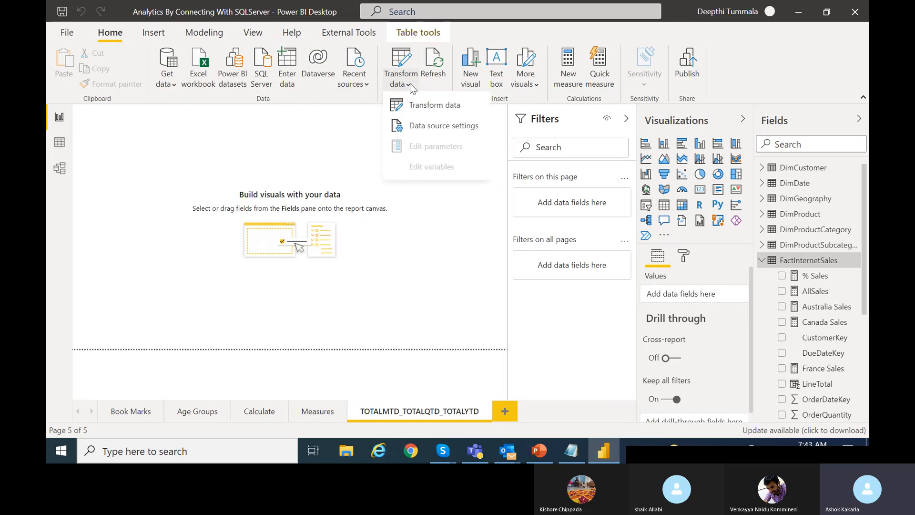
left_click(426, 111)
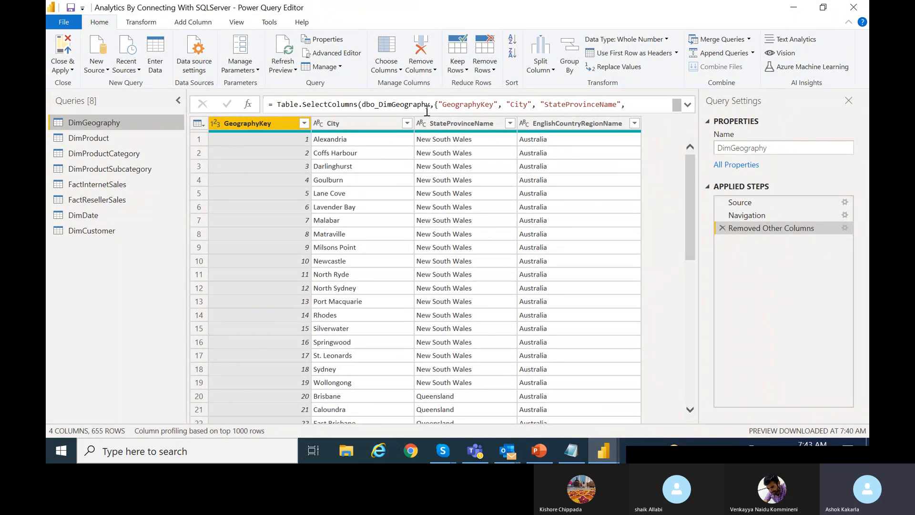
left_click(109, 184)
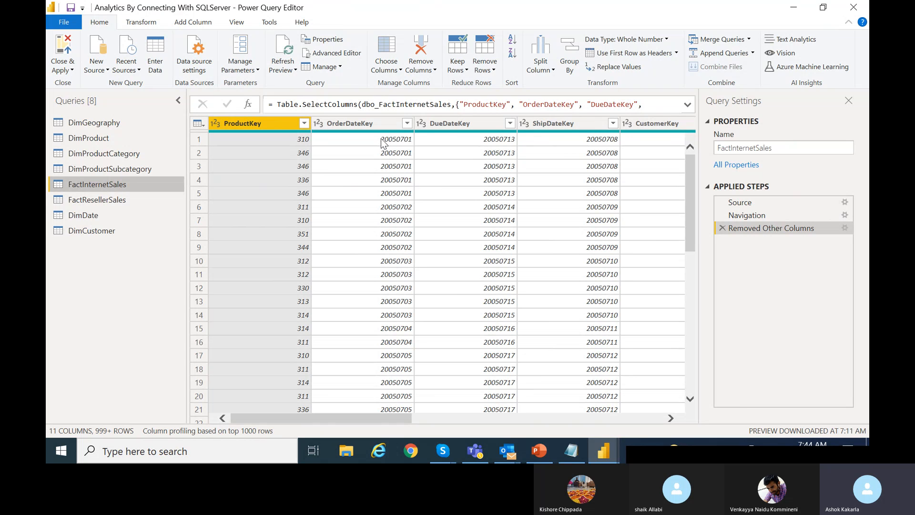
- Try to change the OrderDateKey column's data type to Date, and remove the Changed Type step from the query
left_click(358, 125)
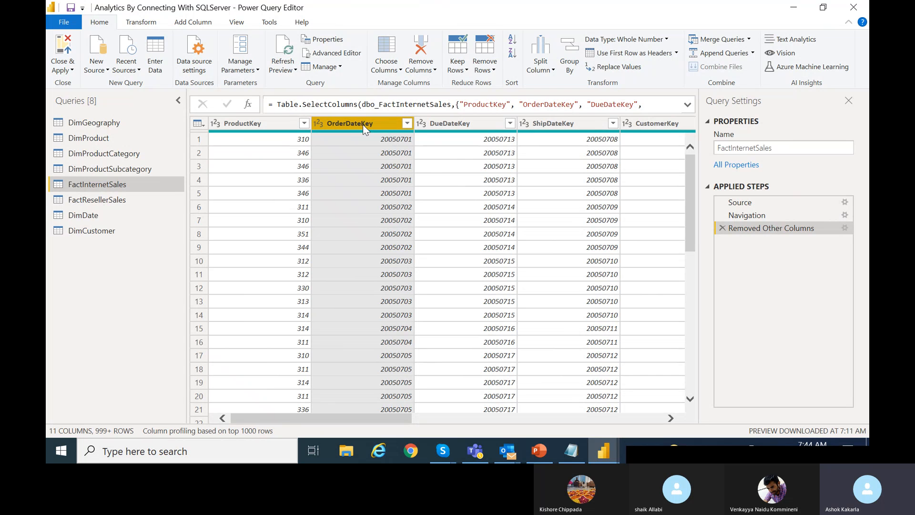
right_click(362, 124)
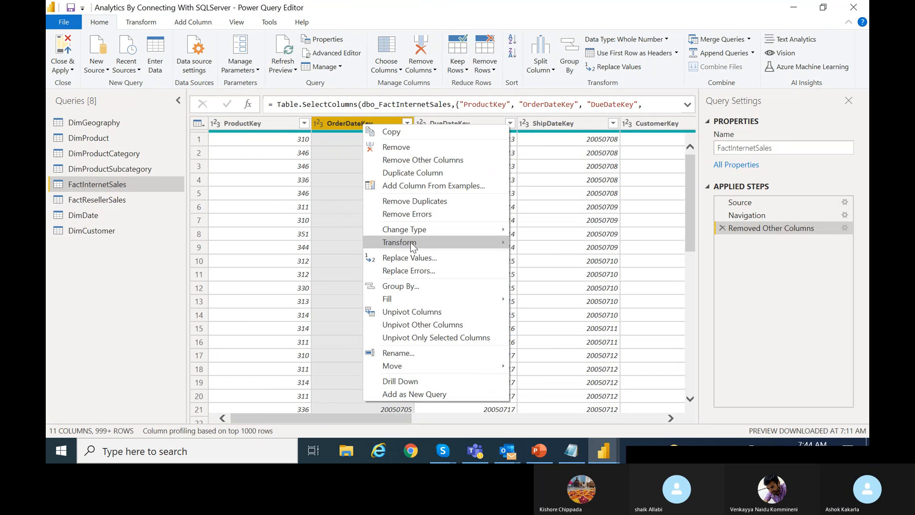
mouse_move(411, 242)
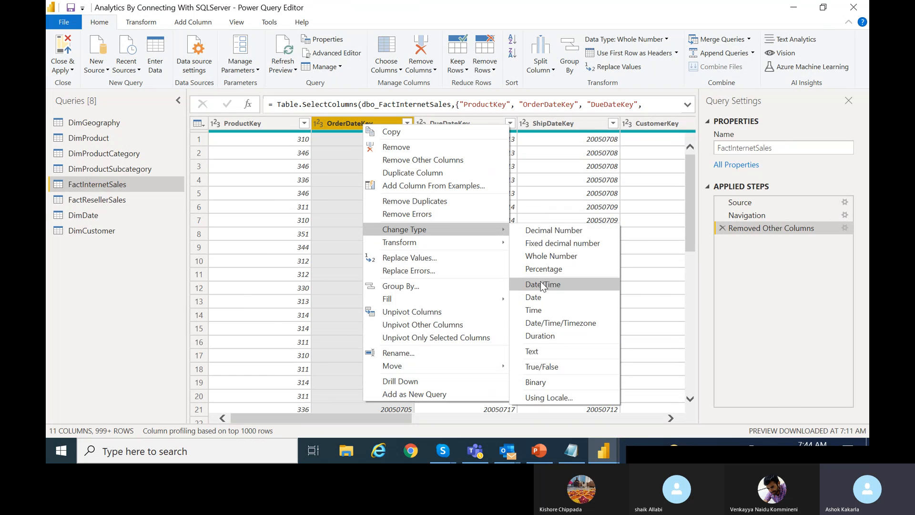
left_click(539, 299)
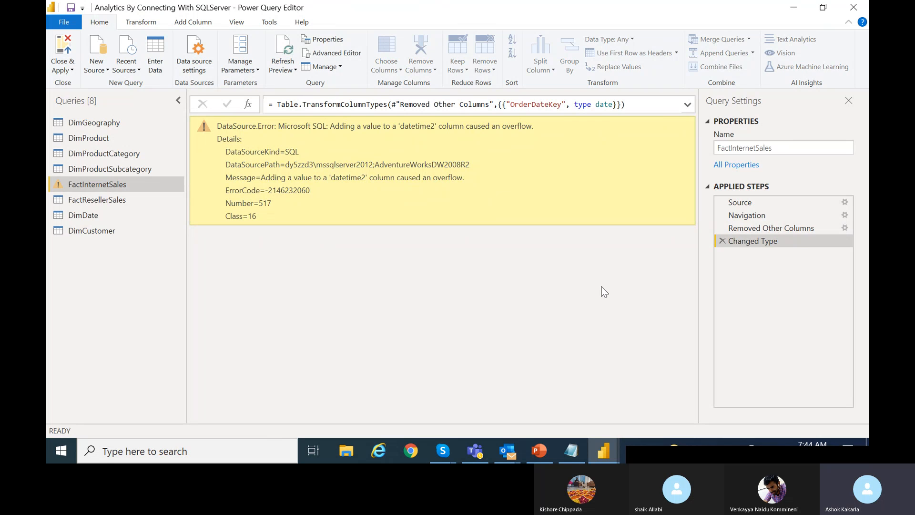
left_click(723, 241)
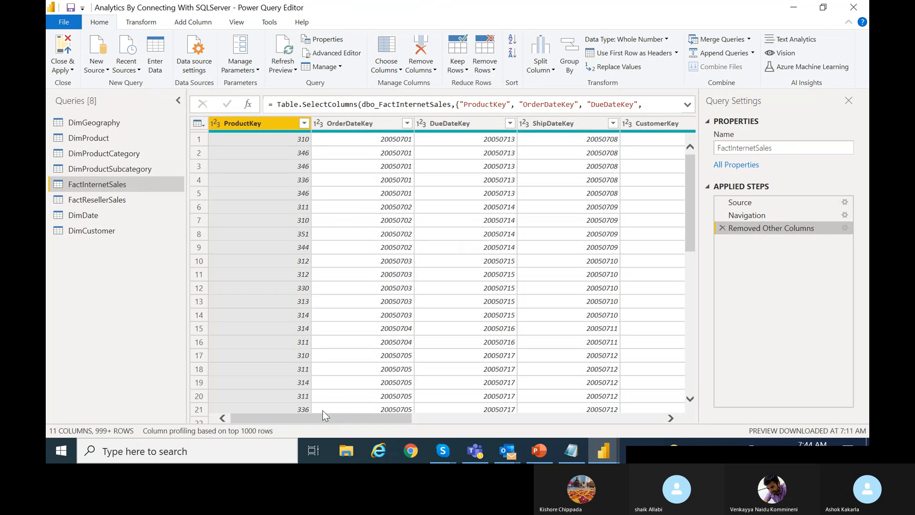
left_click_drag(316, 417, 594, 426)
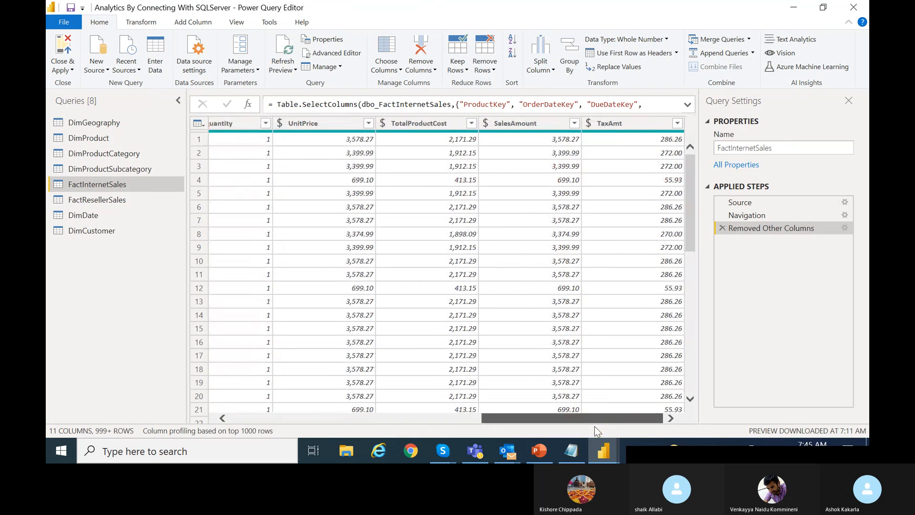
left_click_drag(592, 427, 283, 436)
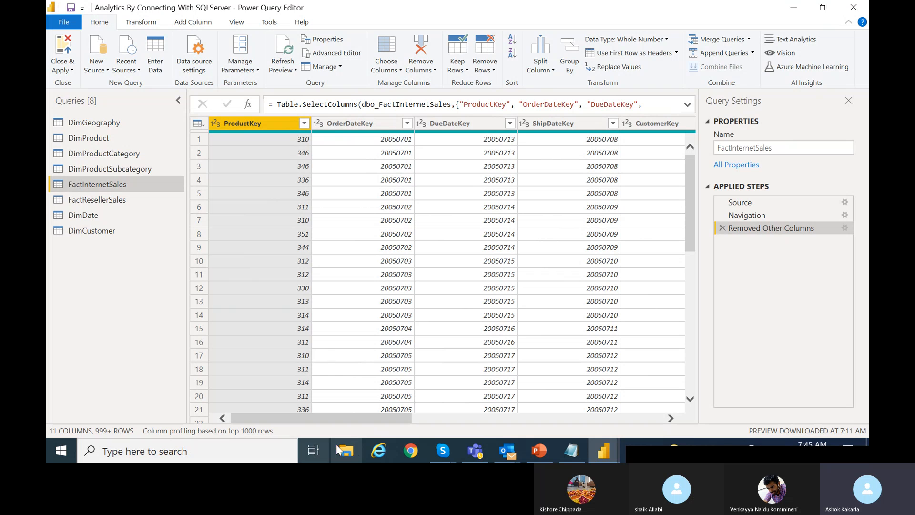
- Switch to File Explorer and open the YTD_QTD_MTD report from the PBI Work folder
left_click(351, 451)
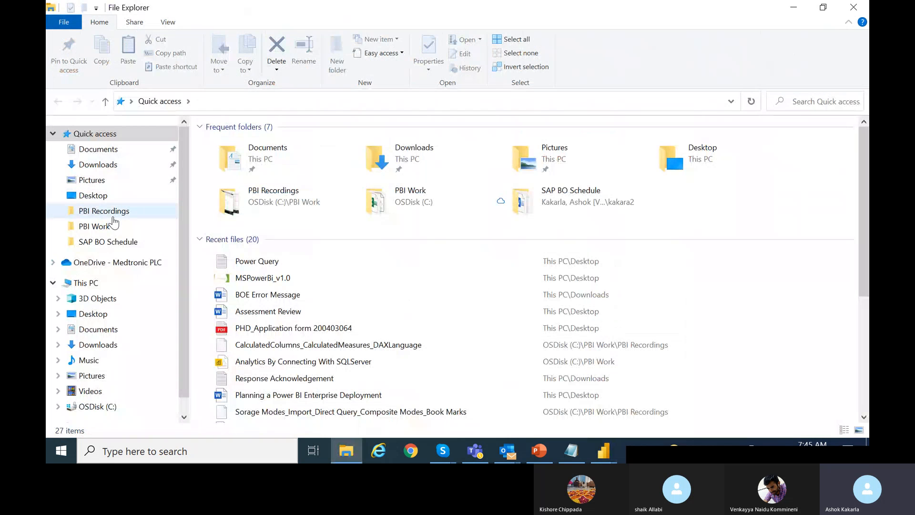
left_click(105, 231)
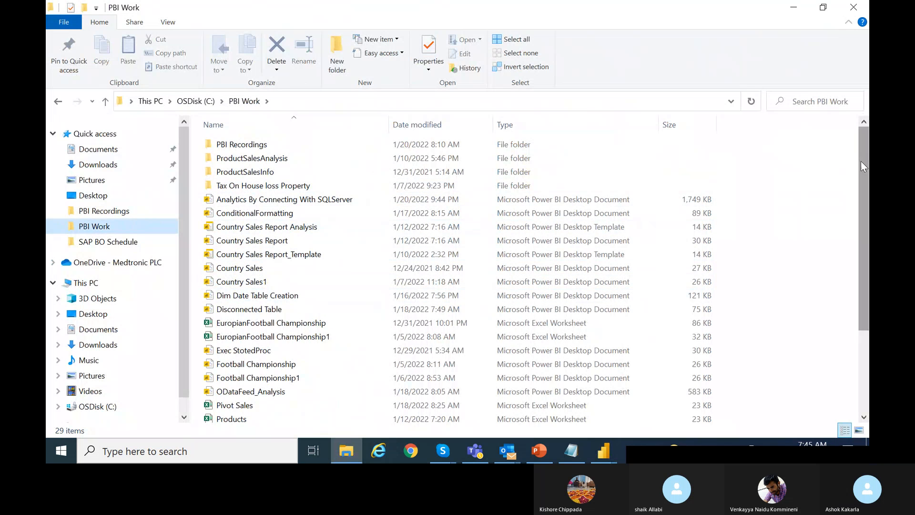
left_click_drag(860, 163, 866, 248)
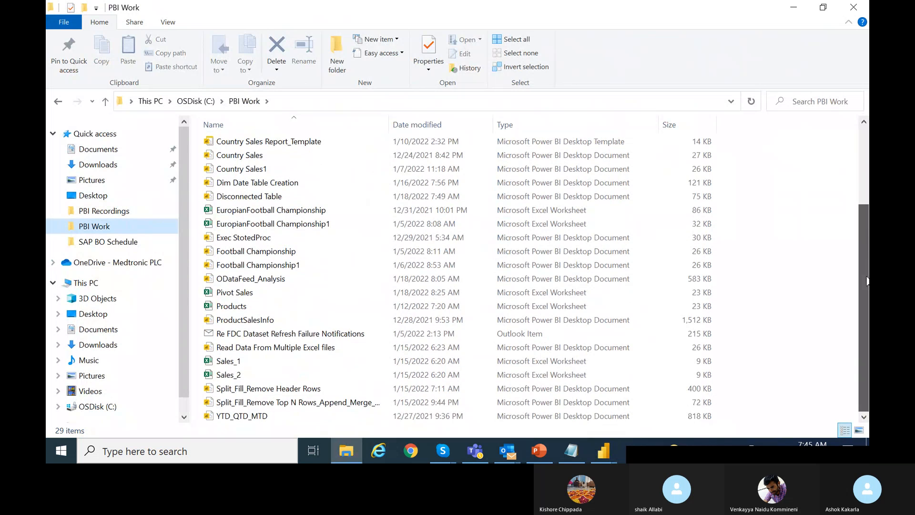
left_click(240, 417)
double_click(240, 418)
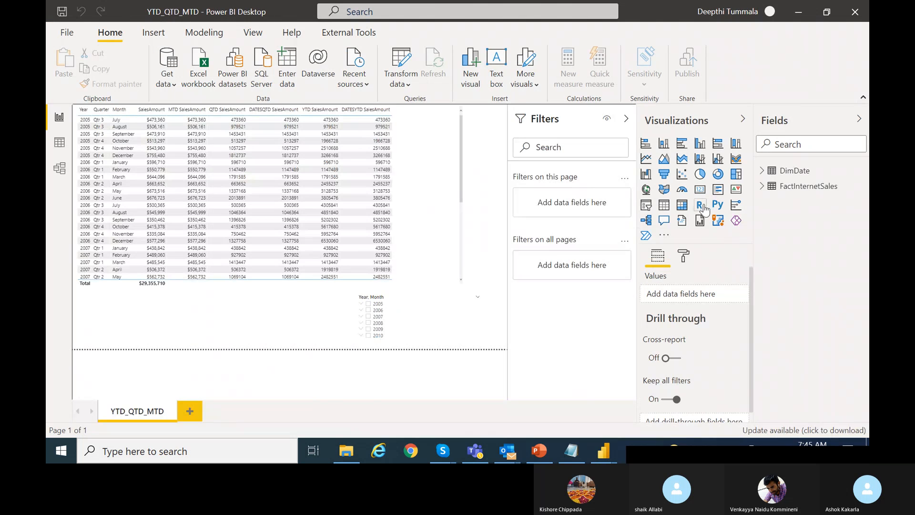
- Examine the formula of the OrderDate calculated column in FactInternetSales, and close the YTD_QTD_MTD report
left_click(762, 187)
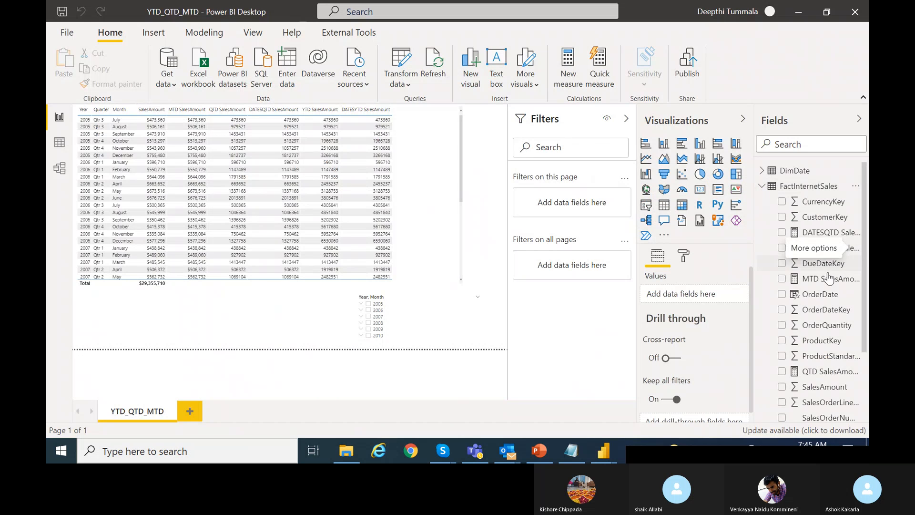
left_click(814, 295)
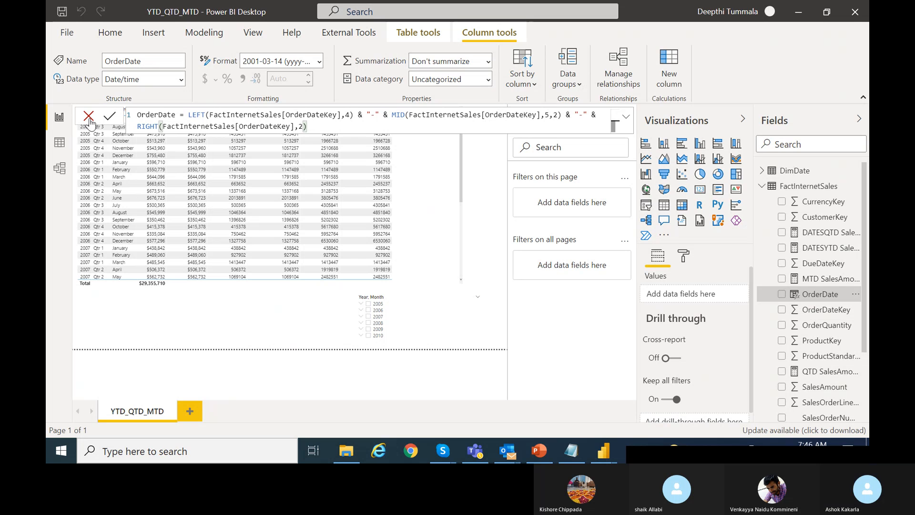
left_click(89, 120)
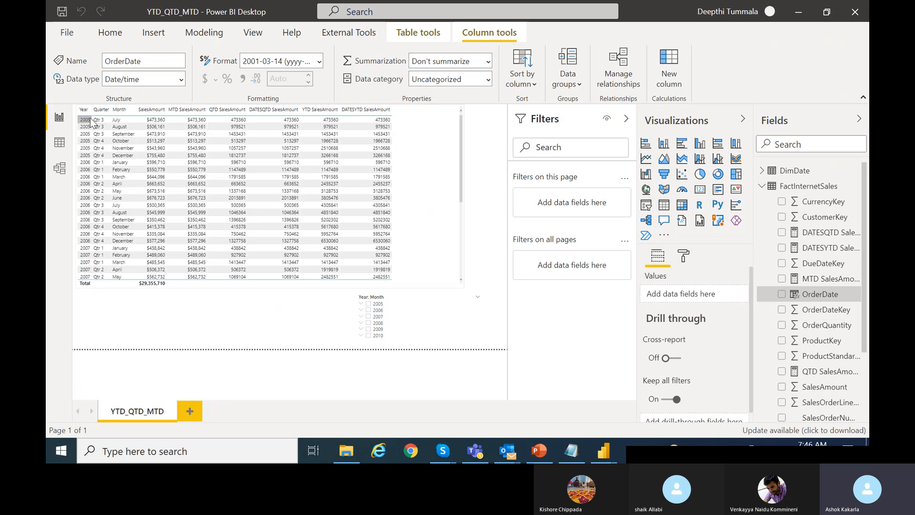
left_click(860, 10)
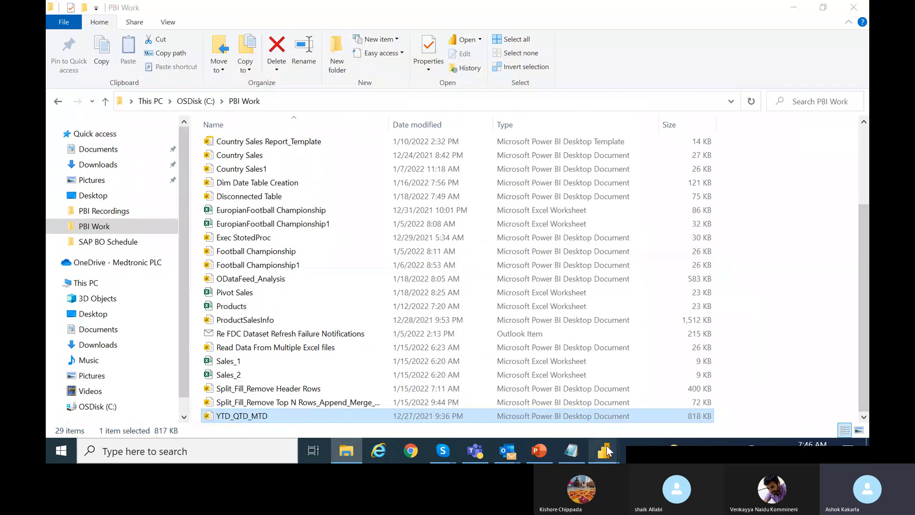
- Return to the Power Query Editor, close it with changes applied and bring the Analytics By Connecting With SQLServer report to the front
mouse_move(606, 445)
left_click(672, 395)
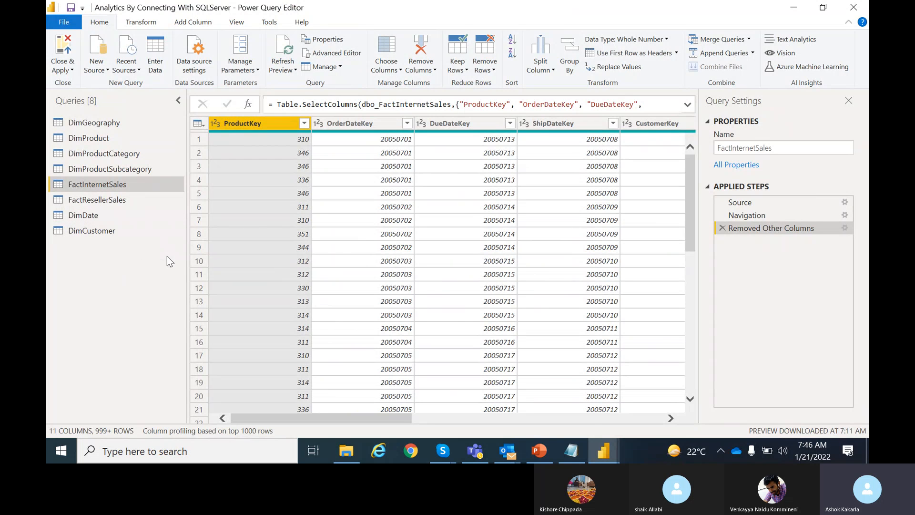
mouse_move(606, 445)
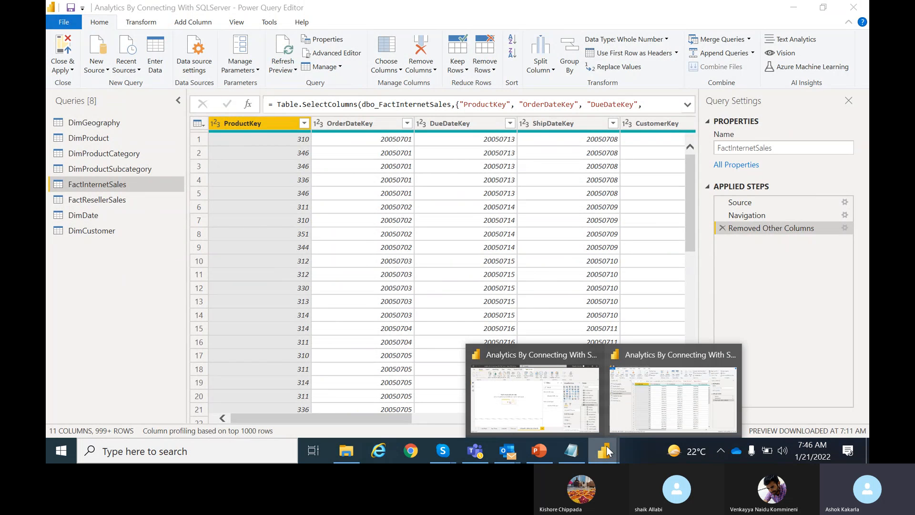
left_click(643, 413)
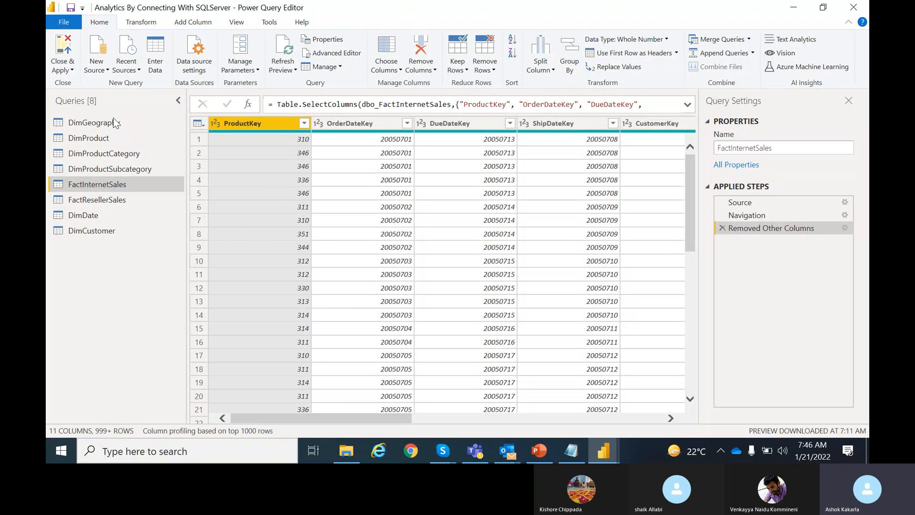
left_click(72, 71)
left_click(85, 85)
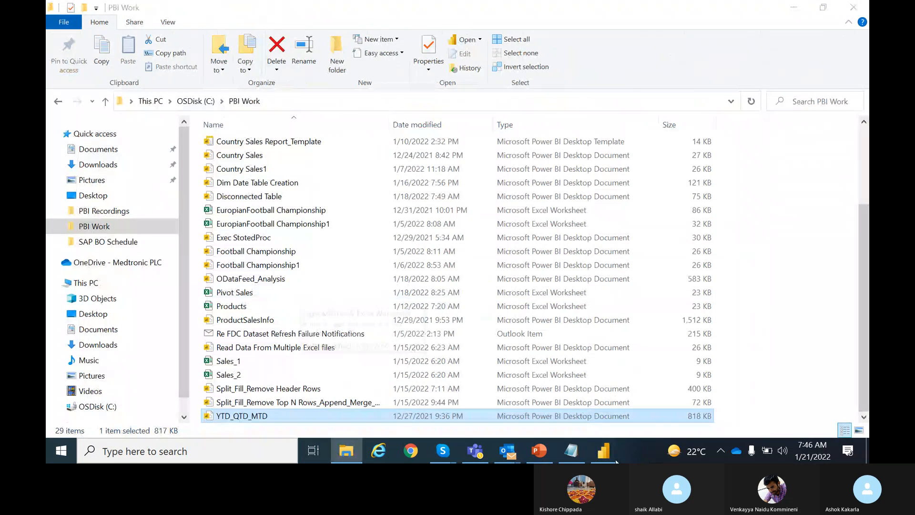
left_click(609, 458)
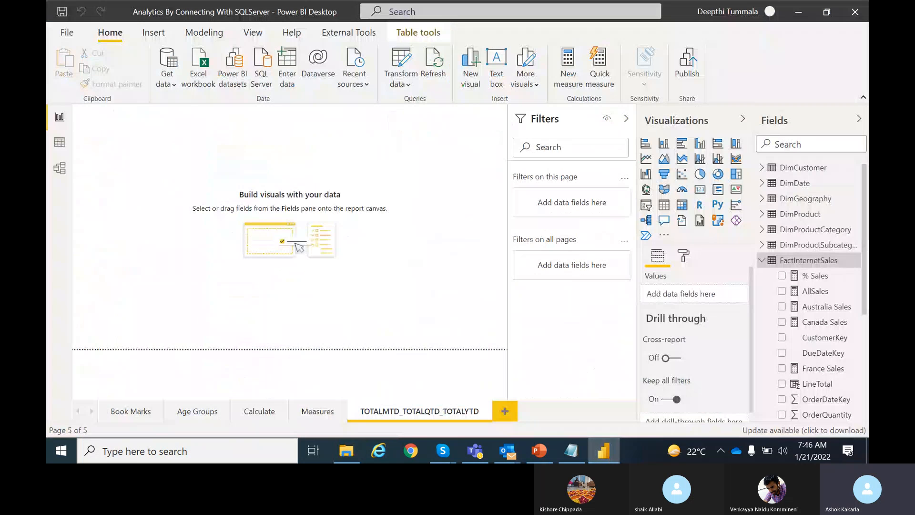
- Add a new calculated column to the FactInternetSales table and name it OrderDate in the formula
left_click(855, 260)
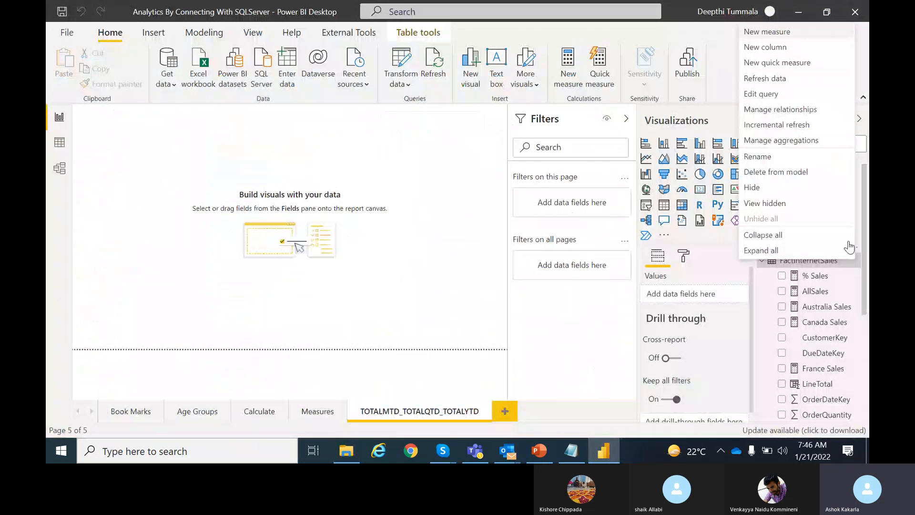
left_click(768, 47)
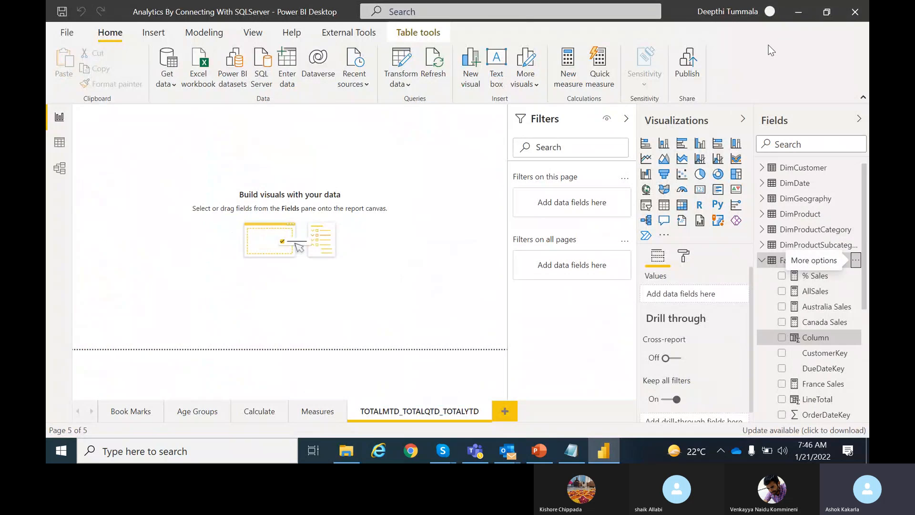
double_click(156, 114)
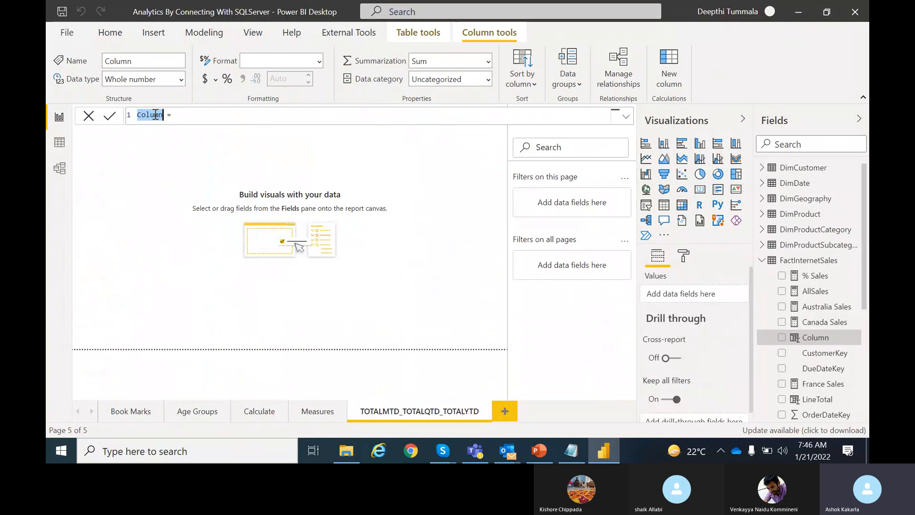
type("OrderDate")
left_click(233, 113)
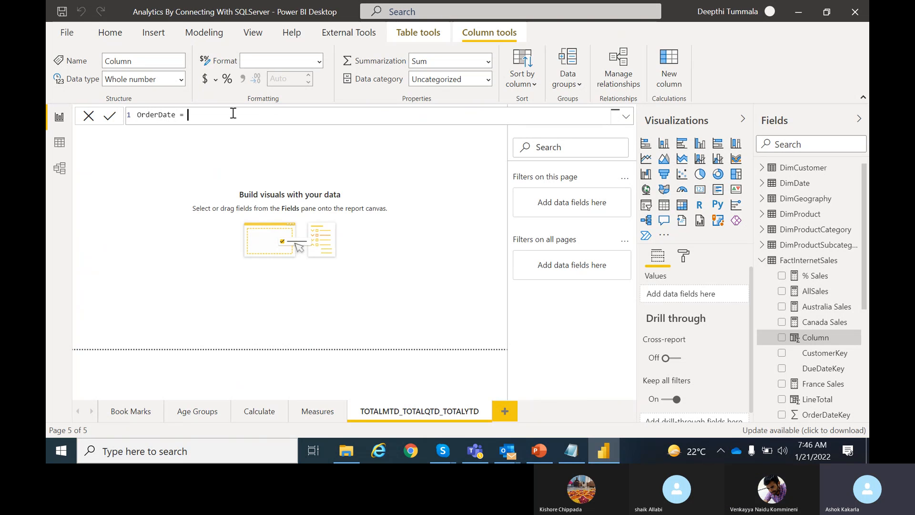
- Begin the OrderDate formula with the year part, LEFT(FactInternetSales[OrderDateKey],4), joined to a "-" separator
type("LEFT(")
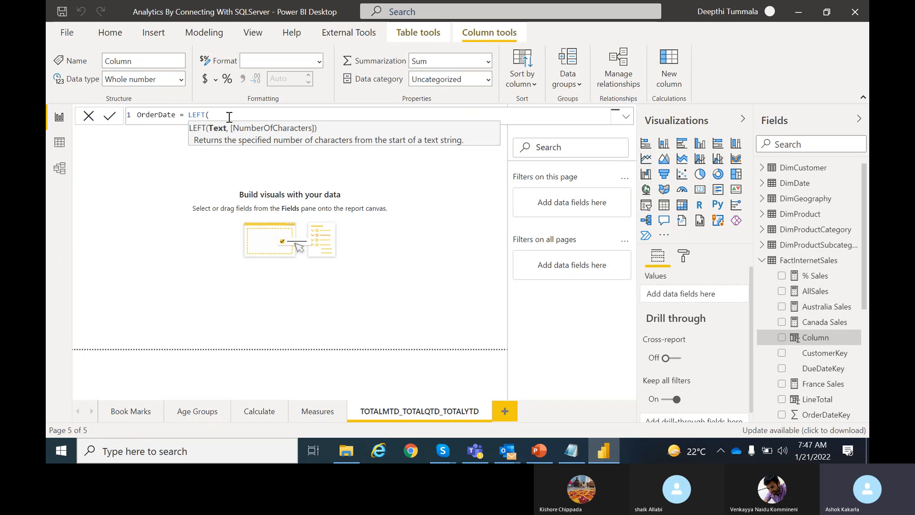
type("Fact")
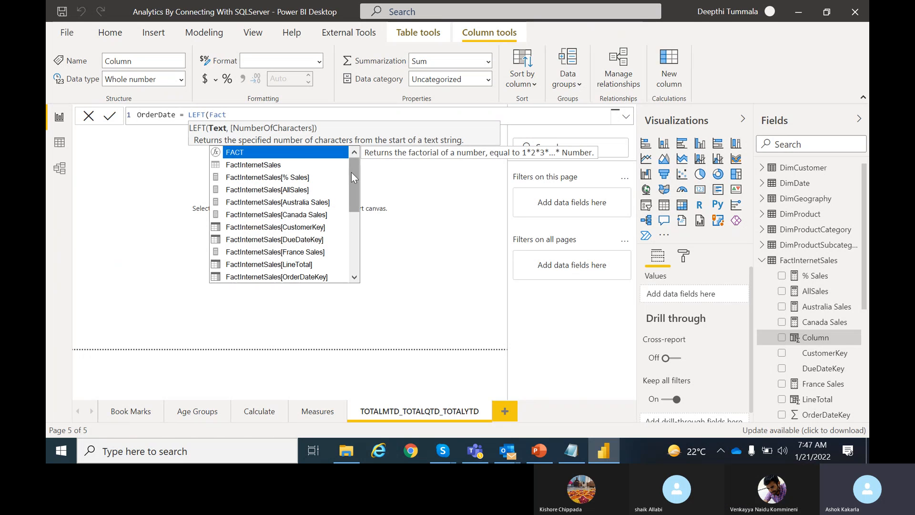
scroll(351, 173, "down", 2)
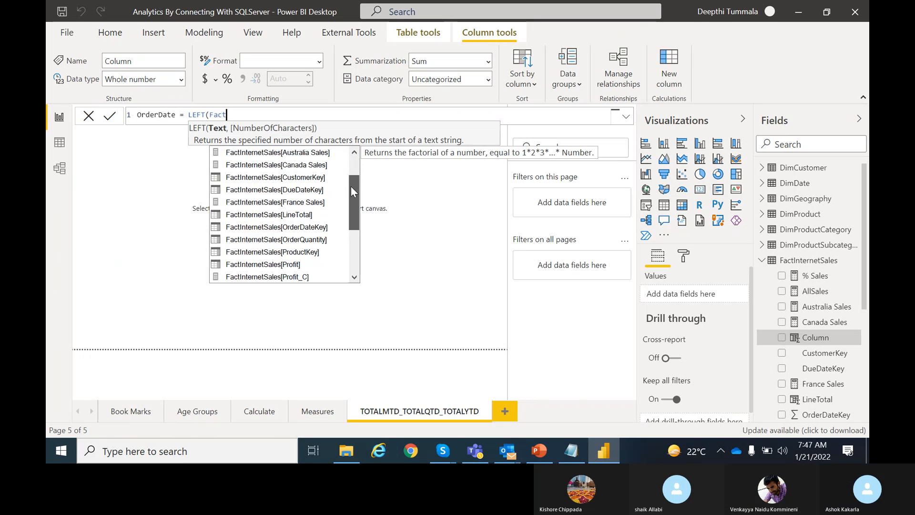
left_click(317, 226)
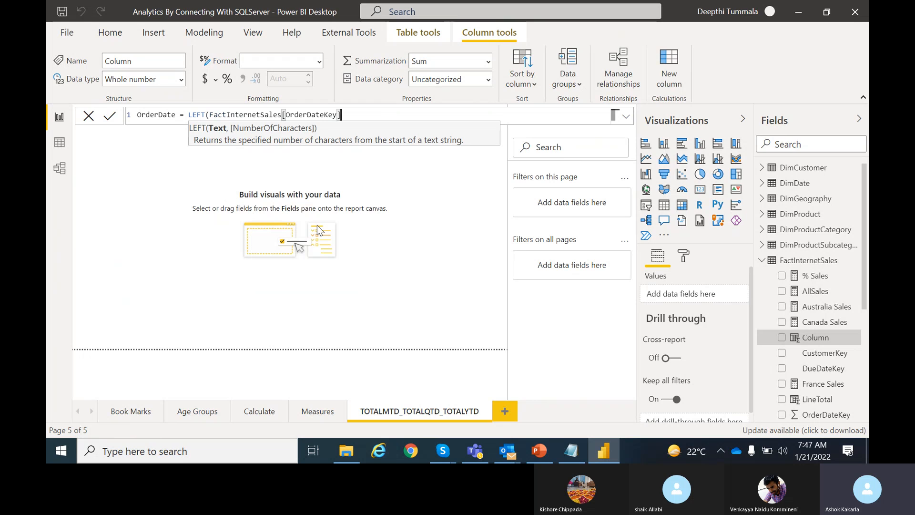
type(",4)")
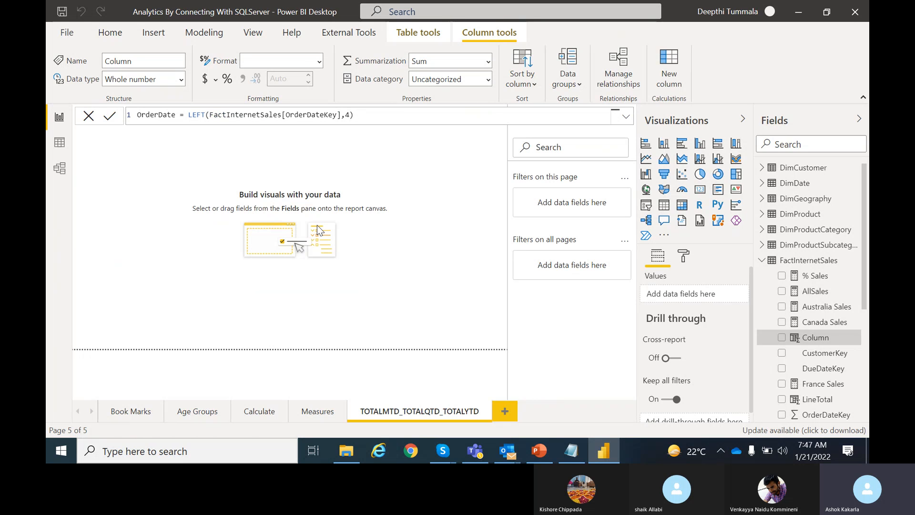
type(" & \"-\"")
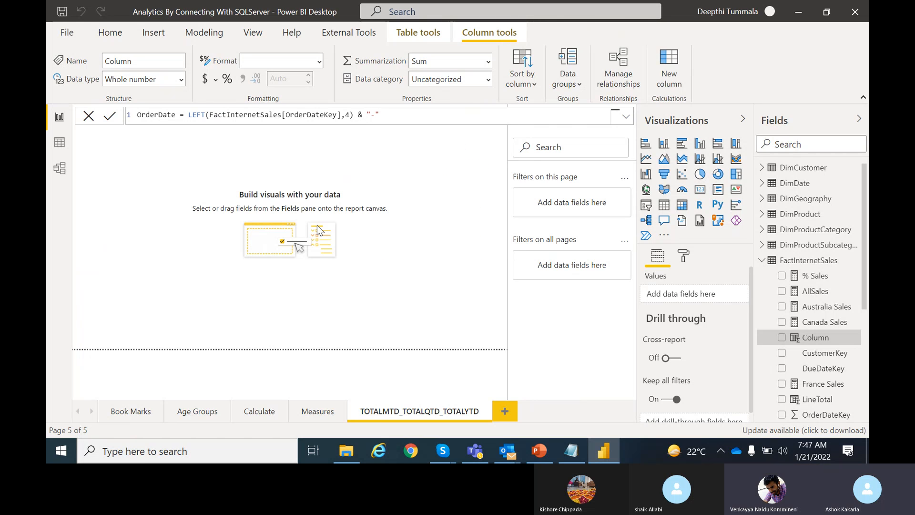
- Append the month part to the OrderDate formula as & MID(FactInternetSales[OrderDateKey],5,2)
type(" & MID(")
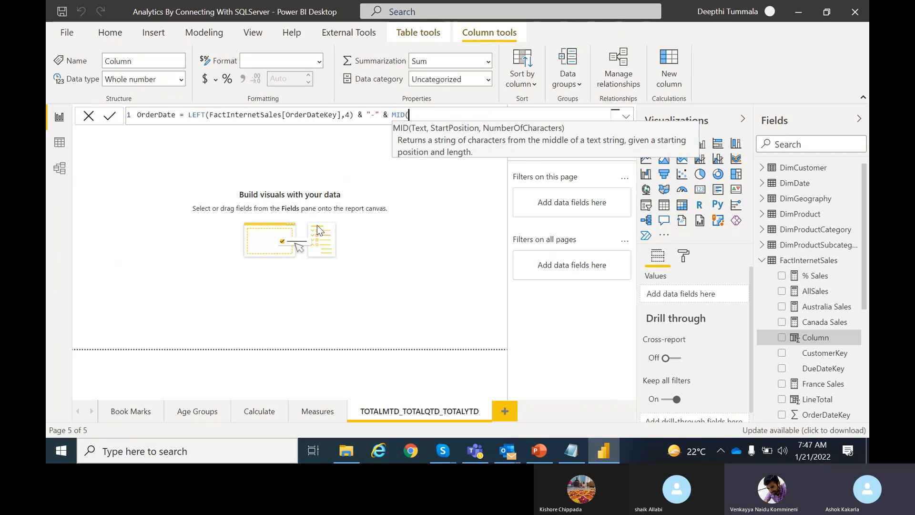
type("F")
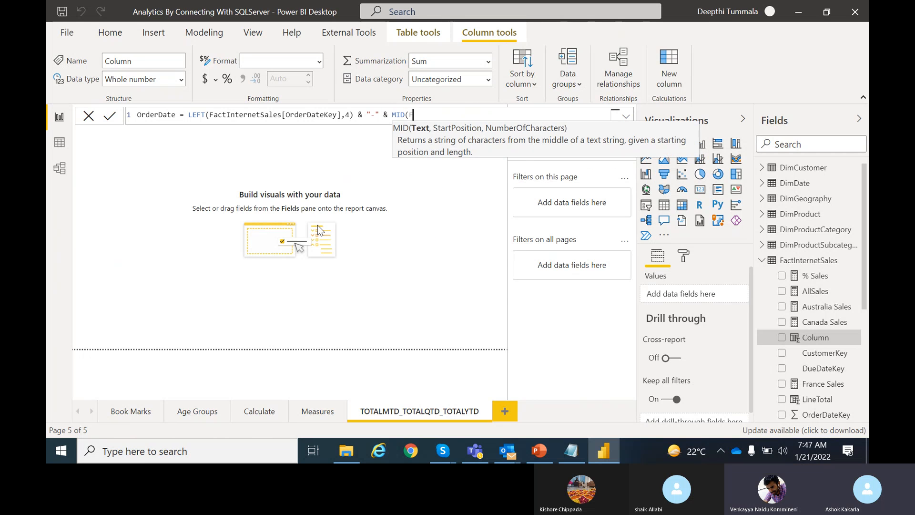
type("act")
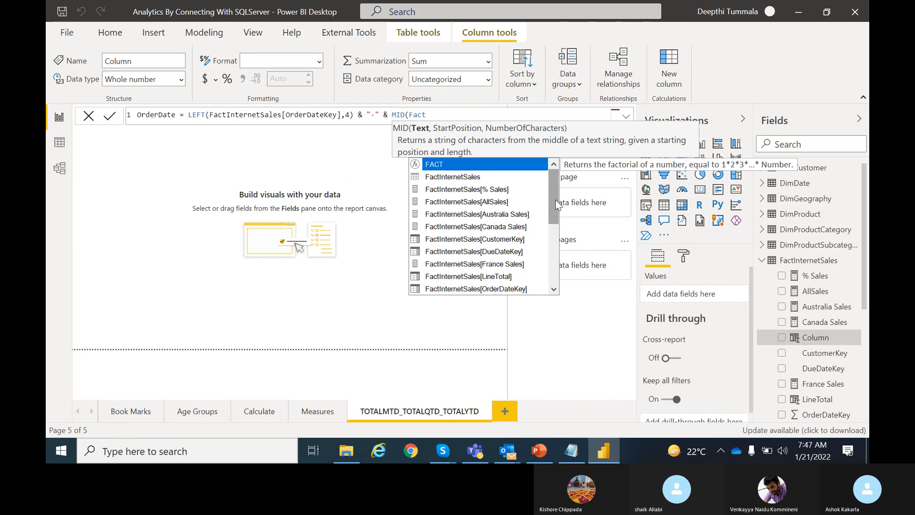
type("I")
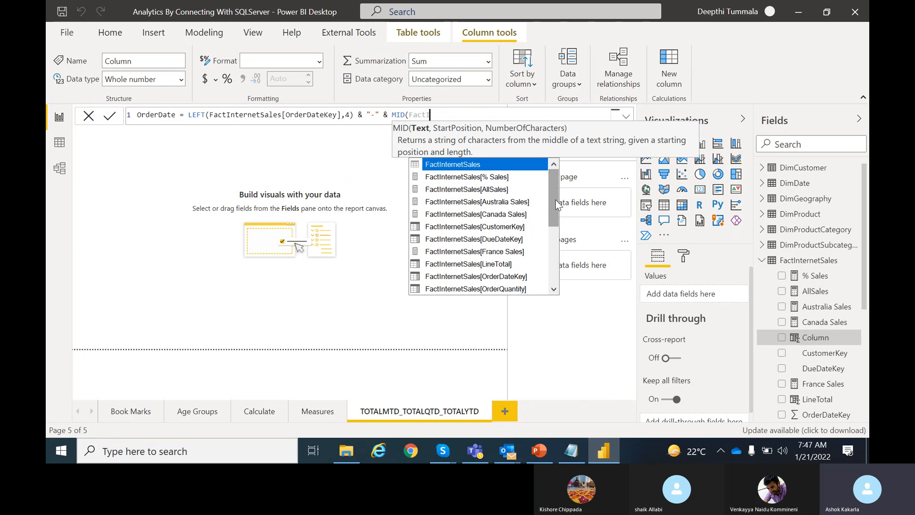
left_click(496, 277)
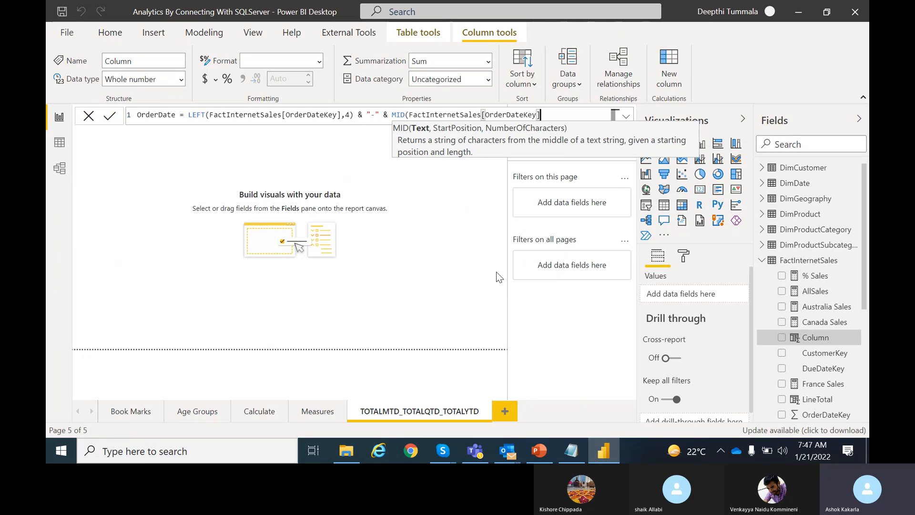
type(",5,6")
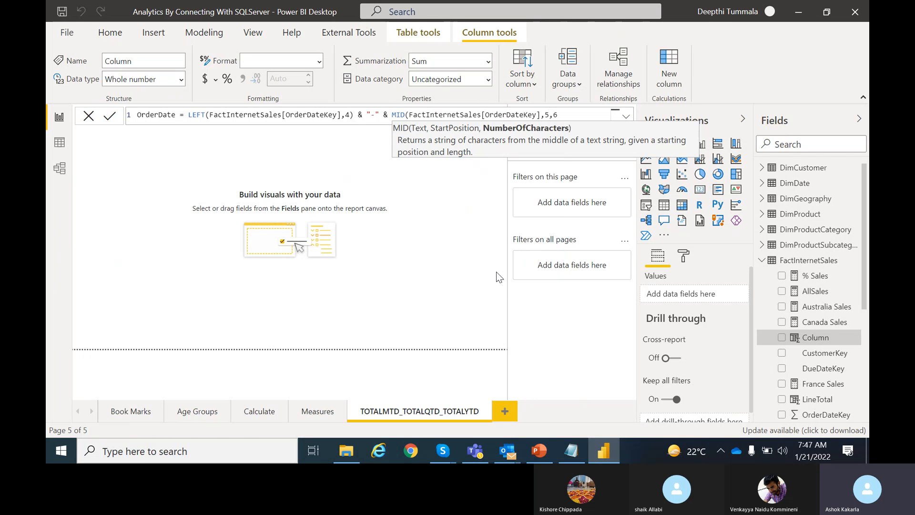
left_click(546, 114)
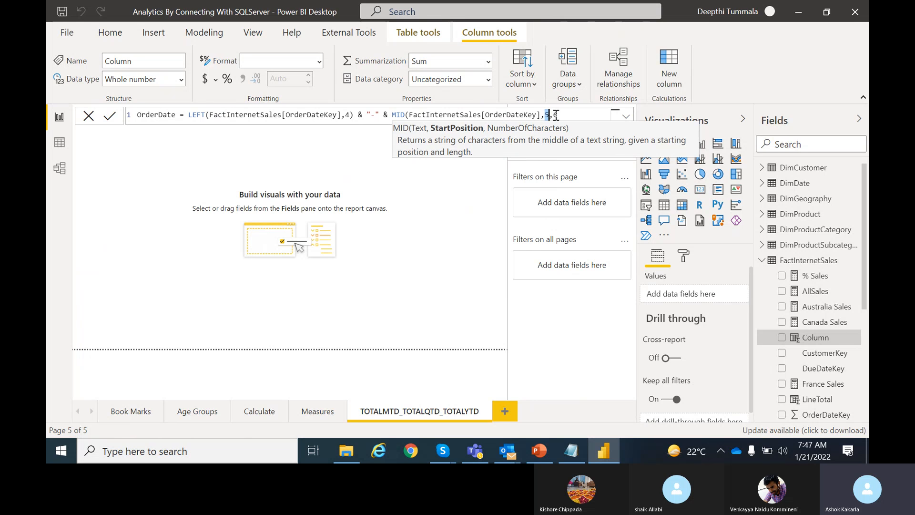
left_click(558, 116)
key("BackSpace")
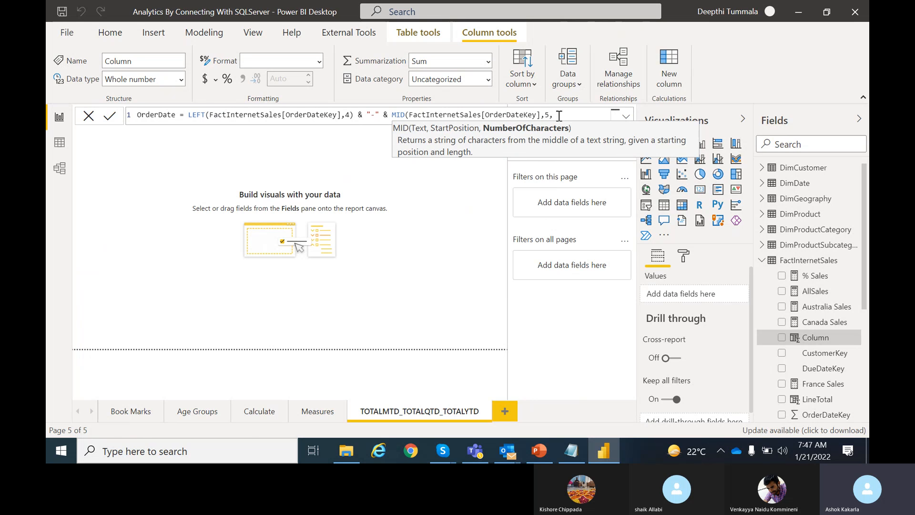
type("2)")
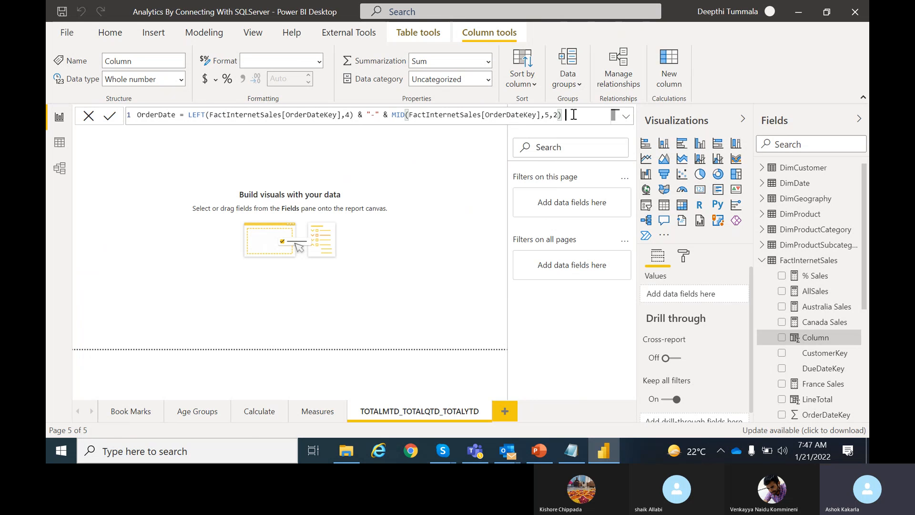
- Append & "-" & RIGHT(FactInternetSales[OrderDateKey]) to the OrderDate formula and commit the column
type(" & \"-\"")
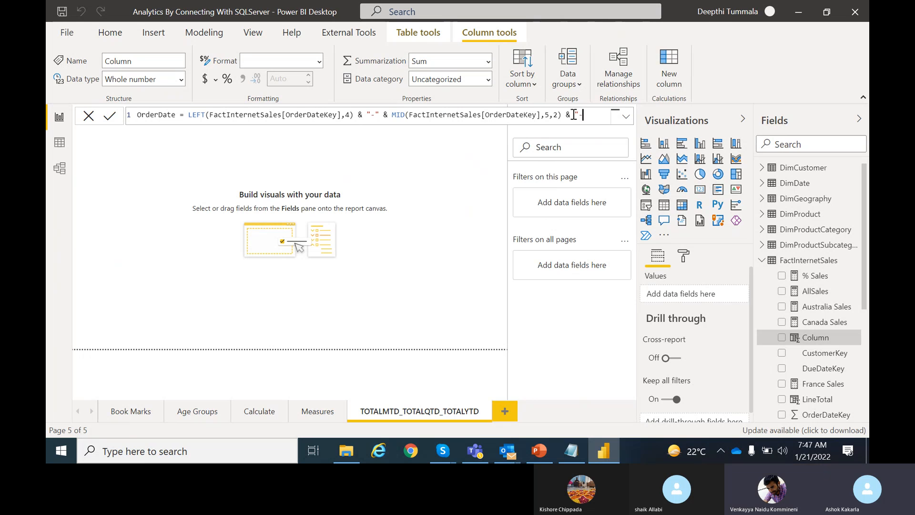
type(" &")
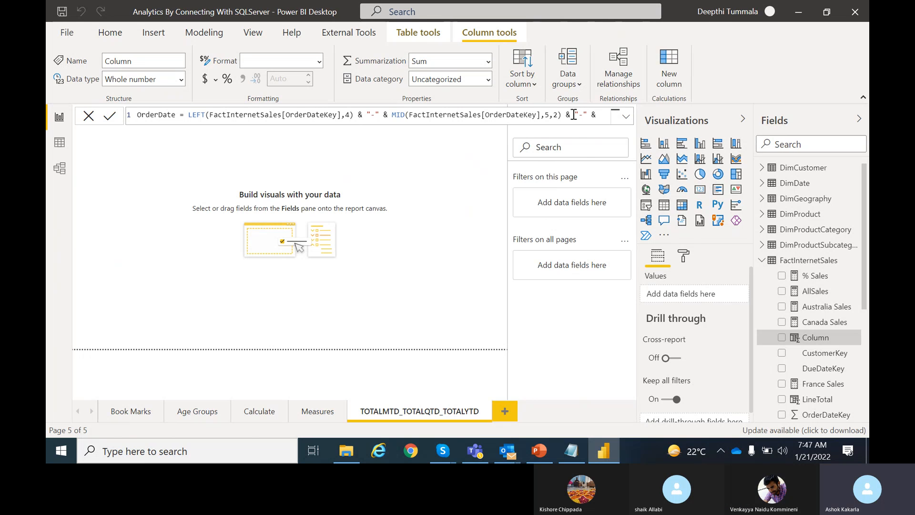
type(" RIGHT")
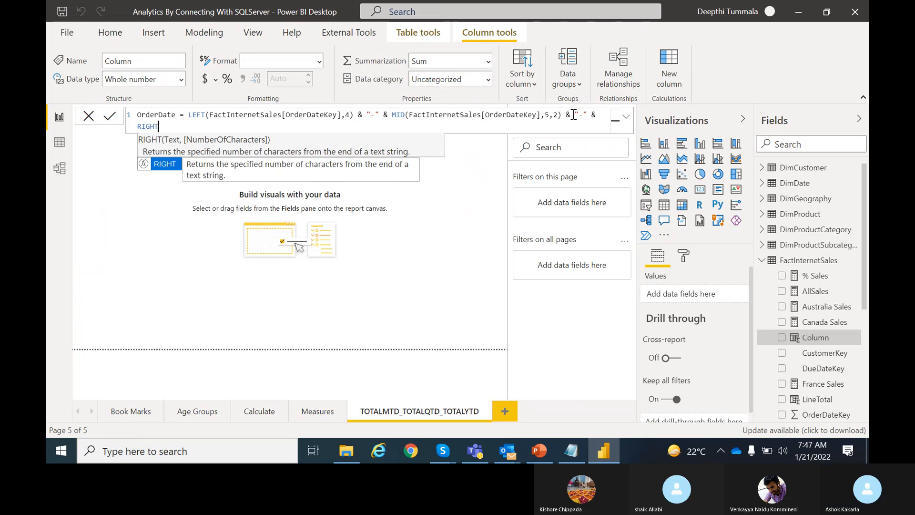
type("(")
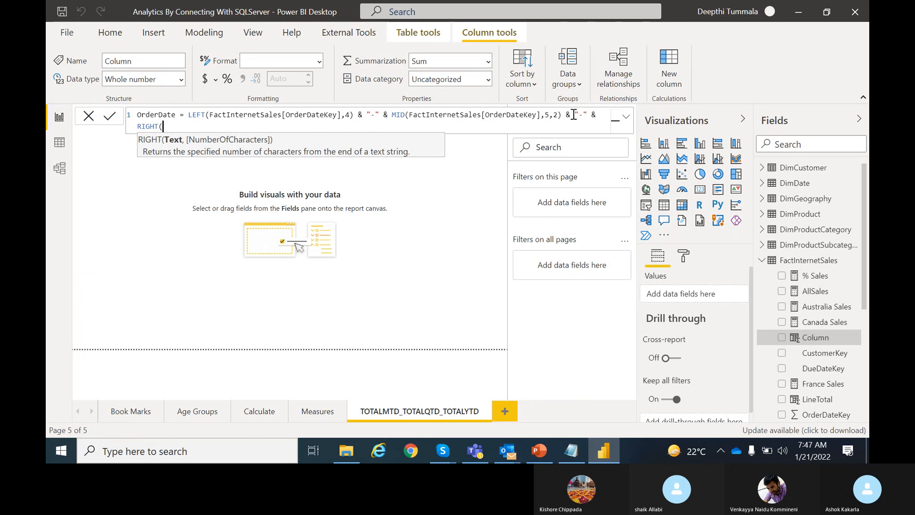
type("Fact")
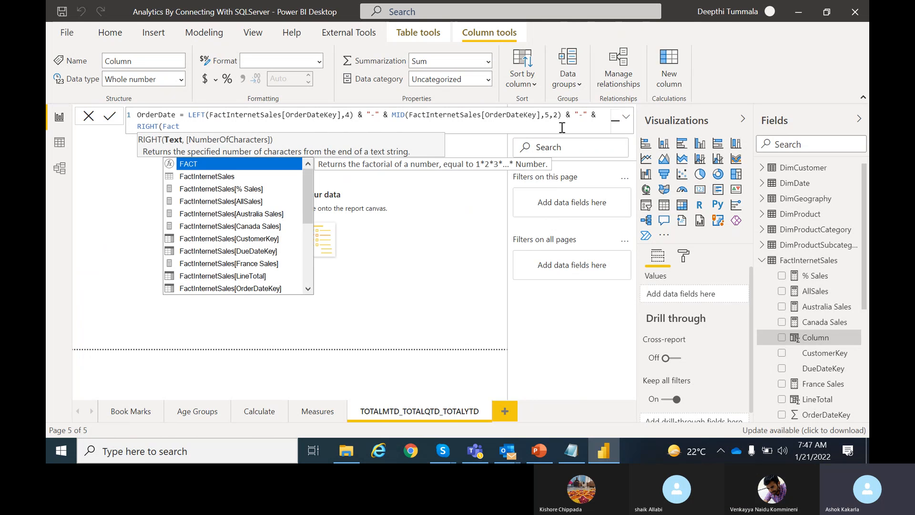
left_click(265, 288)
type(")")
key("shift+Home")
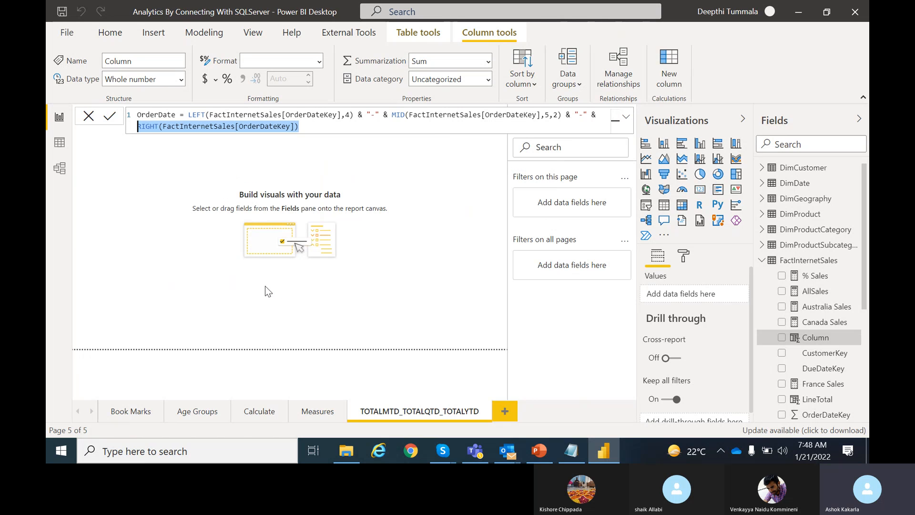
left_click(113, 120)
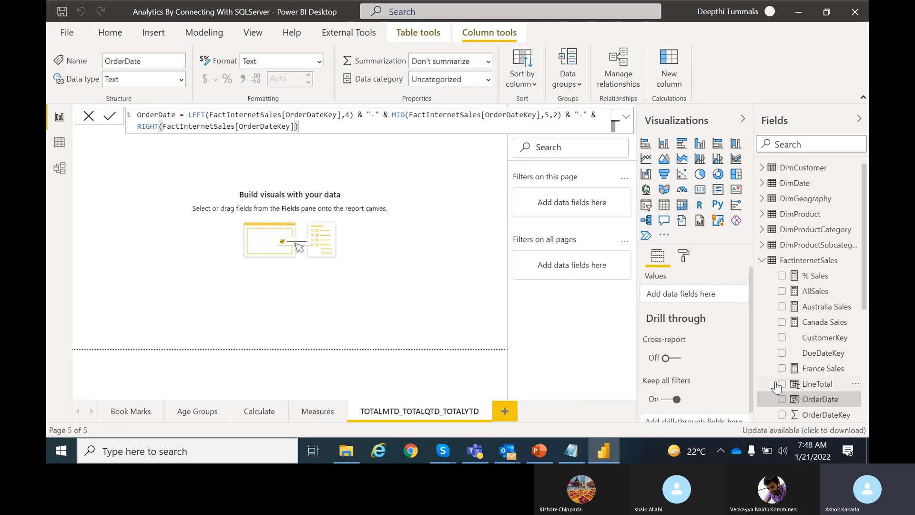
- Show the FactInternetSales rows in the data view and change the OrderDate column's data type to Date, accepting the conversion
left_click(58, 144)
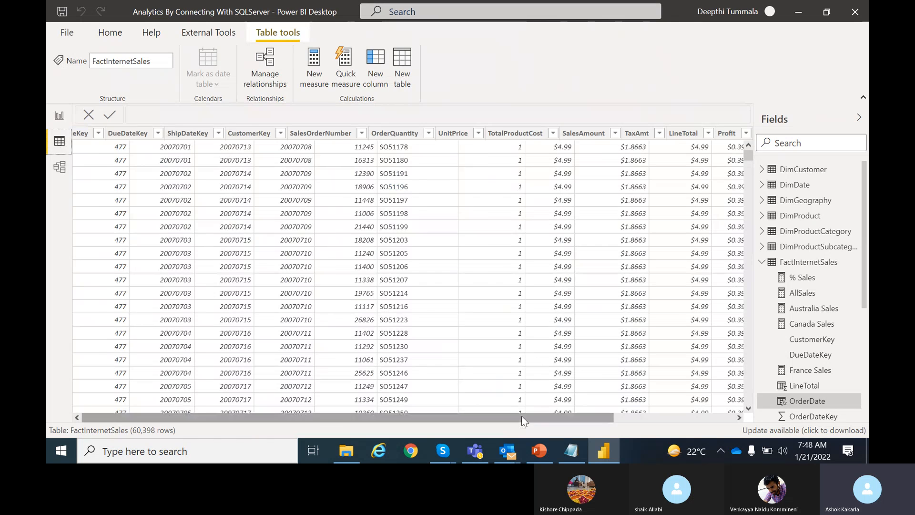
left_click_drag(620, 418, 686, 418)
left_click(709, 133)
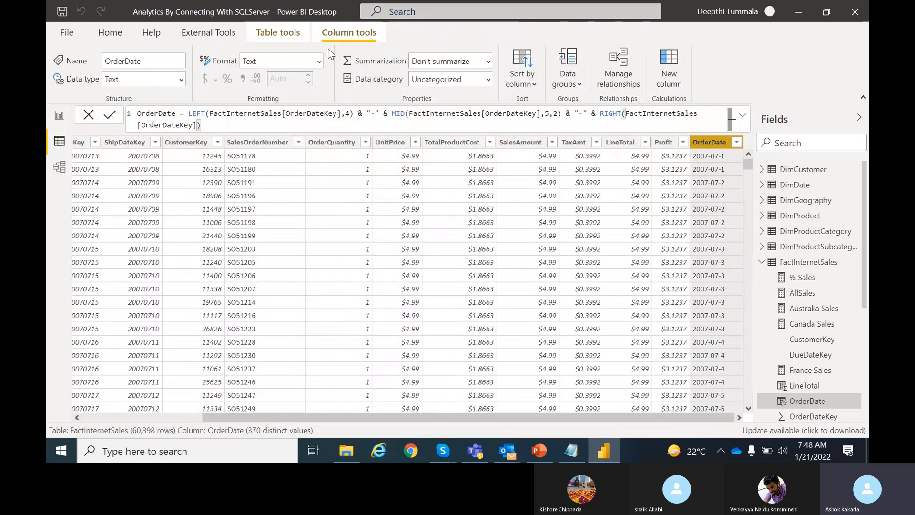
left_click(320, 64)
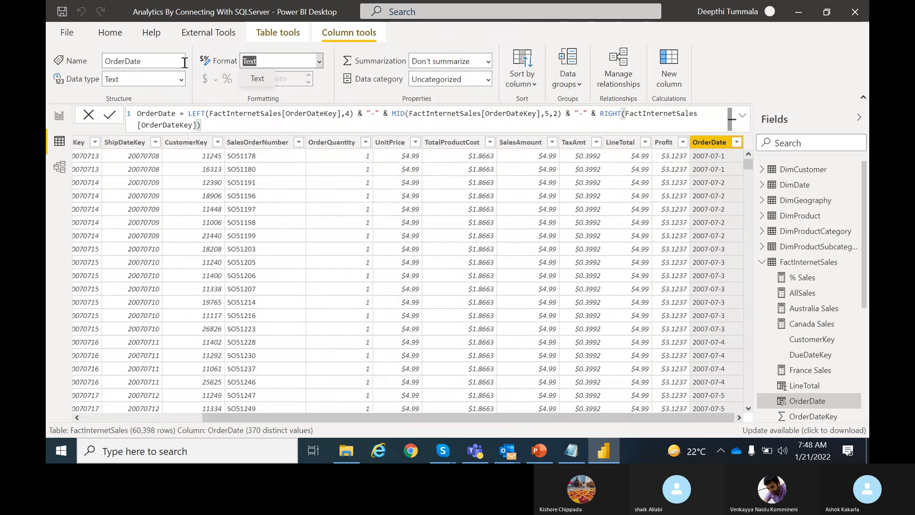
left_click(182, 79)
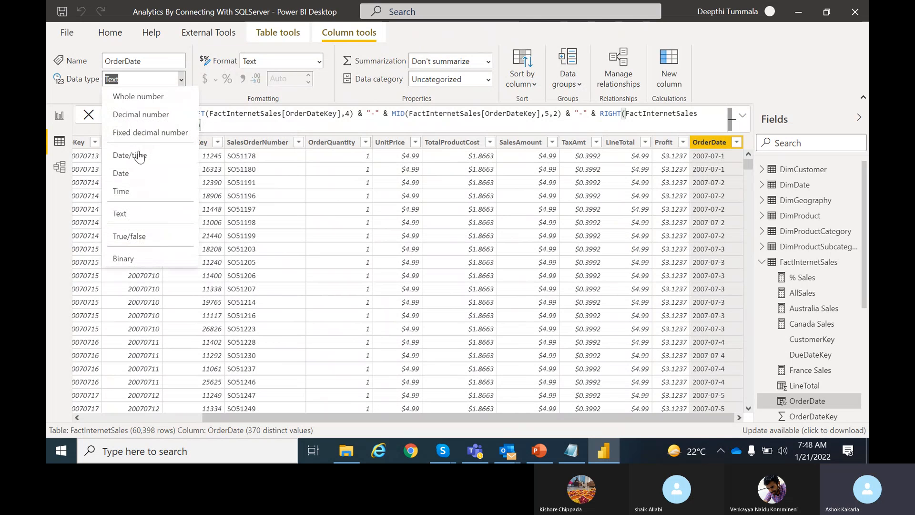
left_click(126, 175)
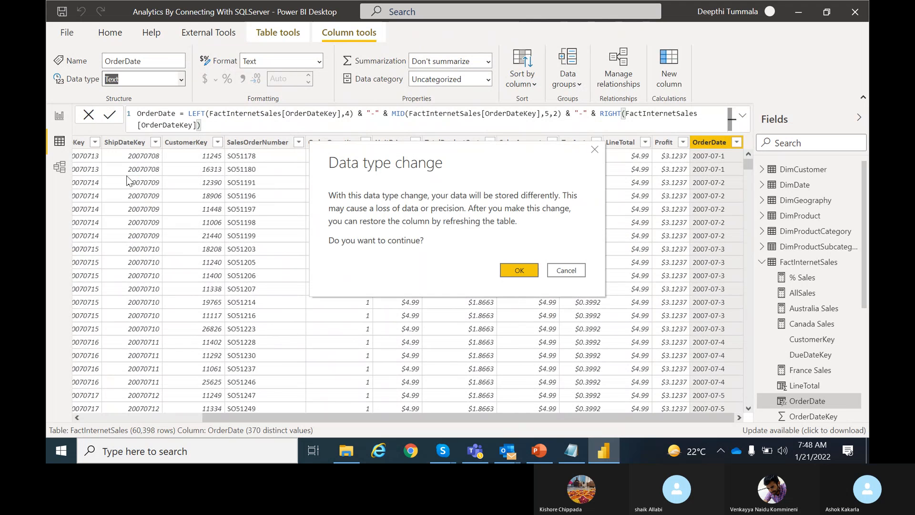
left_click(519, 270)
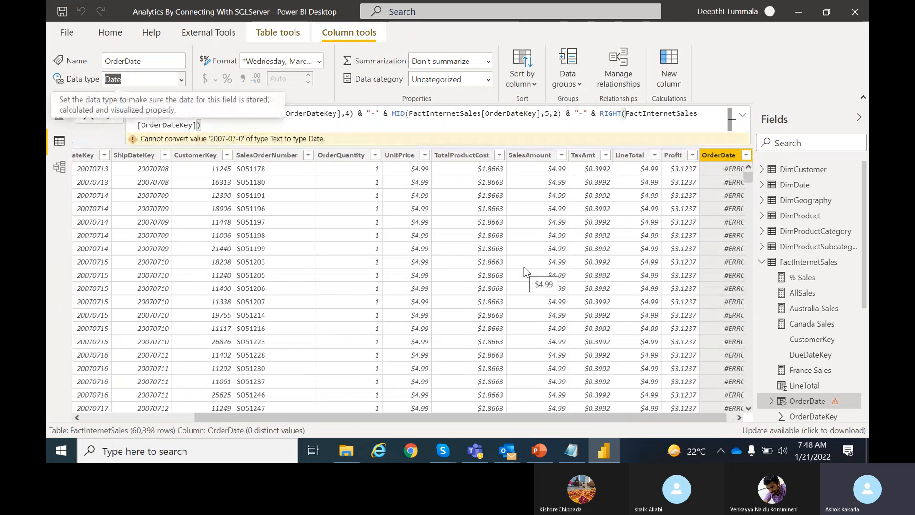
- Complete the RIGHT function in the OrderDate formula with a character count of 2 and commit the column
left_click_drag(552, 416, 642, 425)
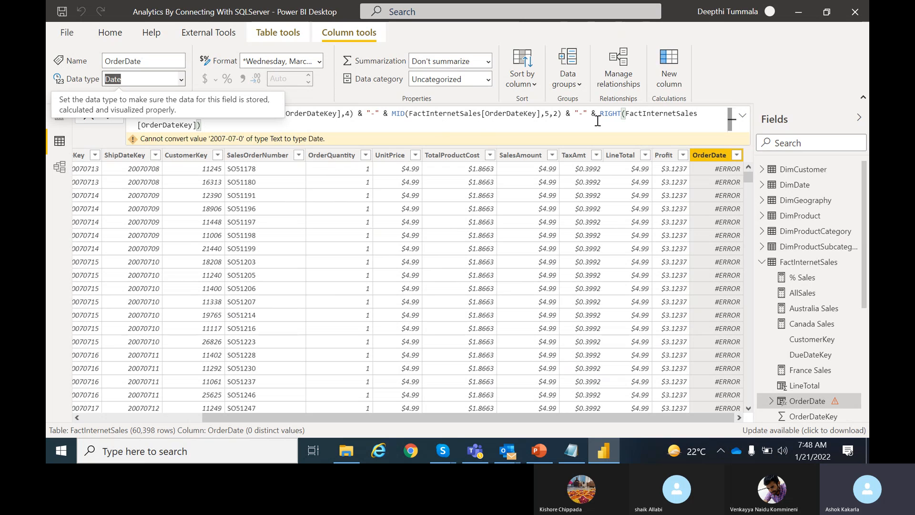
left_click(100, 127)
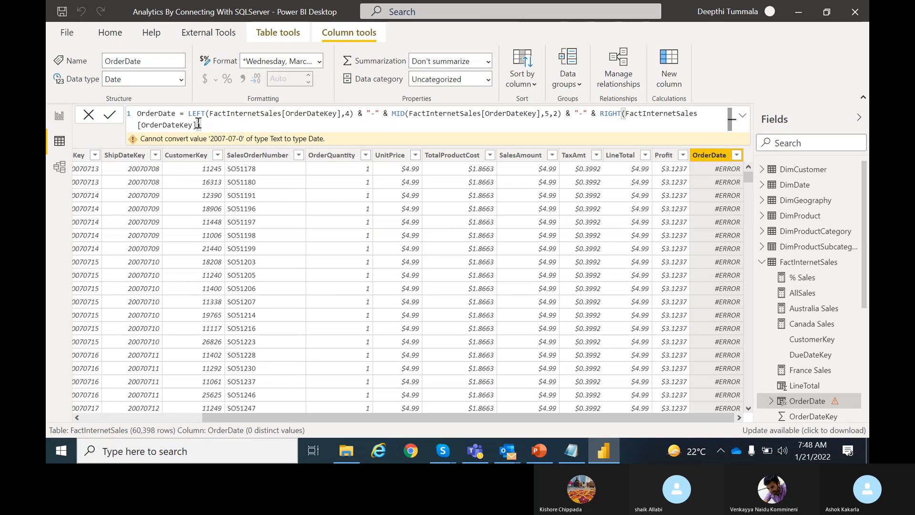
type(",2)")
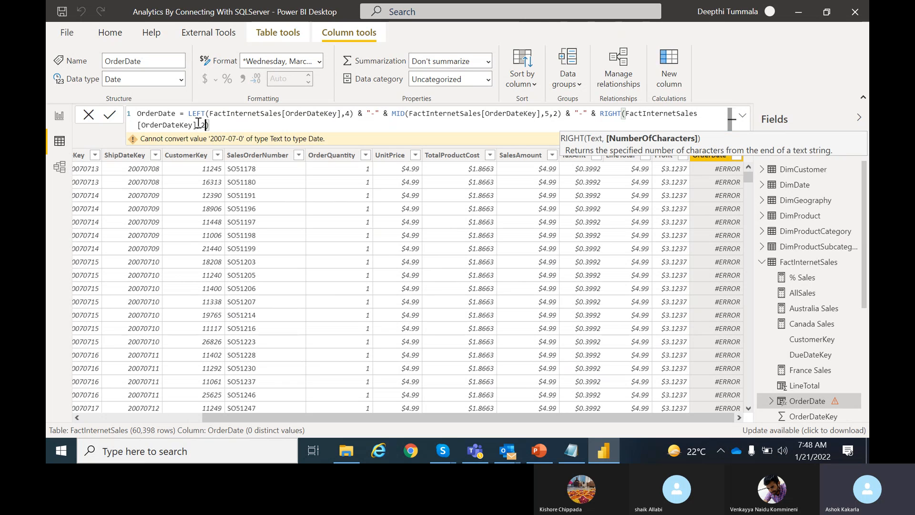
left_click(112, 115)
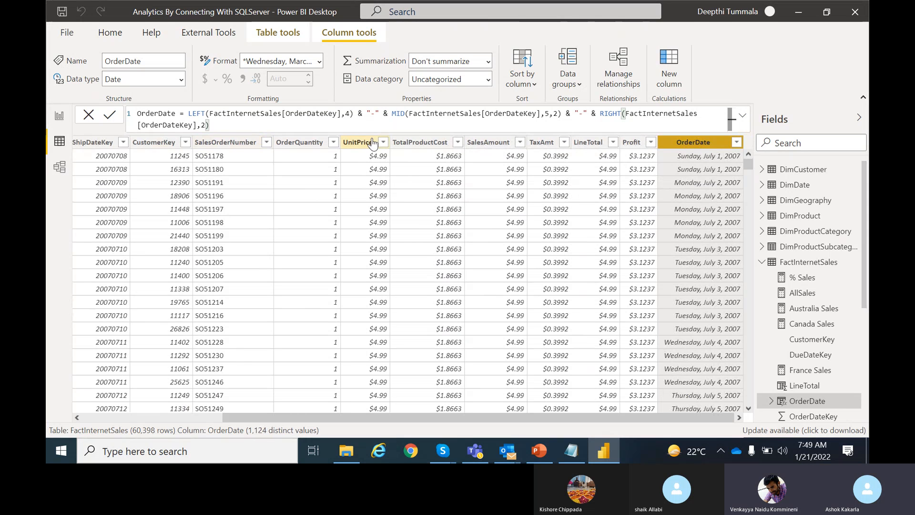
- Set the OrderDate column's date format to 2001-03-14 (yyyy-mm-dd)
left_click(319, 62)
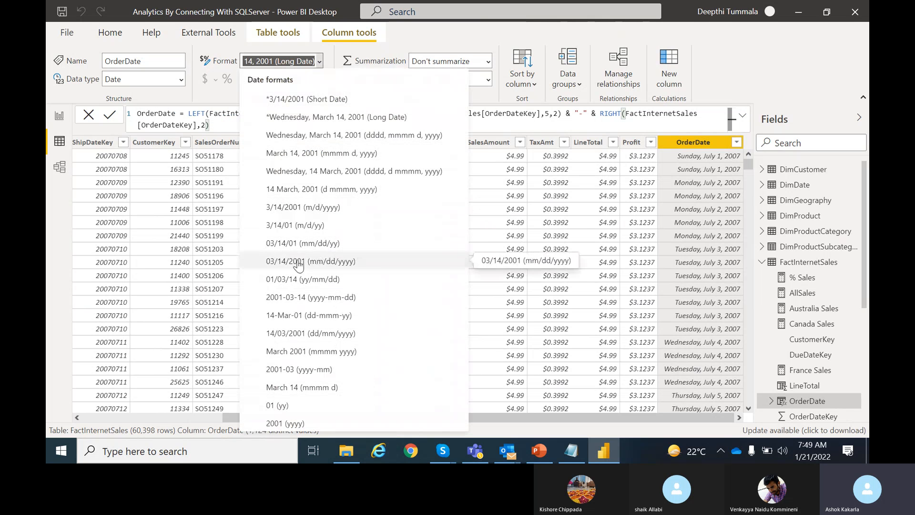
left_click(299, 299)
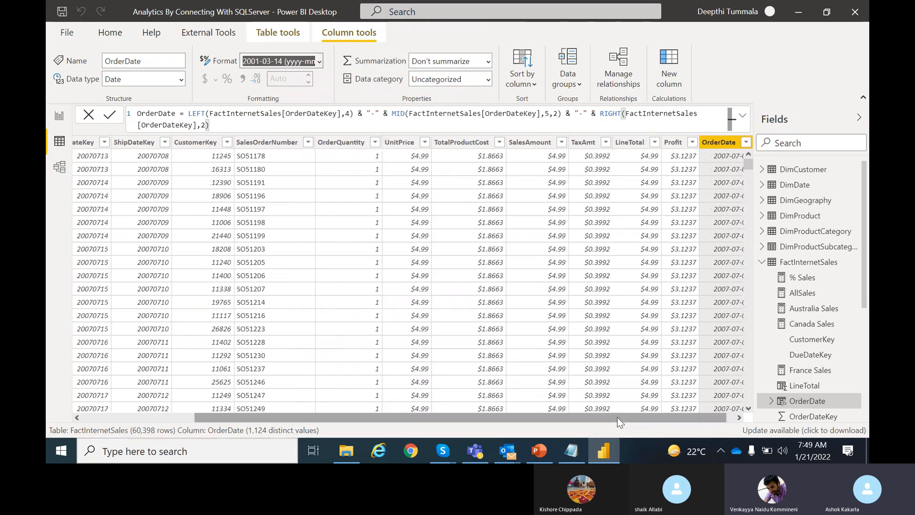
left_click_drag(618, 418, 693, 418)
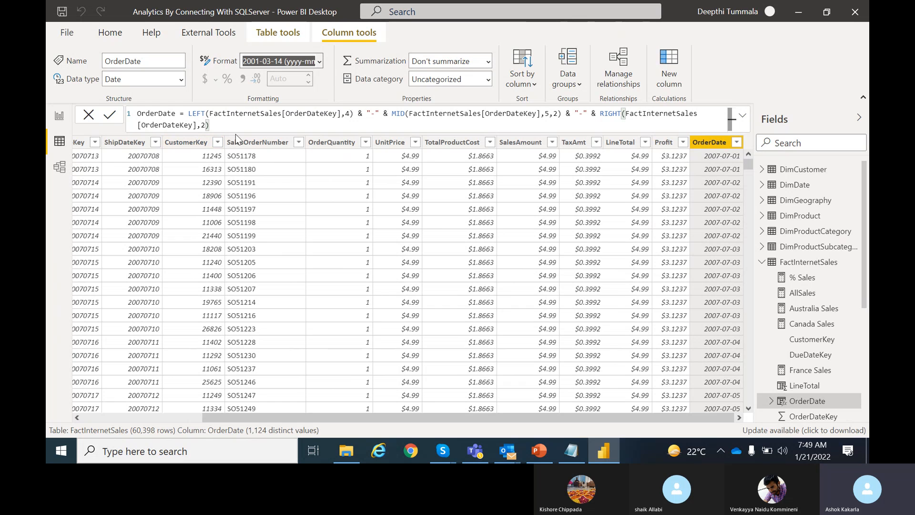
left_click(109, 118)
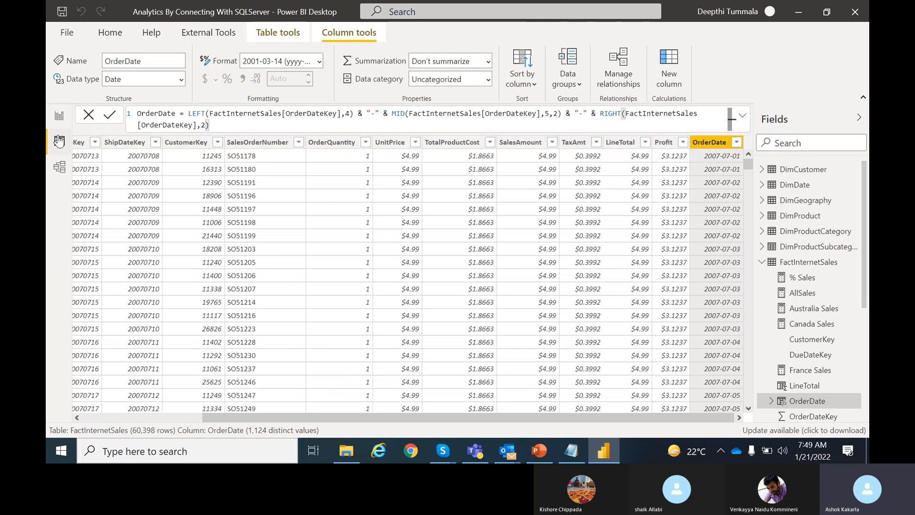
- Add a new calculated column to the DimDate table and name it Date in its formula
left_click(793, 189)
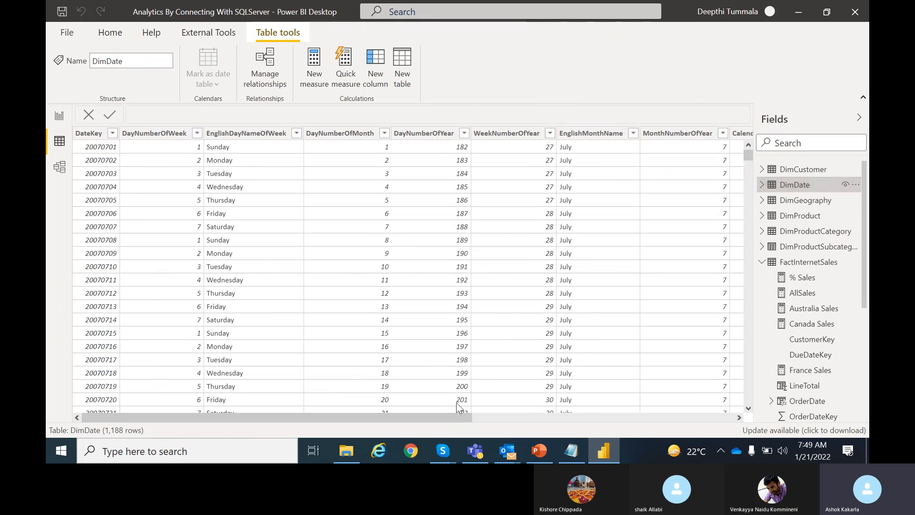
left_click_drag(437, 416, 698, 419)
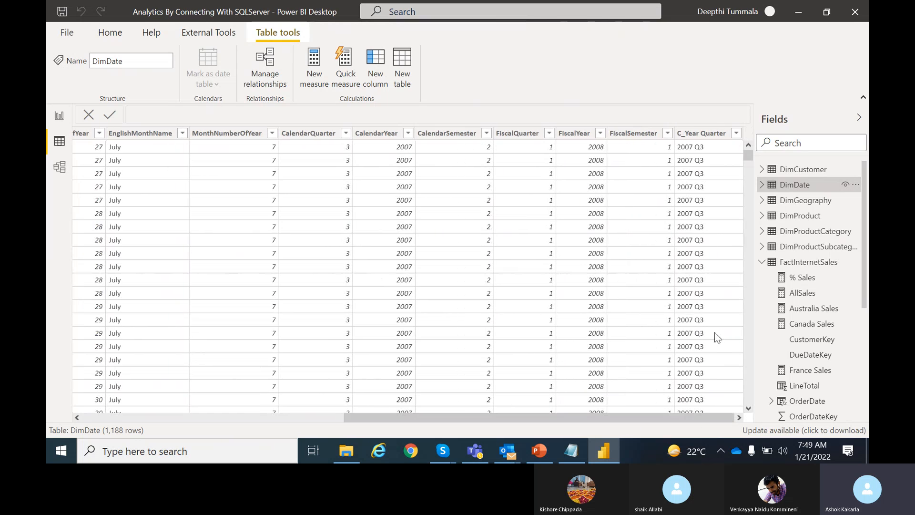
left_click(368, 85)
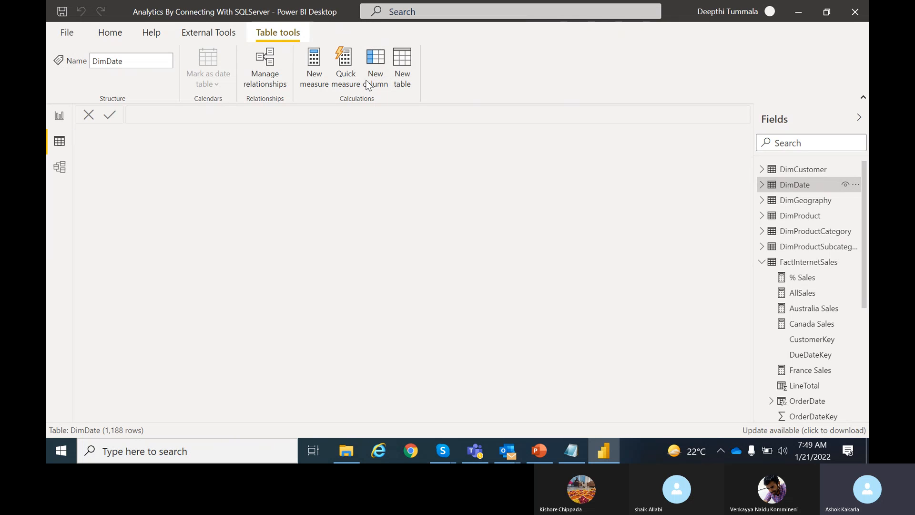
type("Date =")
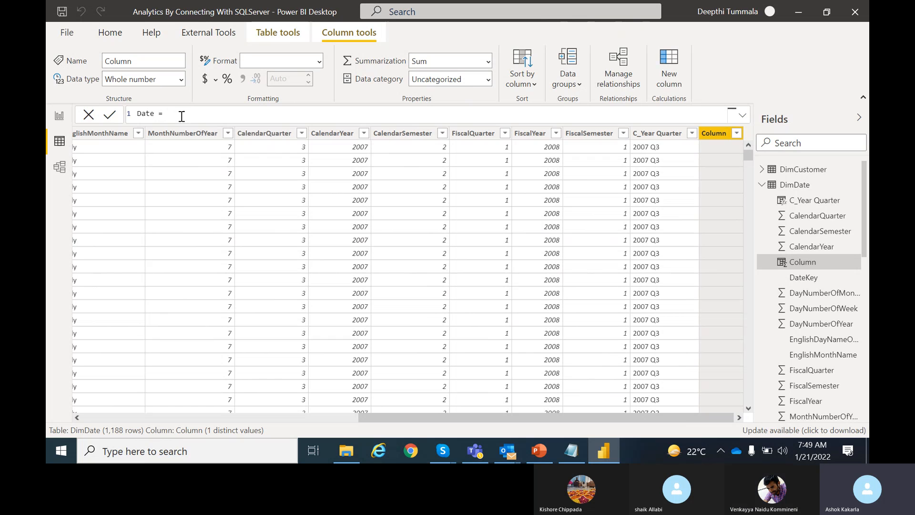
- Begin the Date formula with the year part, LEFT(DimDate[DateKey],4), joined to a "-" separator
type("LED")
type("(")
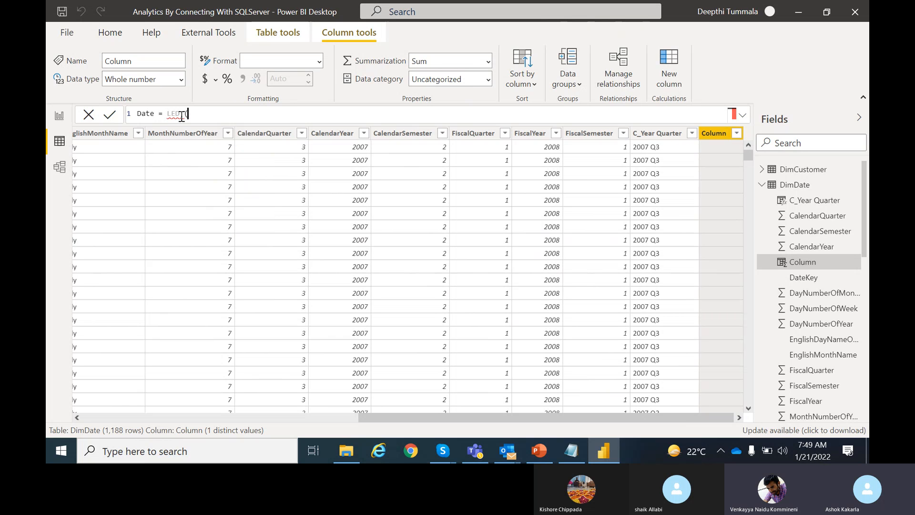
left_click(179, 112)
key("BackSpace")
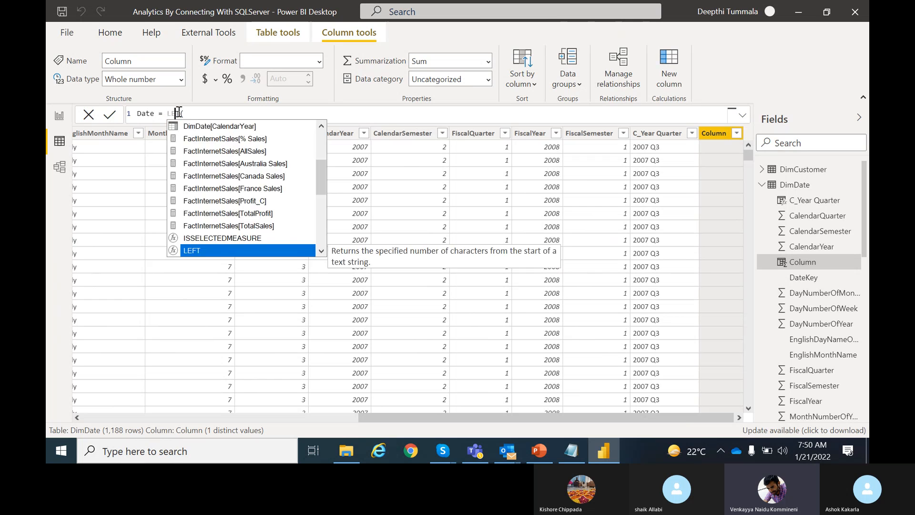
type("FT(")
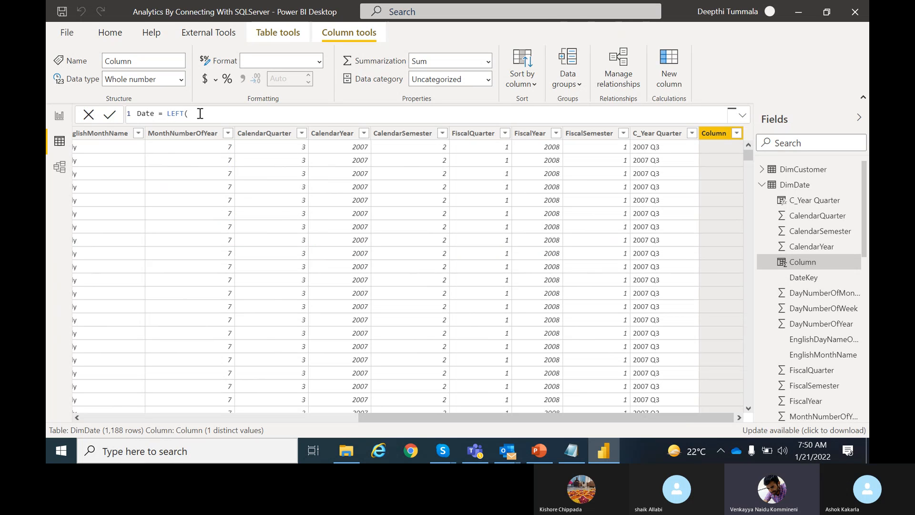
type("O")
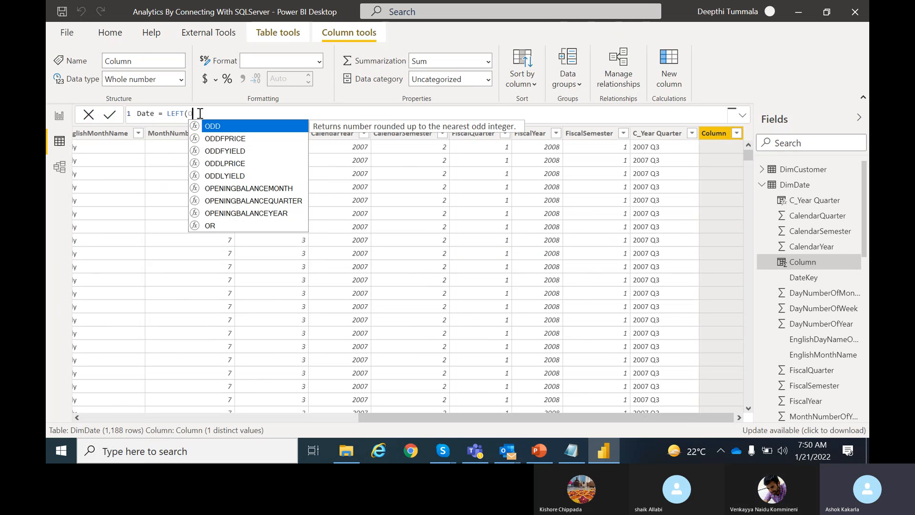
key("BackSpace")
type("Dim")
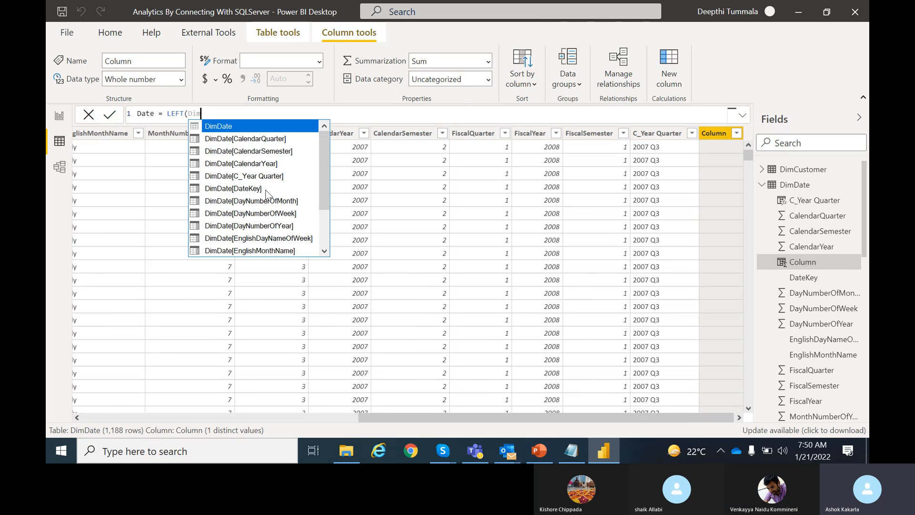
left_click(252, 188)
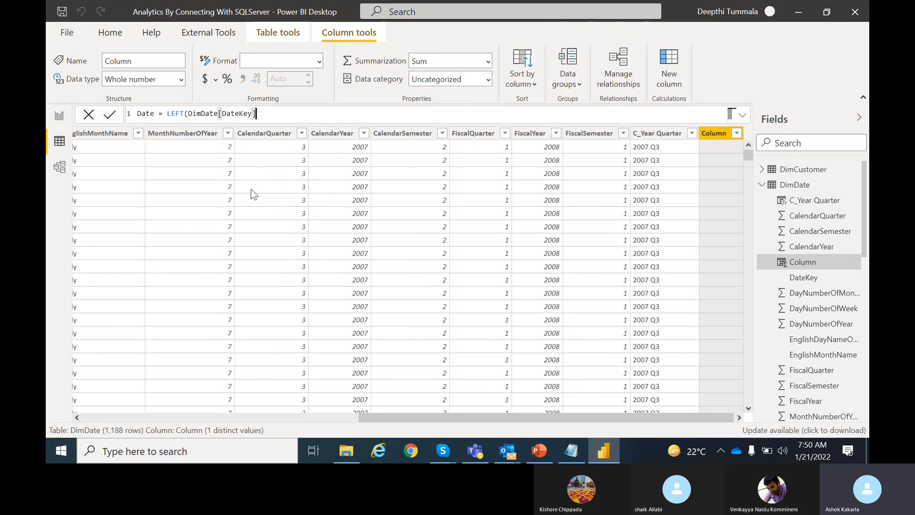
type(",4)")
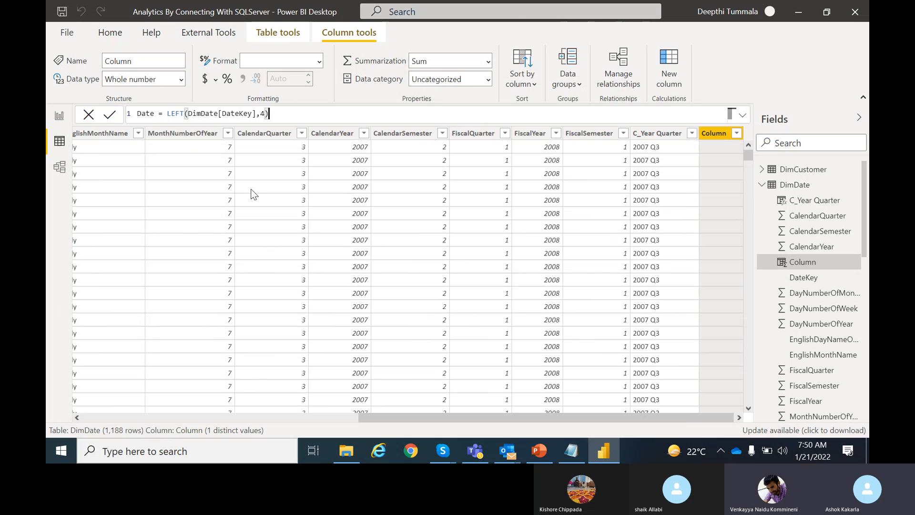
type(" & ")
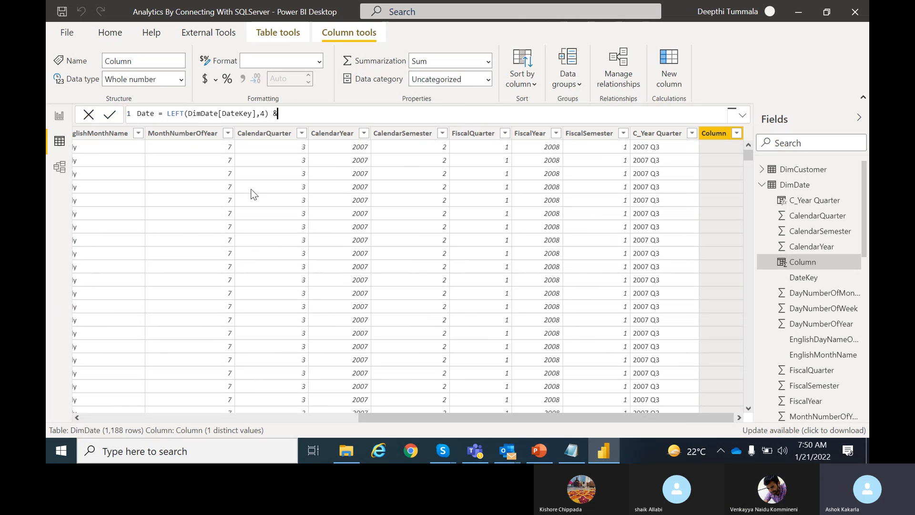
type("\"-\" & ")
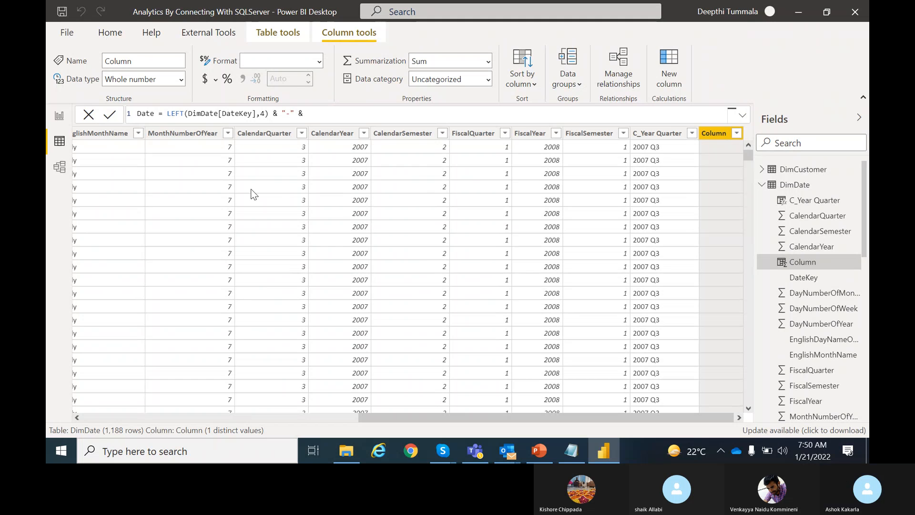
- Append the month part MID(DimDate[DateKey],5,2) and another "-" separator to the Date formula
type("MID")
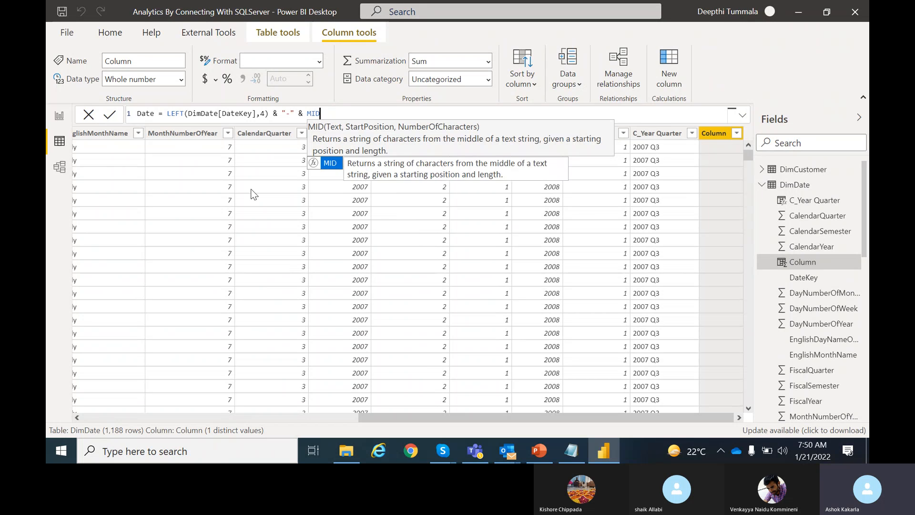
type("(Dim")
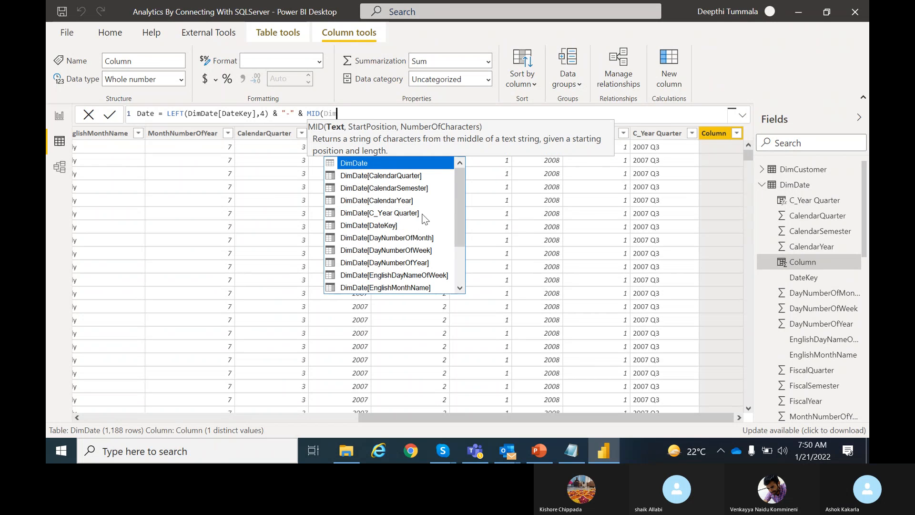
left_click(390, 226)
type(",5")
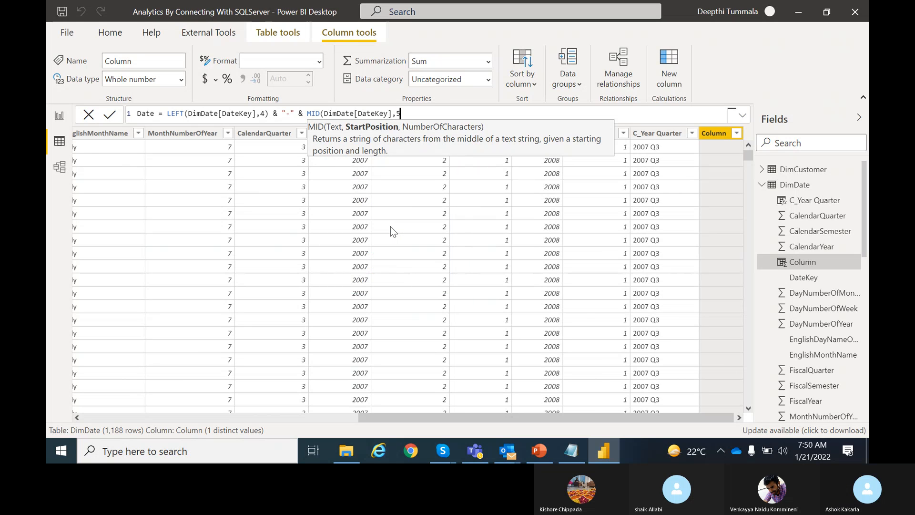
type(",2) ")
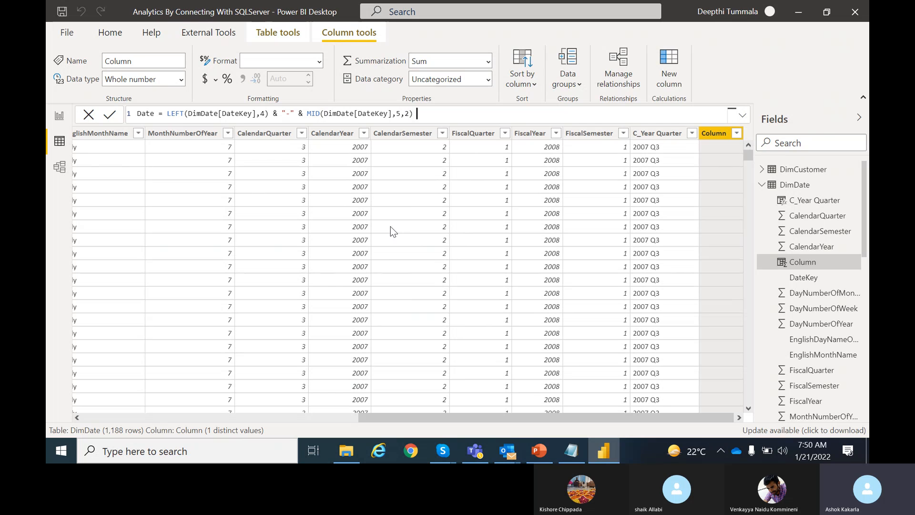
type("& \"")
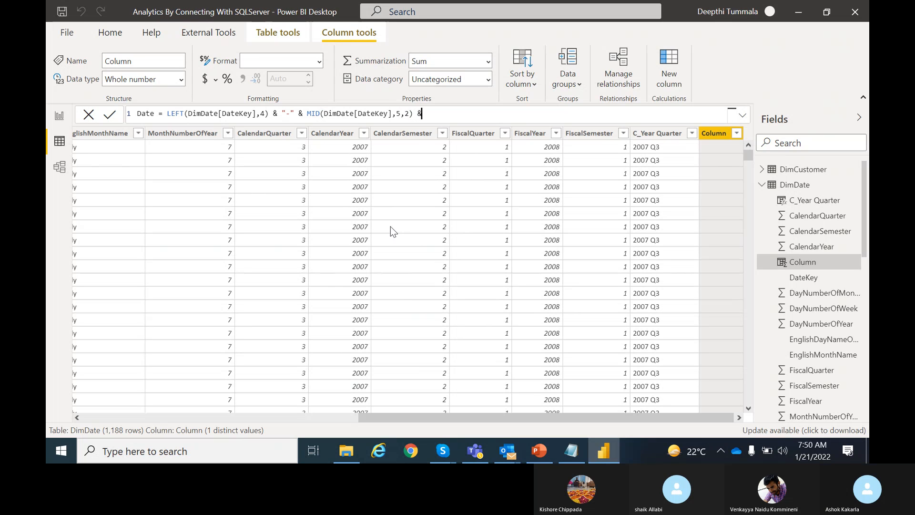
type("-\" & ")
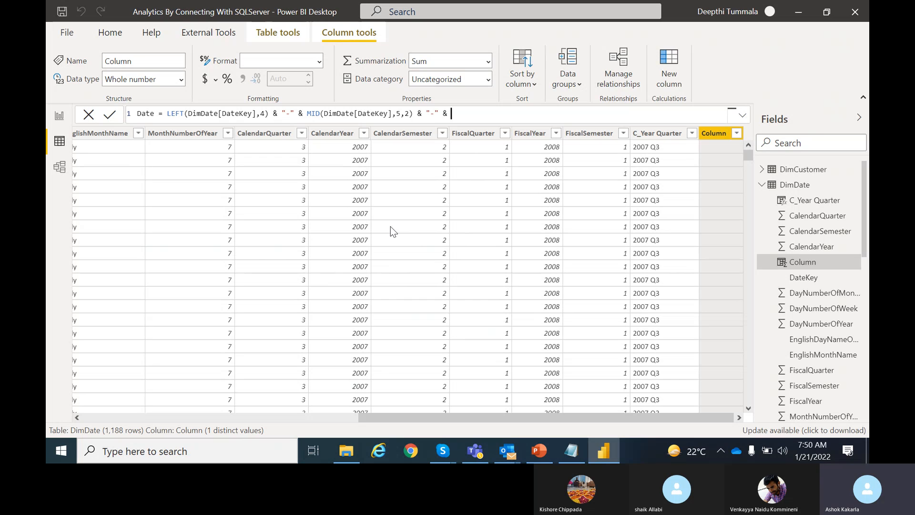
- Append the day part RIGHT(DimDate[DateKey],2) to the Date formula and commit the column
type("RI")
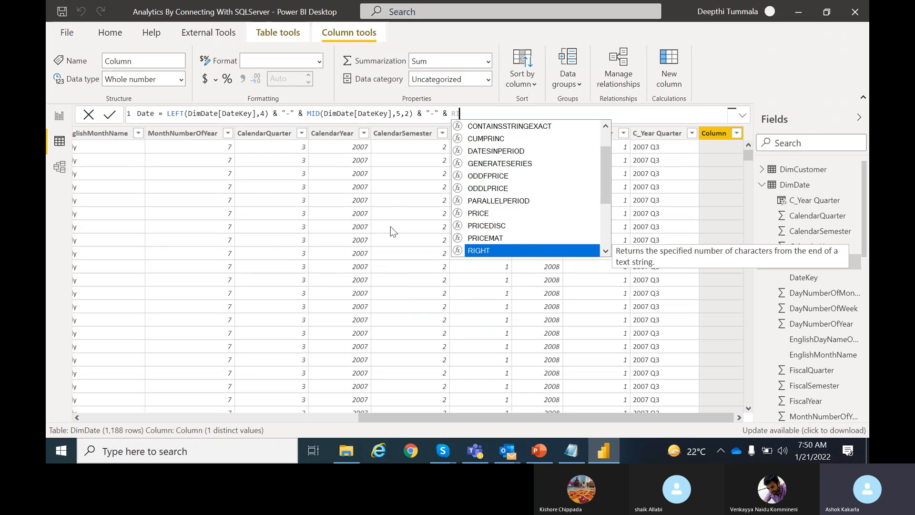
type("GHT(")
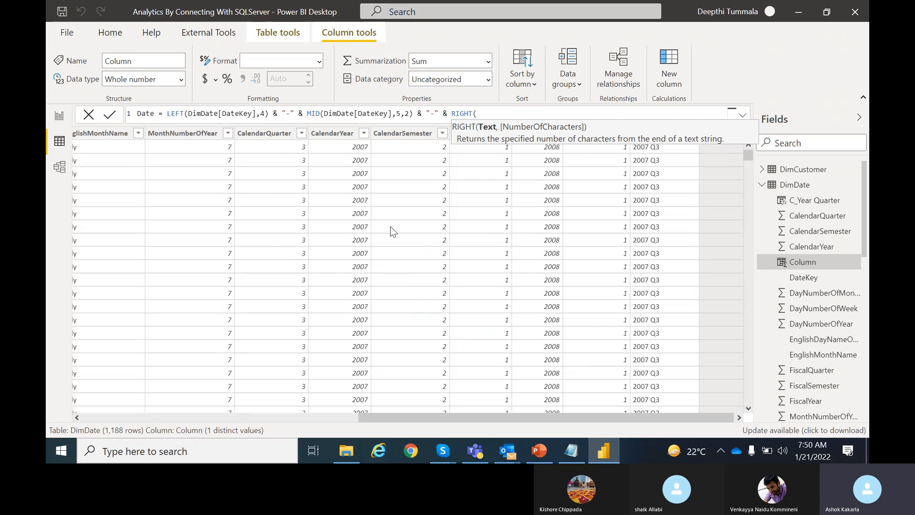
type("Dim")
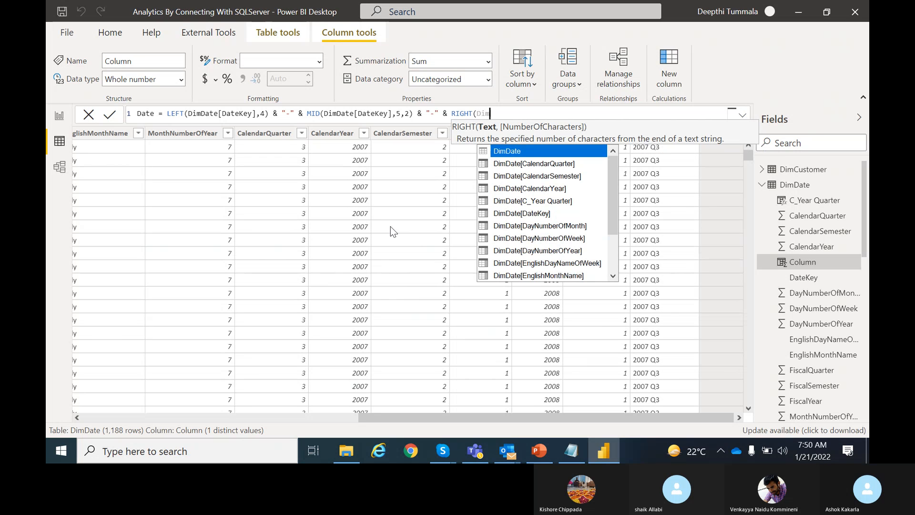
left_click(530, 213)
type(",")
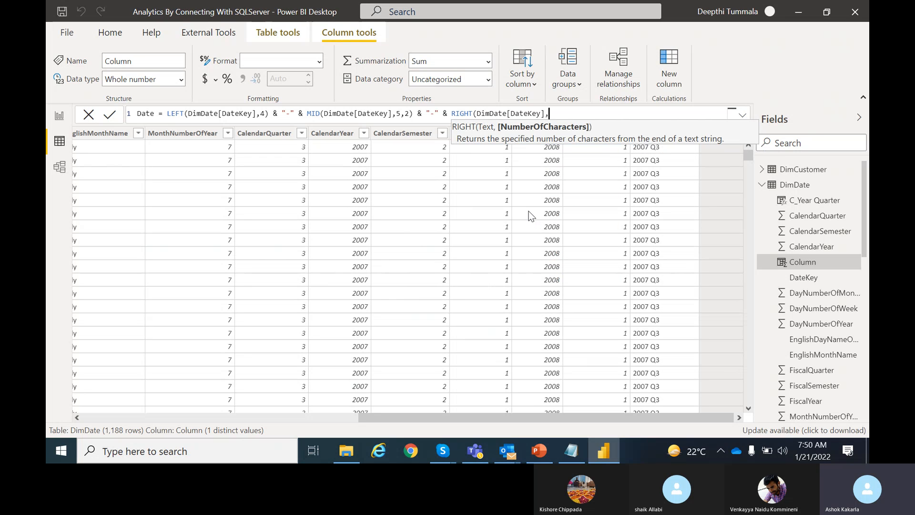
type("2)")
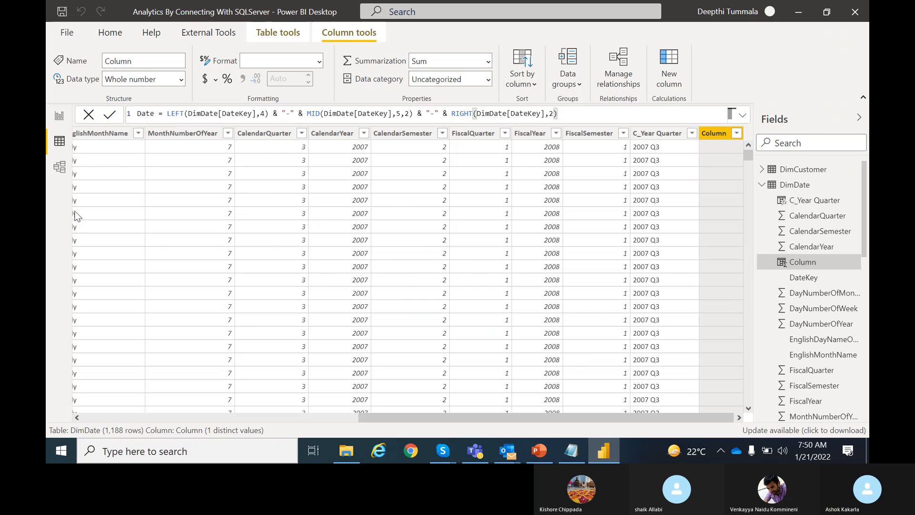
left_click(107, 117)
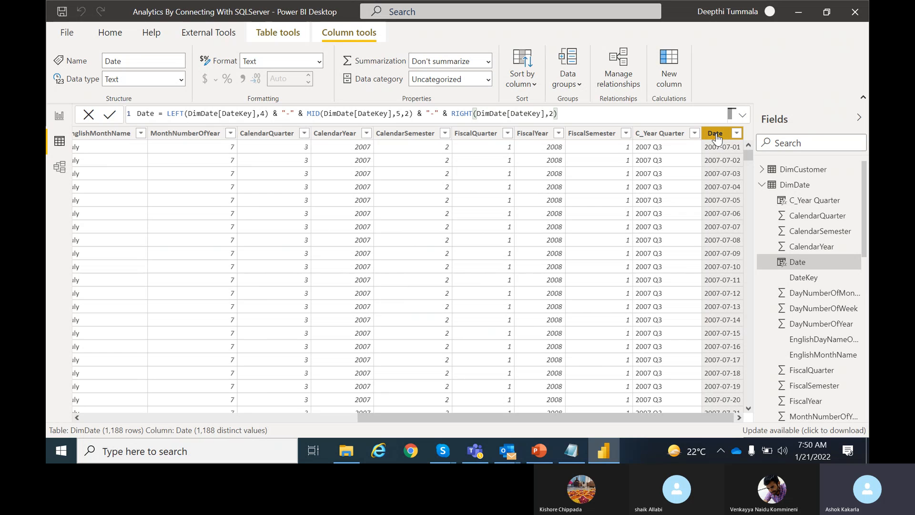
- Set the DimDate Date column's data type to Date and its format to 2001-03-14 (yyyy-mm-dd)
left_click(180, 79)
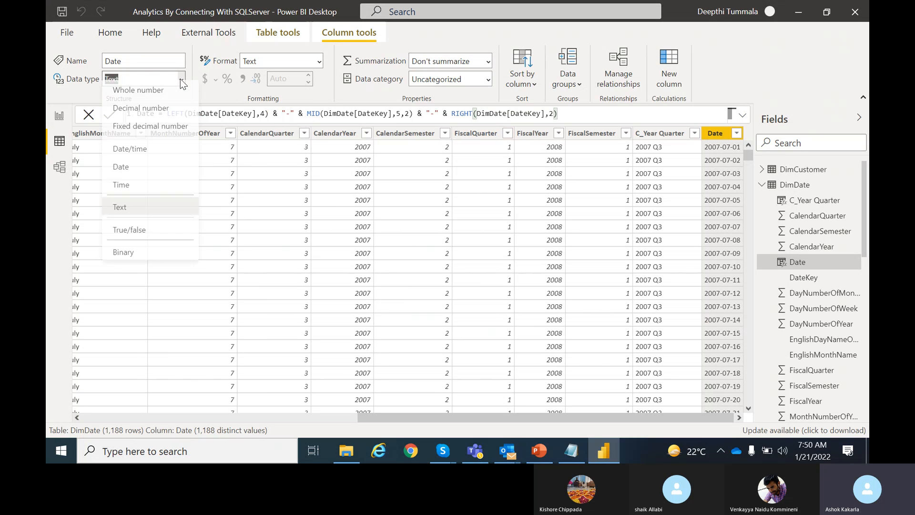
left_click(138, 173)
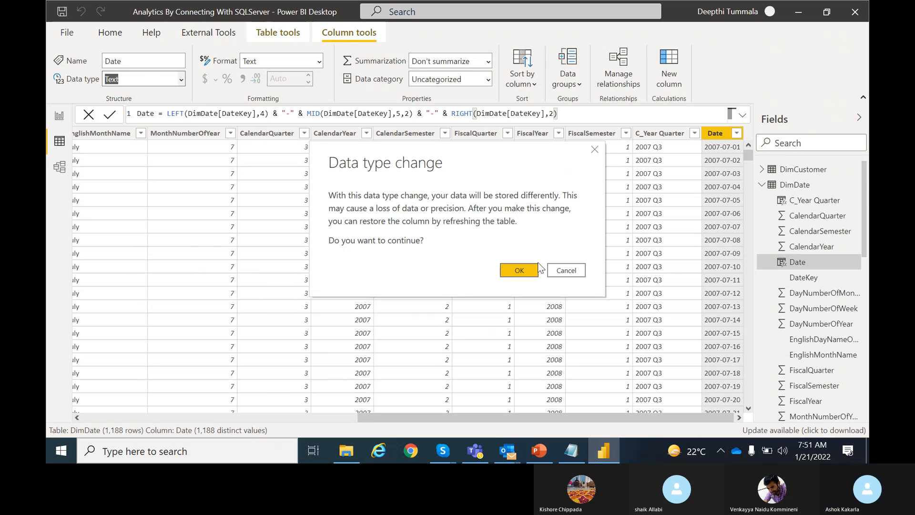
left_click(518, 271)
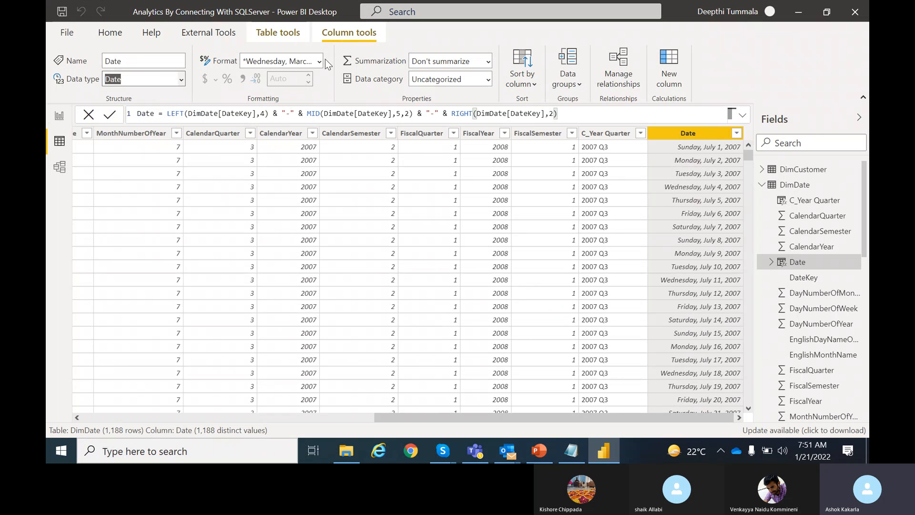
left_click(319, 61)
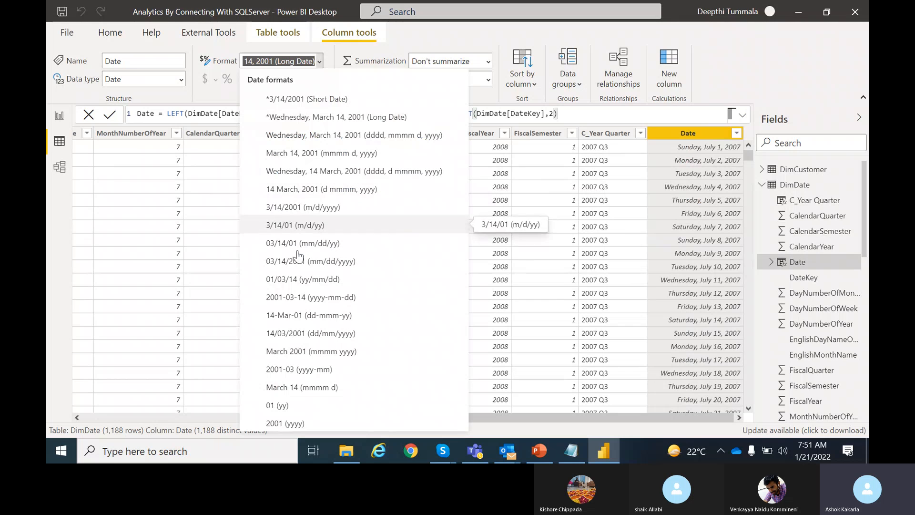
left_click(307, 297)
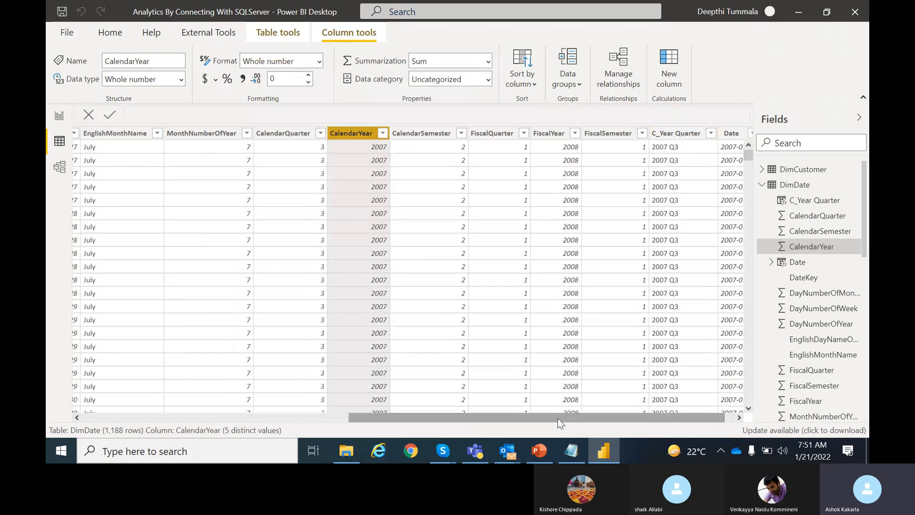
scroll(558, 418, "right", 1)
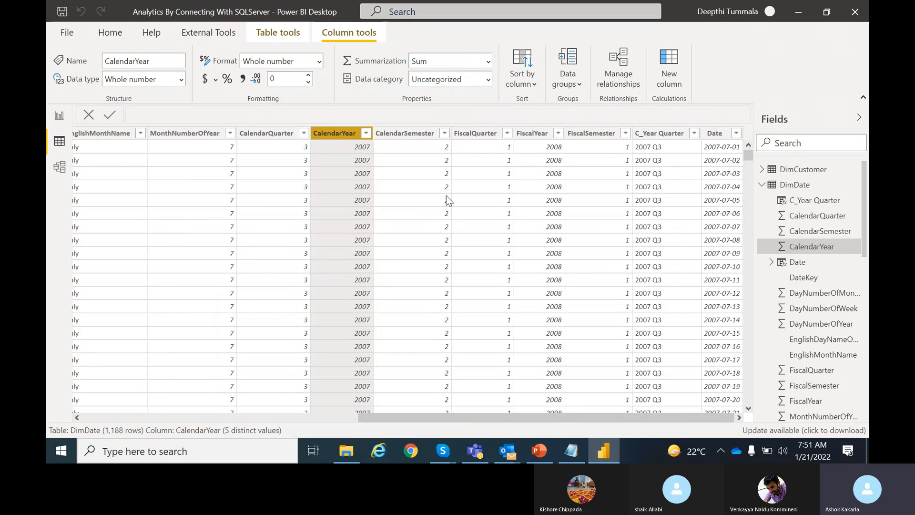
- Show the FactInternetSales table data and look through its list of fields
left_click(762, 185)
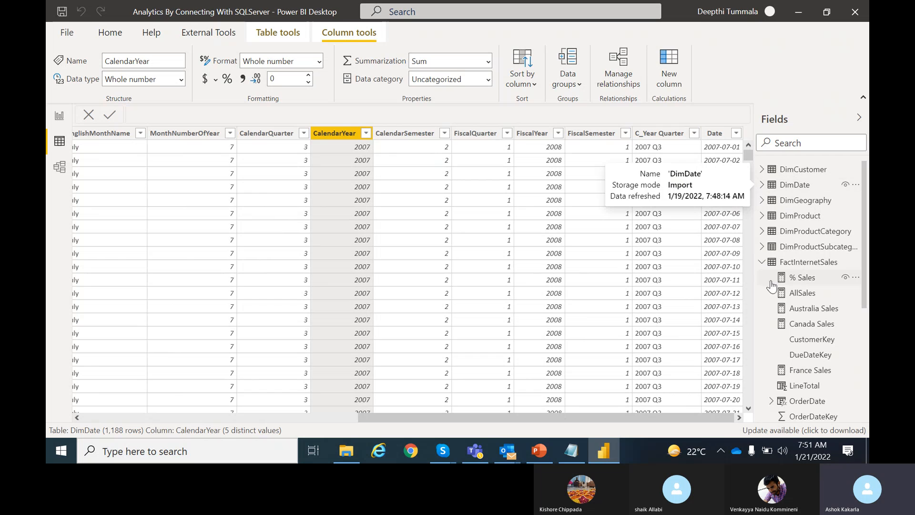
left_click(805, 265)
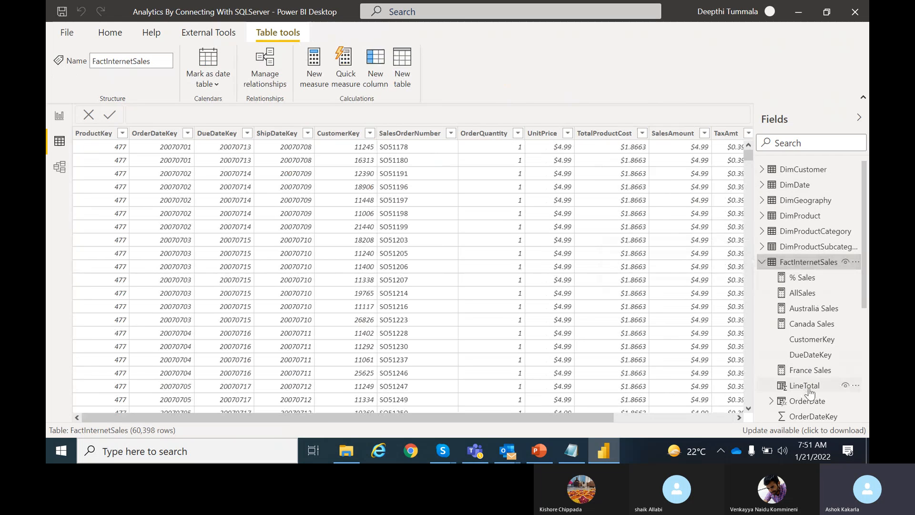
left_click_drag(864, 287, 864, 334)
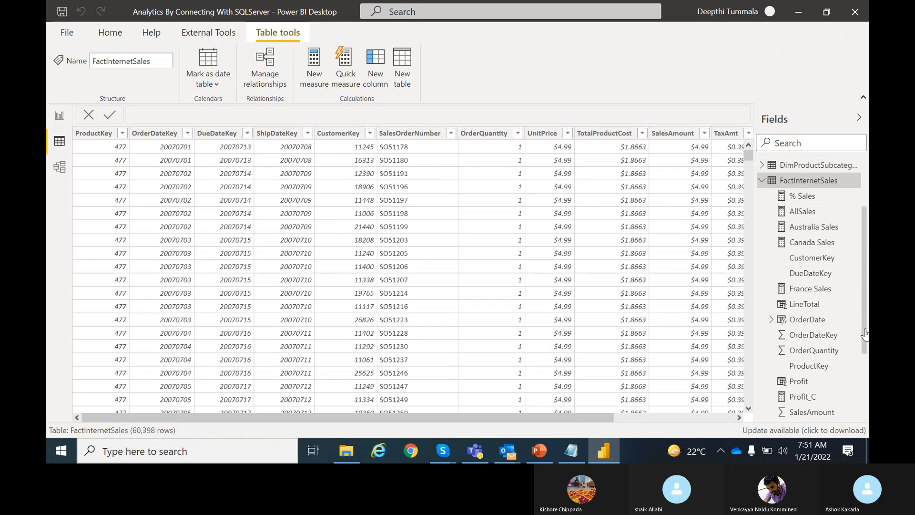
left_click_drag(864, 334, 859, 410)
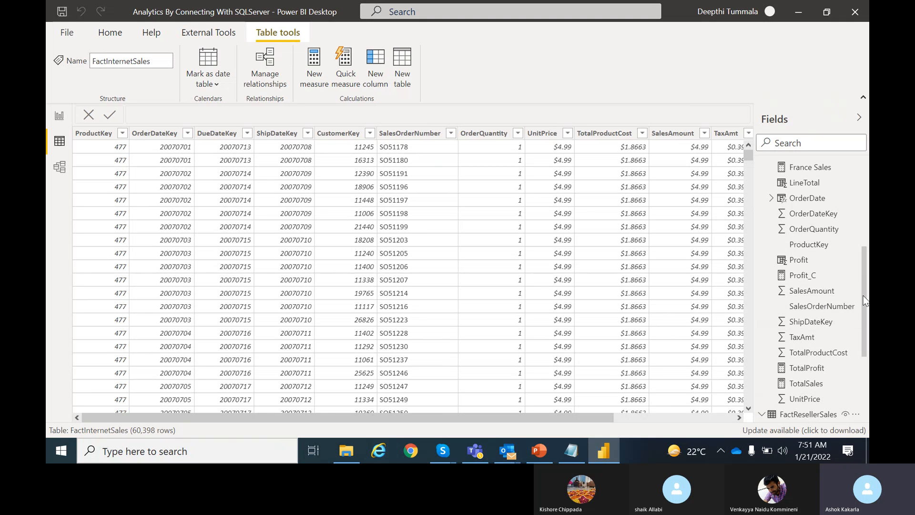
left_click_drag(863, 300, 867, 203)
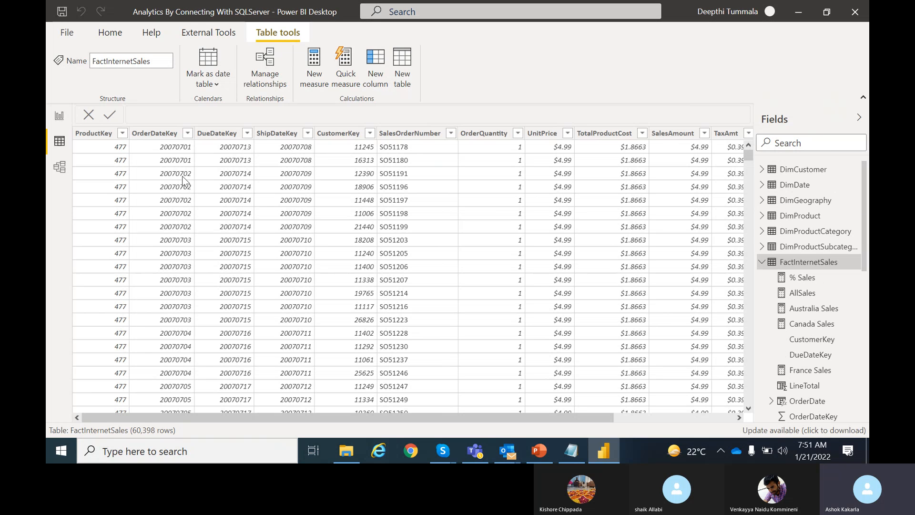
- Review the FactInternetSales fields from the TOTALMTD_TOTALQTD_TOTALYTD report page and check the OrderDate column in the table data
left_click(60, 117)
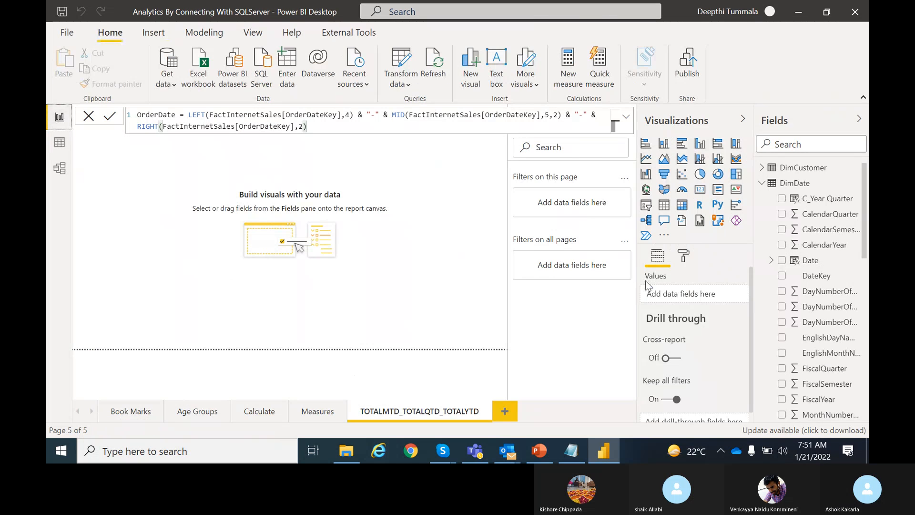
left_click(760, 184)
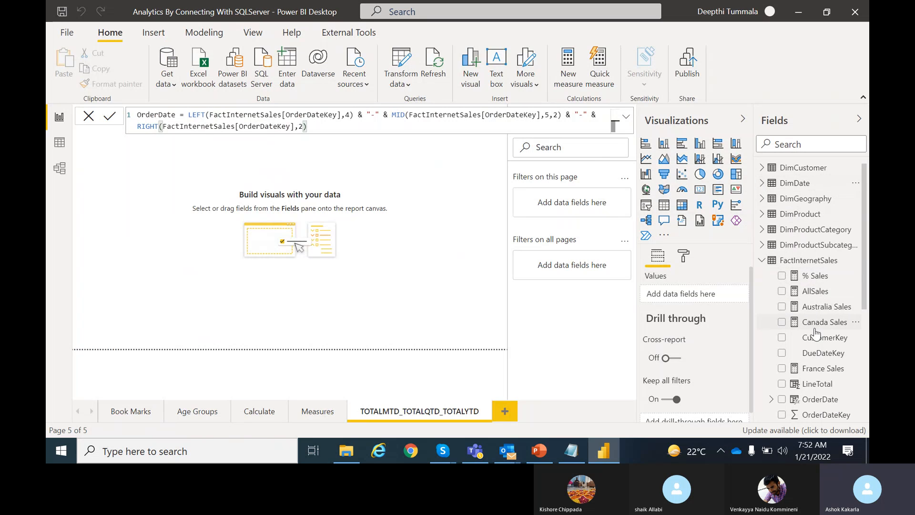
scroll(866, 278, "down", 8)
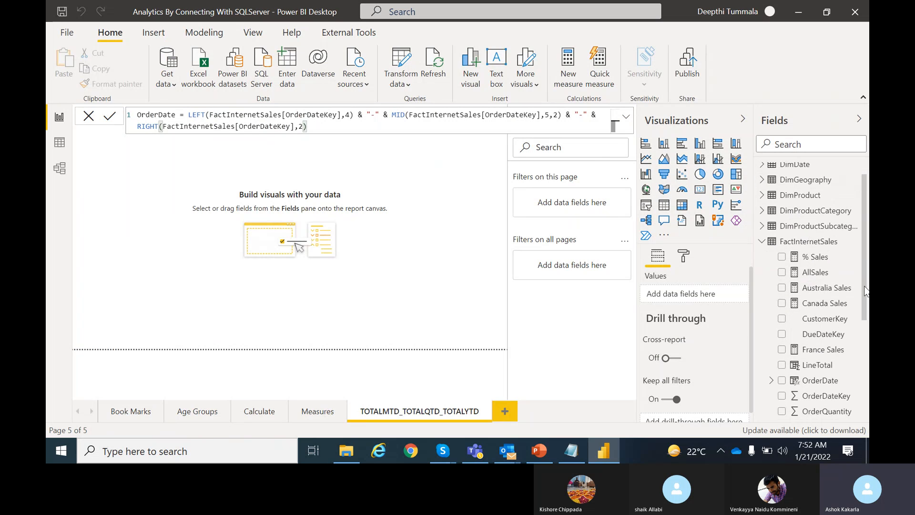
left_click_drag(858, 355, 865, 336)
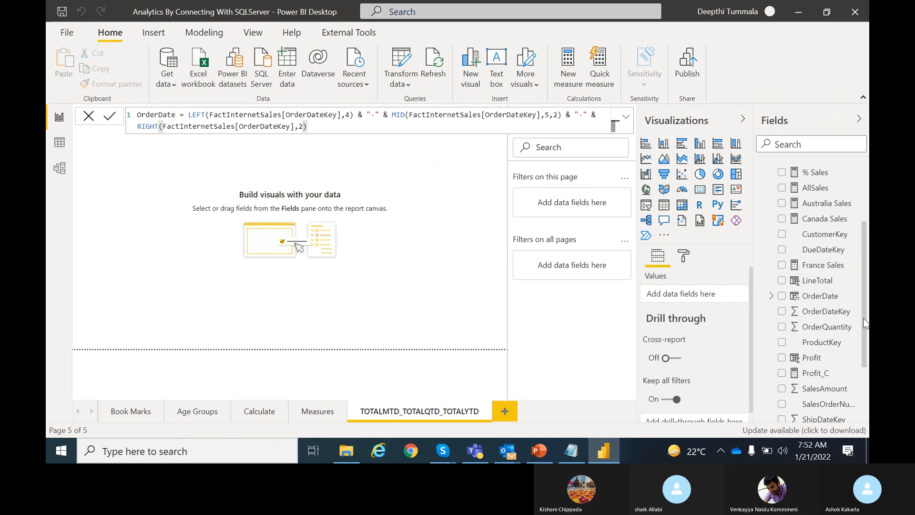
scroll(805, 267, "up", 2)
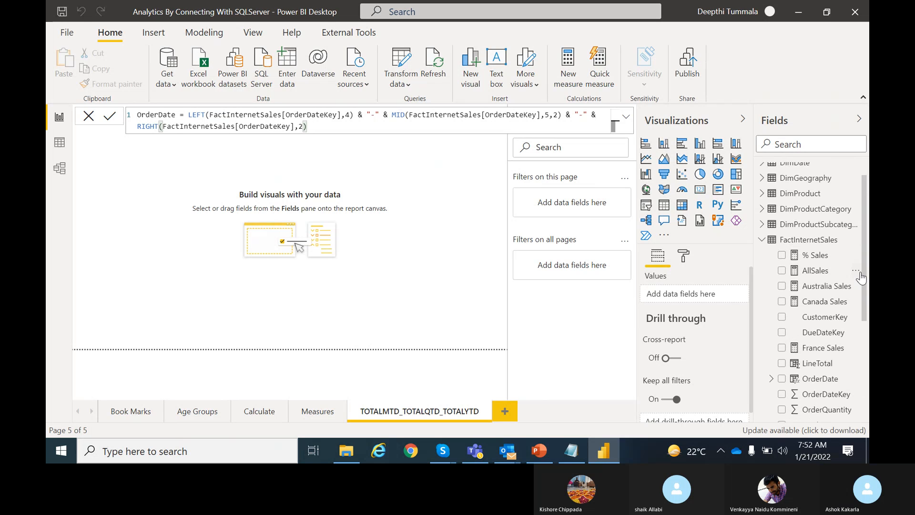
left_click(799, 238)
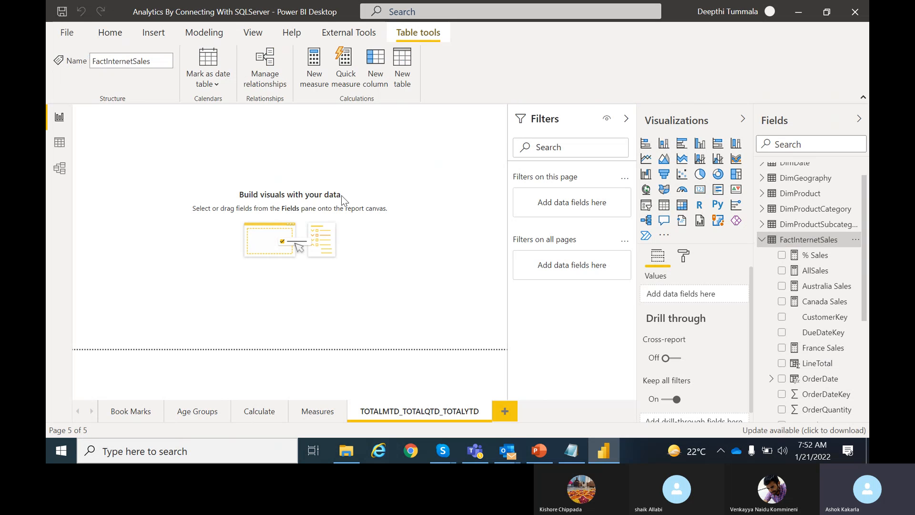
left_click(64, 150)
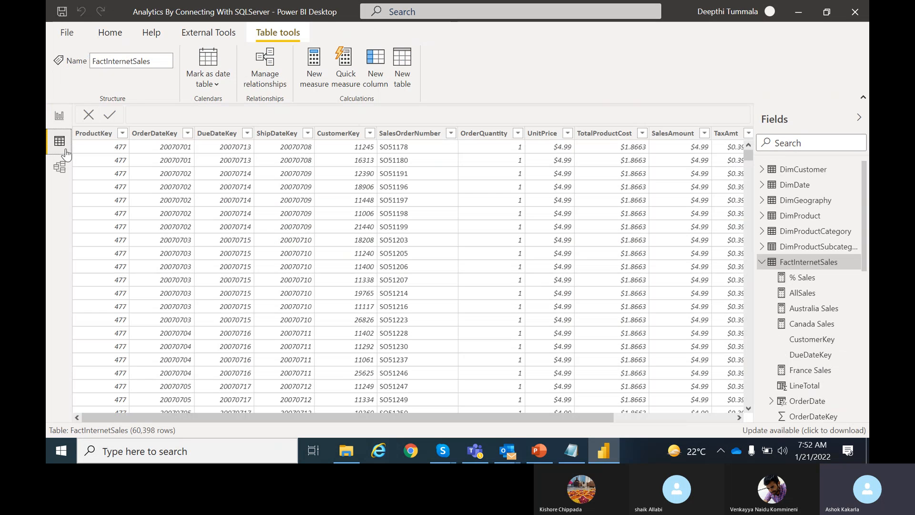
left_click_drag(509, 417, 631, 414)
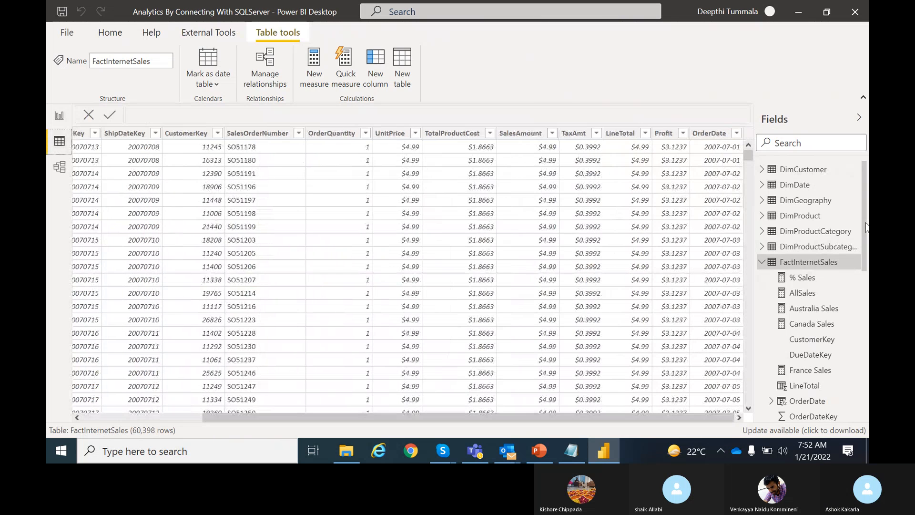
left_click_drag(867, 229, 868, 252)
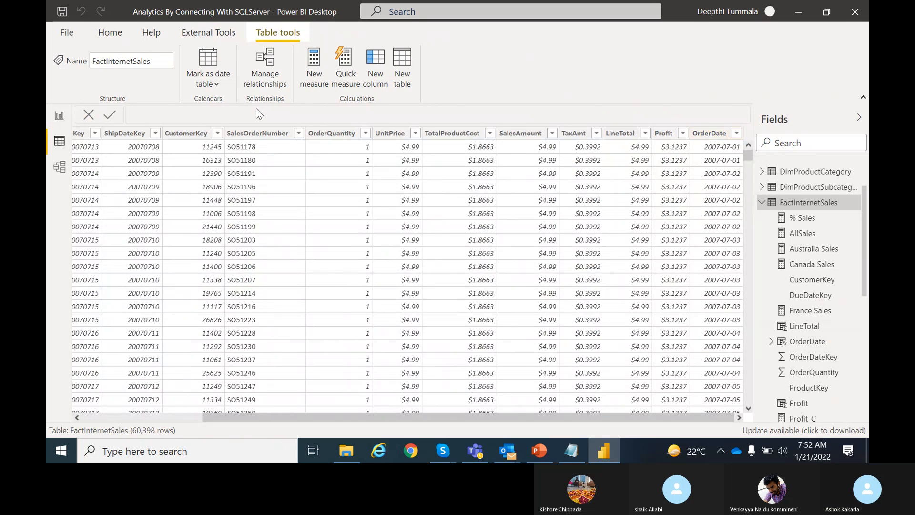
- Edit the active relationship between FactInternetSales and DimDate in the model so it links OrderDate to Date
left_click(59, 168)
mouse_move(302, 396)
left_mouse_down()
mouse_move(175, 406)
mouse_move(305, 400)
left_mouse_up()
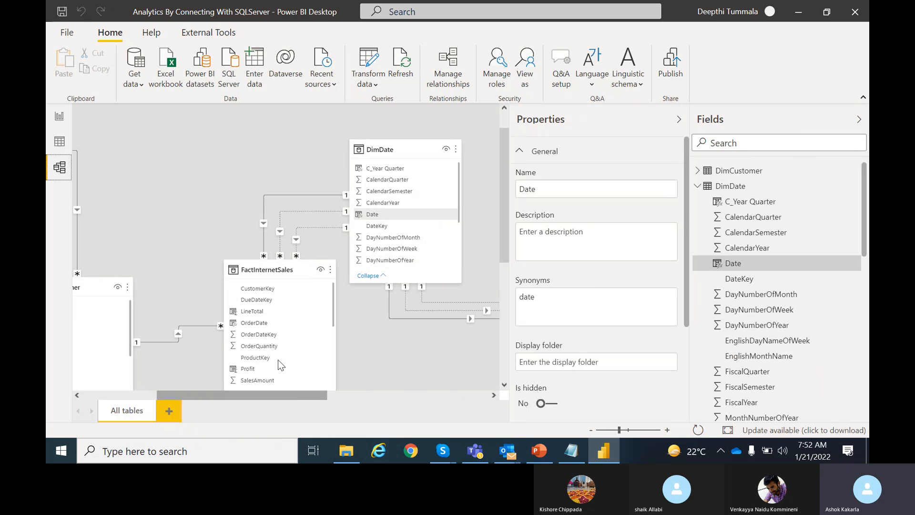
double_click(265, 224)
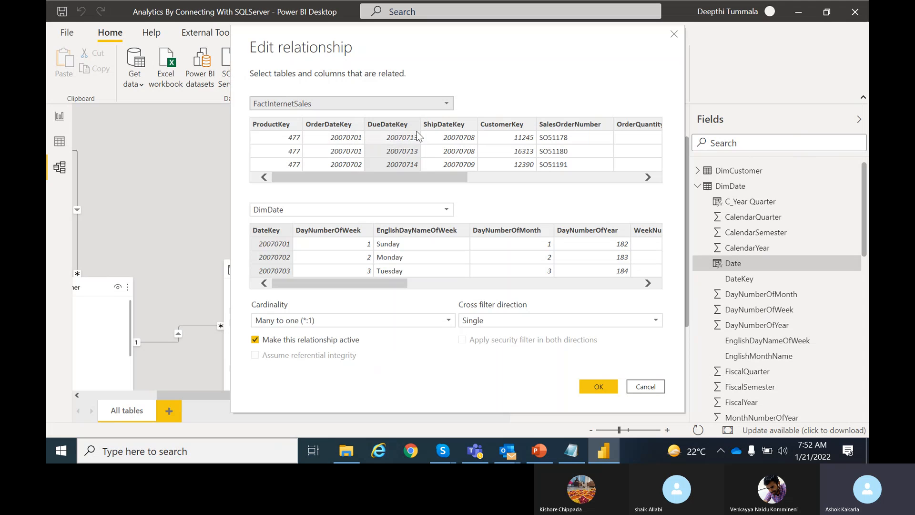
left_click_drag(421, 176, 665, 196)
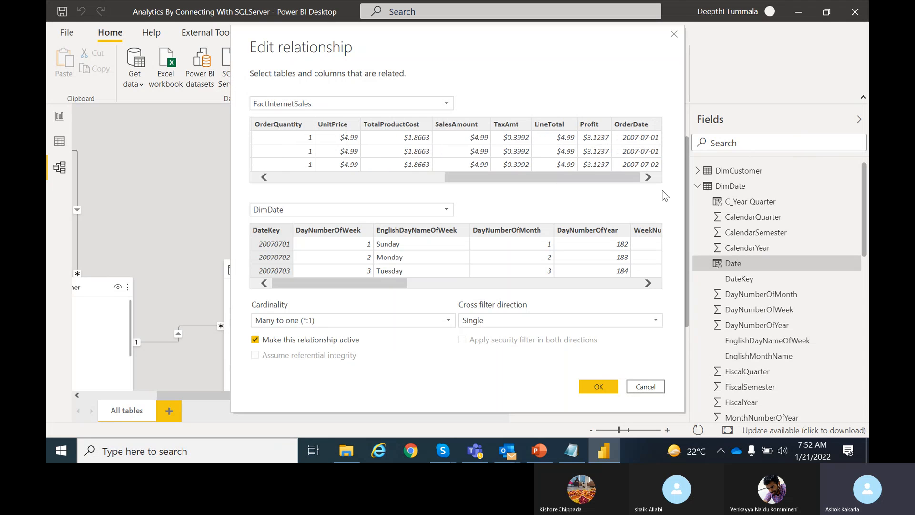
left_click(629, 124)
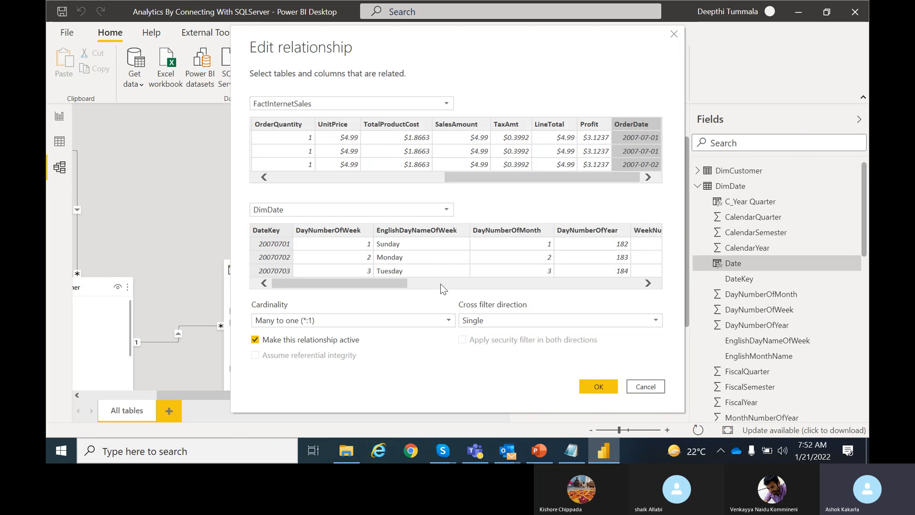
left_click_drag(383, 282, 618, 283)
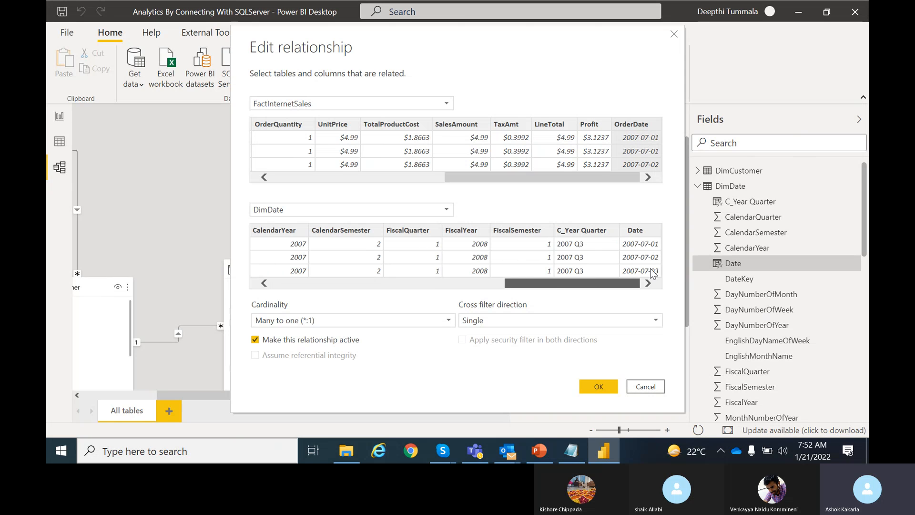
left_click(643, 232)
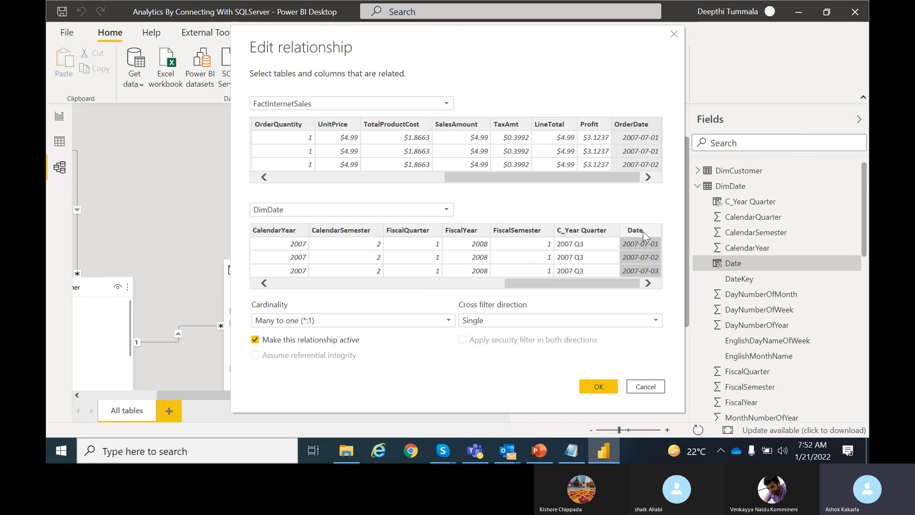
left_click(645, 125)
left_click(596, 385)
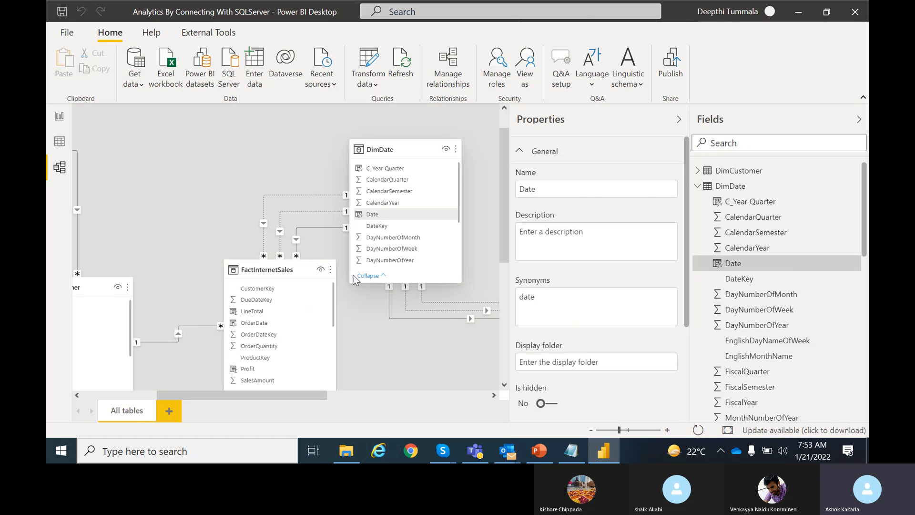
- Delete the two inactive relationships between DimDate and FactInternetSales
right_click(281, 233)
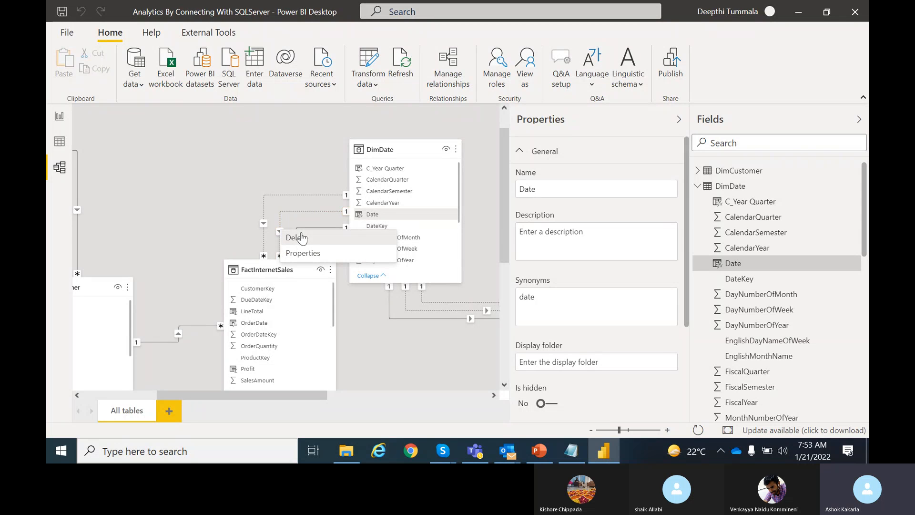
left_click(301, 237)
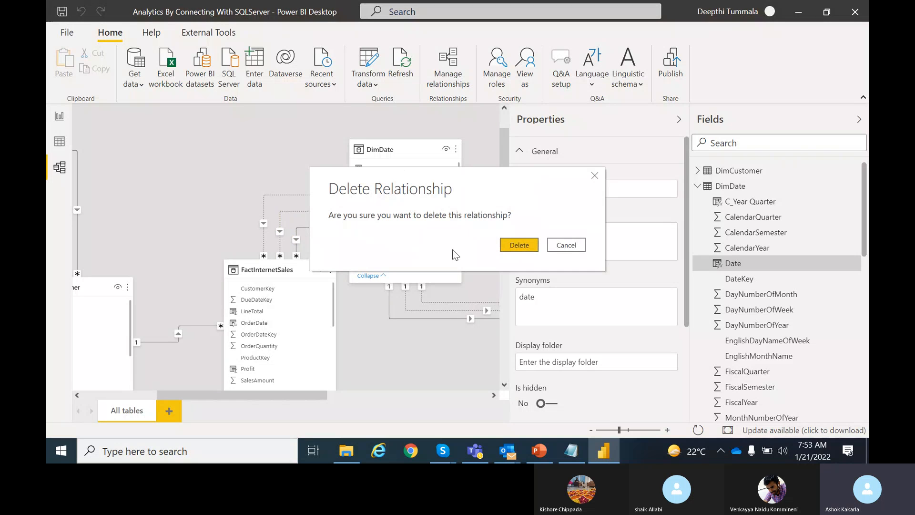
left_click(514, 245)
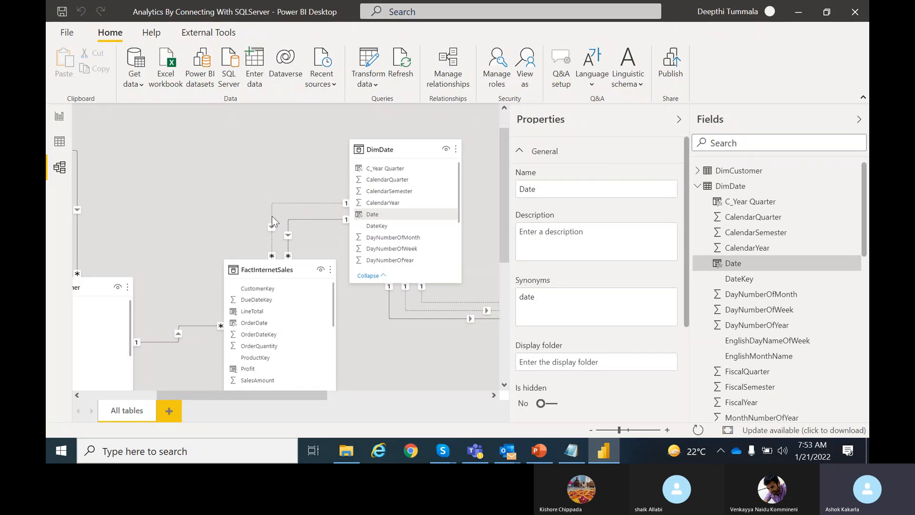
right_click(272, 230)
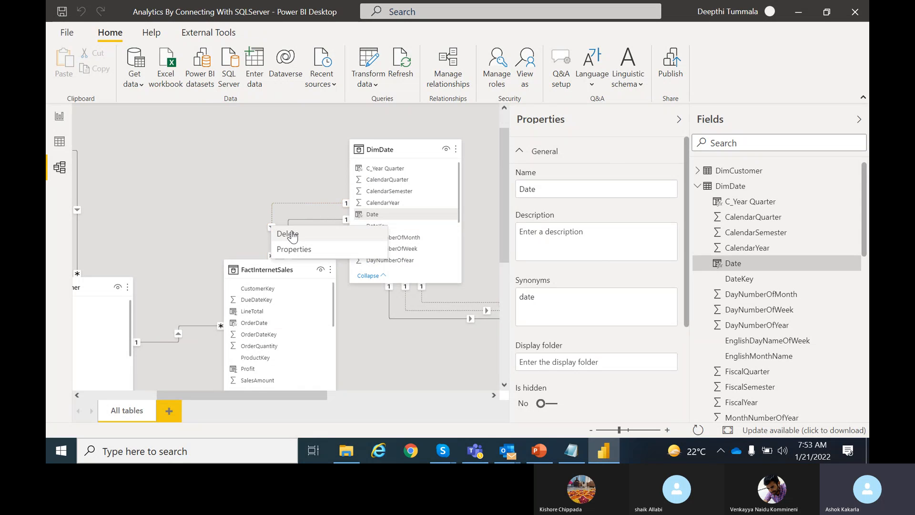
left_click(289, 234)
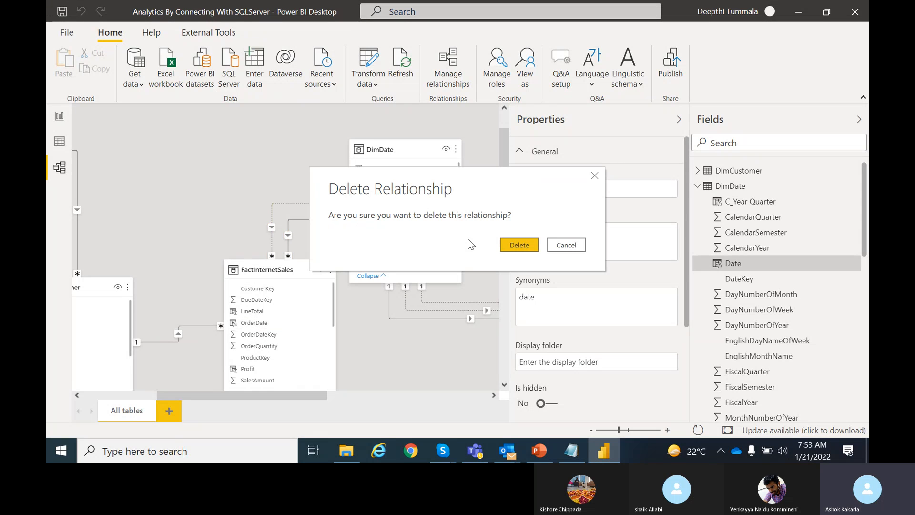
left_click(520, 245)
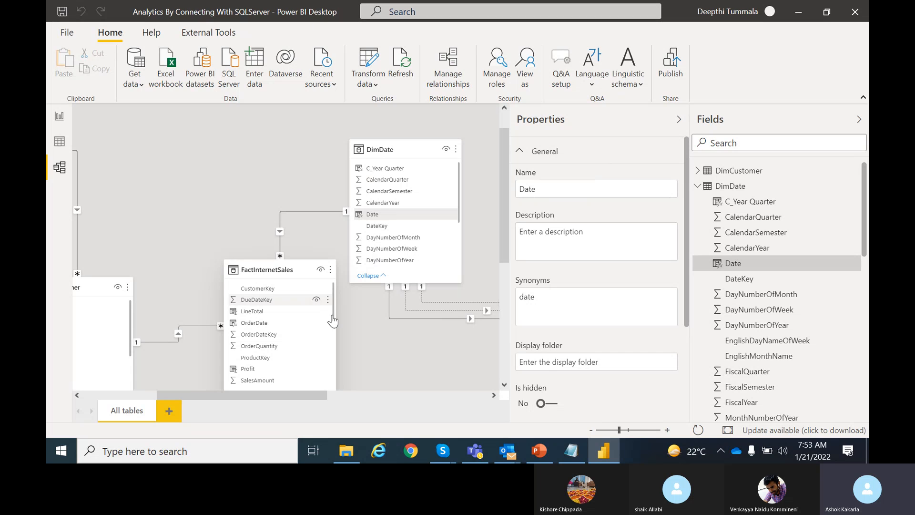
- Review the relationships linking DimDate, FactInternetSales, FactResellerSales and DimCustomer in the model diagram
left_click_drag(293, 395, 379, 397)
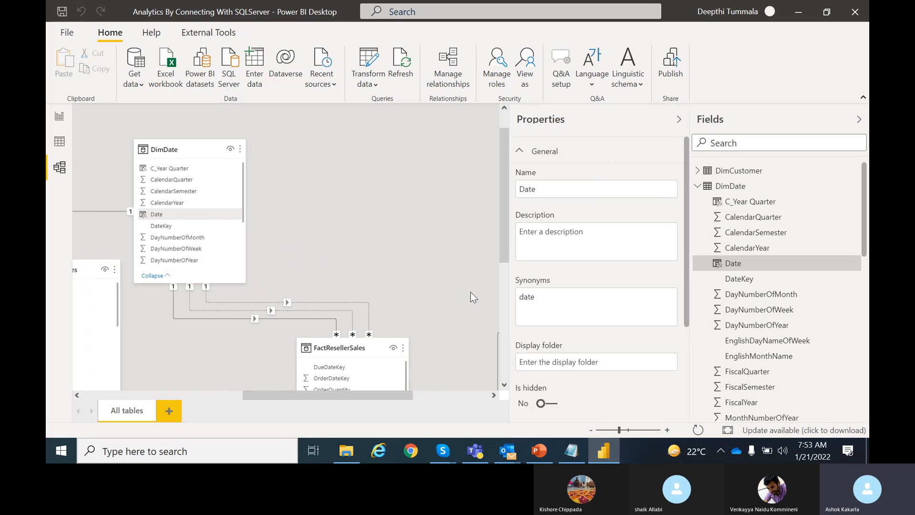
left_click_drag(501, 243, 500, 283)
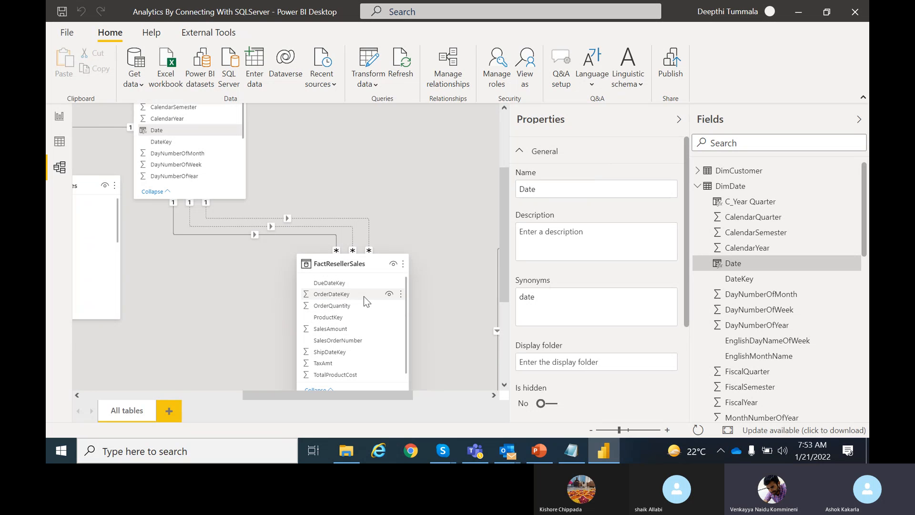
left_click_drag(346, 397, 251, 397)
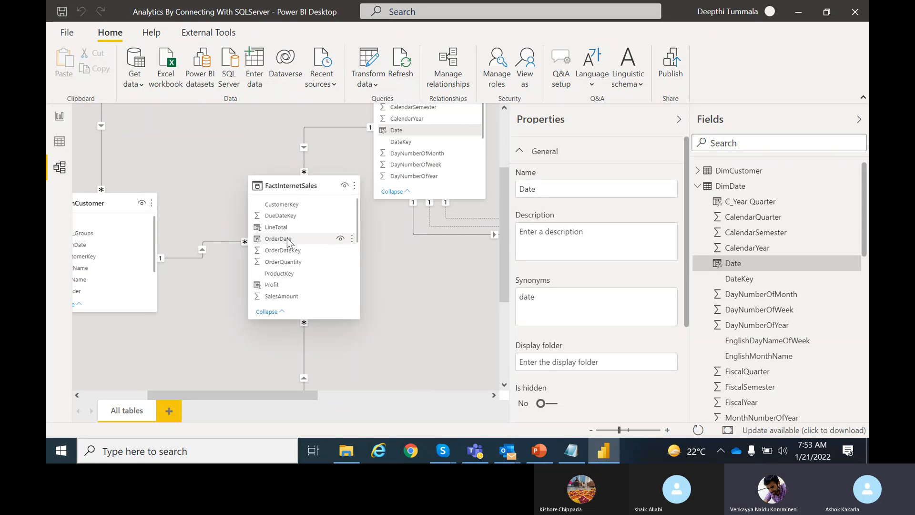
left_click_drag(301, 394, 411, 382)
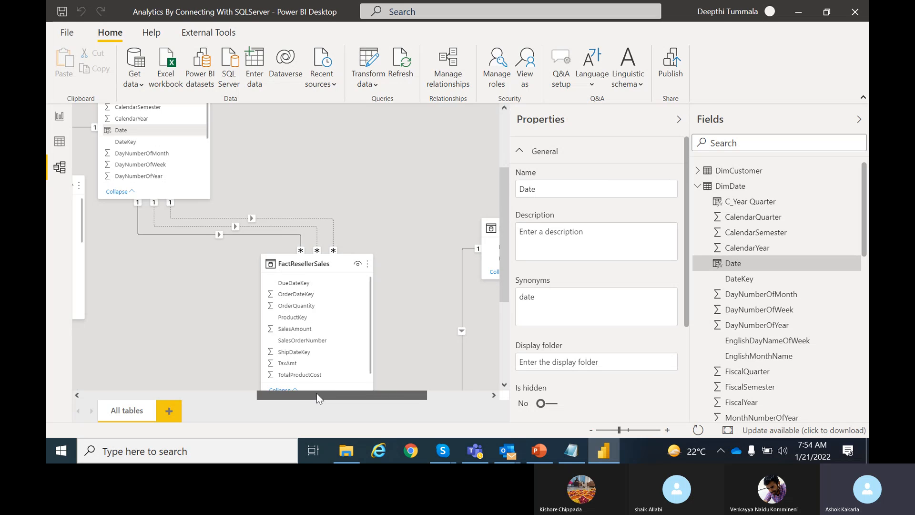
left_click_drag(318, 398, 116, 391)
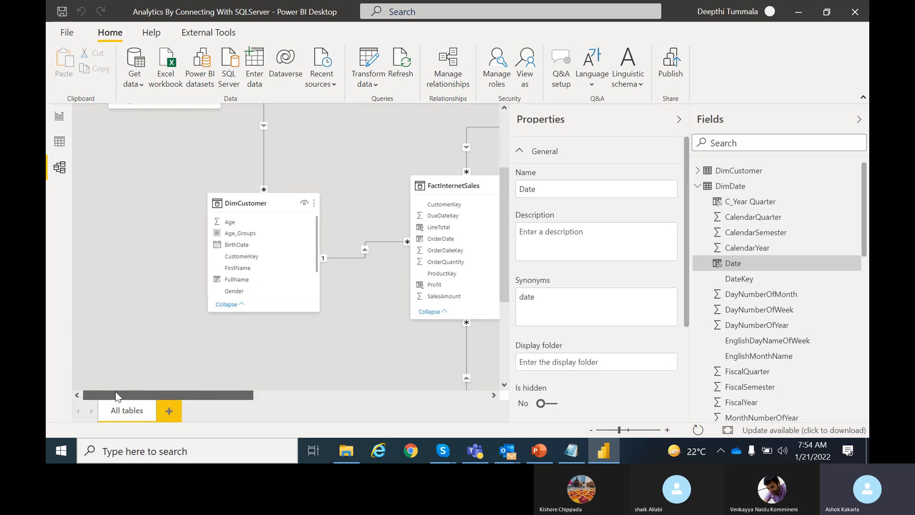
- Create a measure in FactInternetSales from the report page, name it Total MTD Sales and start its formula with TOTALMTD
left_click(60, 117)
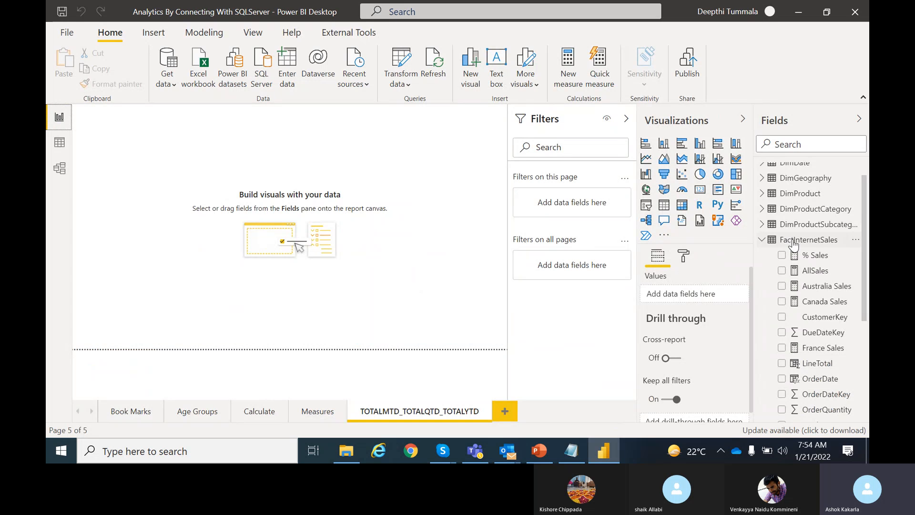
left_click(855, 242)
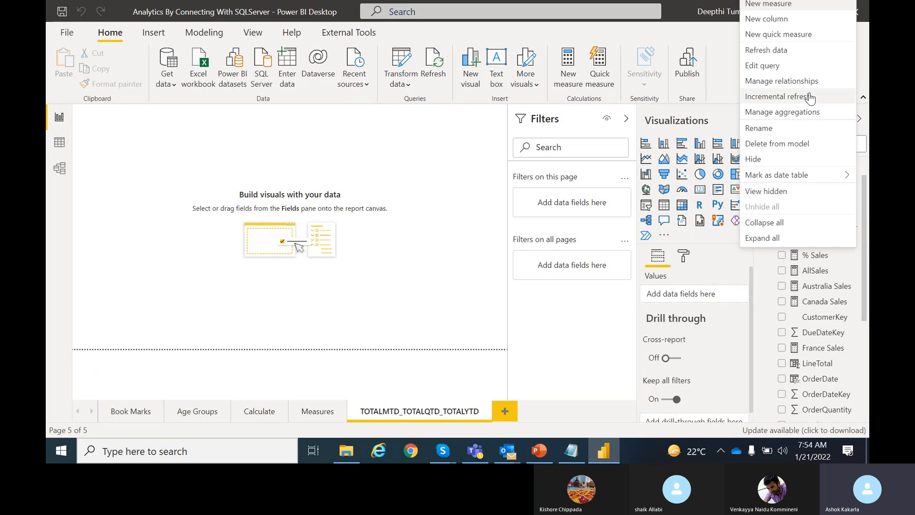
left_click(779, 6)
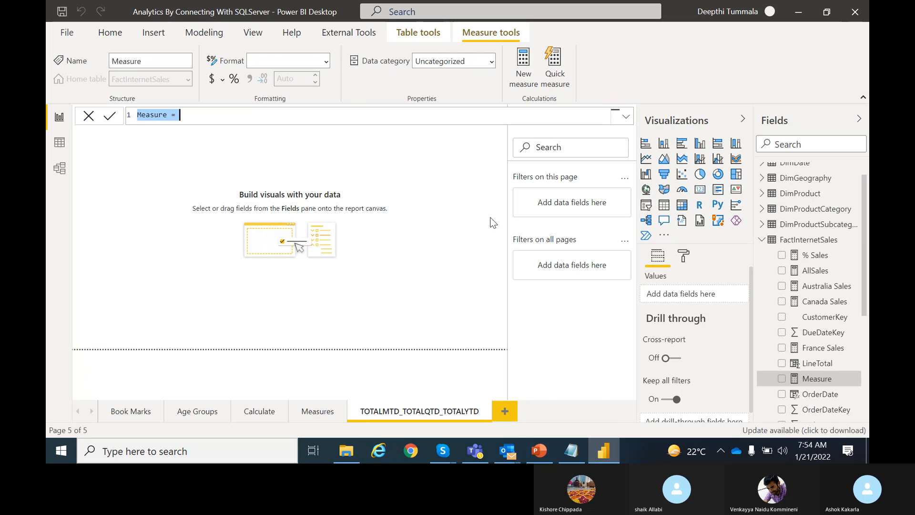
double_click(153, 115)
type("Total M")
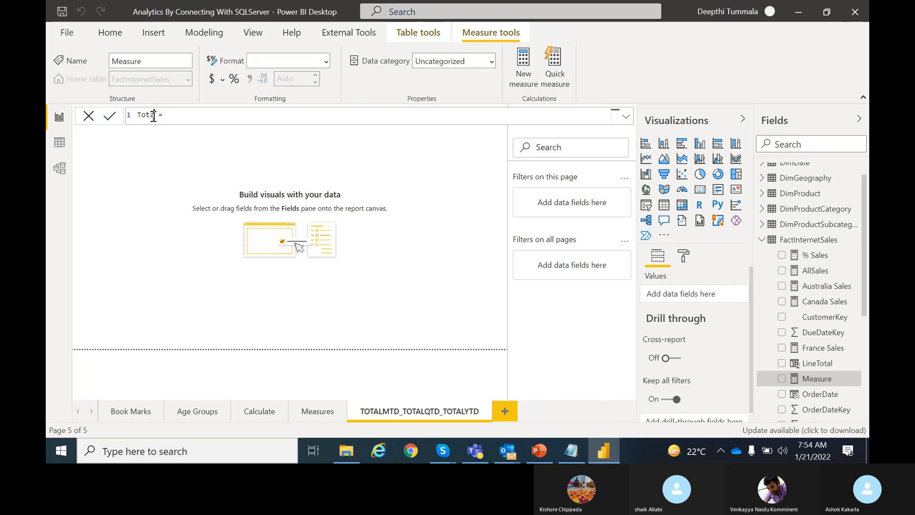
type("TD ")
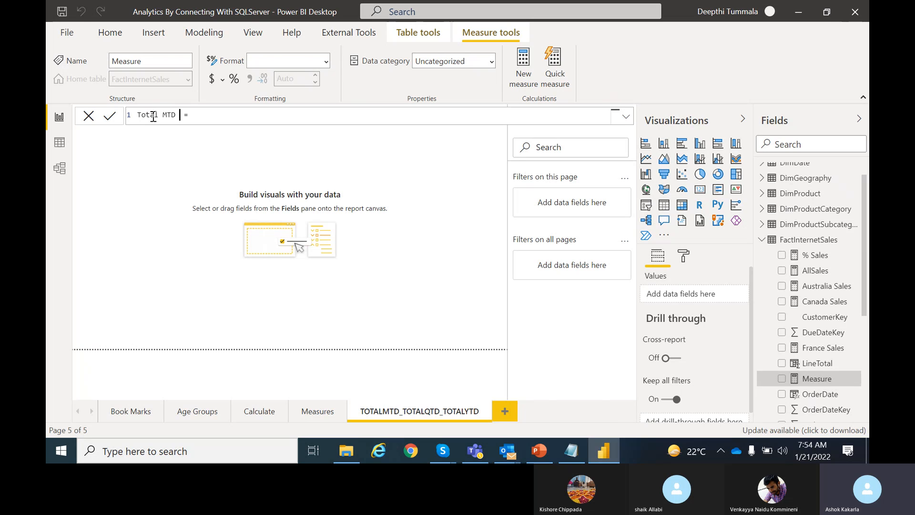
type("Sales = TOTAL")
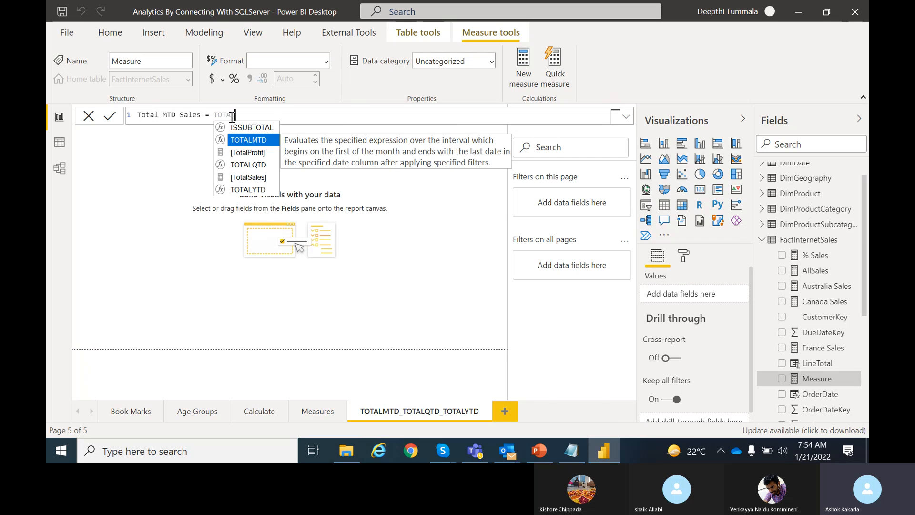
type("MTD")
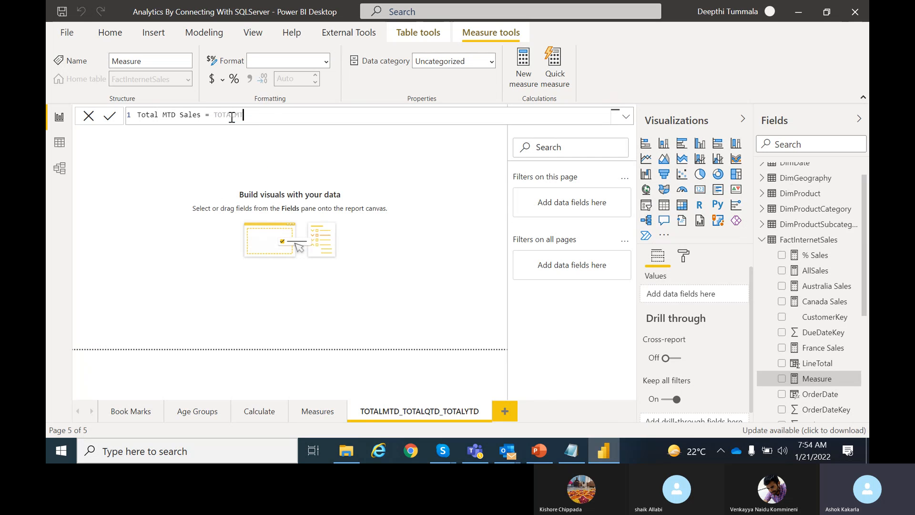
type("(")
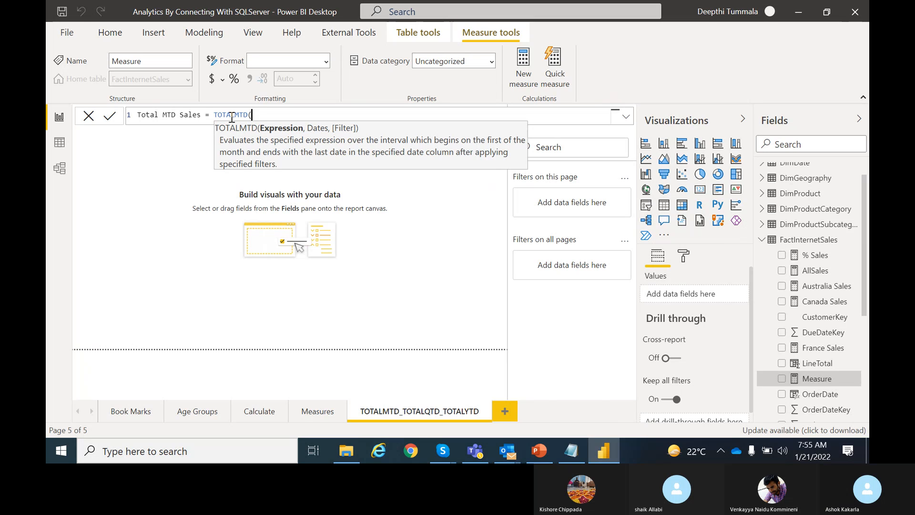
- Enter SUM(FactInternetSales[SalesAmount]) as the expression argument of TOTALMTD
type("SUM(")
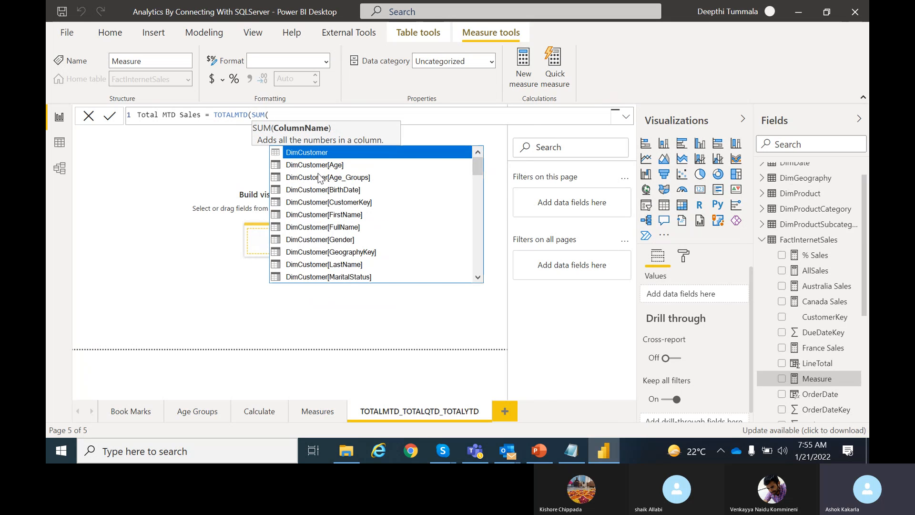
type("Fact")
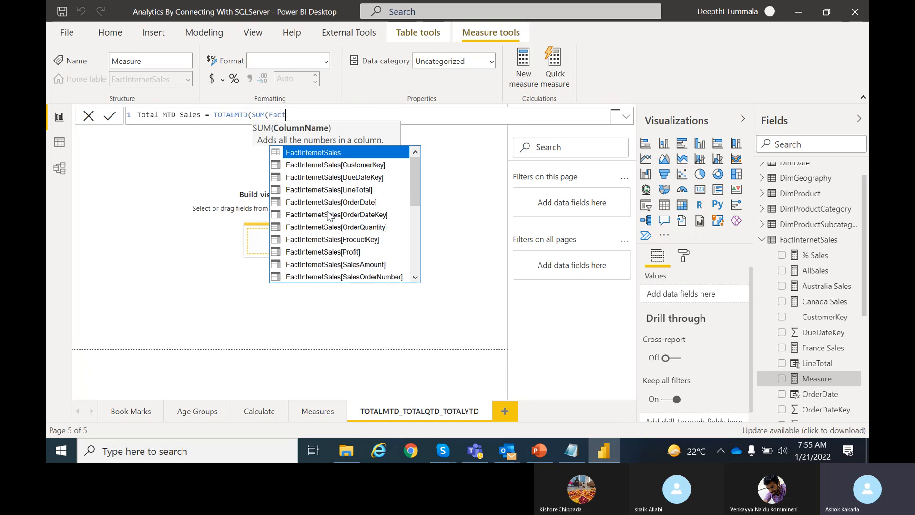
left_click(370, 264)
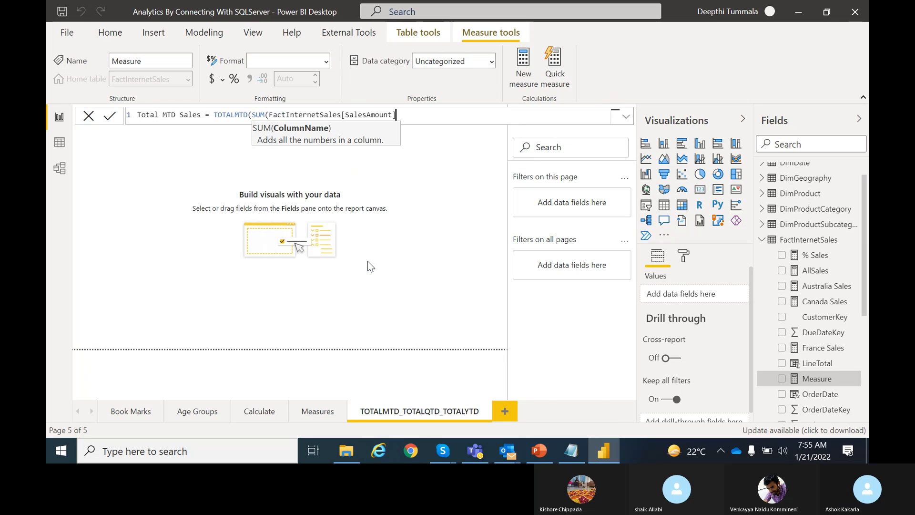
type("),")
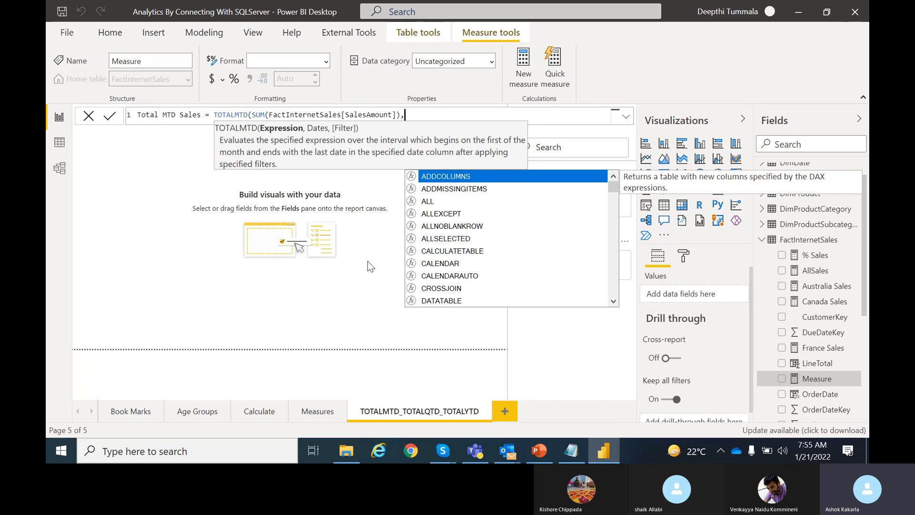
- Supply DimDate[Date].[Date] as the dates argument, commit the Total MTD Sales measure and close the formula editor
type("Dim")
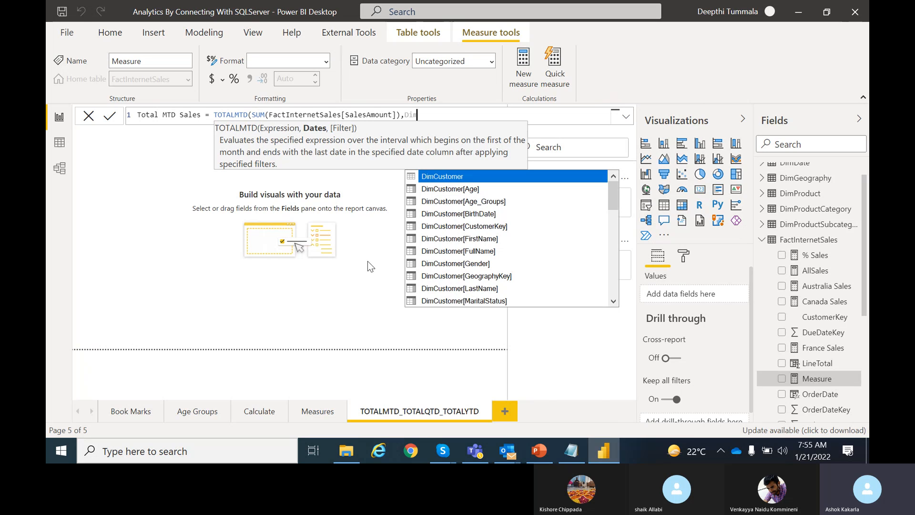
type("Date")
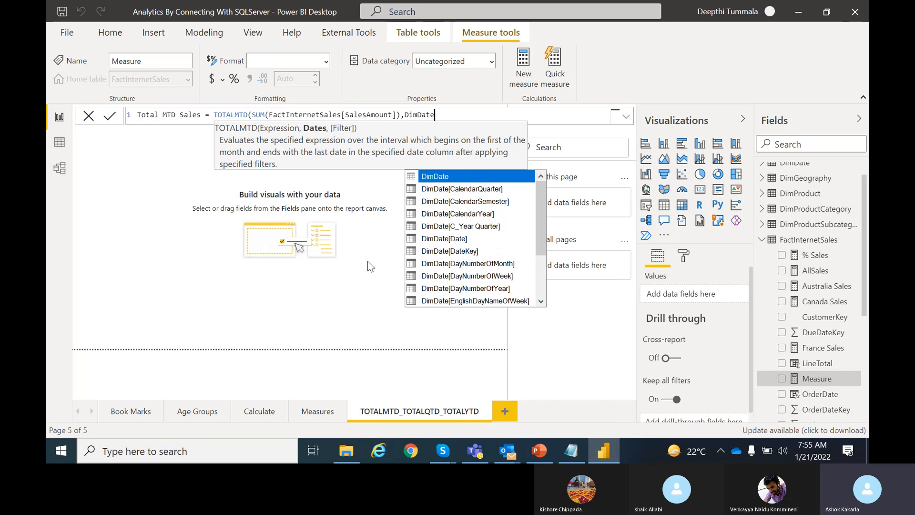
left_click(462, 238)
type(".")
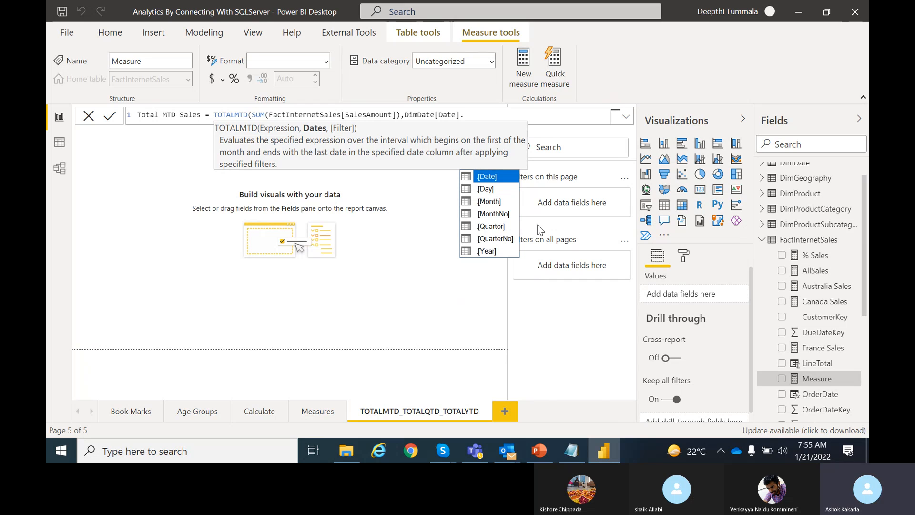
left_click(498, 178)
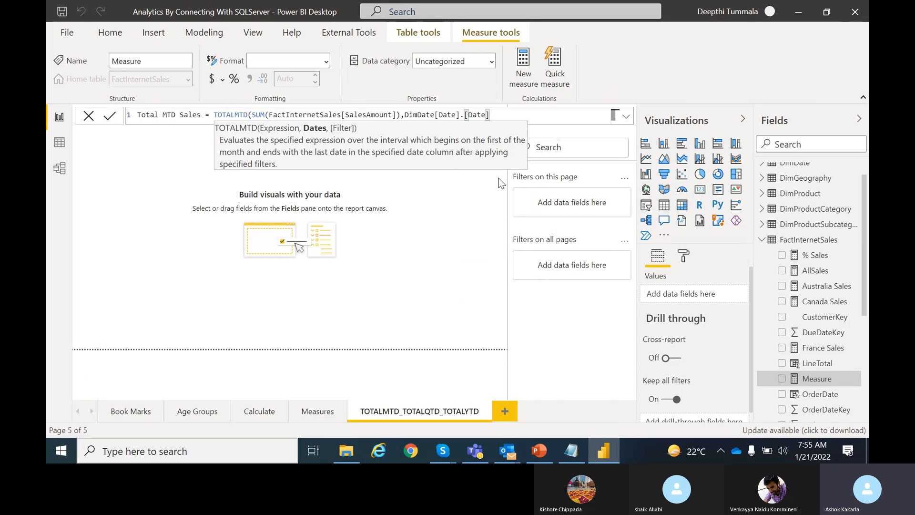
type(")")
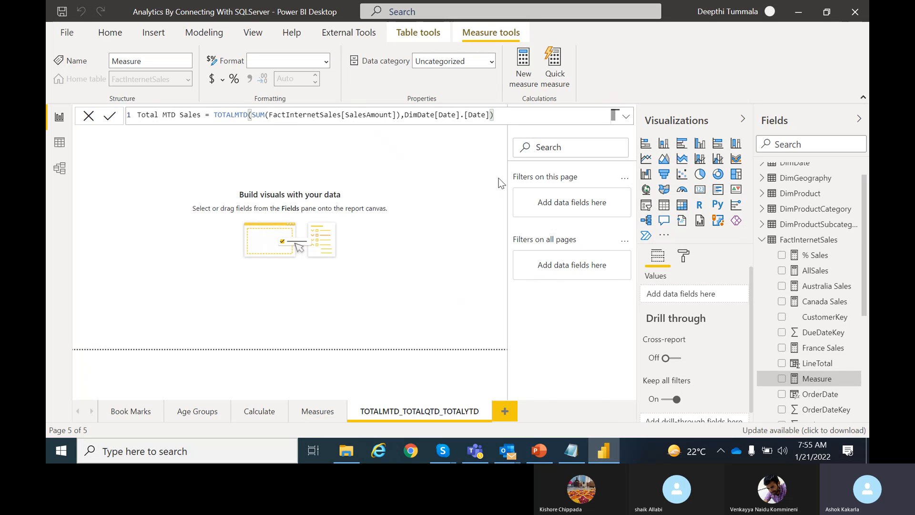
double_click(237, 115)
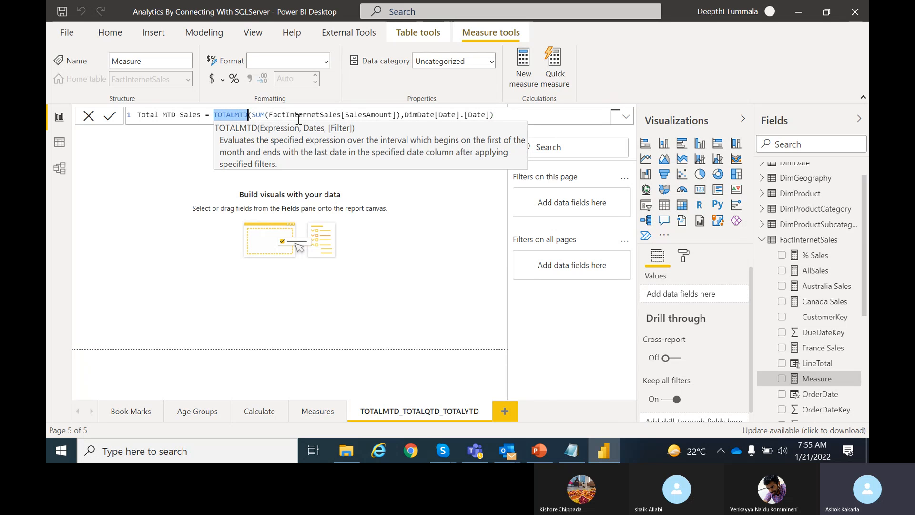
left_click(110, 120)
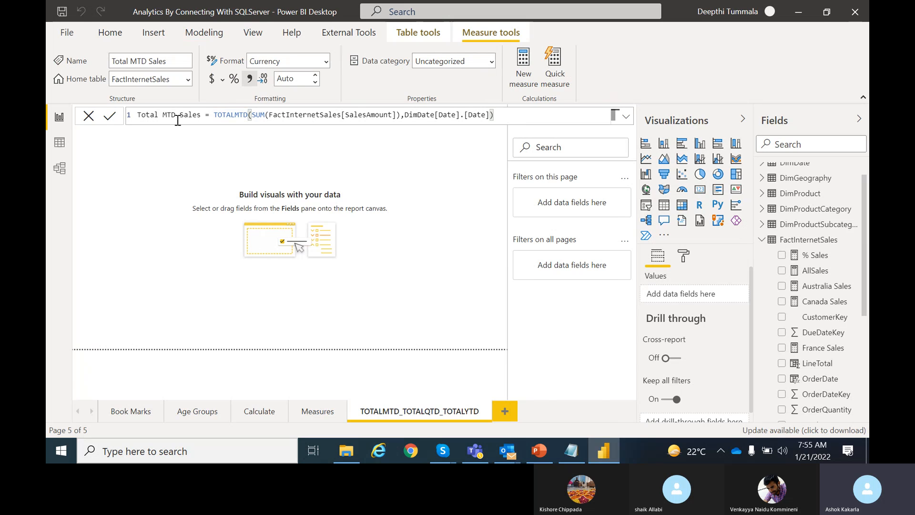
left_click(90, 120)
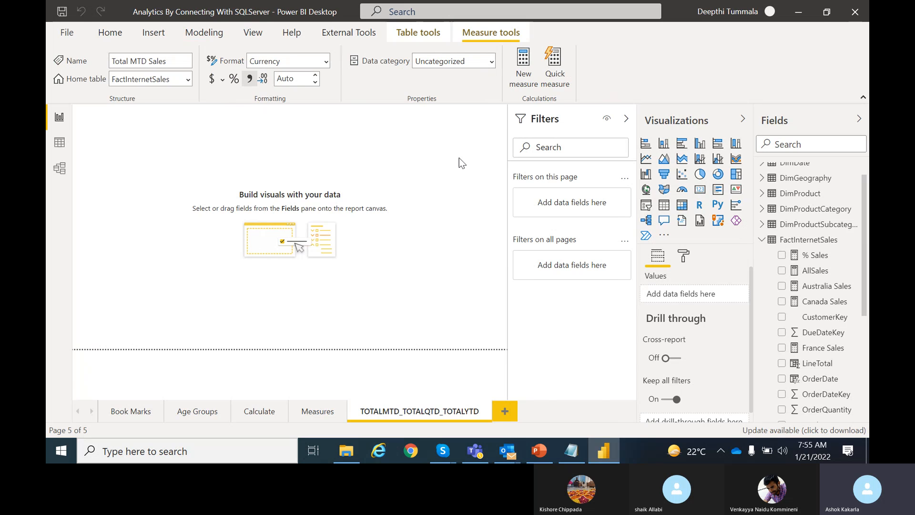
- Insert an enlarged table visual on the report page showing SalesAmount and Total MTD Sales
left_click(663, 205)
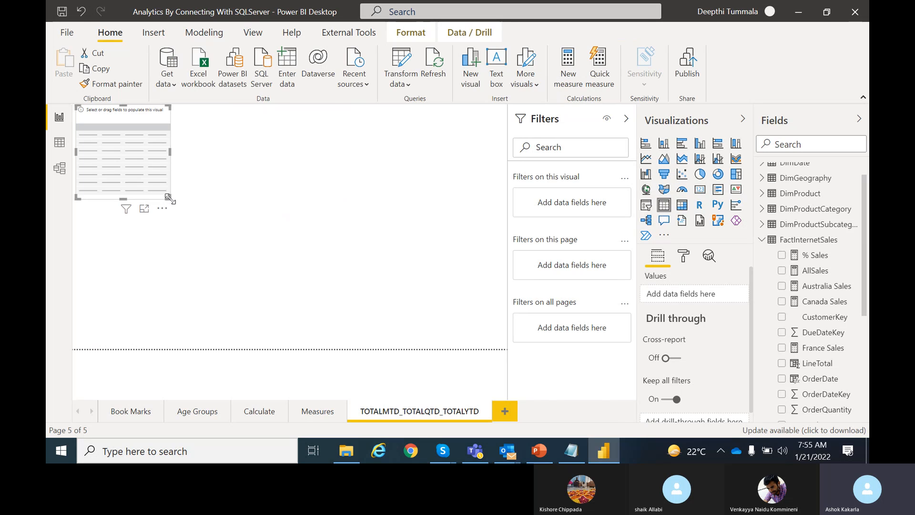
left_click_drag(169, 199, 324, 270)
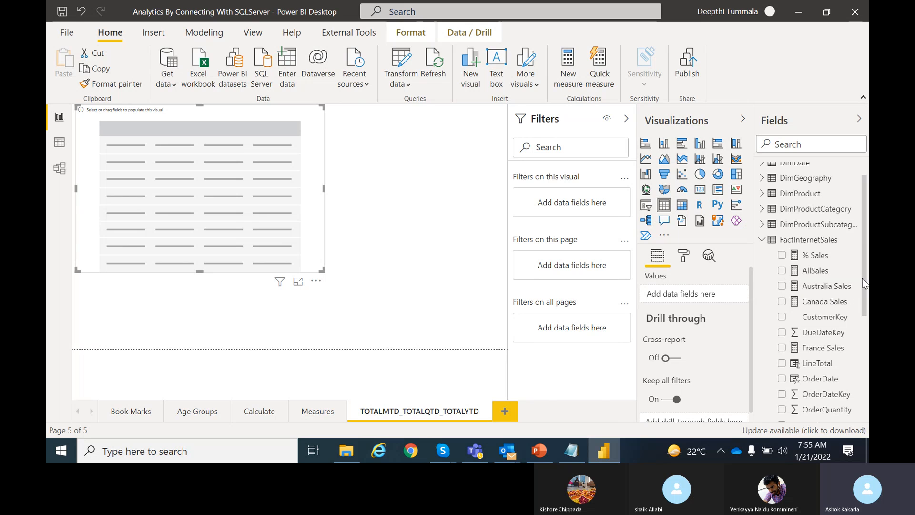
left_click_drag(863, 278, 868, 353)
left_click_drag(818, 330, 687, 290)
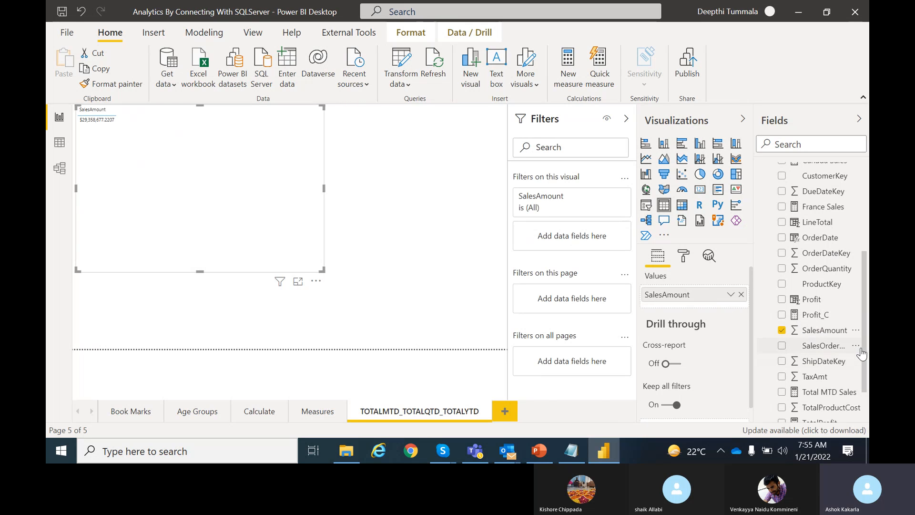
left_click_drag(820, 392, 698, 303)
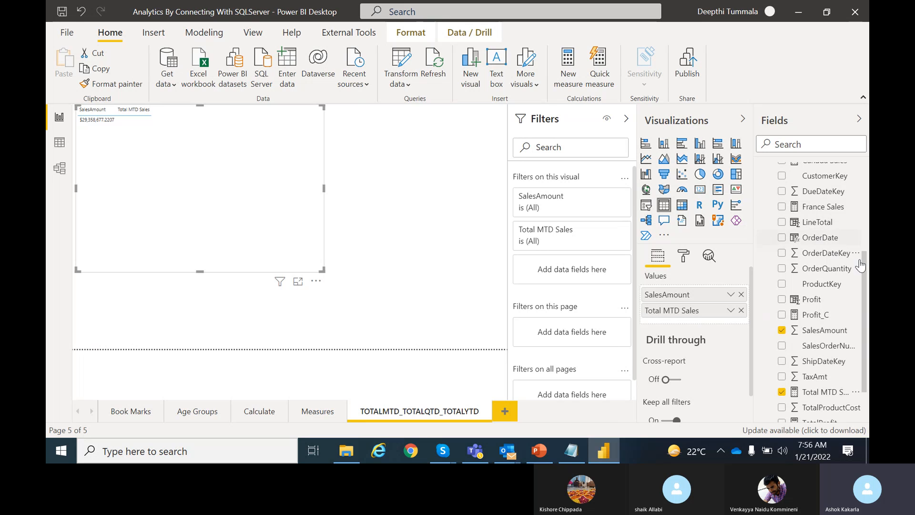
- Add the DimDate Date hierarchy to the table visual ahead of SalesAmount
scroll(799, 177, "up", 5)
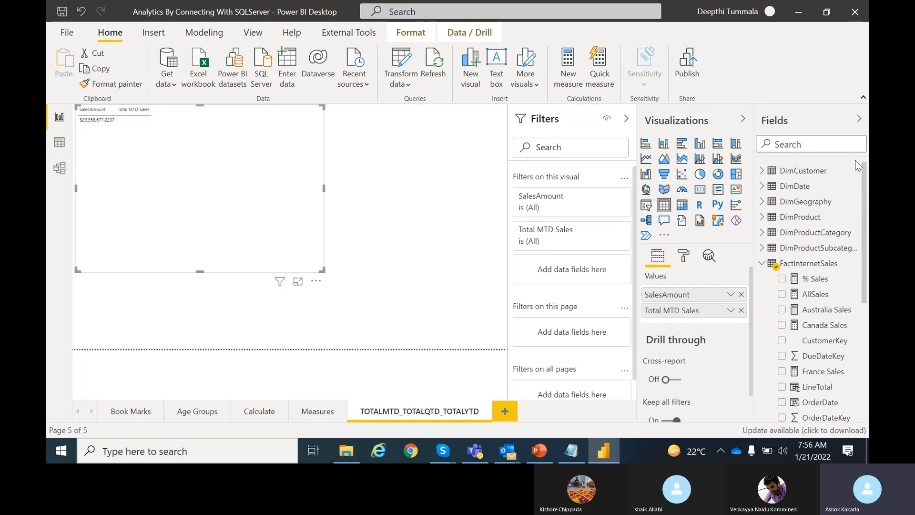
left_click(762, 186)
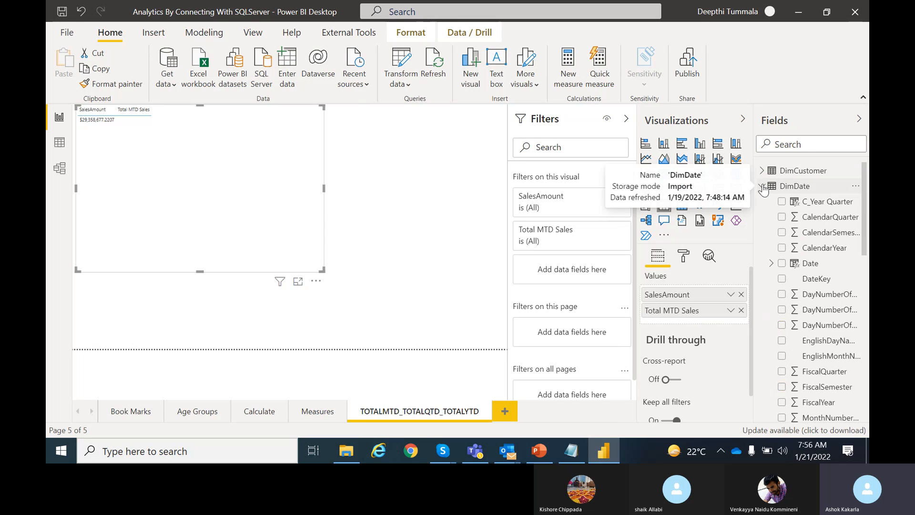
left_click(772, 263)
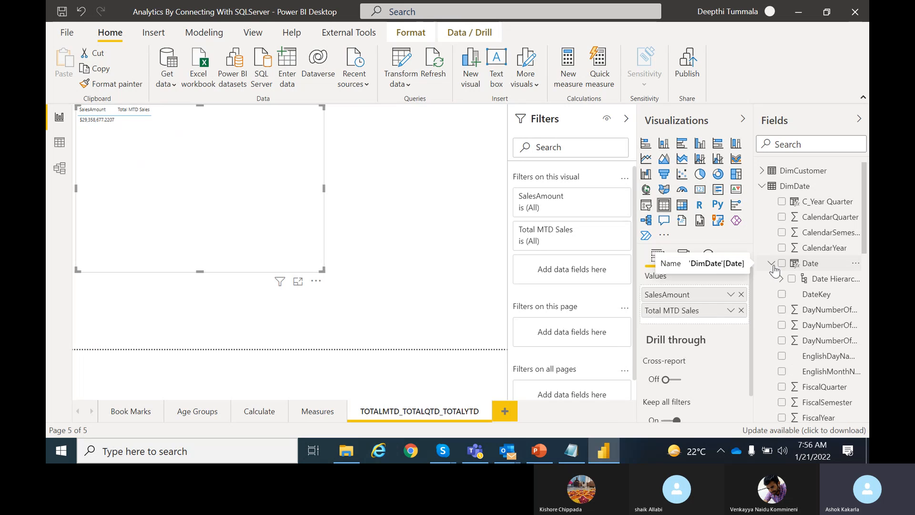
left_click_drag(774, 270, 686, 289)
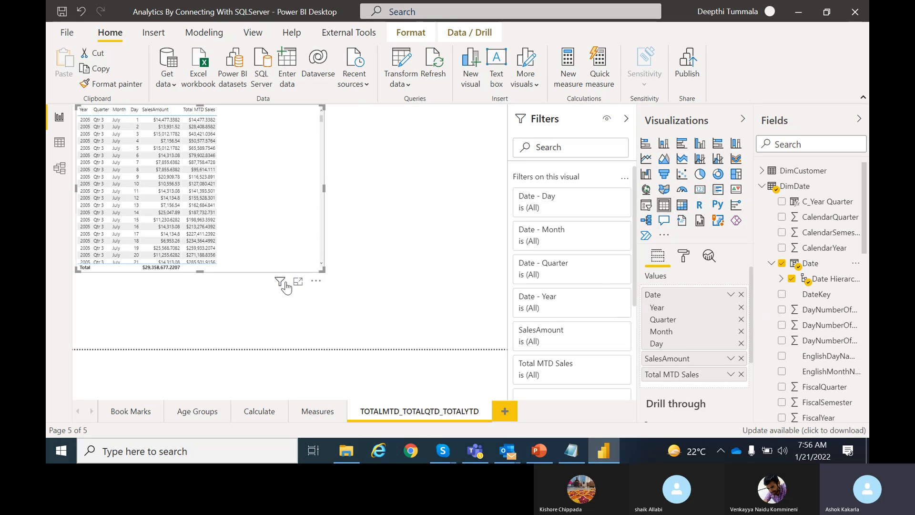
- Enlarge the table visual to the page's lower edge and check the daily Total MTD Sales values from July into August 2005
left_click_drag(322, 272, 365, 352)
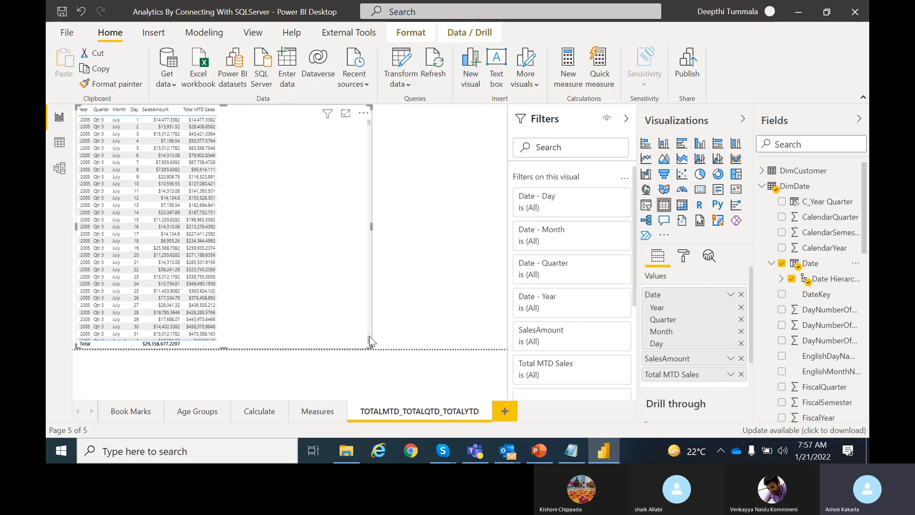
scroll(370, 340, "down", 2)
scroll(369, 339, "down", 2)
scroll(370, 341, "down", 3)
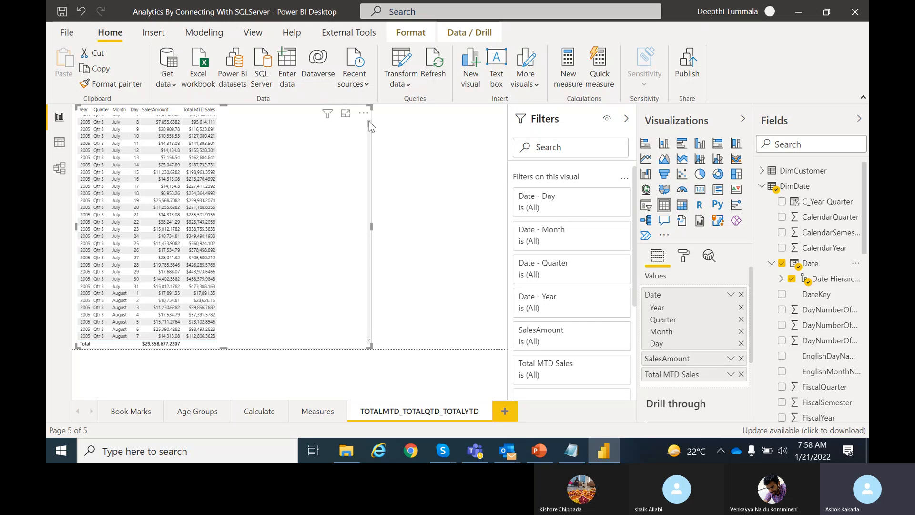
- Move the table visual into the page's upper-left corner and deselect it
scroll(369, 125, "up", 3)
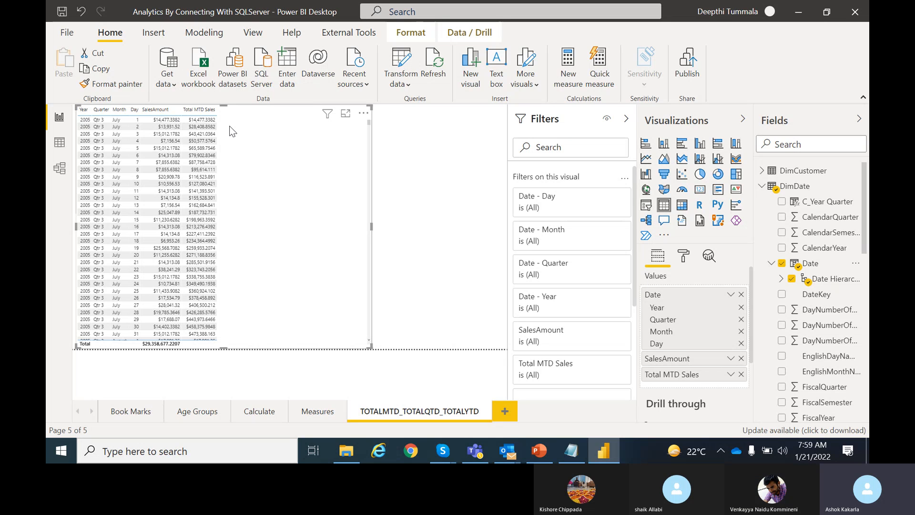
left_click(201, 120)
left_click_drag(235, 122, 218, 116)
left_click(432, 157)
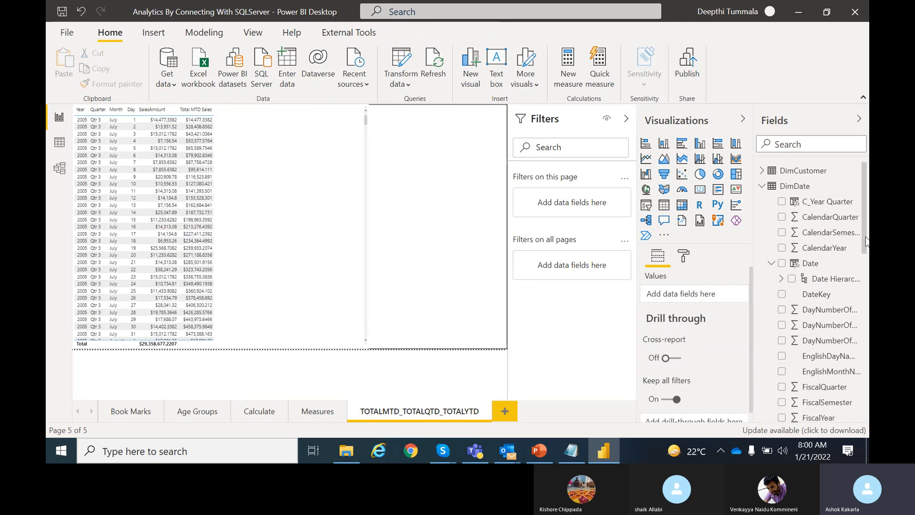
- Copy the full formula of the Total MTD Sales measure in FactInternetSales
scroll(866, 275, "down", 3)
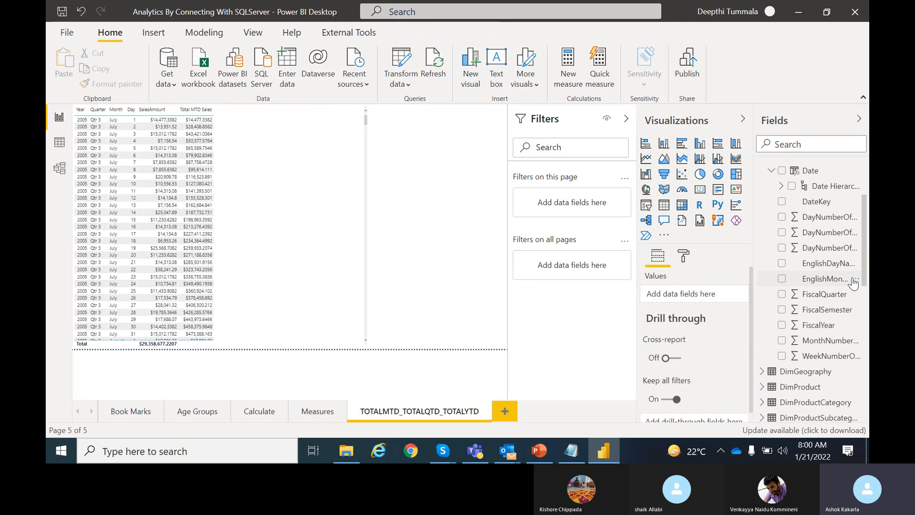
left_click_drag(866, 253, 865, 380)
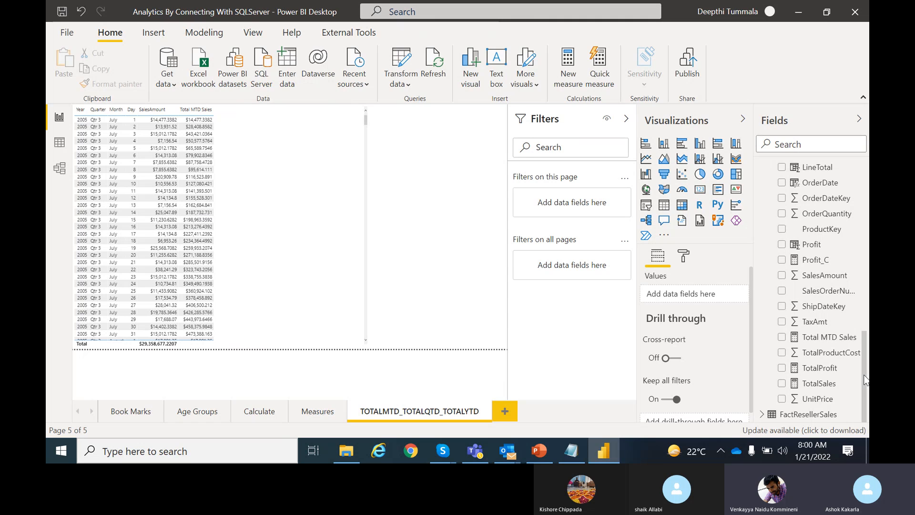
left_click(826, 337)
left_click(526, 116)
key("ctrl+a")
key("ctrl+c")
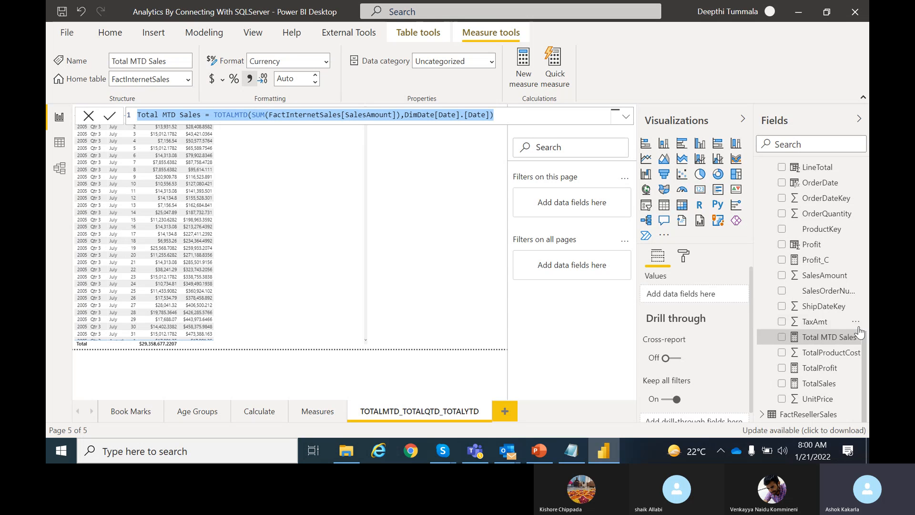
- Create a new FactInternetSales measure from the copied formula and name it Total QTD Sales
left_click_drag(865, 349, 855, 264)
left_click(853, 273)
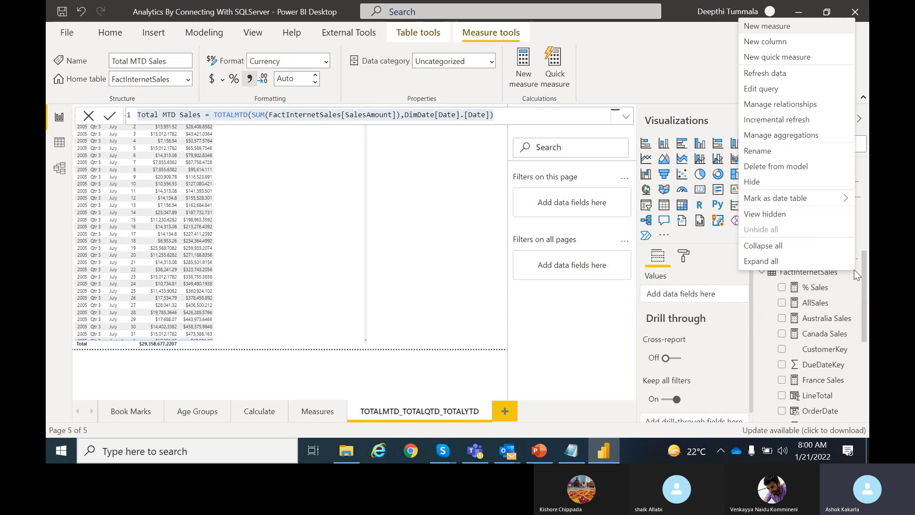
left_click(767, 26)
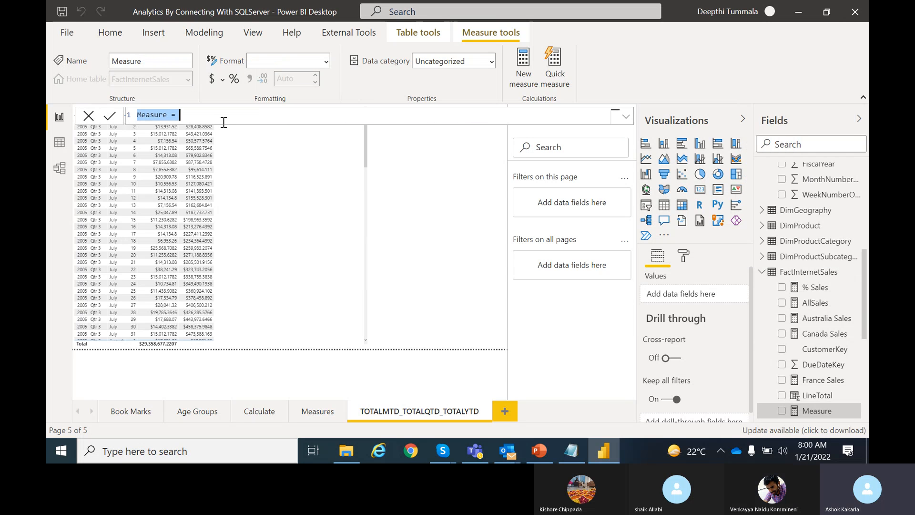
key("ctrl+v")
double_click(171, 115)
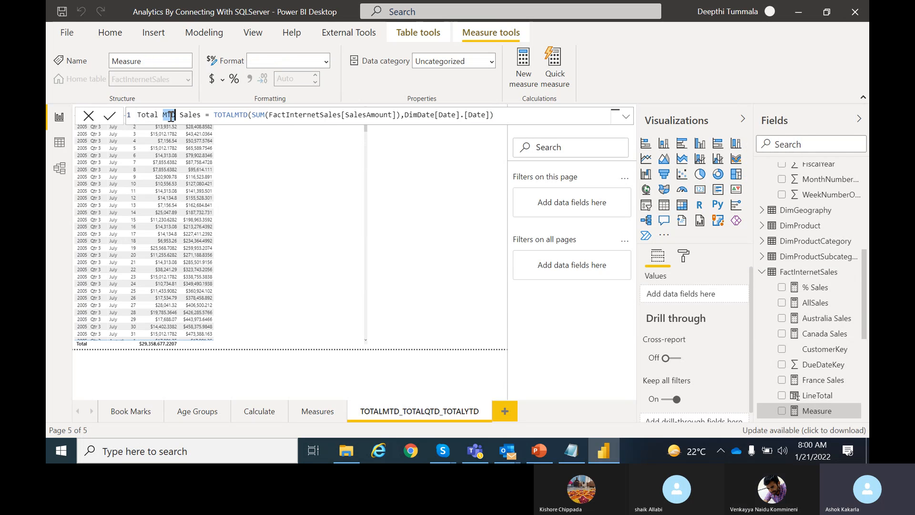
type("QTD")
- Replace the function in the Total QTD Sales formula with TOTALQTD and commit the measure
double_click(245, 114)
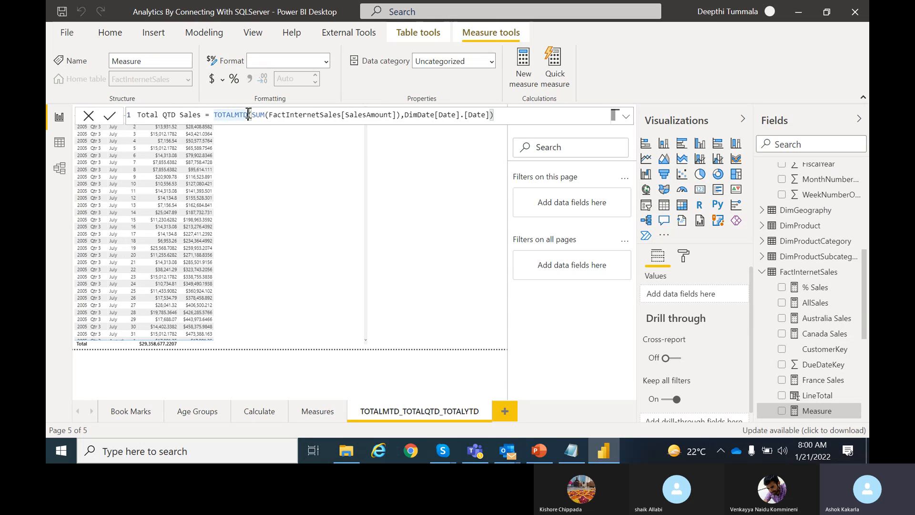
type("TOTALQTD")
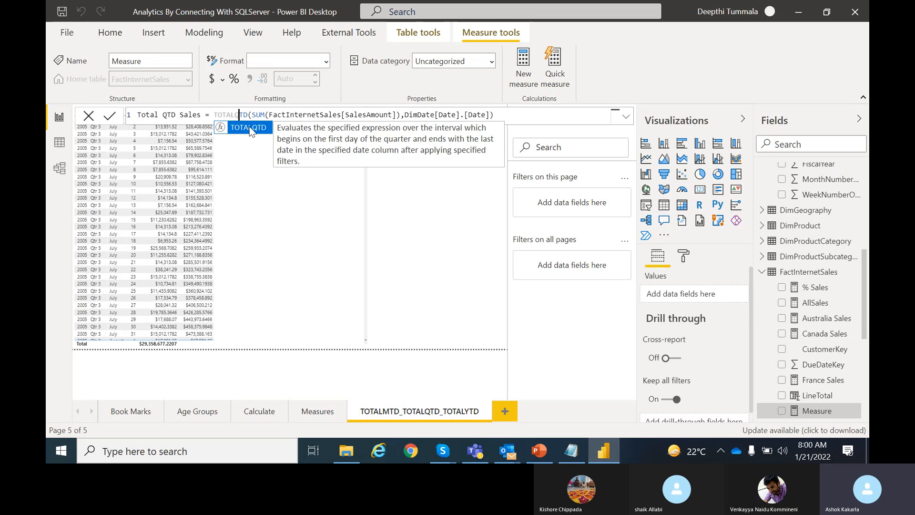
left_click(250, 130)
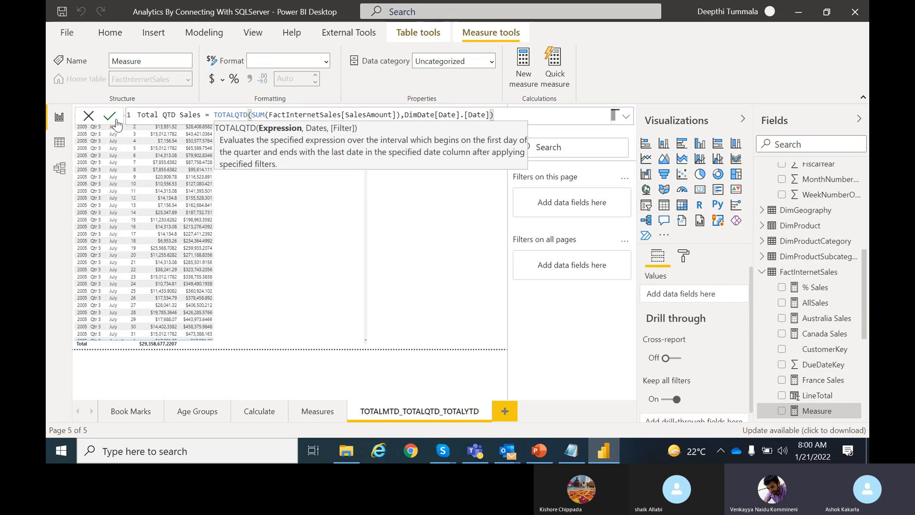
left_click(113, 118)
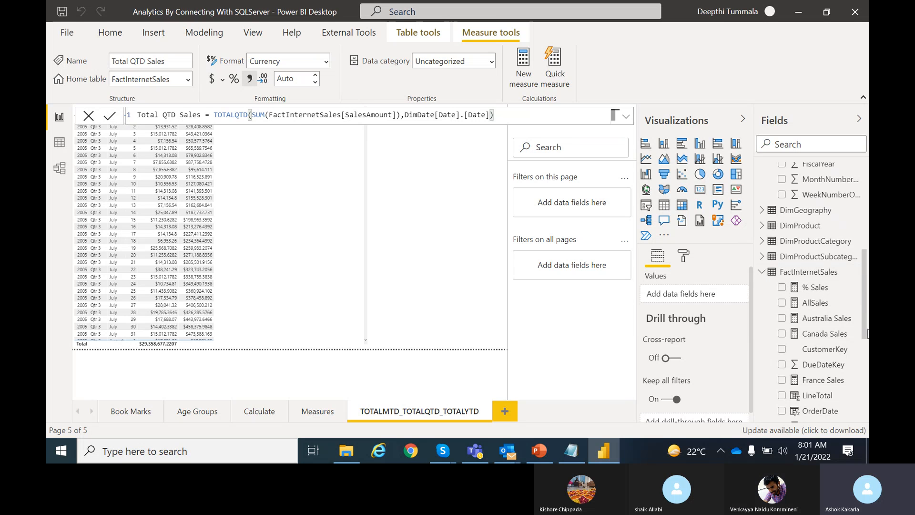
- Create another FactInternetSales measure from the copied formula and name it Total YTD Sales
left_click_drag(866, 314, 859, 294)
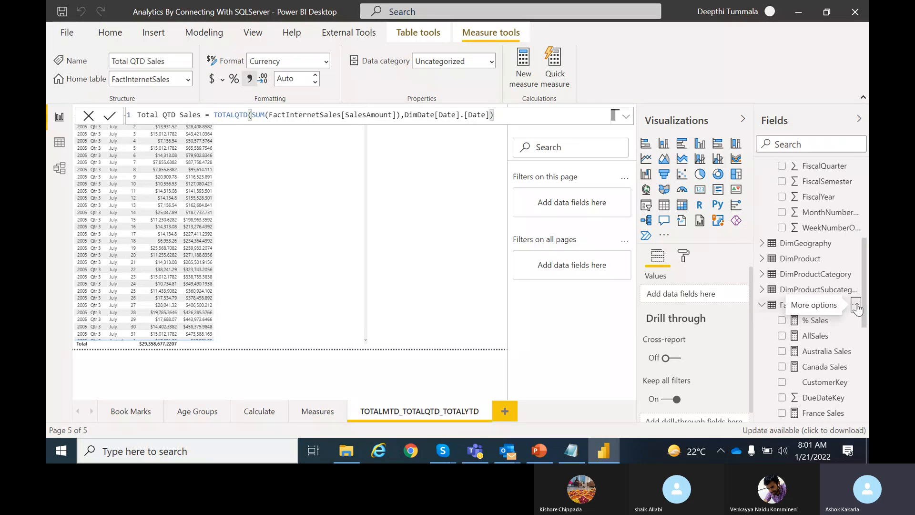
left_click(856, 307)
left_click(784, 63)
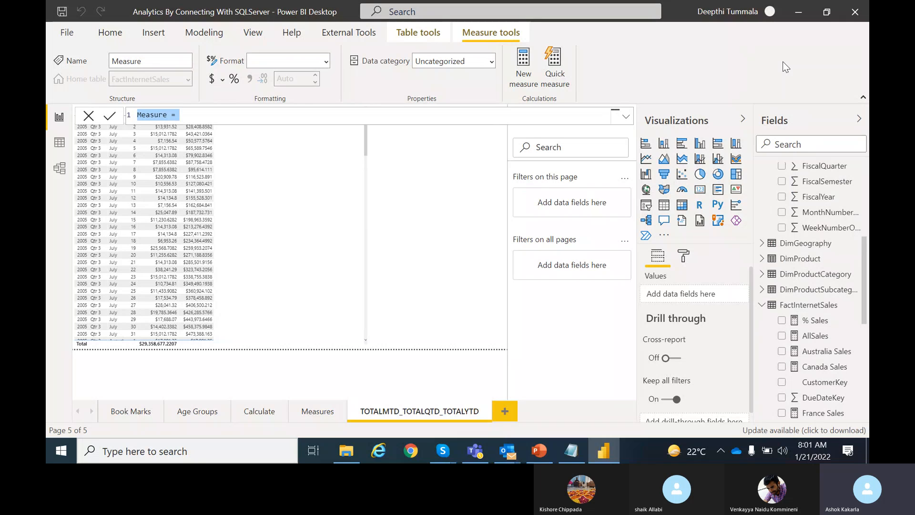
key("ctrl+v")
left_click(168, 115)
key("BackSpace")
type("Y")
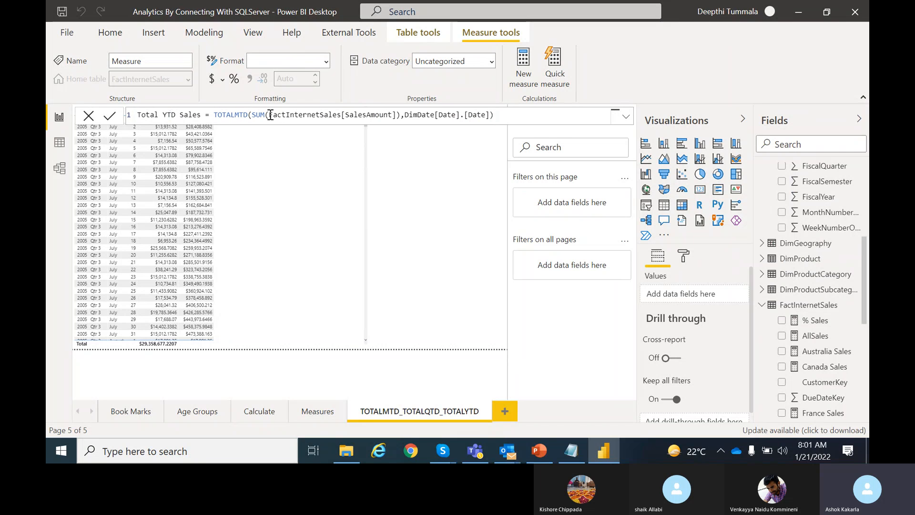
- Change the Total YTD Sales function to TOTALYTD, commit the measure and close the formula editor
left_click(240, 116)
key("BackSpace")
type("Y")
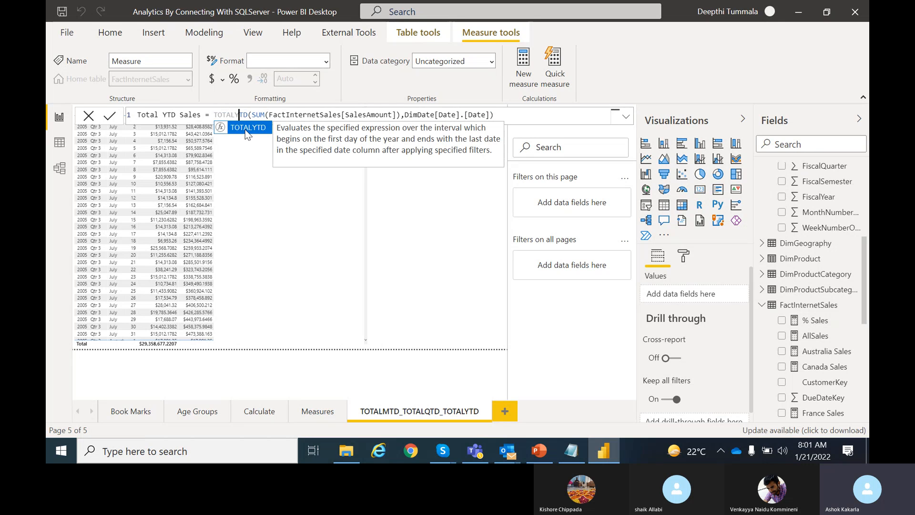
left_click(246, 129)
left_click(113, 118)
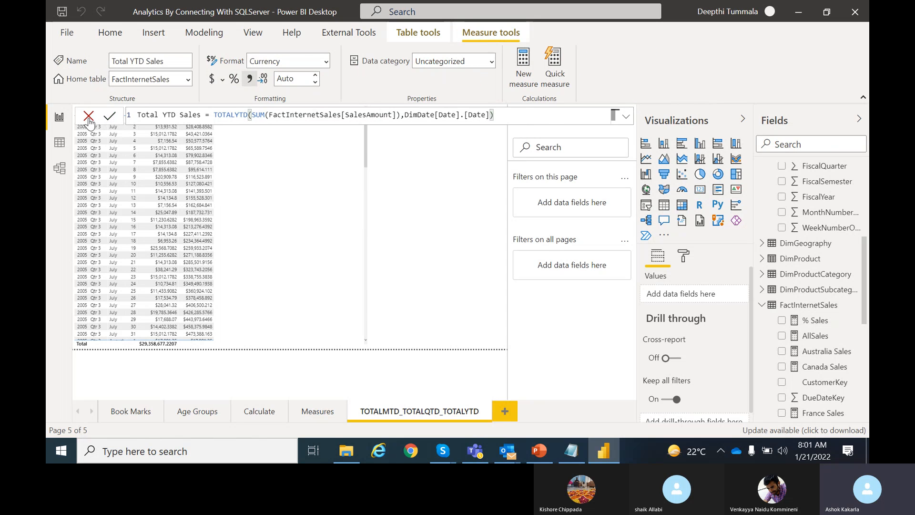
left_click(89, 119)
- Add Total QTD Sales and Total YTD Sales to the table visual after Total MTD Sales
left_click_drag(865, 263, 869, 388)
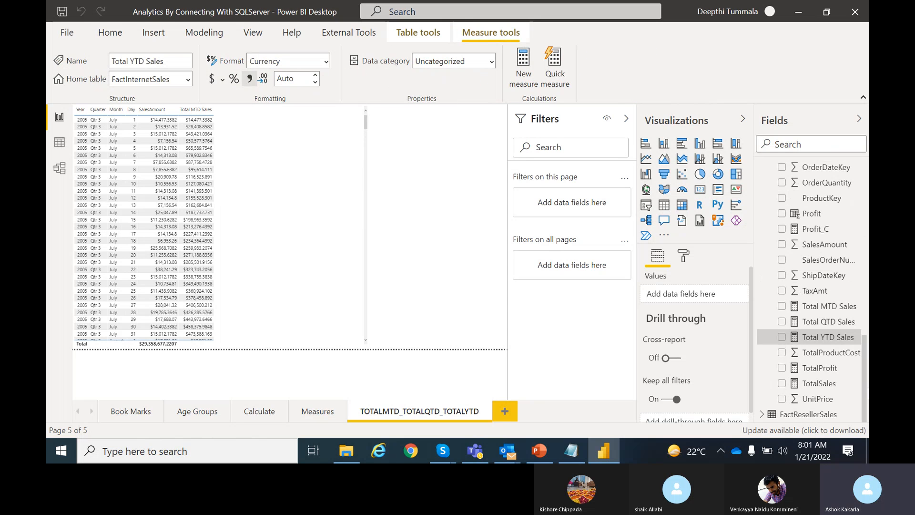
left_click(326, 328)
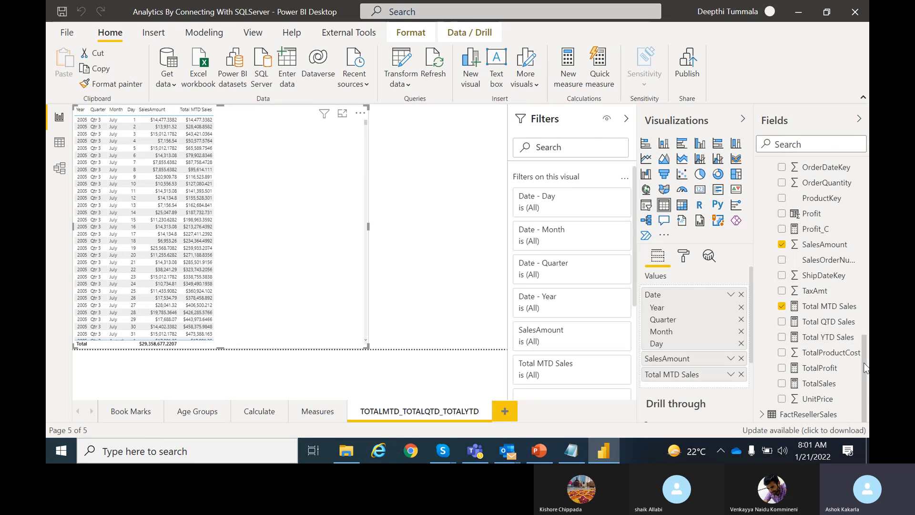
left_click_drag(815, 324, 690, 384)
left_click_drag(813, 341, 683, 392)
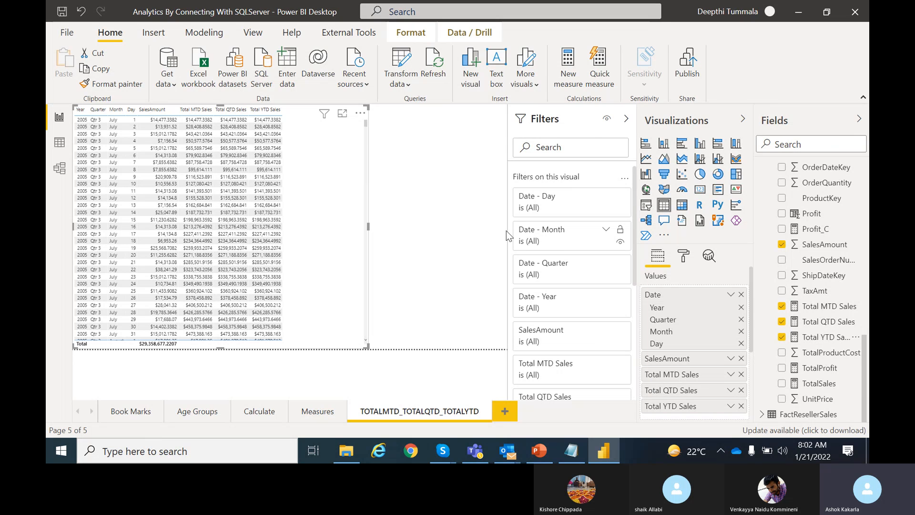
- Insert a slicer on the DimDate Date hierarchy in the free space beside the table visual
left_click(471, 223)
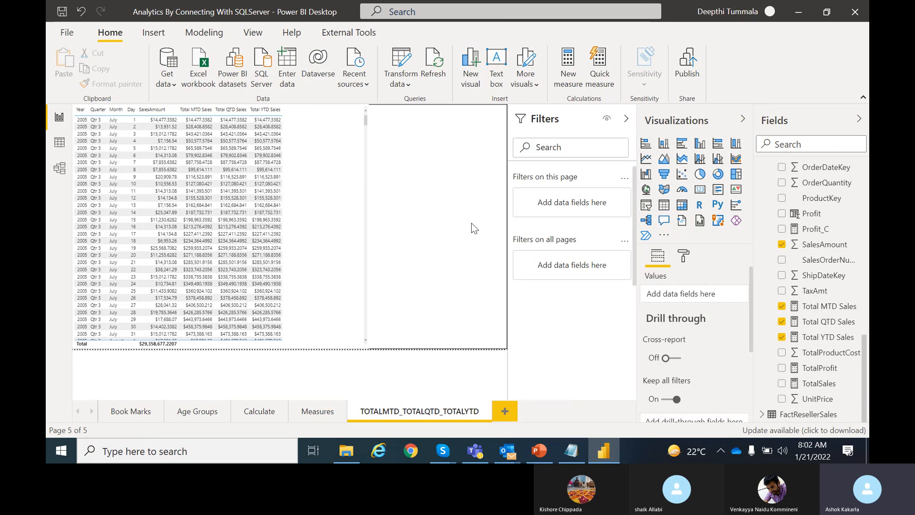
left_click(664, 205)
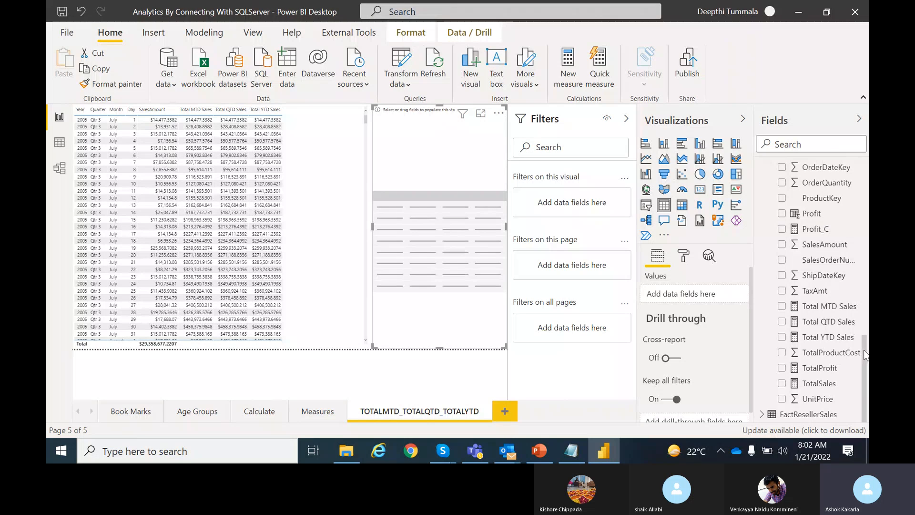
scroll(865, 355, "up", 10)
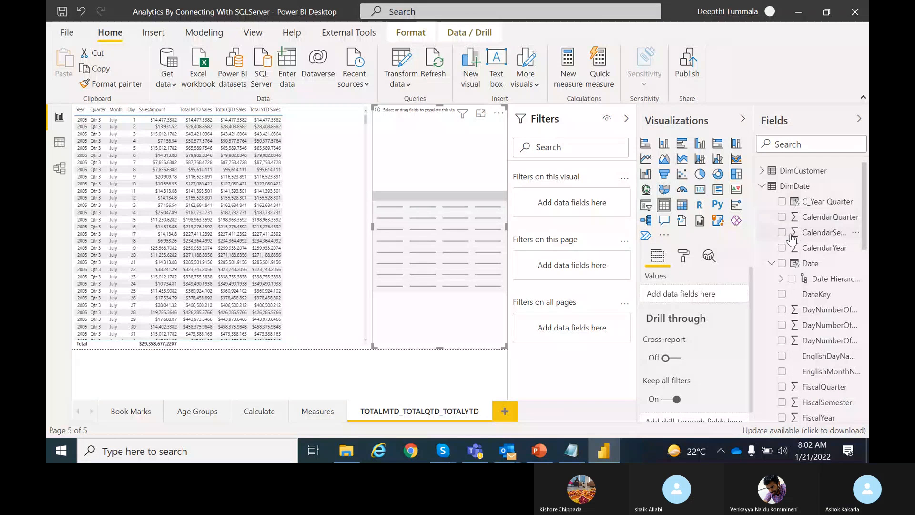
left_click_drag(804, 265, 693, 291)
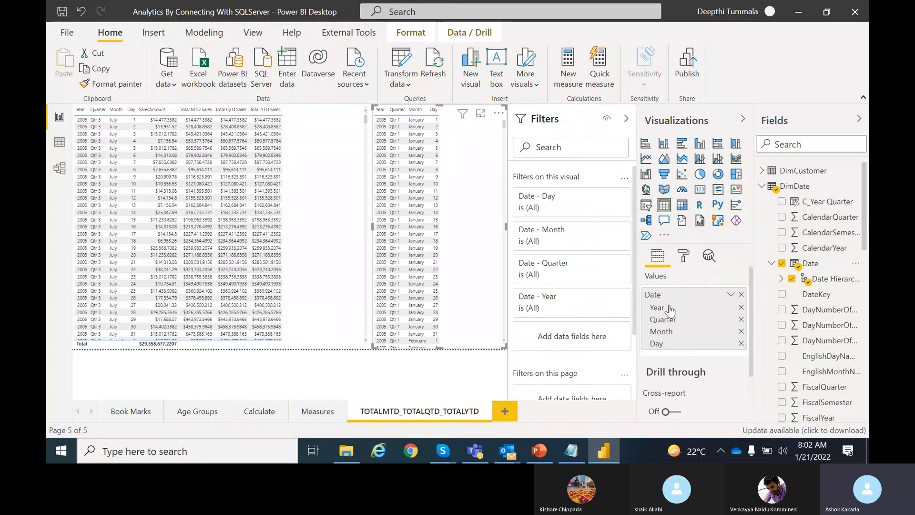
left_click(647, 205)
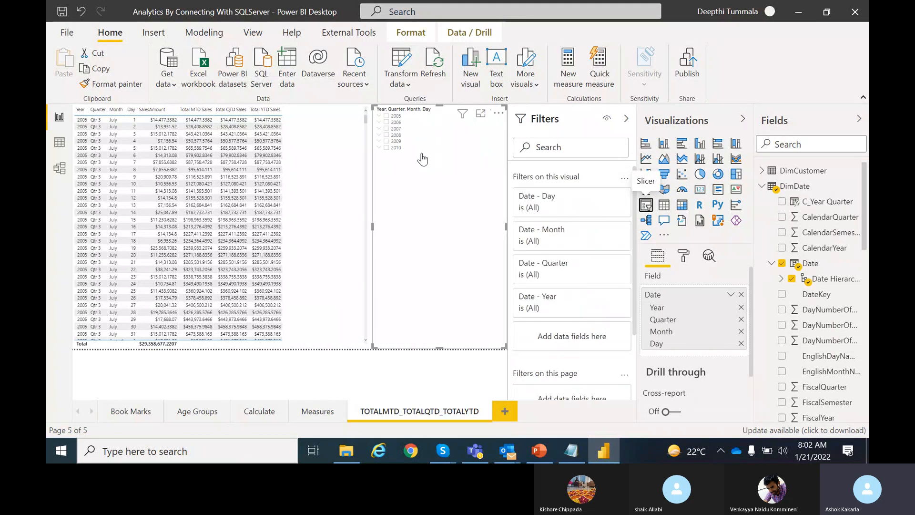
- Expand 2006 and Qtr 1 in the date slicer and filter the table to January 2006
left_click(379, 122)
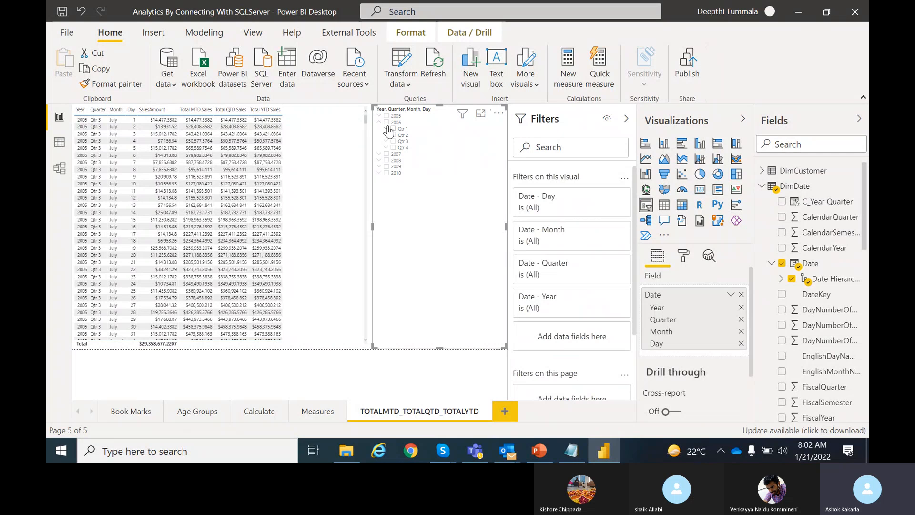
left_click(391, 129)
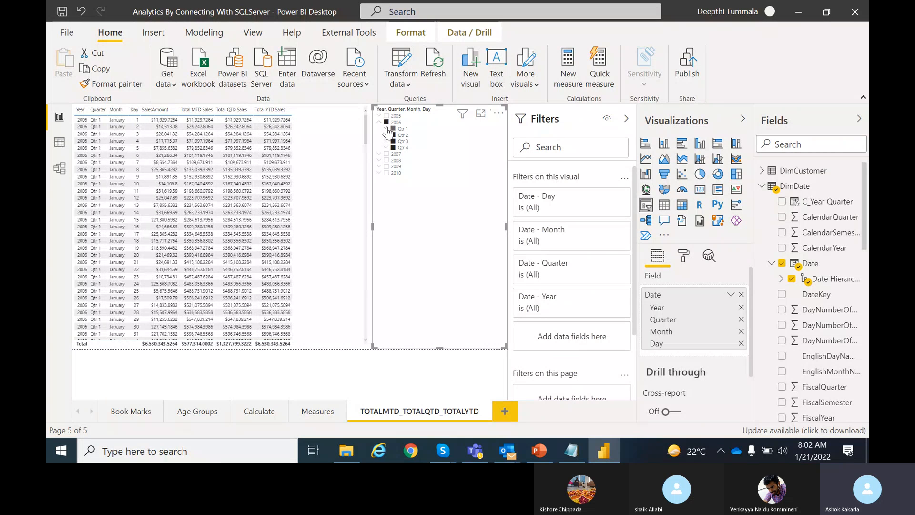
left_click(385, 129)
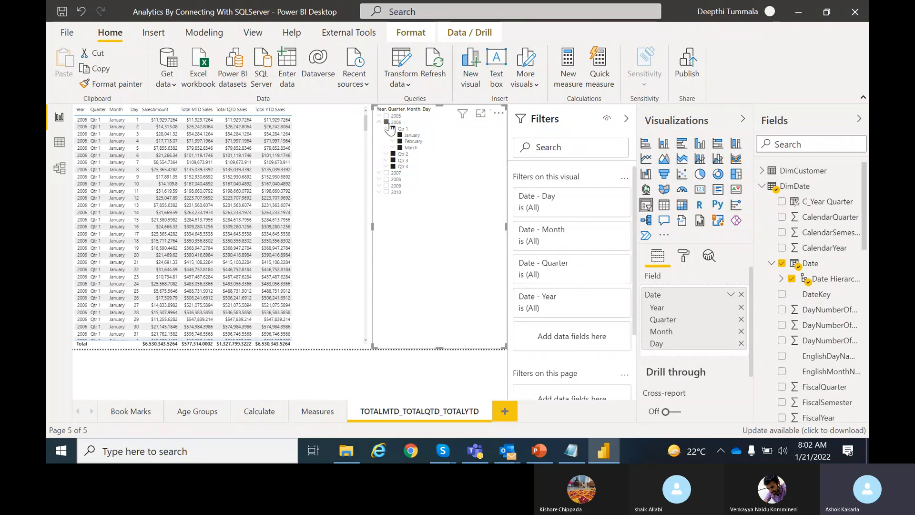
left_click(387, 122)
left_click(401, 135)
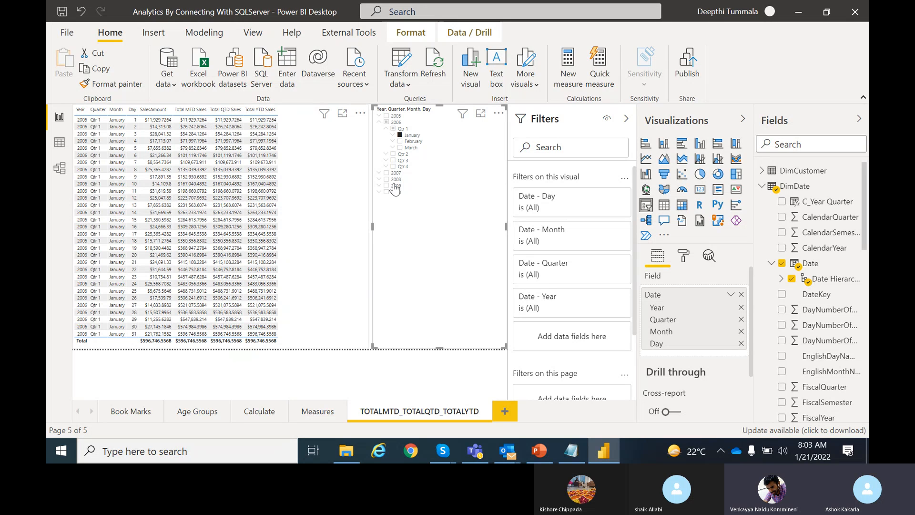
- Filter the table to Qtr 1 of 2006 and compare the MTD, QTD and YTD values at the end of March
left_click(393, 130)
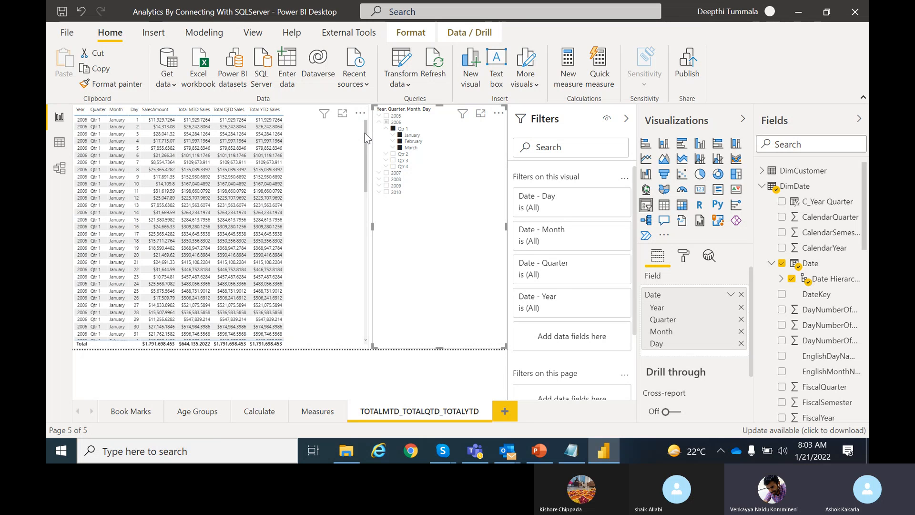
scroll(365, 133, "down", 1)
left_click_drag(365, 150, 359, 298)
left_click(359, 298)
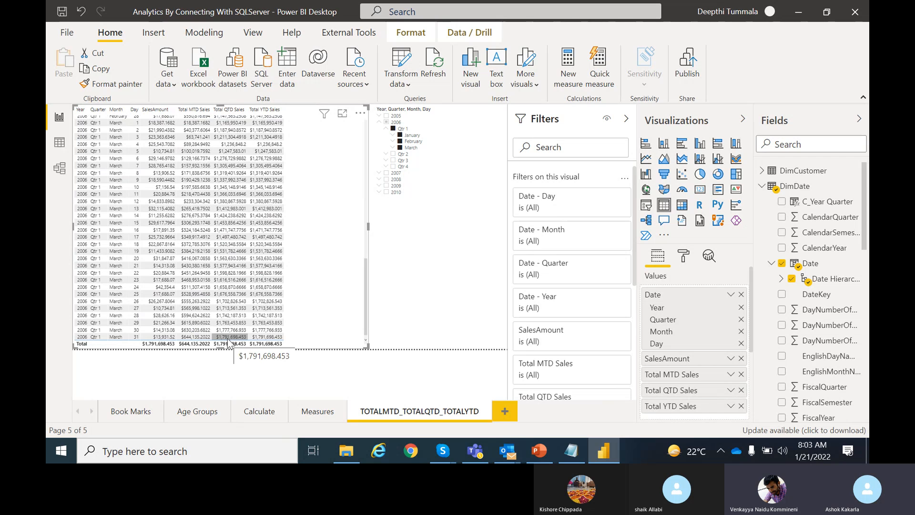
- Filter the table to all of 2006 and examine the MTD, QTD and YTD values from March into April
left_click(387, 123)
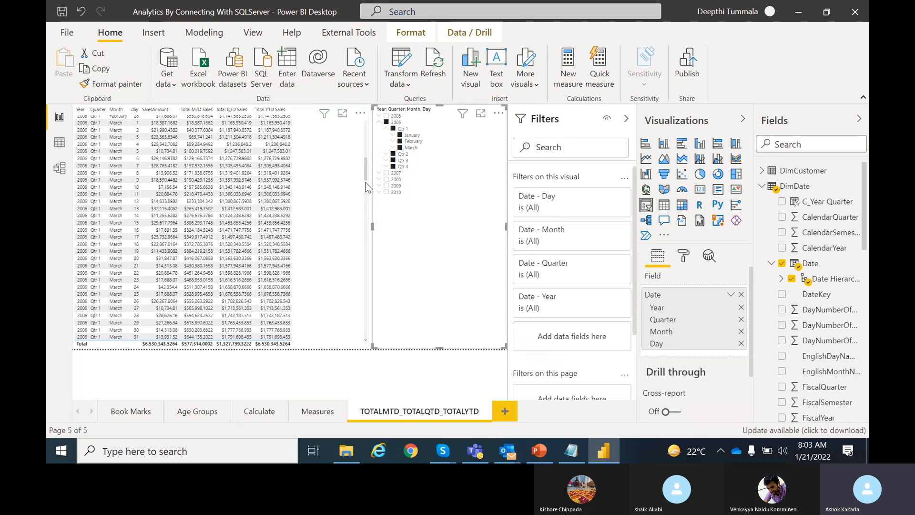
left_click_drag(364, 149, 349, 123)
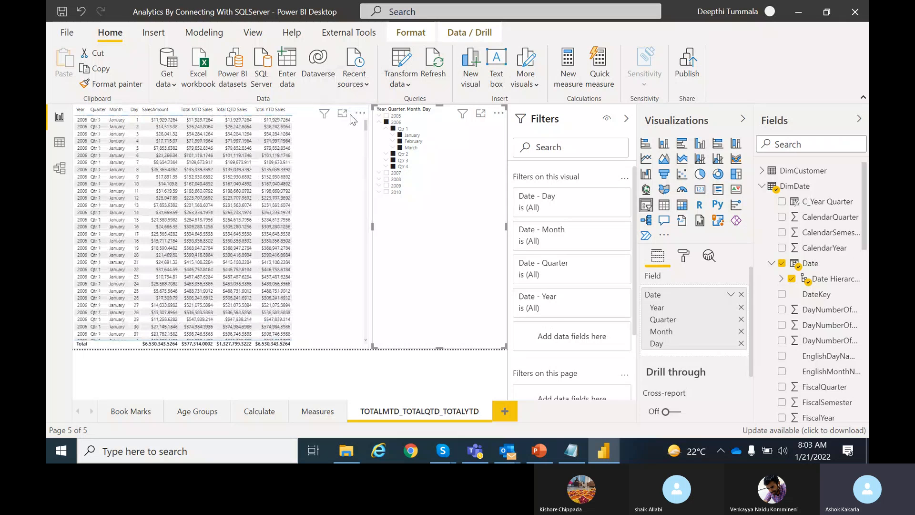
left_click(366, 124)
left_click_drag(366, 124, 367, 156)
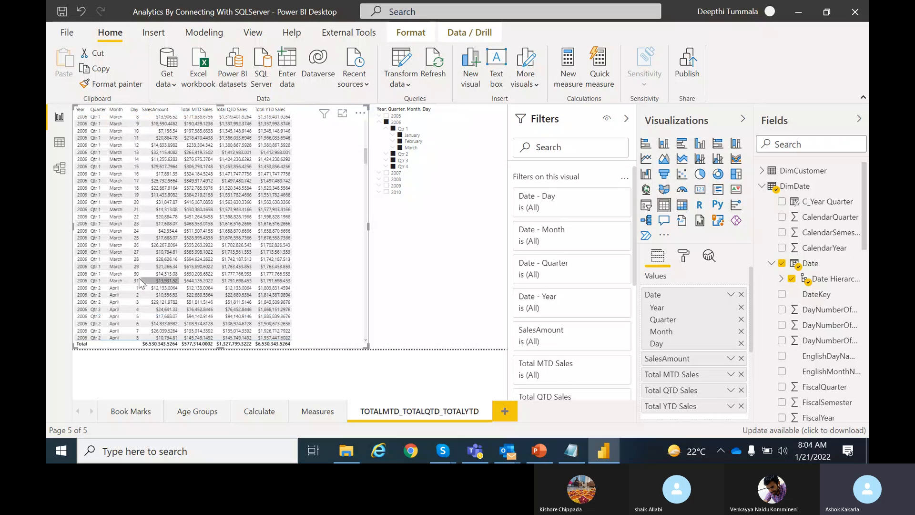
mouse_move(200, 284)
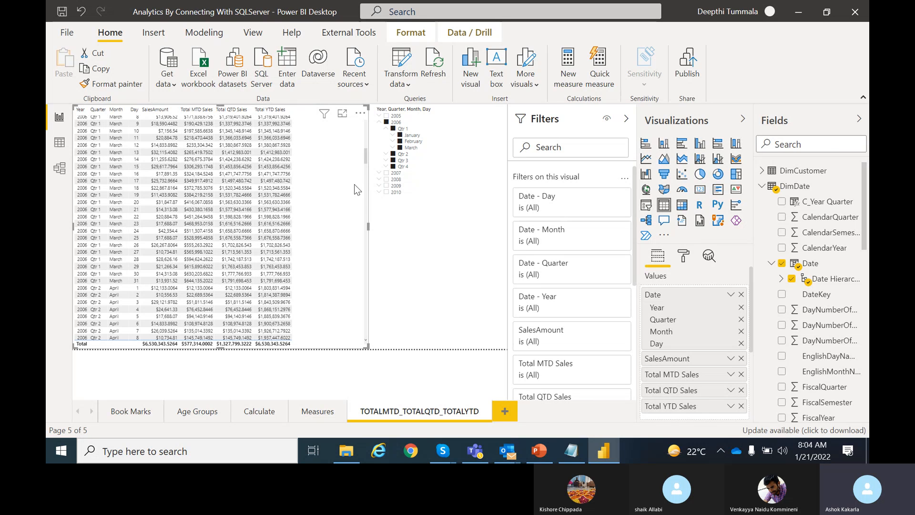
- Examine the MTD, QTD and YTD values in the table's last rows, at the end of December 2006
left_click_drag(364, 151, 363, 343)
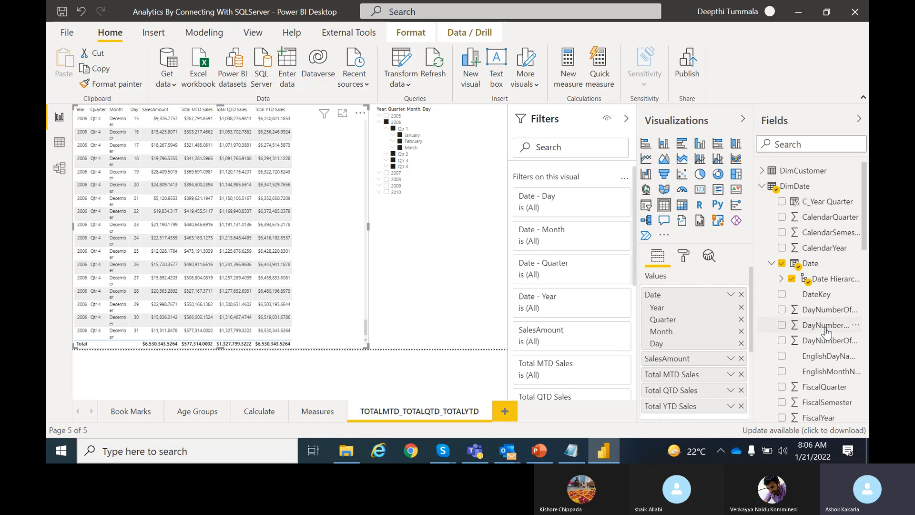
left_click_drag(865, 242, 867, 264)
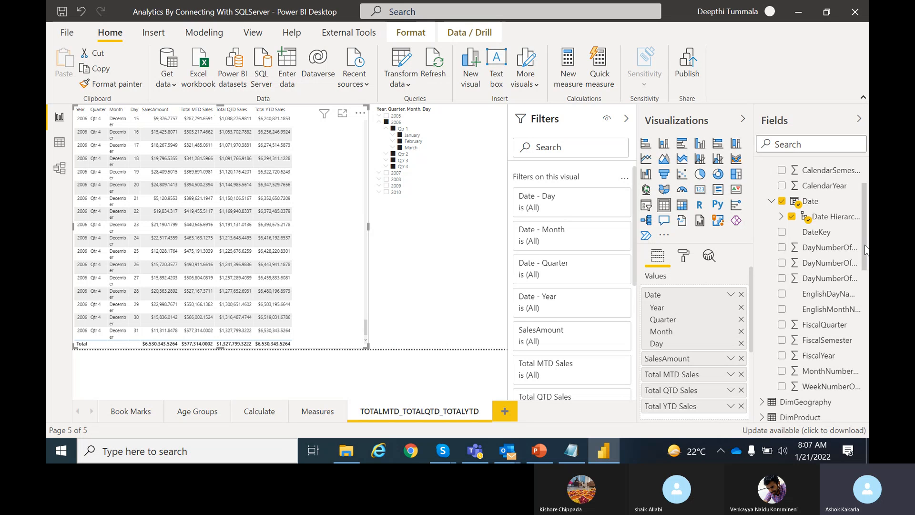
- Switch to the Power Query notes in Notepad and highlight the TOTALMTD single-filter line, then the DATESMTD multiple-filters line, for comparison
left_click(574, 452)
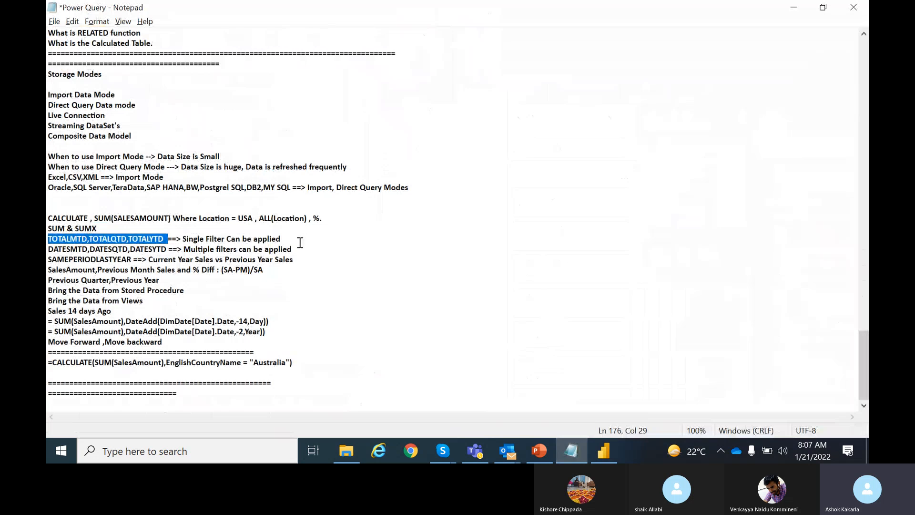
left_click(285, 239)
left_click_drag(284, 239, 46, 243)
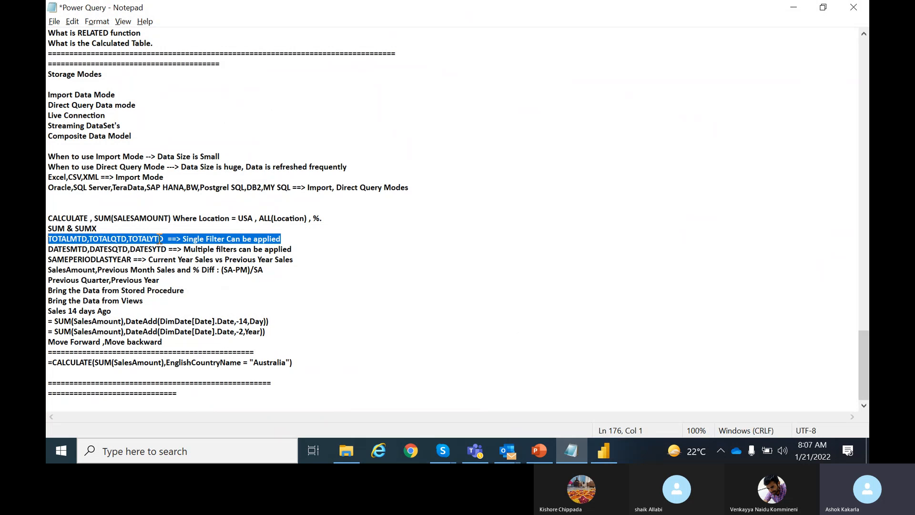
left_click(297, 248)
left_click_drag(296, 249, 47, 248)
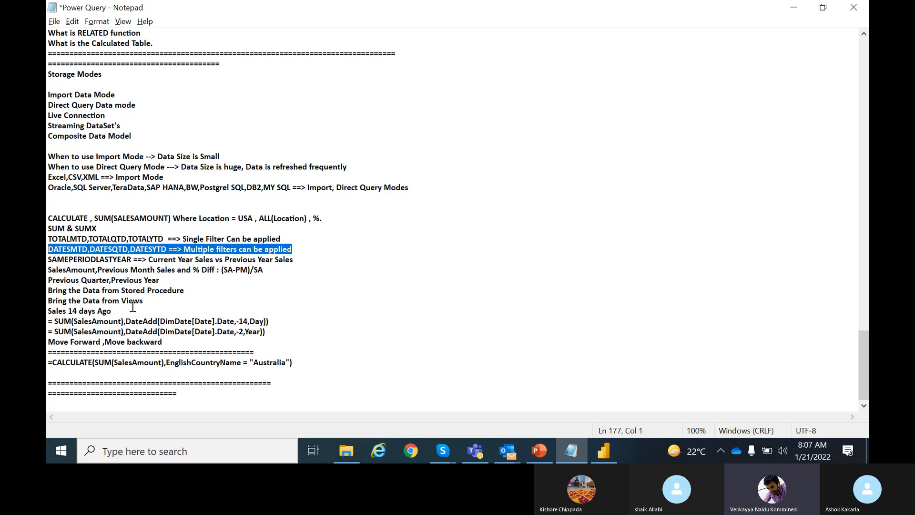
- Return to the Power BI report, then bring up the Skype call window
key("alt+Tab")
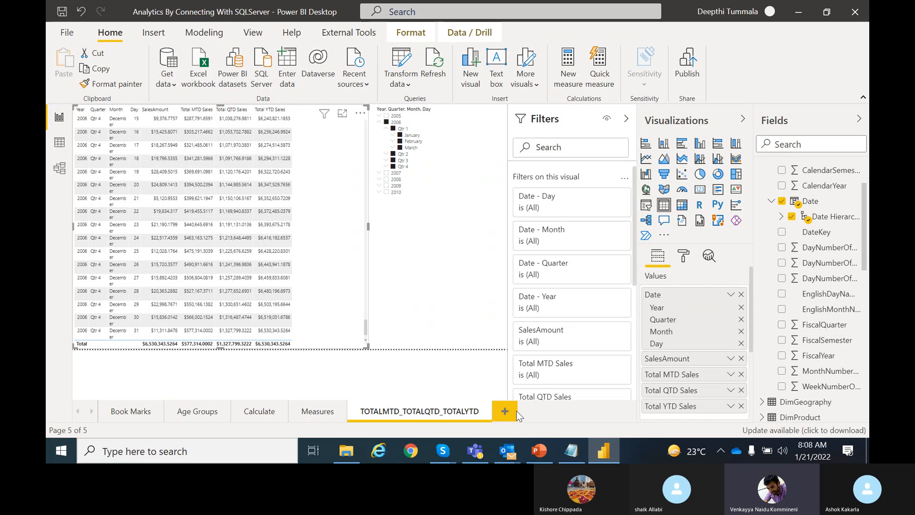
mouse_move(447, 460)
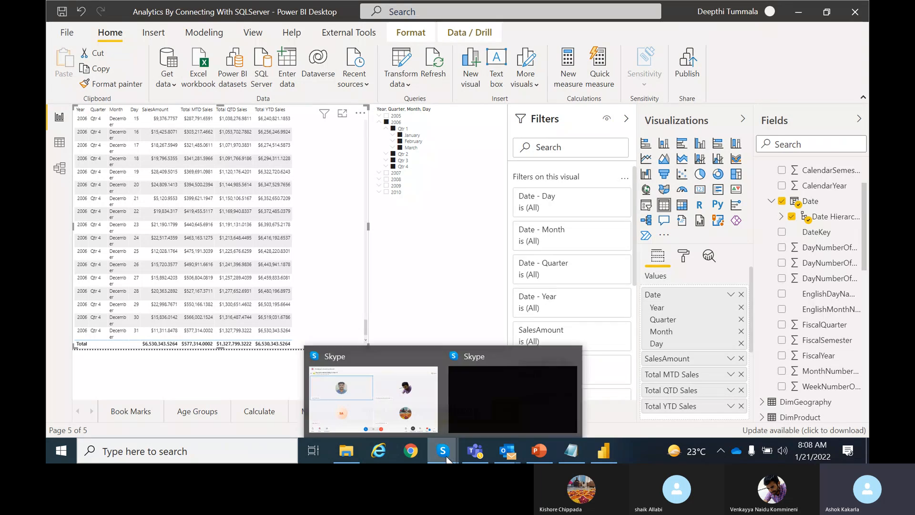
left_click(401, 408)
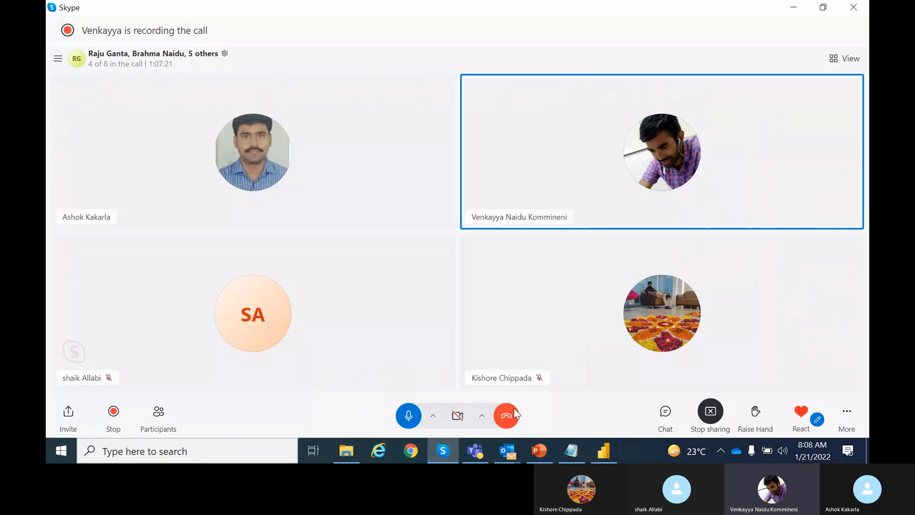